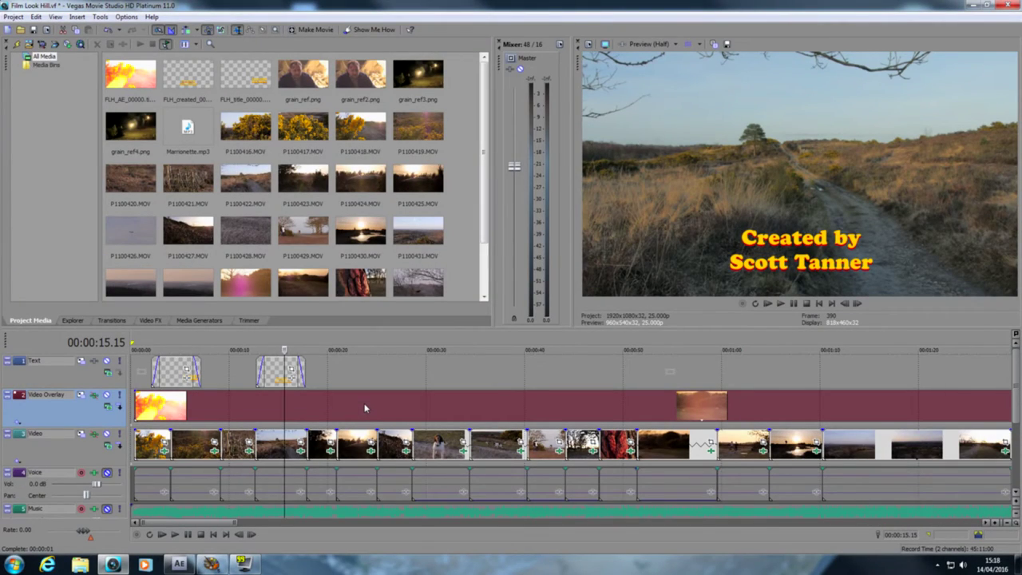
Step: Mute the Text and Video Overlay tracks so only the heathland video plays
{"action": "left_click", "coordinate": [106, 395]}
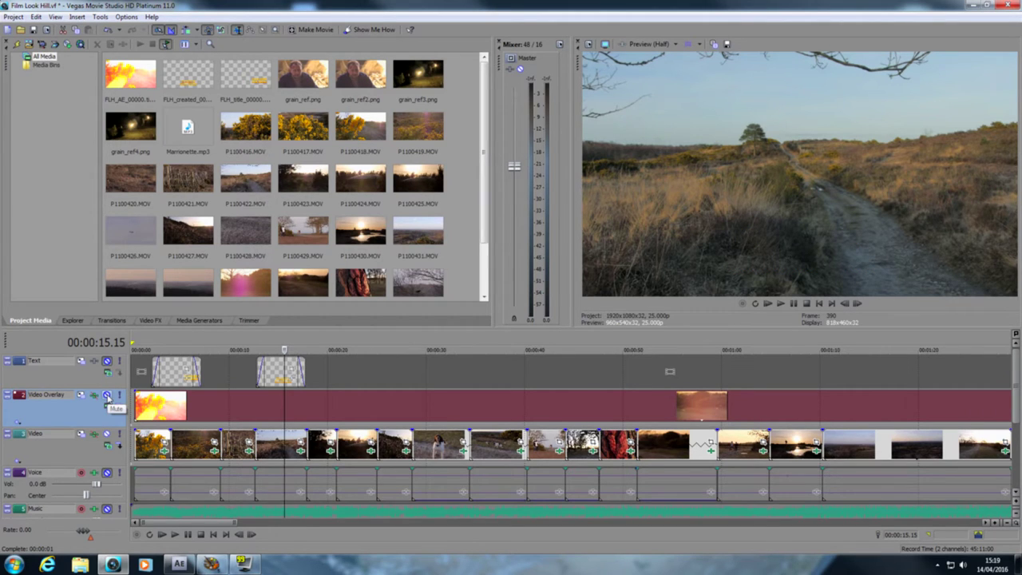
{"action": "left_click", "coordinate": [109, 397]}
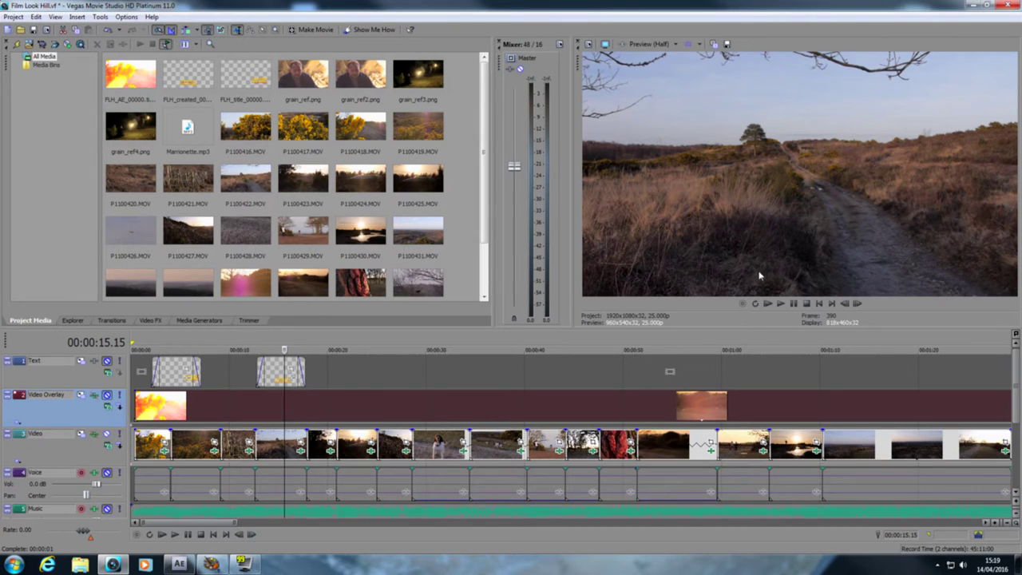
{"action": "scroll", "coordinate": [461, 420], "scroll_direction": "down", "scroll_amount": 5}
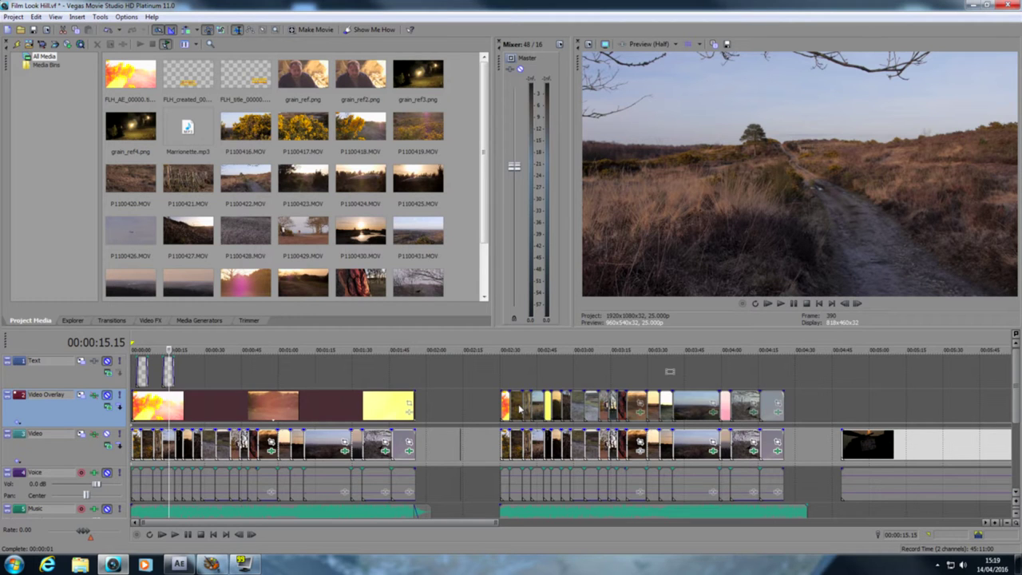
Step: Preview the opening heathland clips: gorse flower, fence and heath path
{"action": "left_click", "coordinate": [537, 405]}
{"action": "scroll", "coordinate": [527, 423], "scroll_direction": "up", "scroll_amount": 4}
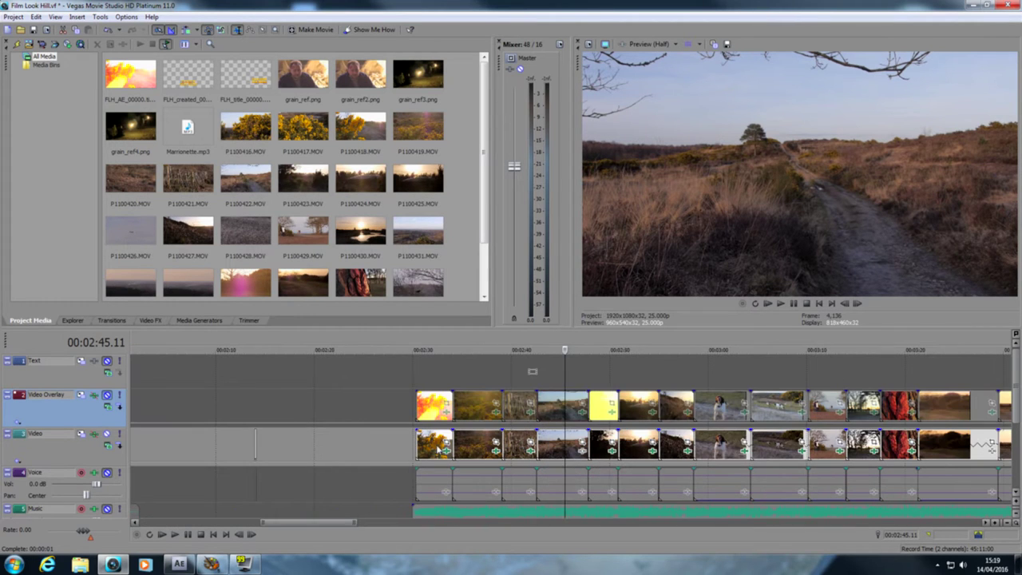
{"action": "left_click", "coordinate": [440, 449]}
{"action": "left_click", "coordinate": [479, 444]}
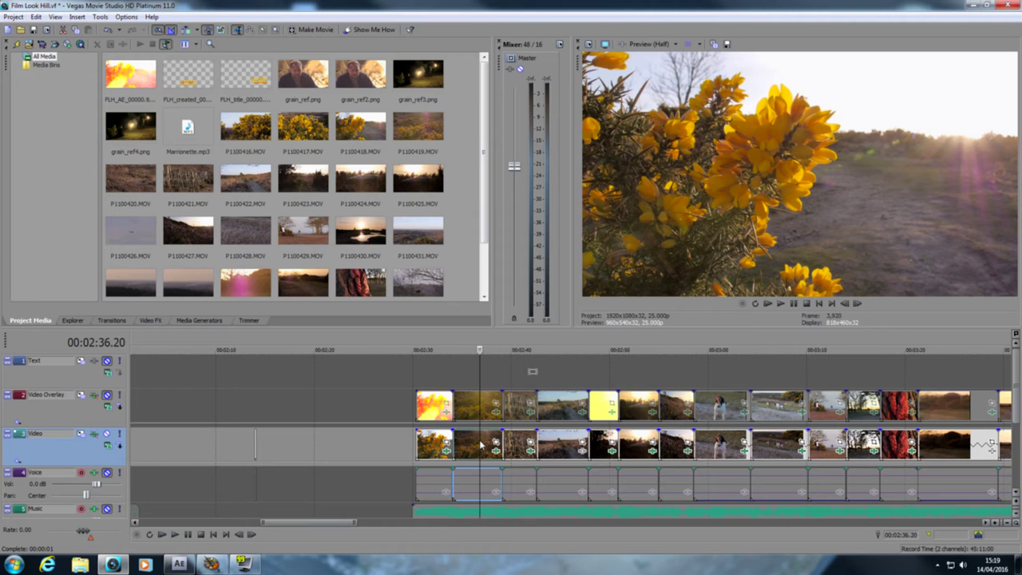
{"action": "left_click", "coordinate": [515, 443]}
{"action": "left_click", "coordinate": [570, 445]}
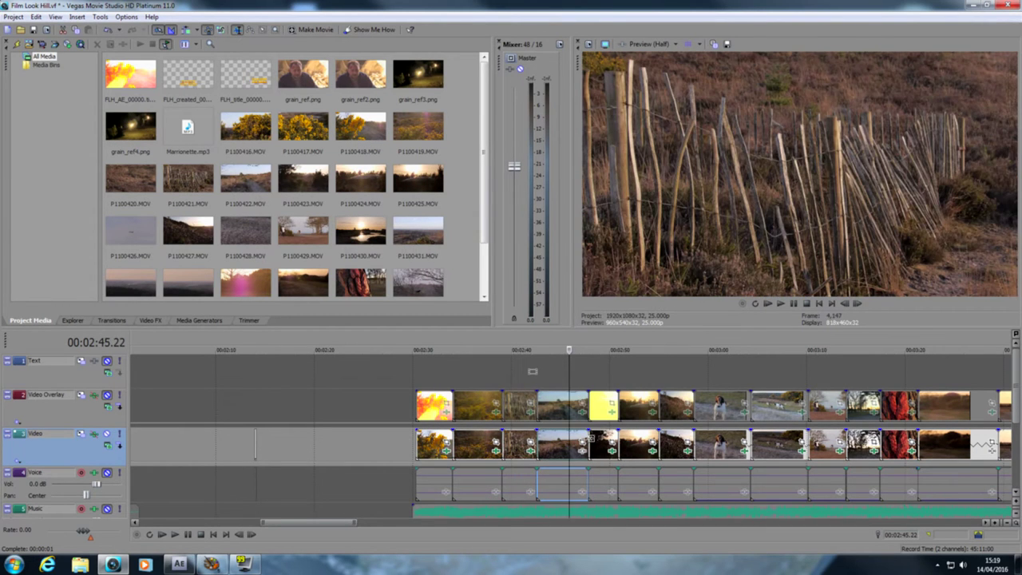
Step: Preview the later clips, from the sunset shot through 3:19 to the wide landscape at 3:46
{"action": "left_click", "coordinate": [602, 443]}
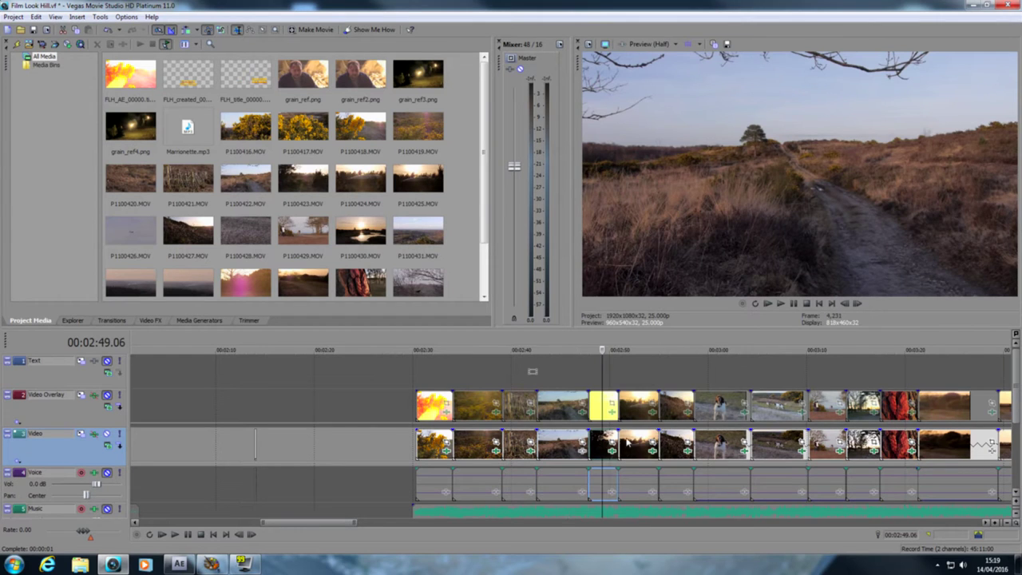
{"action": "left_click", "coordinate": [701, 445]}
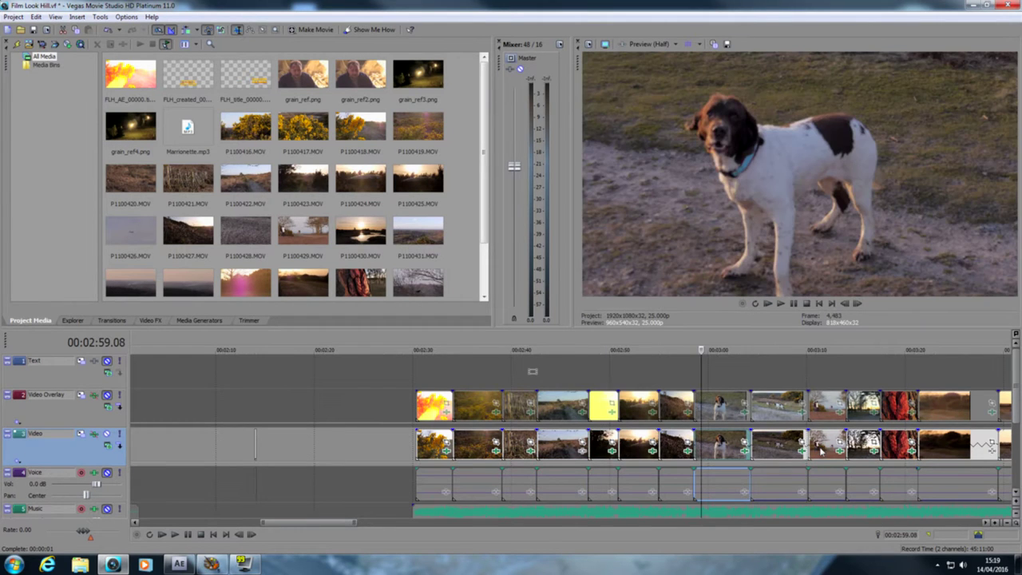
{"action": "scroll", "coordinate": [838, 452], "scroll_direction": "down", "scroll_amount": 2}
{"action": "left_click", "coordinate": [715, 445]}
{"action": "left_click", "coordinate": [924, 444]}
{"action": "scroll", "coordinate": [504, 452], "scroll_direction": "down", "scroll_amount": 4}
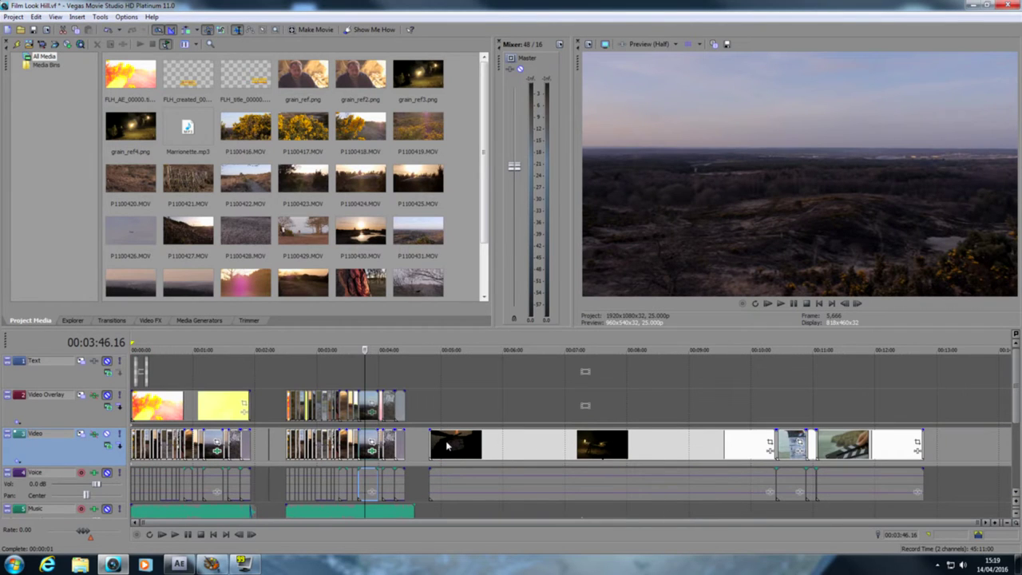
{"action": "left_click", "coordinate": [447, 445]}
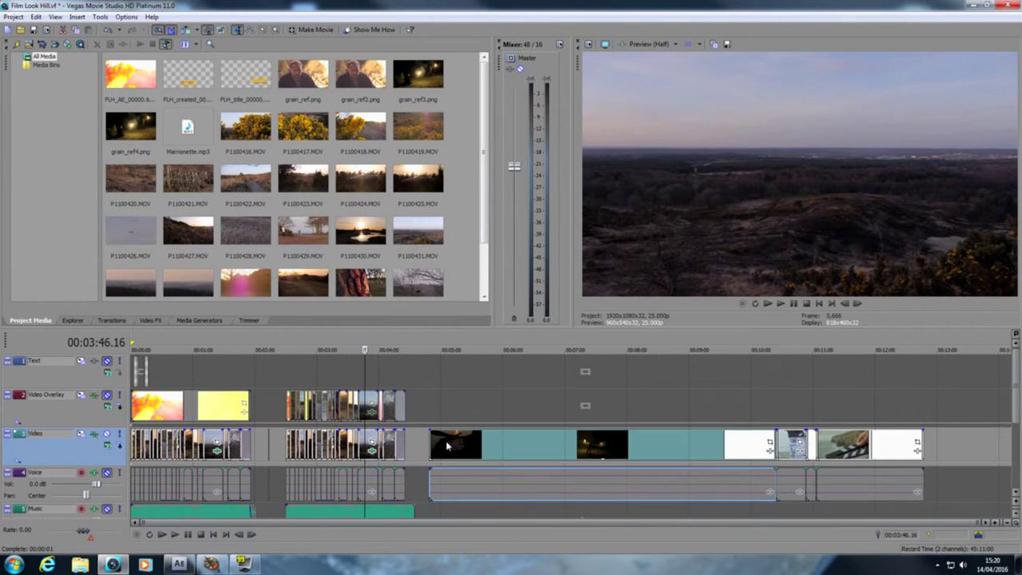
{"action": "key", "text": "space"}
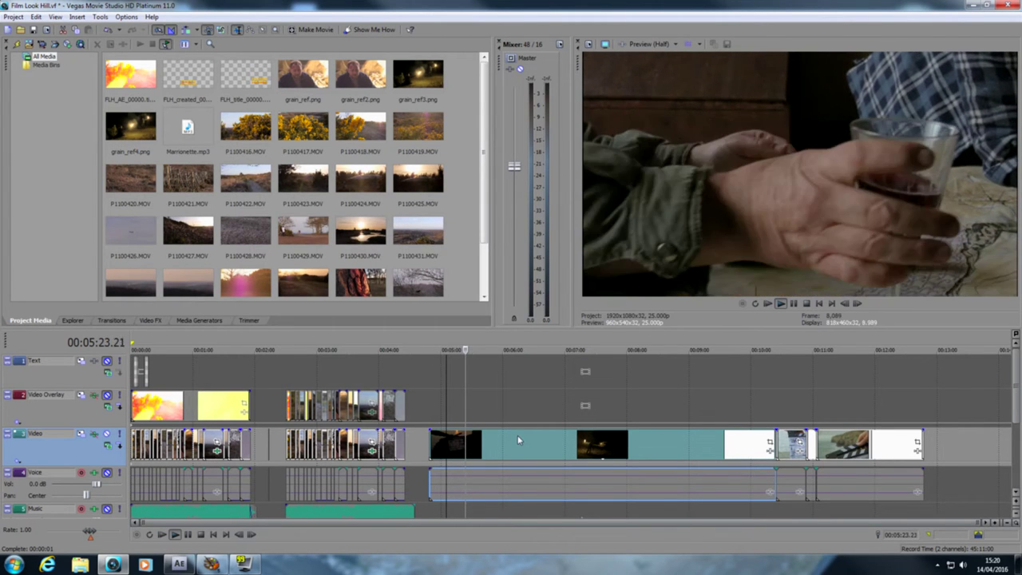
{"action": "left_click", "coordinate": [503, 440]}
{"action": "left_click", "coordinate": [559, 441]}
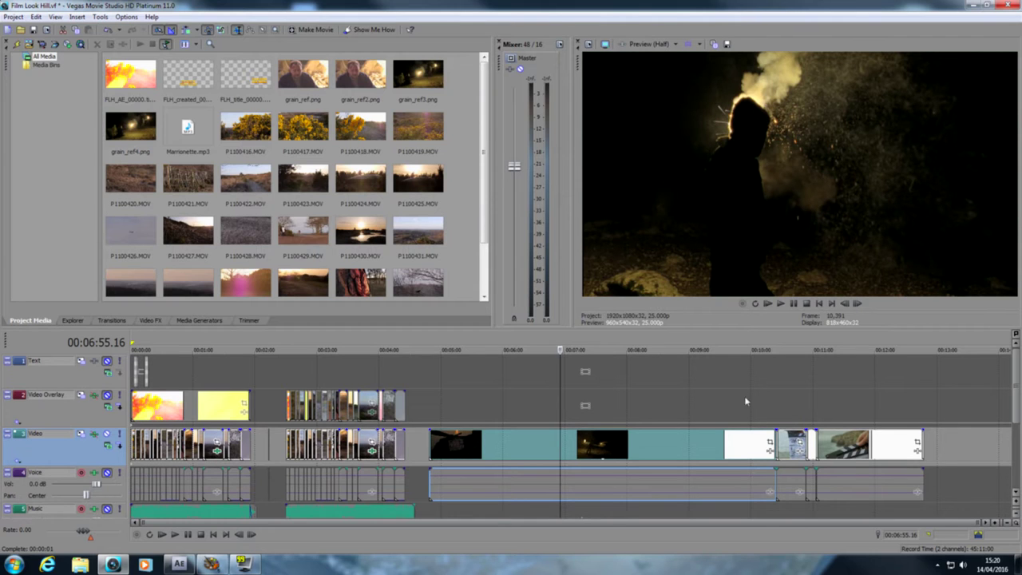
{"action": "left_click", "coordinate": [805, 431]}
{"action": "scroll", "coordinate": [804, 433], "scroll_direction": "up", "scroll_amount": 5}
{"action": "key", "text": "space"}
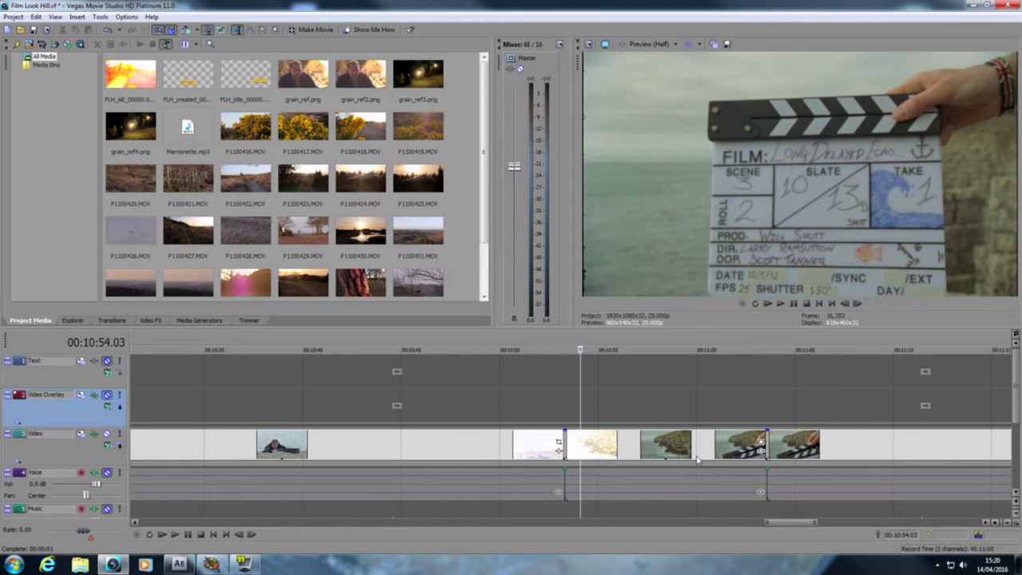
{"action": "key", "text": "space"}
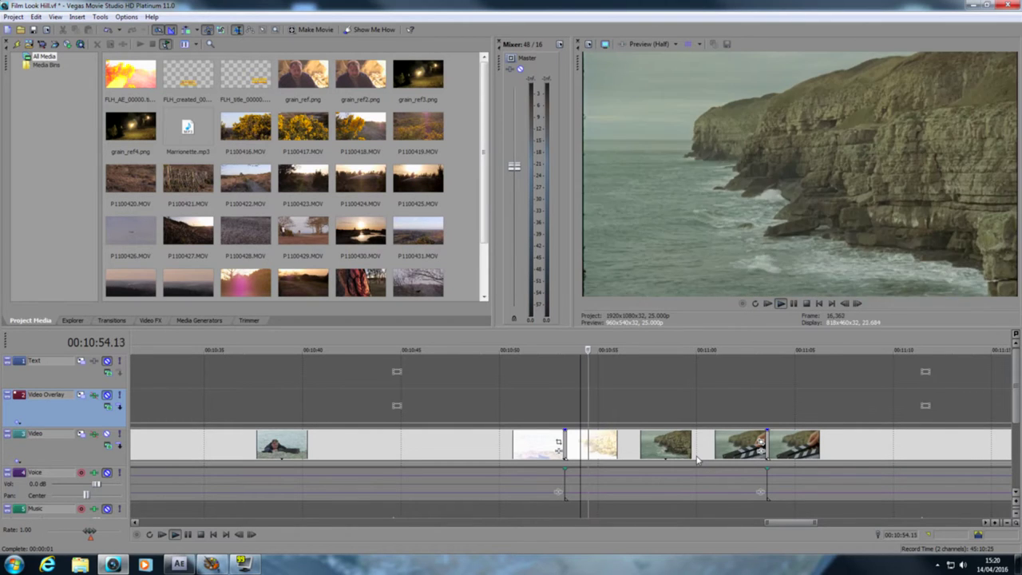
{"action": "key", "text": "Return"}
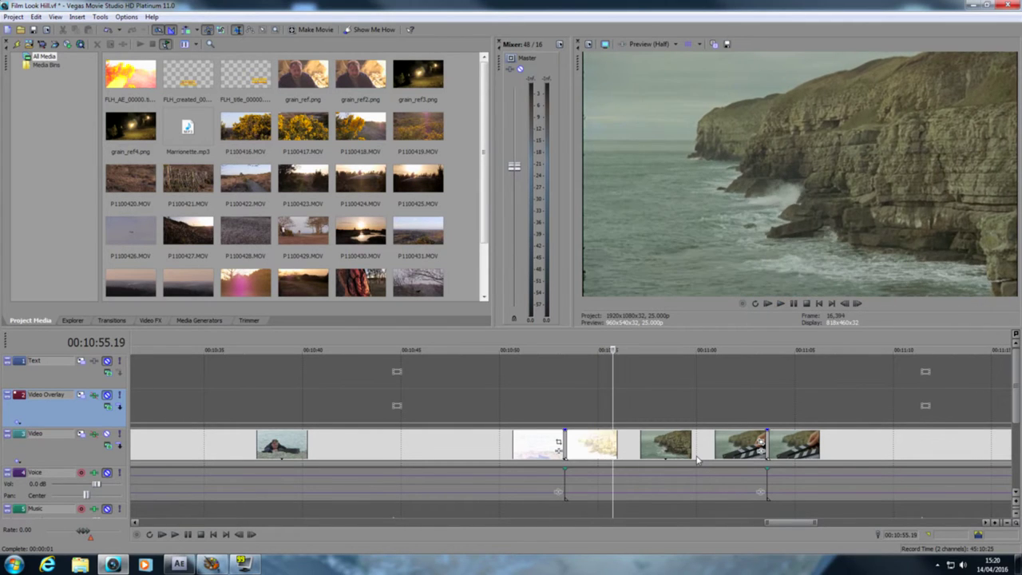
{"action": "left_click", "coordinate": [587, 448]}
{"action": "scroll", "coordinate": [496, 457], "scroll_direction": "down", "scroll_amount": 5}
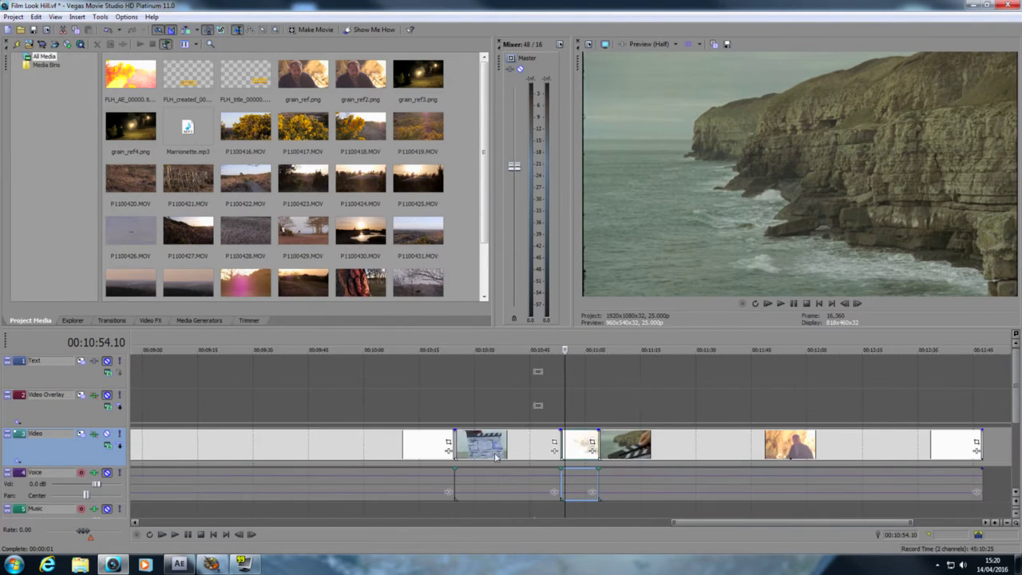
{"action": "scroll", "coordinate": [496, 457], "scroll_direction": "down", "scroll_amount": 5}
Step: Select the heath path event at 2:44 in the heathland sequence
{"action": "left_click", "coordinate": [300, 410]}
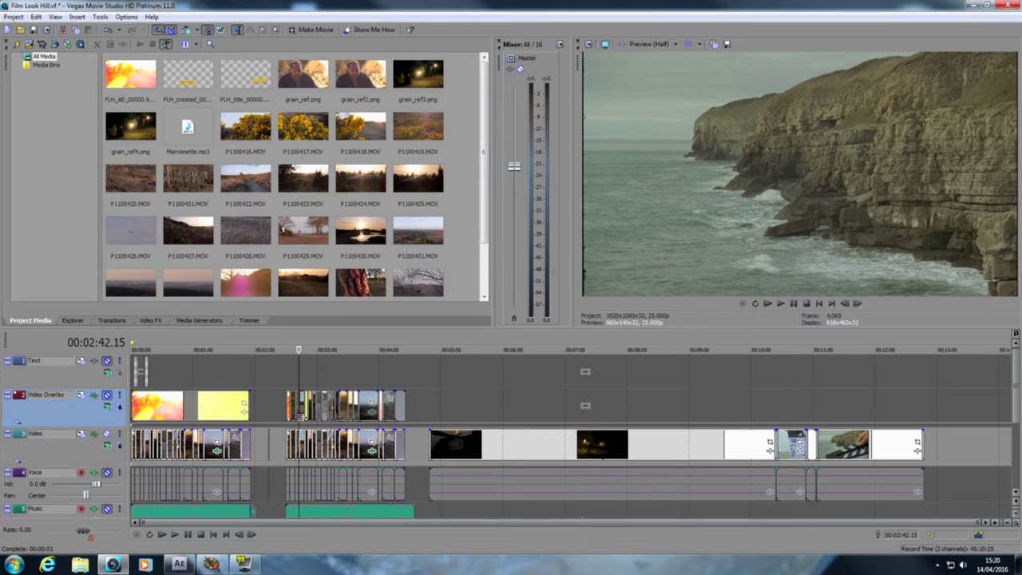
{"action": "scroll", "coordinate": [266, 400], "scroll_direction": "up", "scroll_amount": 5}
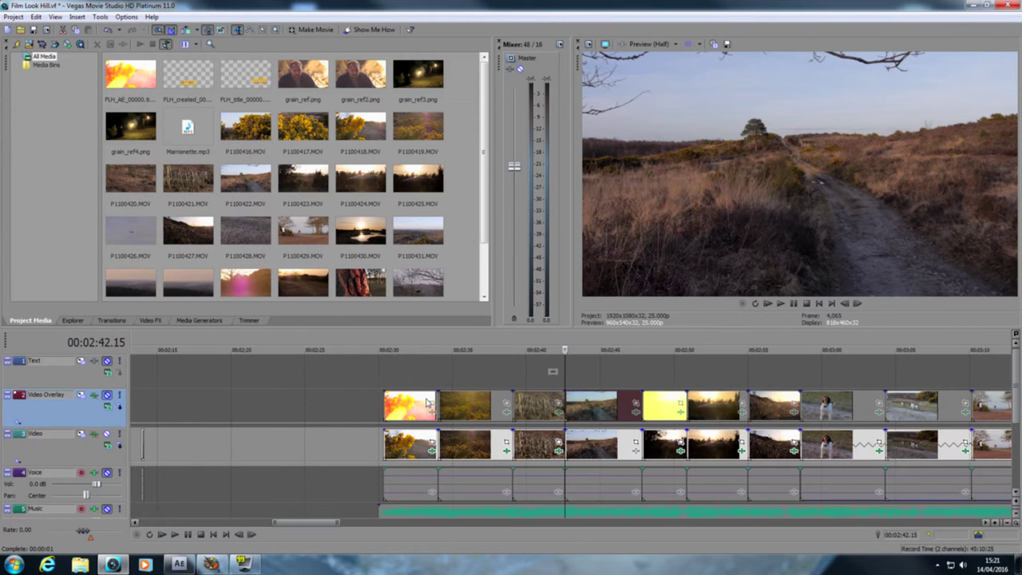
{"action": "scroll", "coordinate": [429, 404], "scroll_direction": "down", "scroll_amount": 2}
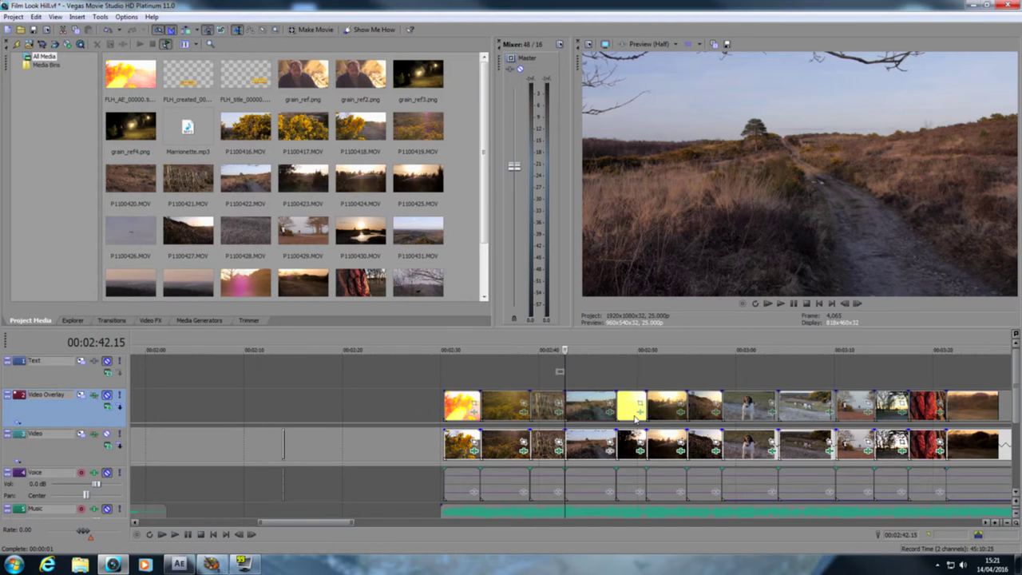
{"action": "scroll", "coordinate": [600, 463], "scroll_direction": "up", "scroll_amount": 3}
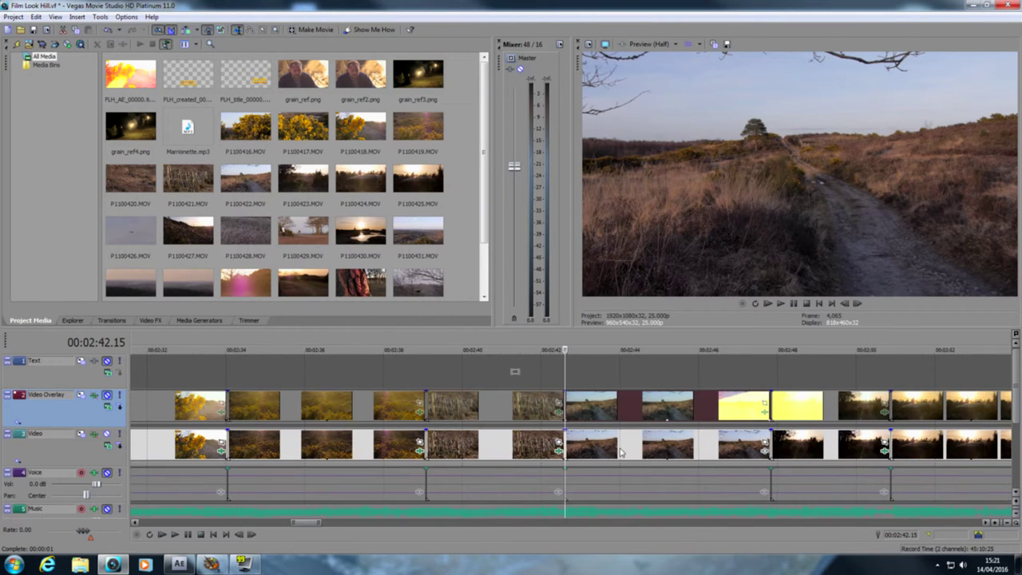
{"action": "double_click", "coordinate": [621, 451]}
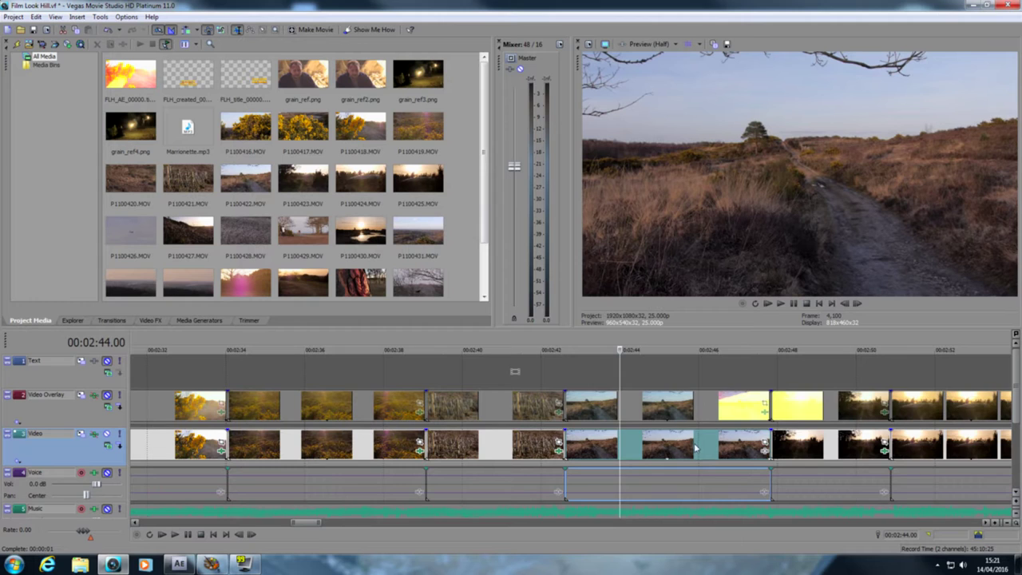
{"action": "scroll", "coordinate": [693, 446], "scroll_direction": "down", "scroll_amount": 3}
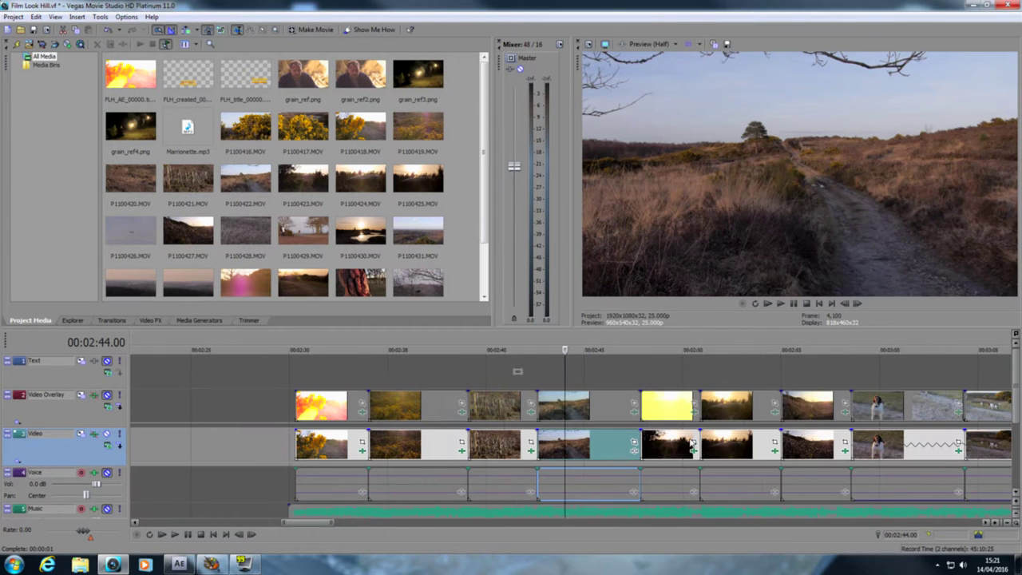
{"action": "left_click", "coordinate": [582, 450]}
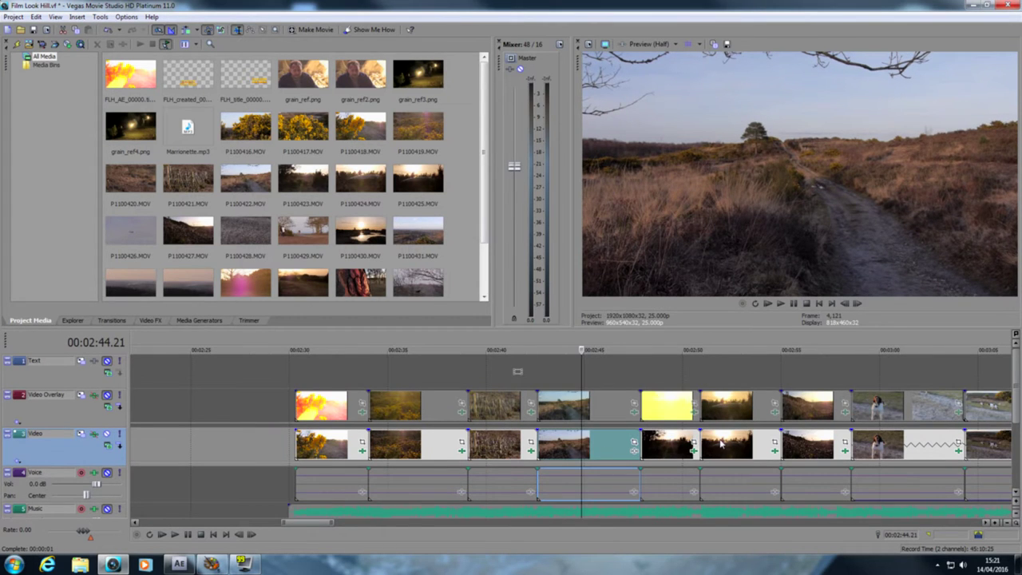
{"action": "scroll", "coordinate": [754, 455], "scroll_direction": "down", "scroll_amount": 3}
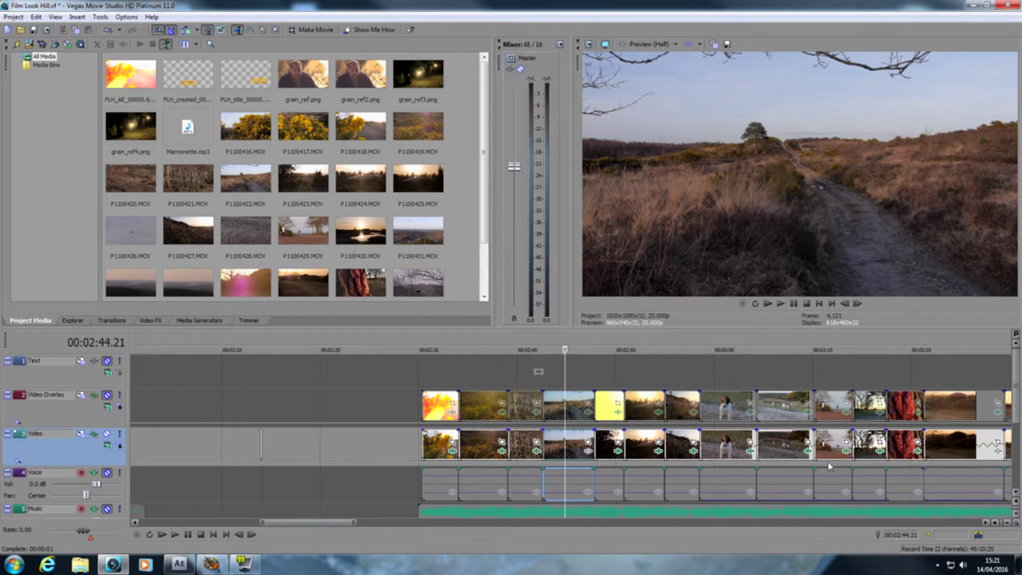
Step: Play the last heathland clip at 3:24 and preview the sunset cyclist clip at 3:36
{"action": "left_click", "coordinate": [953, 450]}
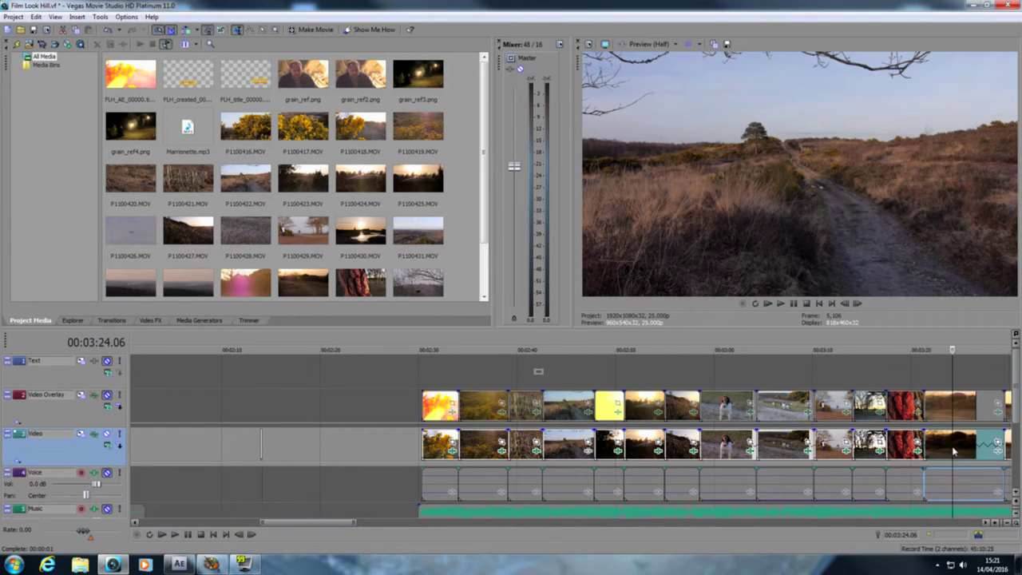
{"action": "key", "text": "space"}
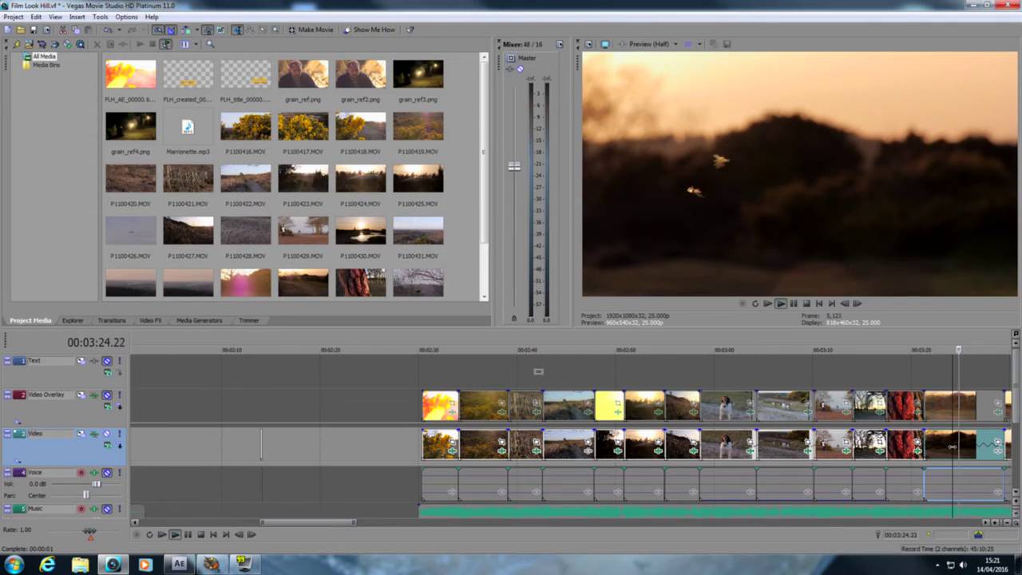
{"action": "key", "text": "space"}
{"action": "scroll", "coordinate": [947, 453], "scroll_direction": "down", "scroll_amount": 3}
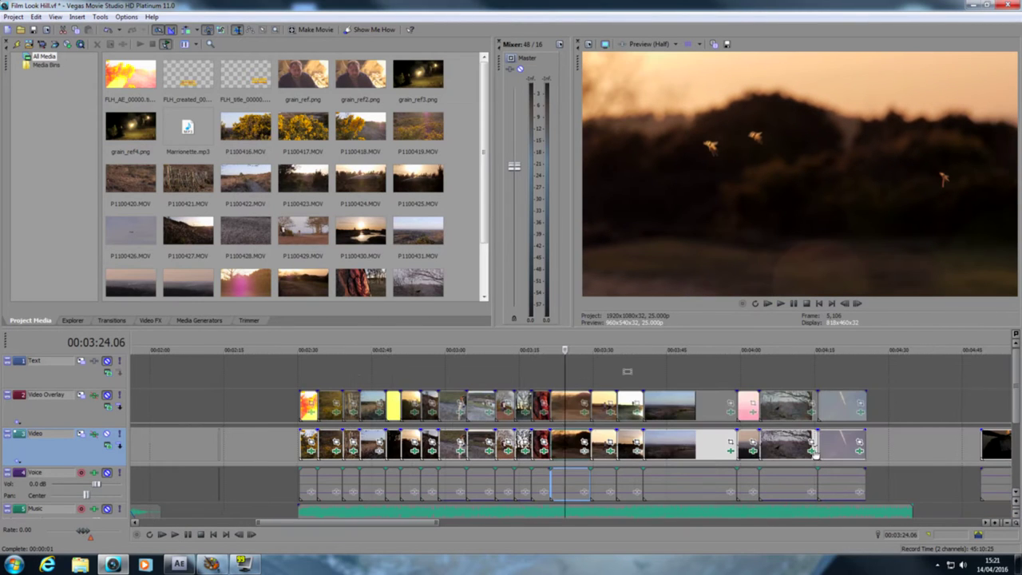
{"action": "left_click", "coordinate": [628, 440]}
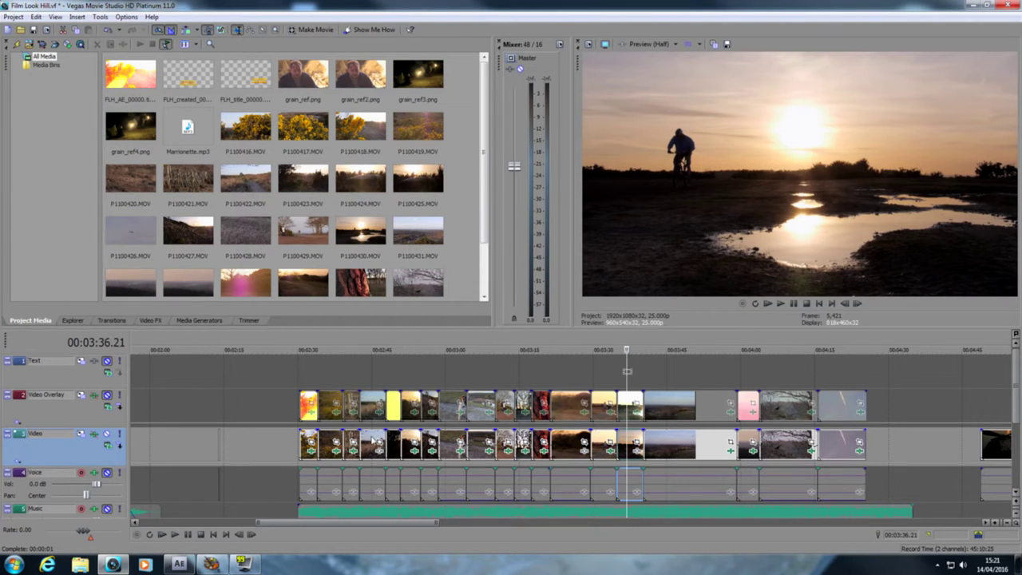
Step: Open the Event FX Plug-In Chooser for the heath path clip at 02:44.23
{"action": "left_click", "coordinate": [372, 439]}
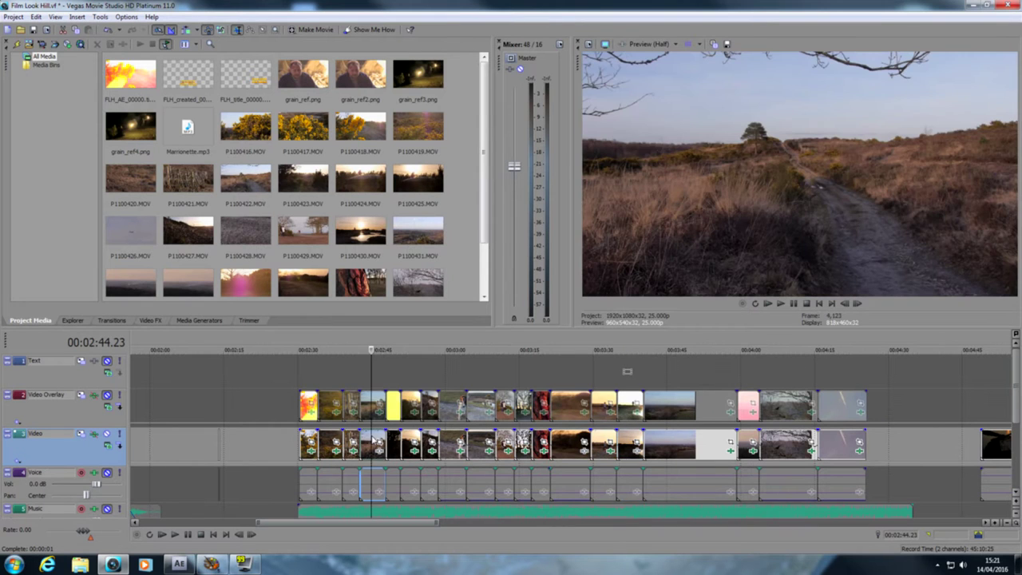
{"action": "scroll", "coordinate": [423, 440], "scroll_direction": "up", "scroll_amount": 4}
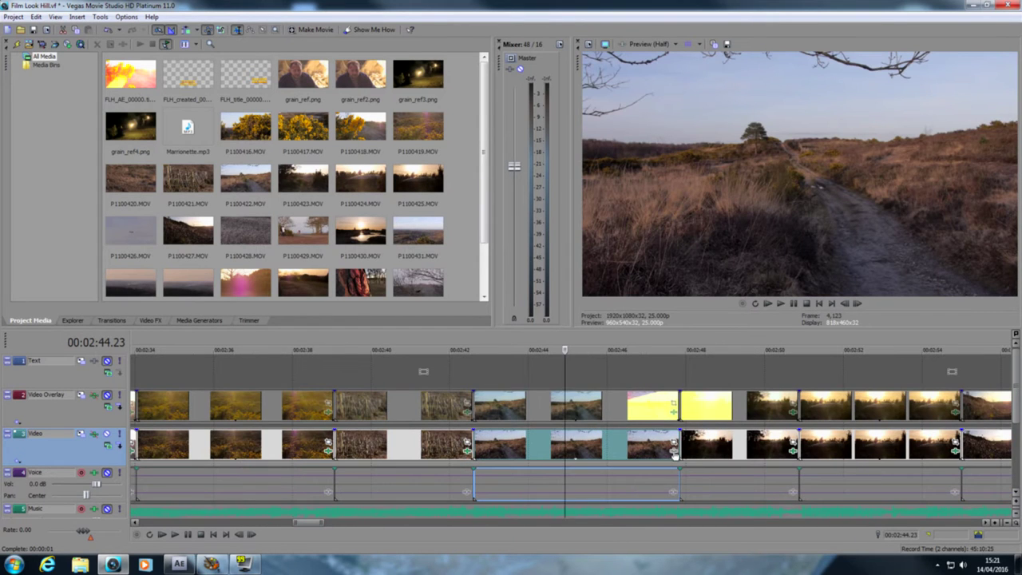
{"action": "left_click", "coordinate": [675, 454]}
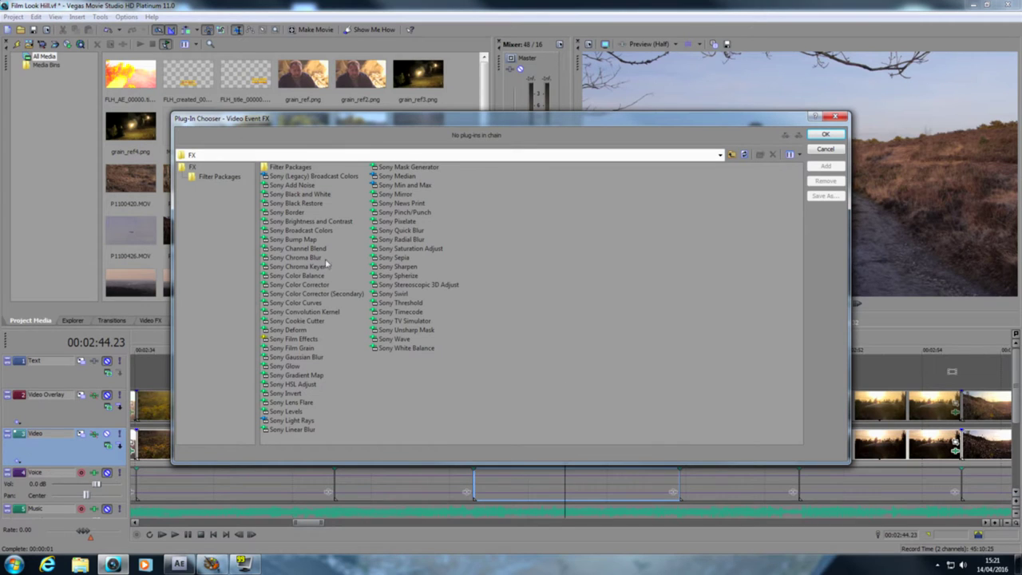
Step: Add Sony Color Corrector to heath path clip P1100422 and open its settings
{"action": "left_click", "coordinate": [316, 285]}
{"action": "left_click", "coordinate": [825, 167]}
{"action": "left_click", "coordinate": [826, 134]}
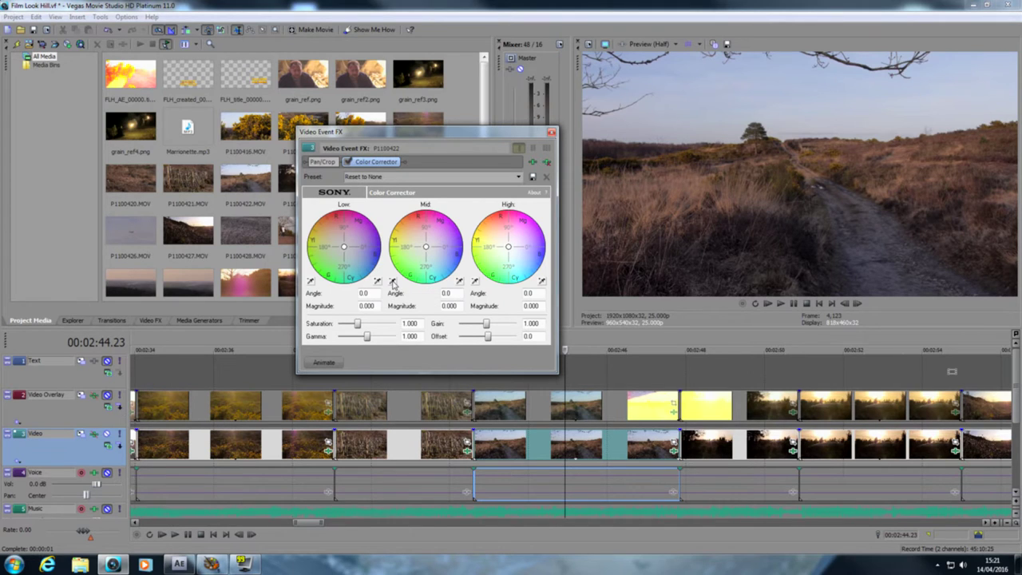
{"action": "left_click", "coordinate": [392, 282]}
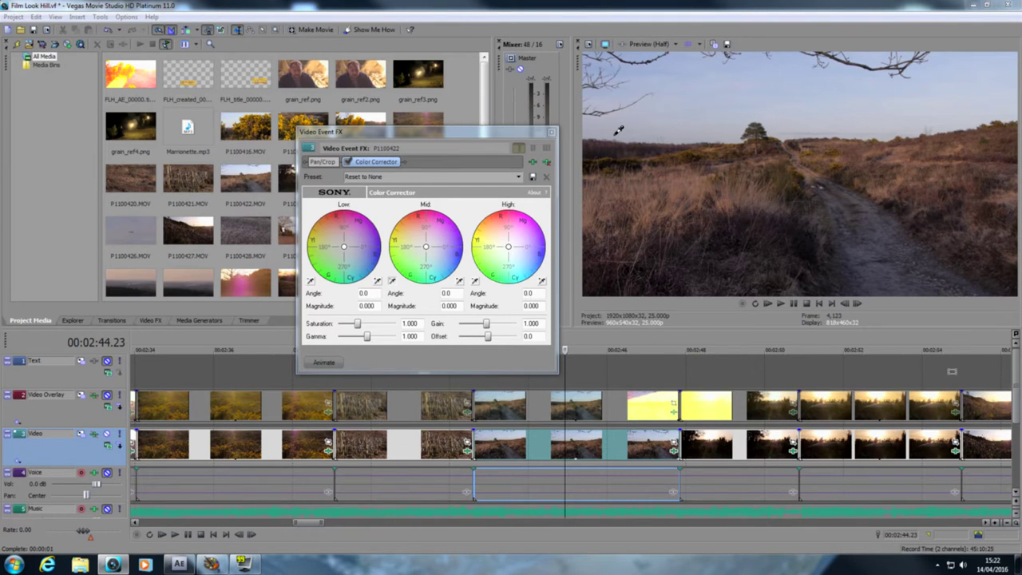
{"action": "left_click", "coordinate": [464, 236]}
{"action": "left_click", "coordinate": [744, 70]}
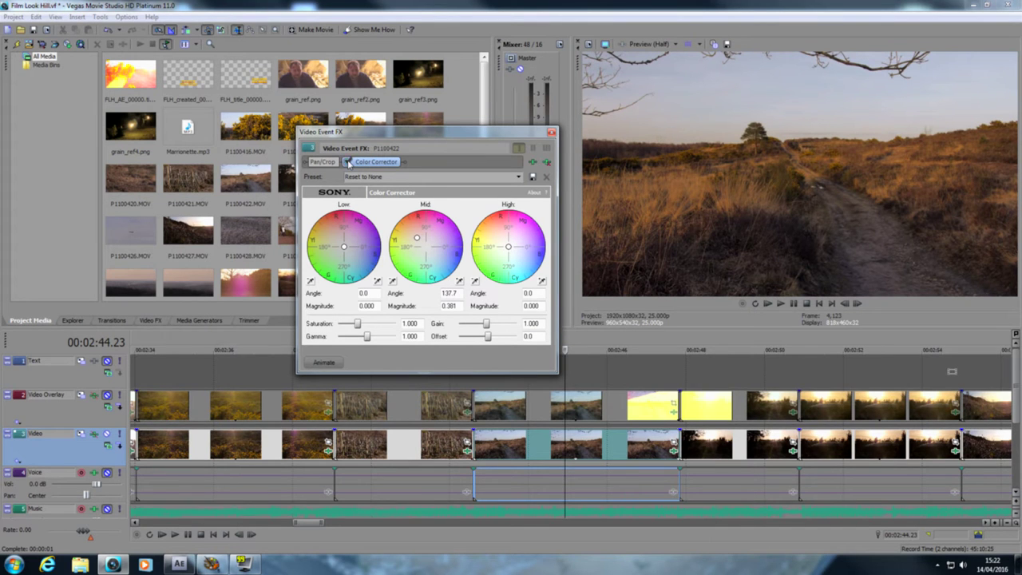
{"action": "double_click", "coordinate": [419, 241]}
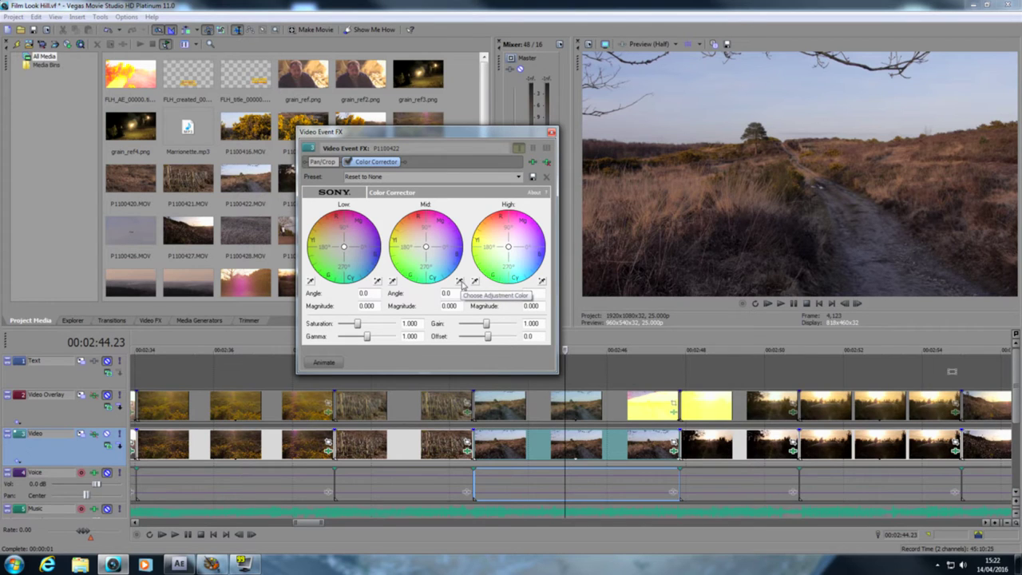
{"action": "left_click", "coordinate": [576, 443]}
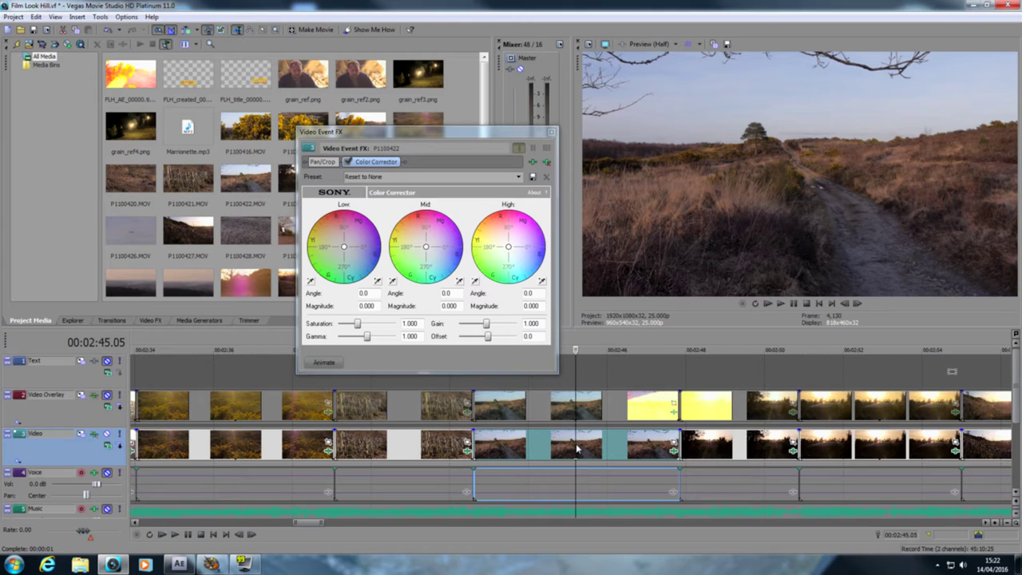
{"action": "left_click", "coordinate": [402, 129]}
{"action": "left_click_drag", "start_coordinate": [402, 129], "coordinate": [438, 147]}
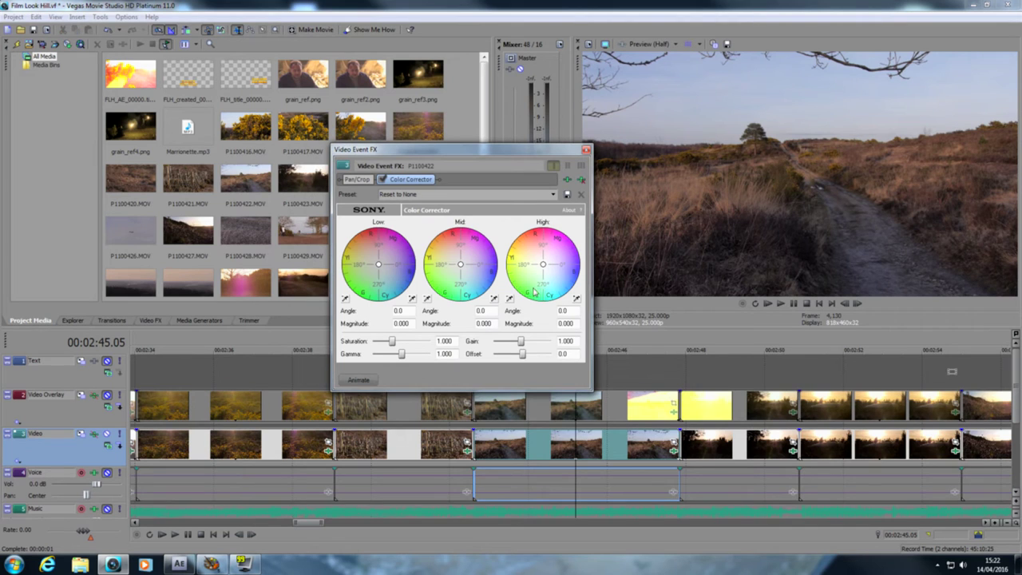
Step: Show the clapperboard frame at 10:53.15 in the preview
{"action": "left_click", "coordinate": [768, 388]}
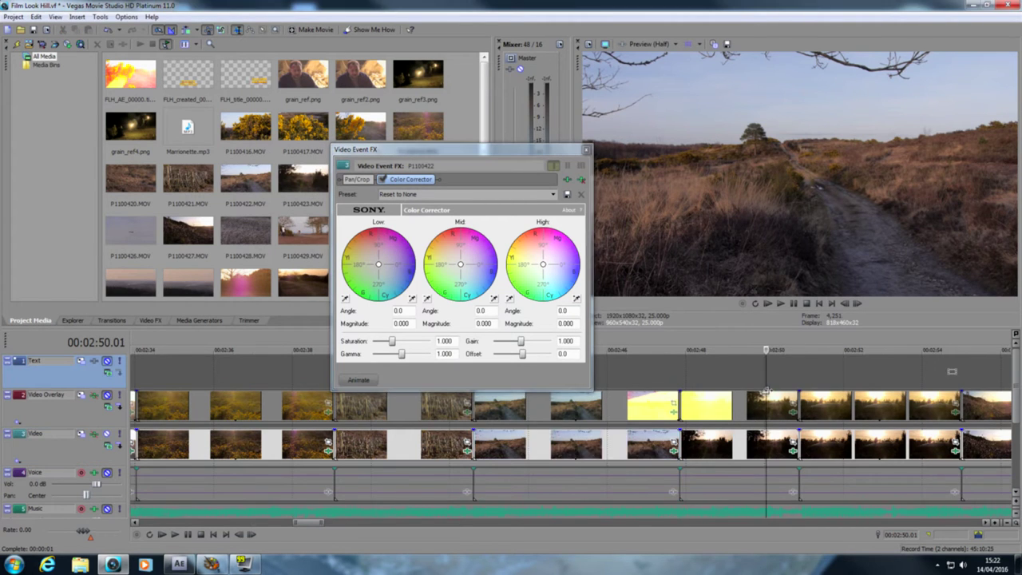
{"action": "scroll", "coordinate": [768, 395], "scroll_direction": "down", "scroll_amount": 5}
{"action": "scroll", "coordinate": [768, 394], "scroll_direction": "down", "scroll_amount": 5}
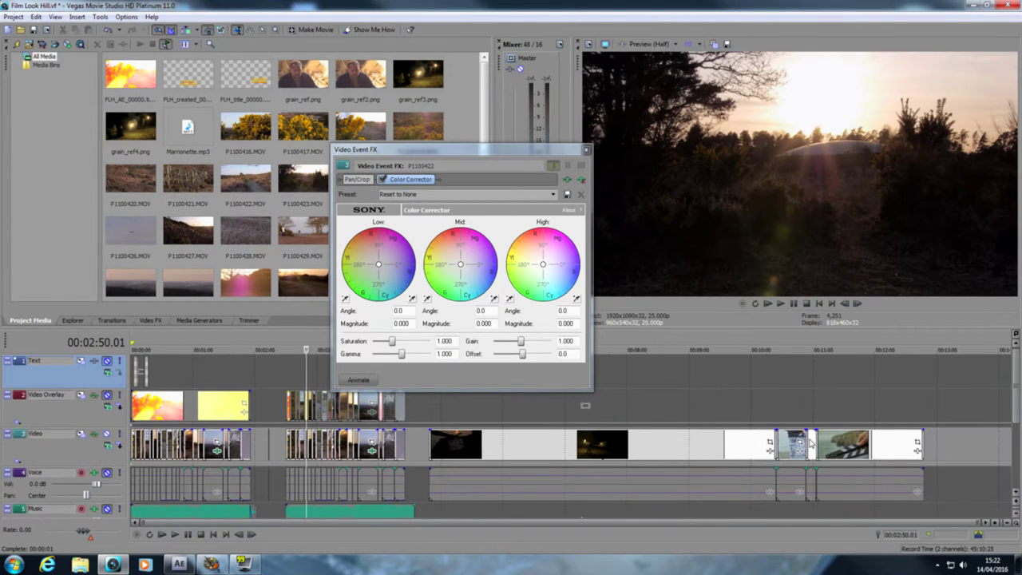
{"action": "left_click", "coordinate": [807, 444]}
{"action": "scroll", "coordinate": [809, 445], "scroll_direction": "up", "scroll_amount": 5}
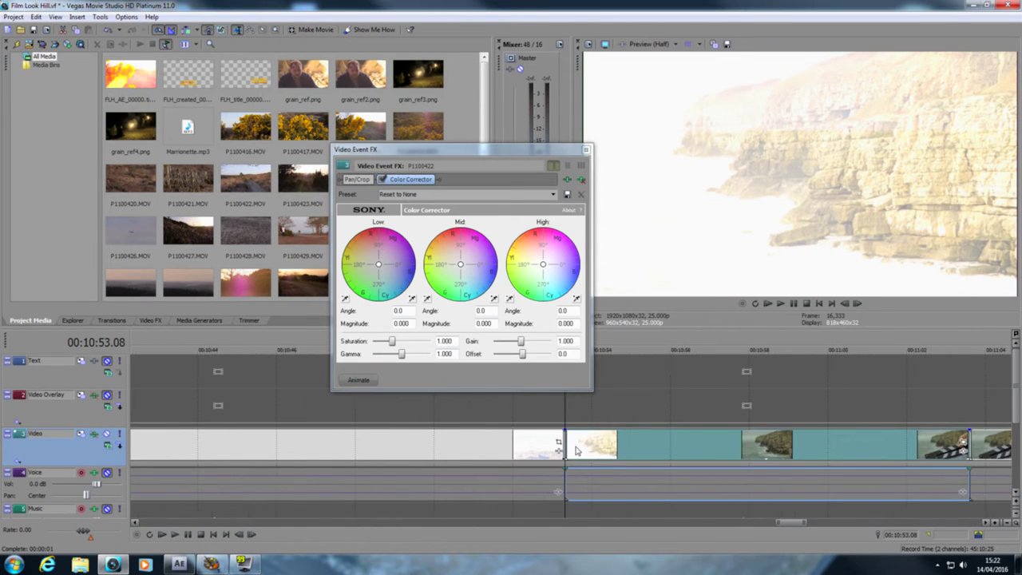
{"action": "left_click", "coordinate": [576, 449]}
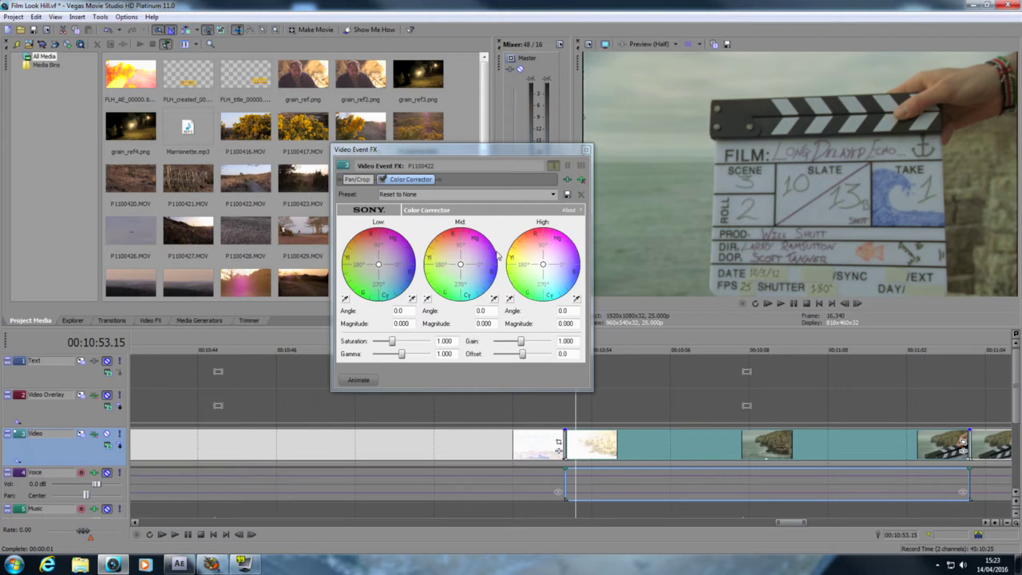
Step: Sample the clapperboard with the Low eyedropper, giving Angle 240.7 and Magnitude 0.118
{"action": "left_click", "coordinate": [451, 150]}
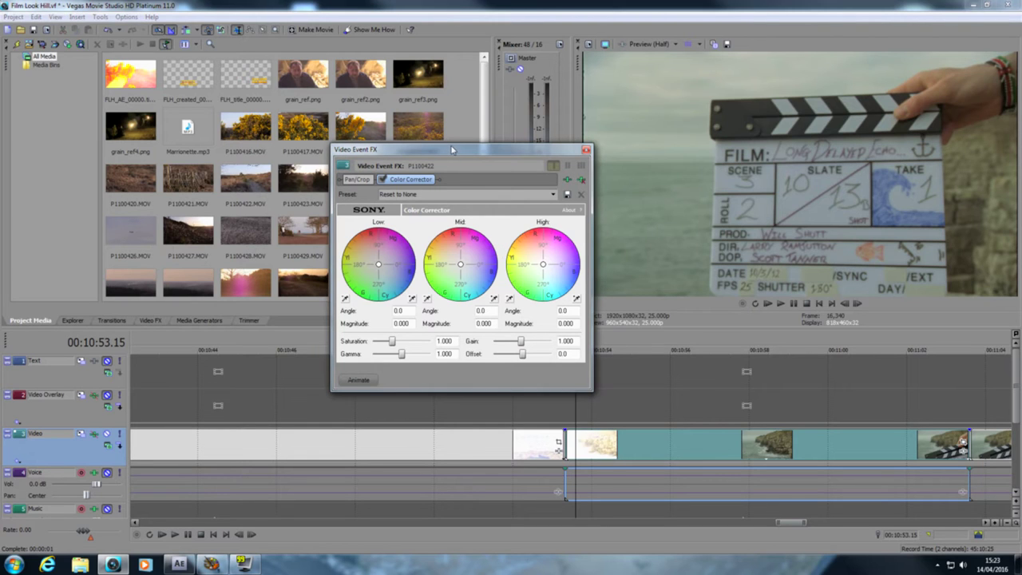
{"action": "left_click", "coordinate": [412, 299]}
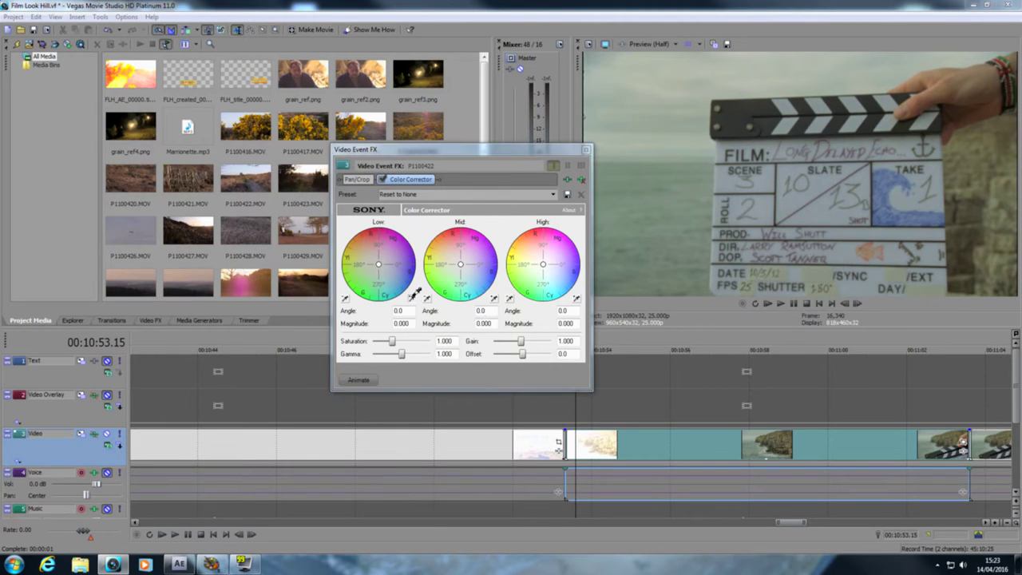
{"action": "left_click", "coordinate": [765, 111]}
{"action": "key", "text": "alt+Tab"}
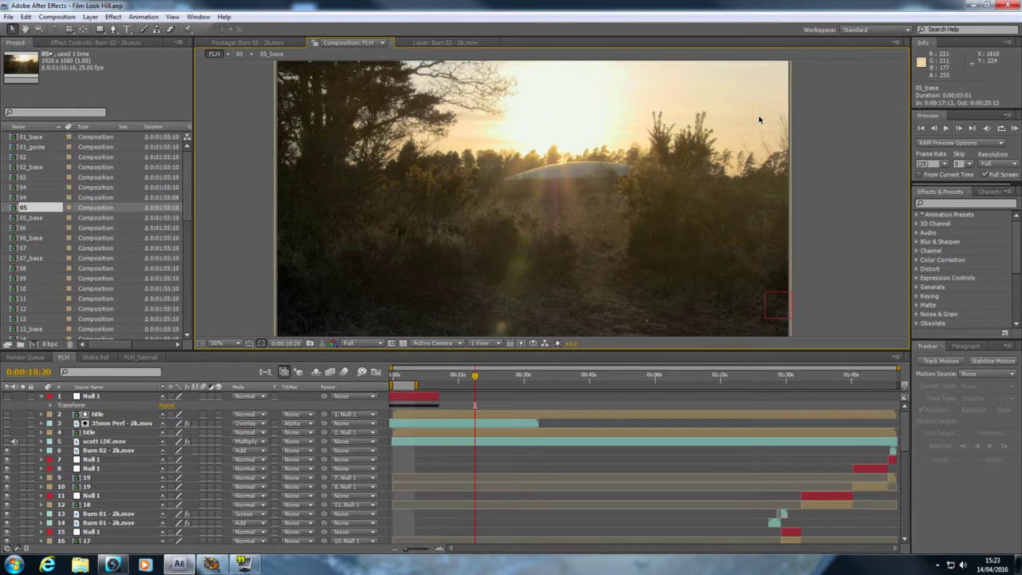
{"action": "left_click", "coordinate": [113, 565]}
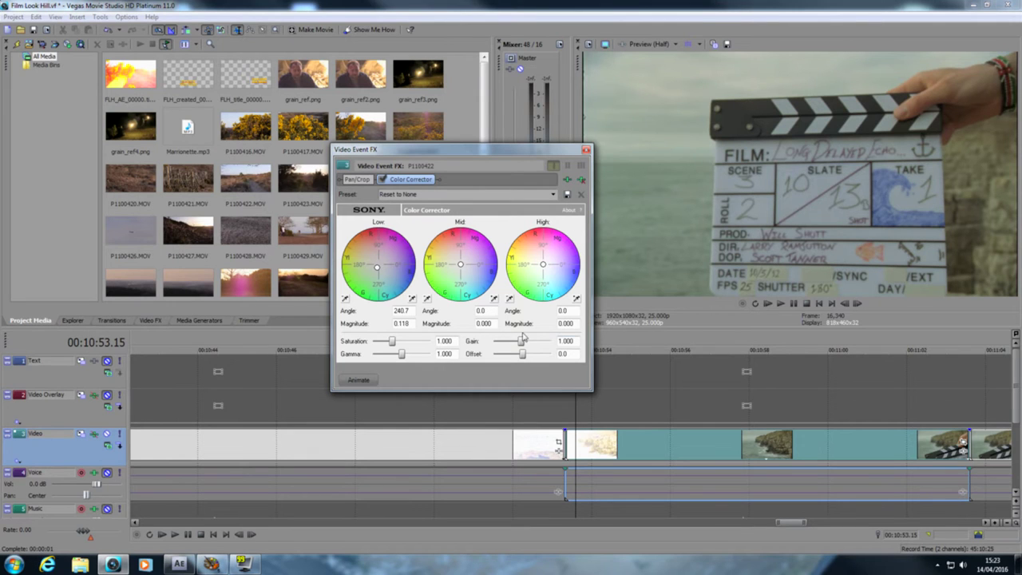
Step: Sample the clapperboard for Mid (307.4, 0.264) and High (226.5, 0.203)
{"action": "left_click", "coordinate": [495, 300]}
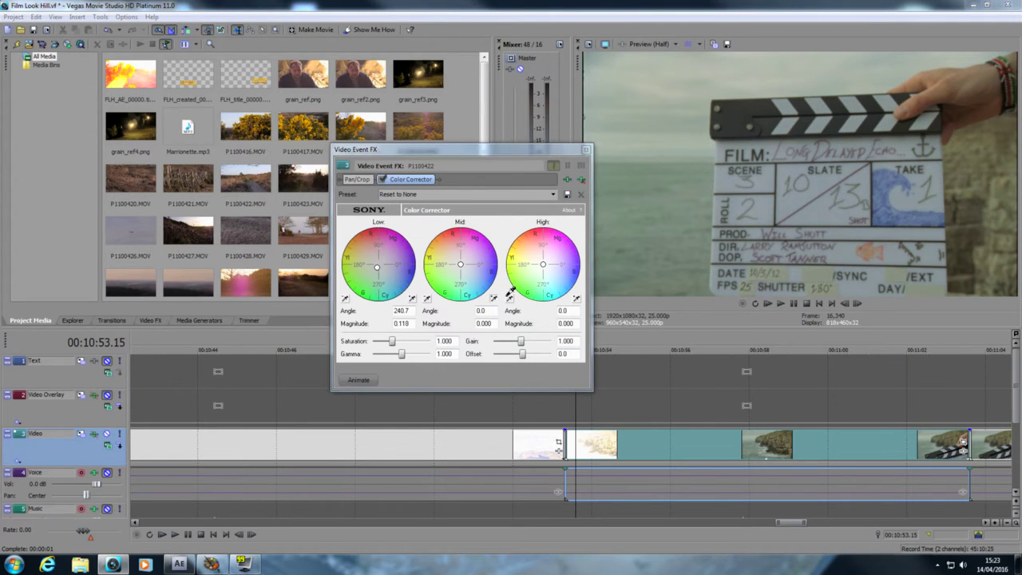
{"action": "left_click", "coordinate": [788, 166]}
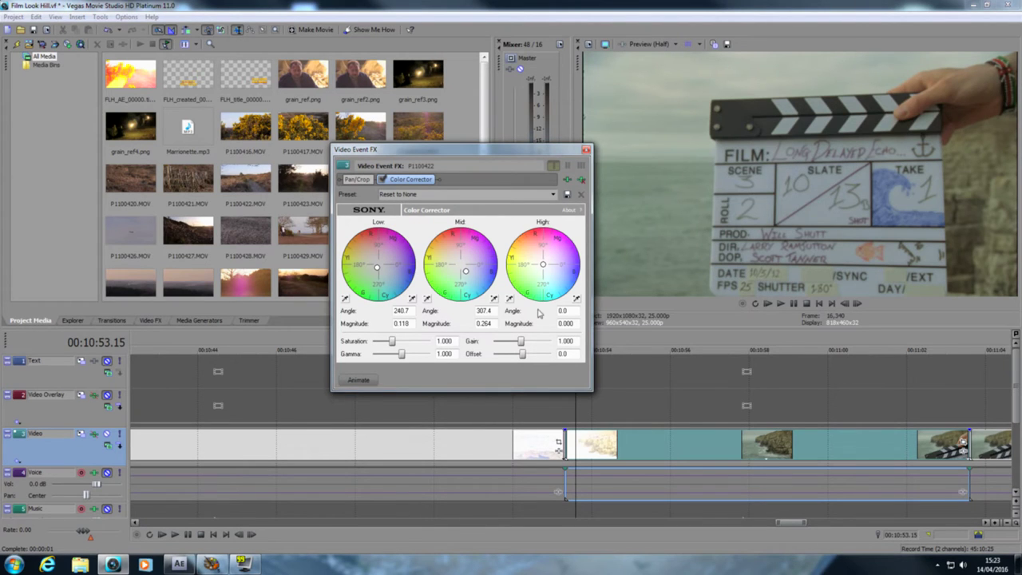
{"action": "left_click", "coordinate": [575, 299]}
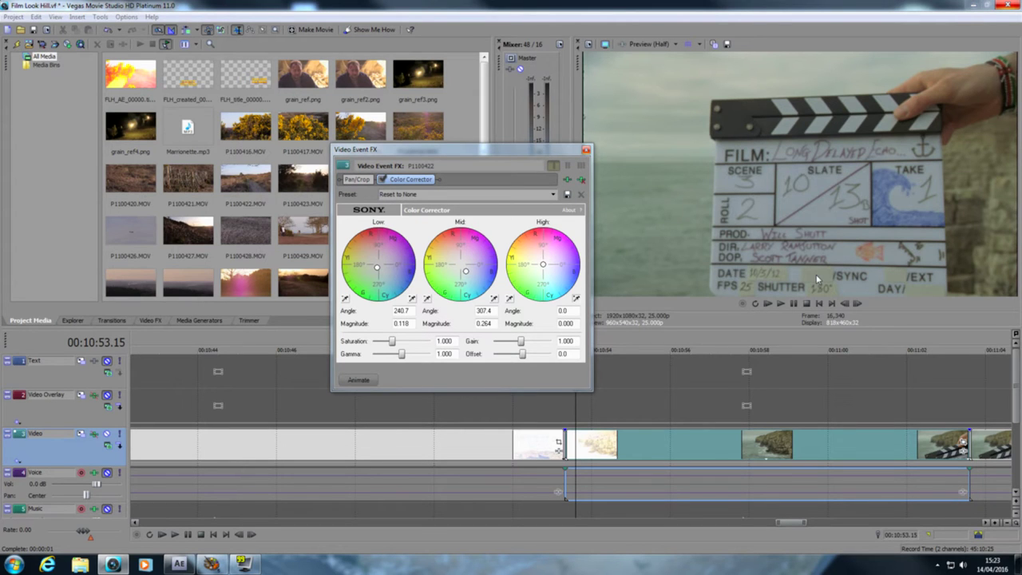
{"action": "key", "text": "alt+Tab"}
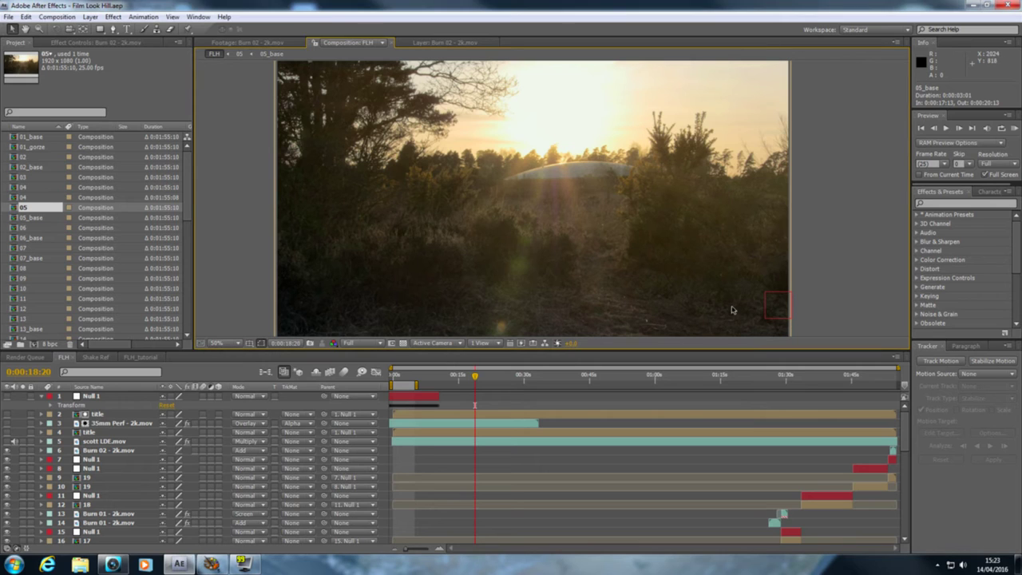
{"action": "left_click", "coordinate": [115, 565]}
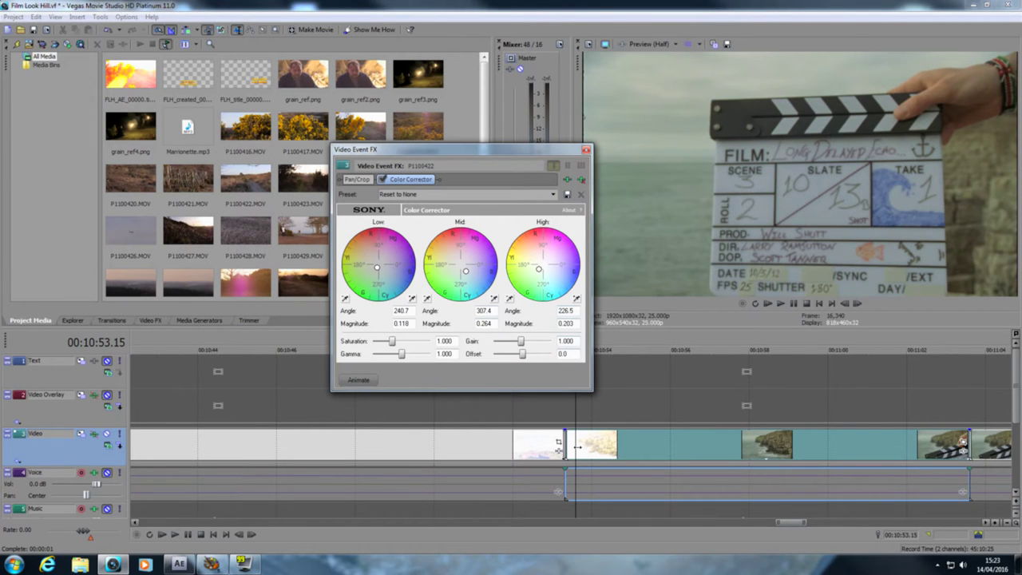
Step: Return to the heath path shot at 02:45.20 with the Color Corrector in front
{"action": "left_click", "coordinate": [548, 403]}
{"action": "scroll", "coordinate": [343, 443], "scroll_direction": "down", "scroll_amount": 10}
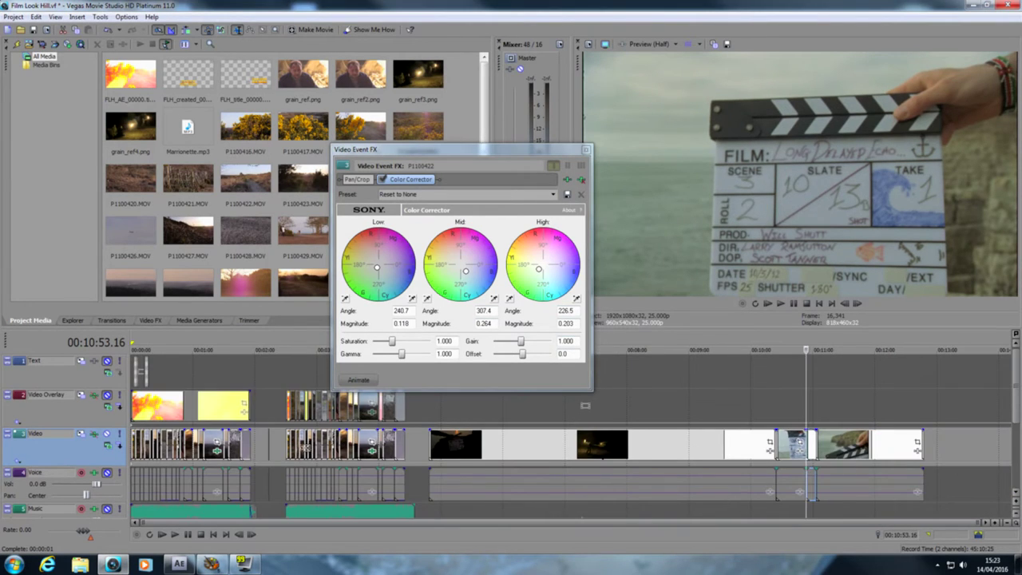
{"action": "left_click", "coordinate": [299, 444]}
{"action": "scroll", "coordinate": [299, 443], "scroll_direction": "up", "scroll_amount": 8}
{"action": "left_click", "coordinate": [661, 451]}
{"action": "left_click", "coordinate": [384, 180]}
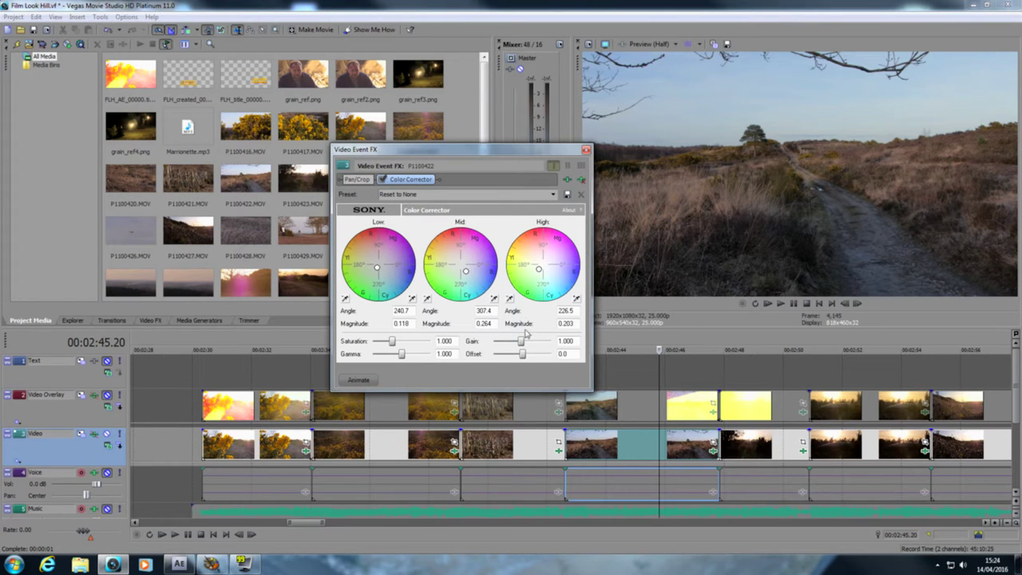
Step: Set Gain to 0.909 and Gamma to 1.277, comparing with the correction bypassed and re-enabled
{"action": "left_click_drag", "start_coordinate": [521, 343], "coordinate": [519, 345]}
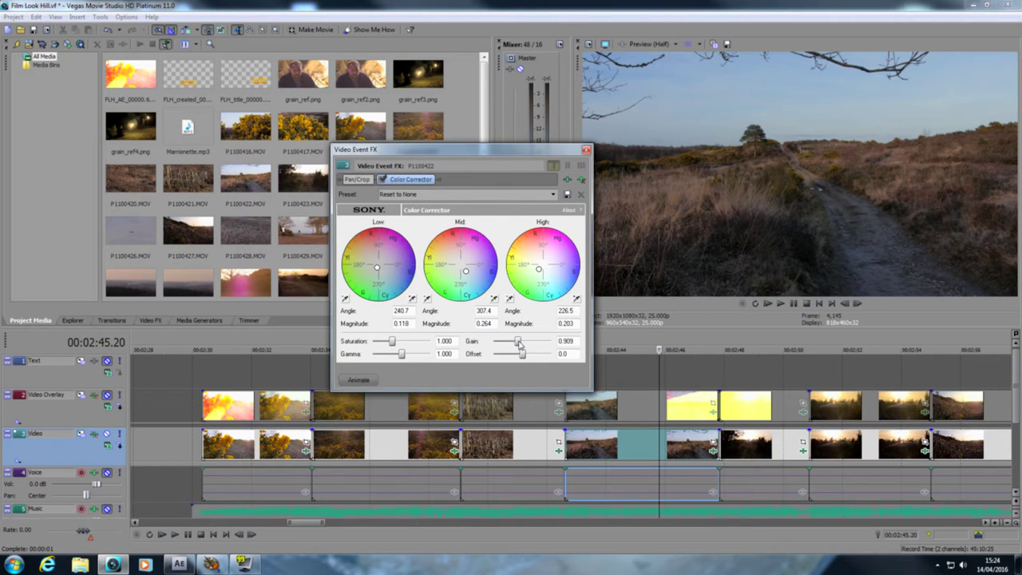
{"action": "left_click_drag", "start_coordinate": [404, 358], "coordinate": [412, 358]}
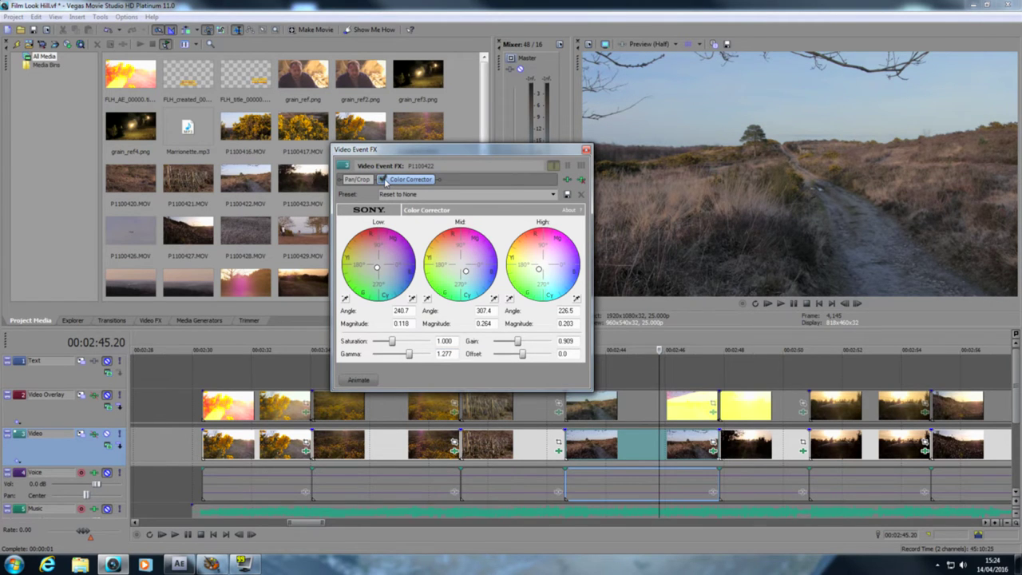
{"action": "left_click", "coordinate": [382, 180]}
{"action": "left_click", "coordinate": [383, 179]}
{"action": "left_click", "coordinate": [382, 179]}
{"action": "left_click", "coordinate": [382, 180]}
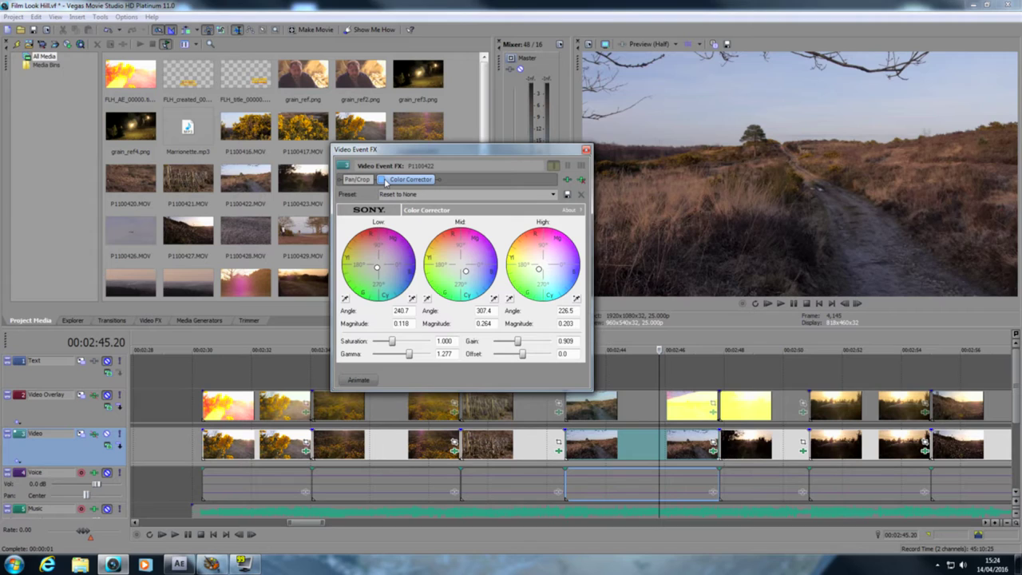
{"action": "left_click", "coordinate": [382, 180]}
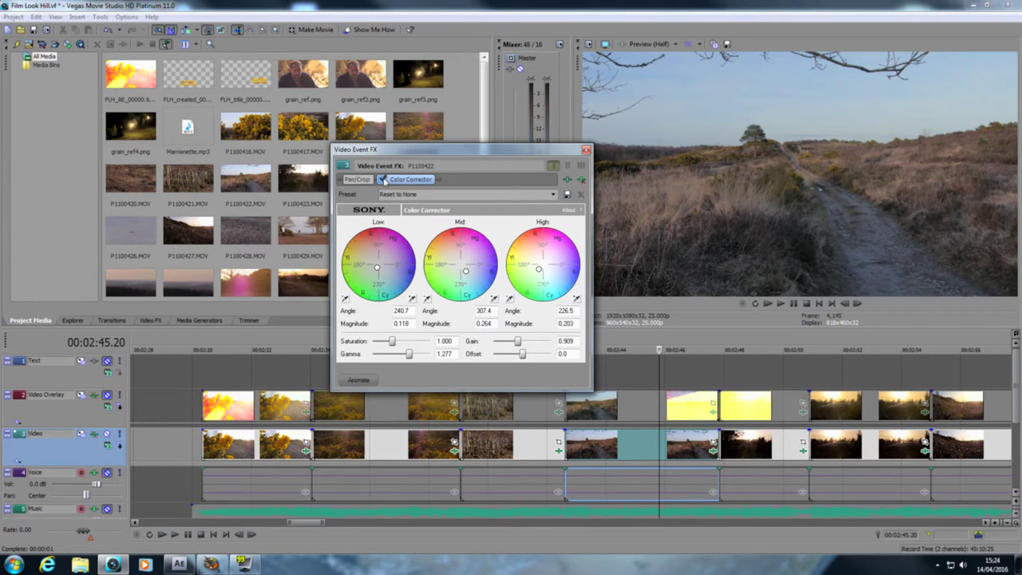
Step: Close the heath path Color Corrector settings and select the heathland clip to grade
{"action": "left_click", "coordinate": [586, 149]}
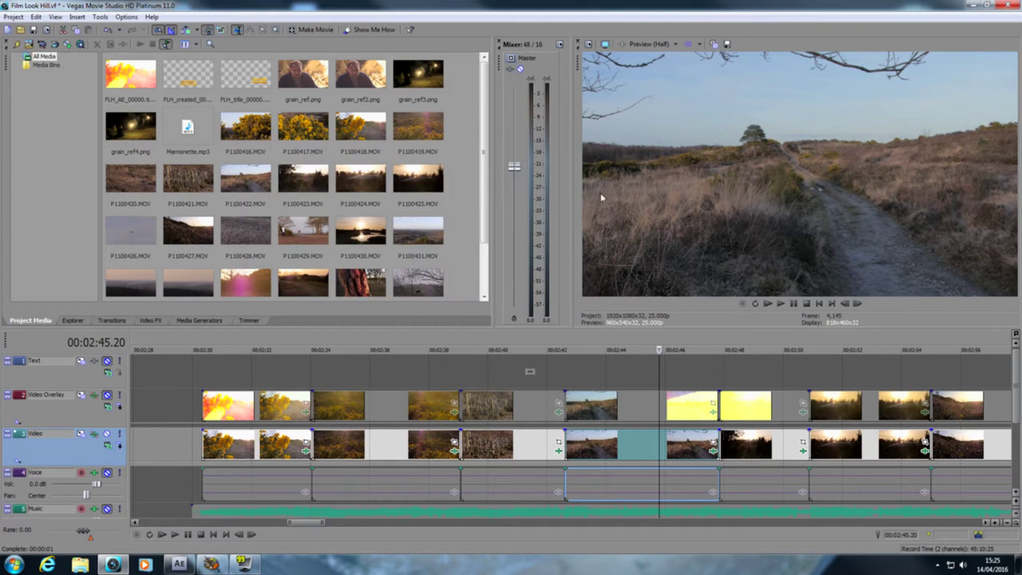
{"action": "left_click", "coordinate": [665, 460]}
{"action": "scroll", "coordinate": [701, 454], "scroll_direction": "down", "scroll_amount": 5}
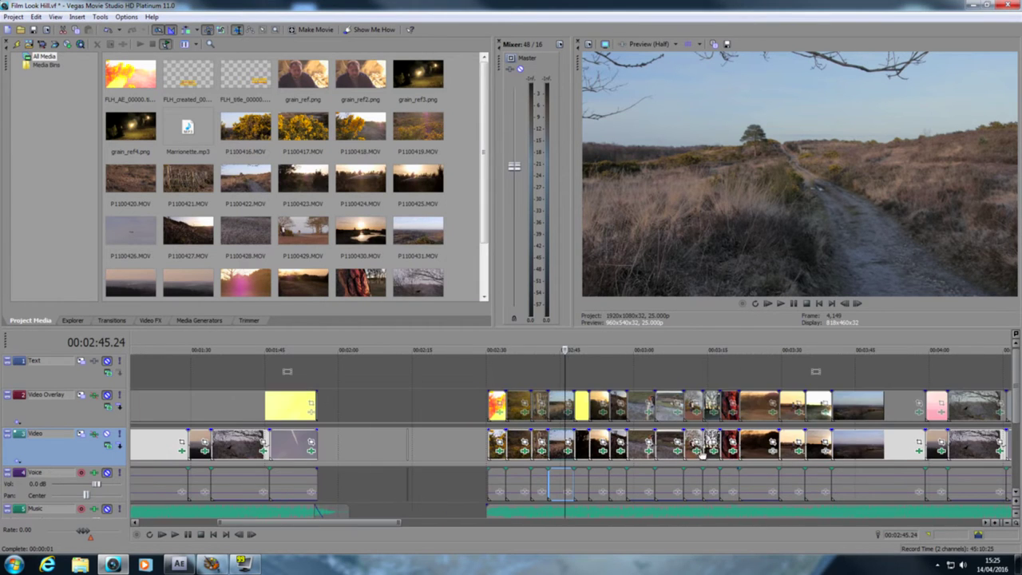
{"action": "left_click", "coordinate": [758, 459]}
{"action": "scroll", "coordinate": [759, 459], "scroll_direction": "up", "scroll_amount": 3}
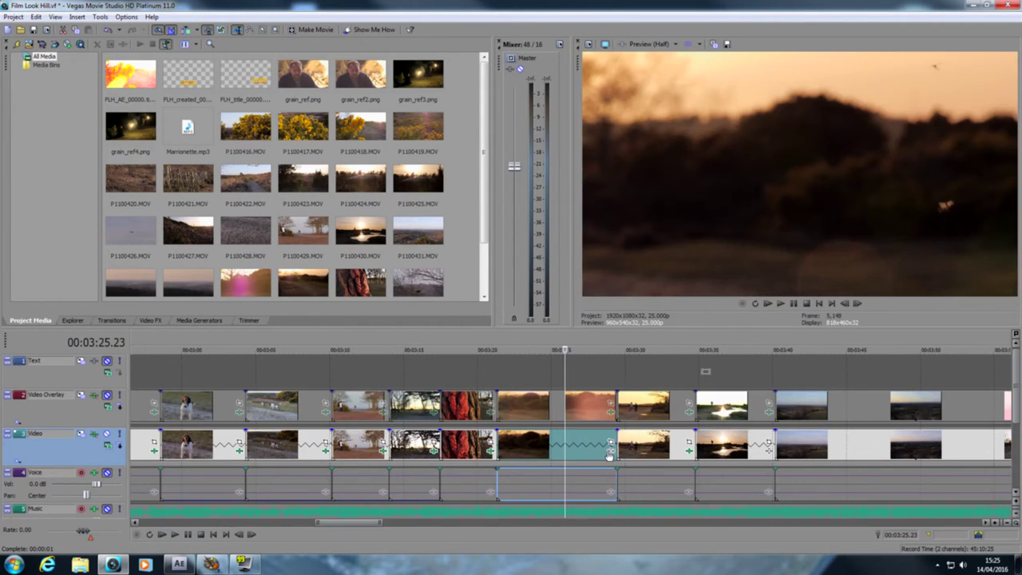
Step: Add Sony Color Corrector to the heathland clip
{"action": "left_click", "coordinate": [613, 448]}
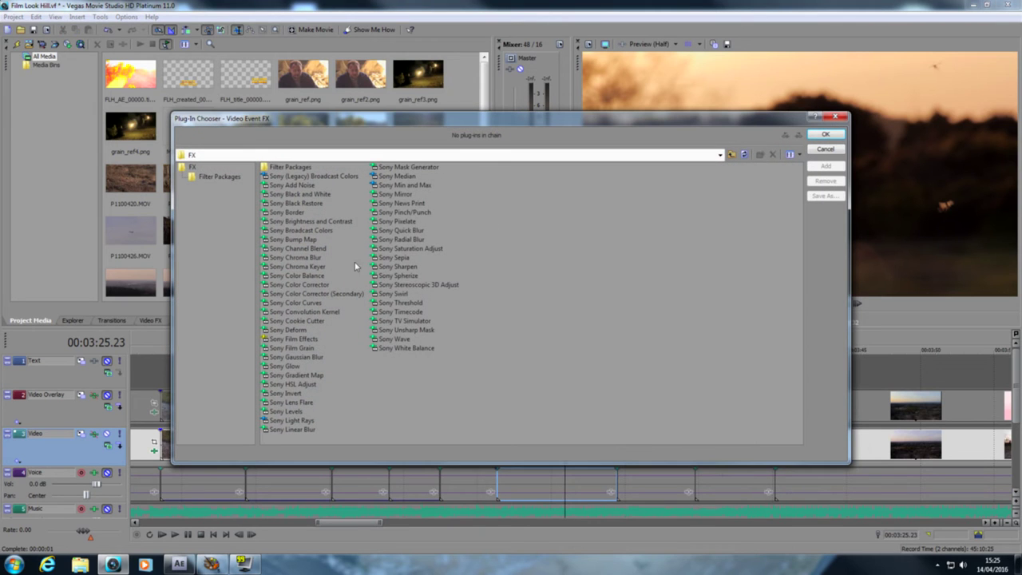
{"action": "left_click", "coordinate": [307, 286]}
{"action": "left_click", "coordinate": [825, 166]}
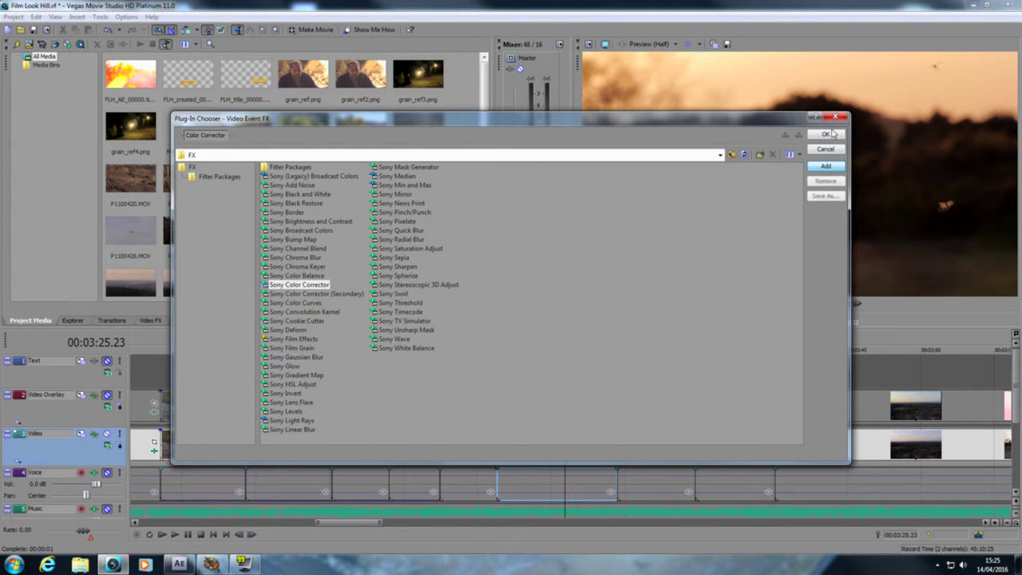
{"action": "left_click", "coordinate": [827, 135]}
Step: Place the playhead on the clapperboard shot near 10:53
{"action": "left_click", "coordinate": [574, 449]}
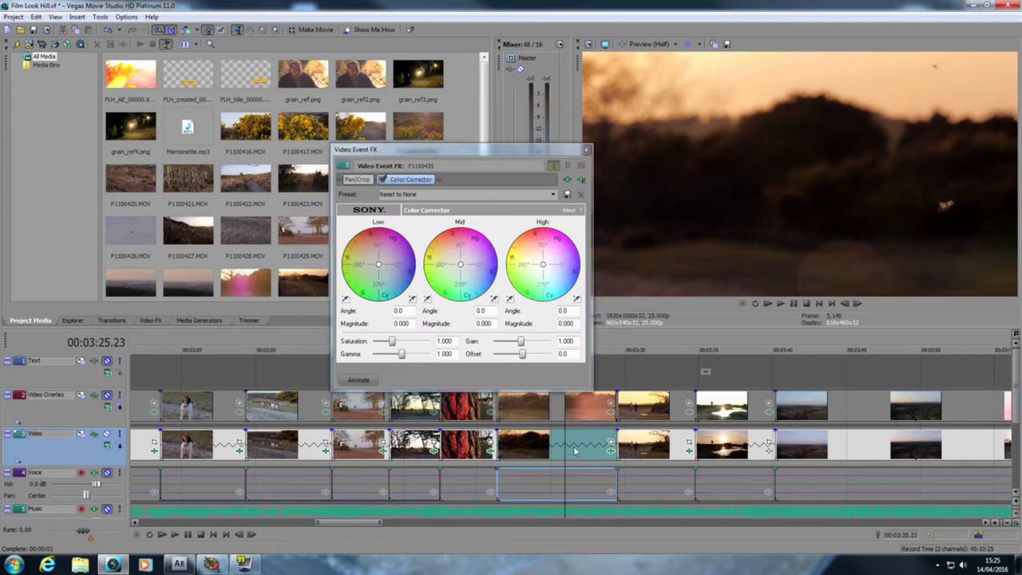
{"action": "scroll", "coordinate": [575, 450], "scroll_direction": "down", "scroll_amount": 10}
{"action": "left_click", "coordinate": [809, 447]}
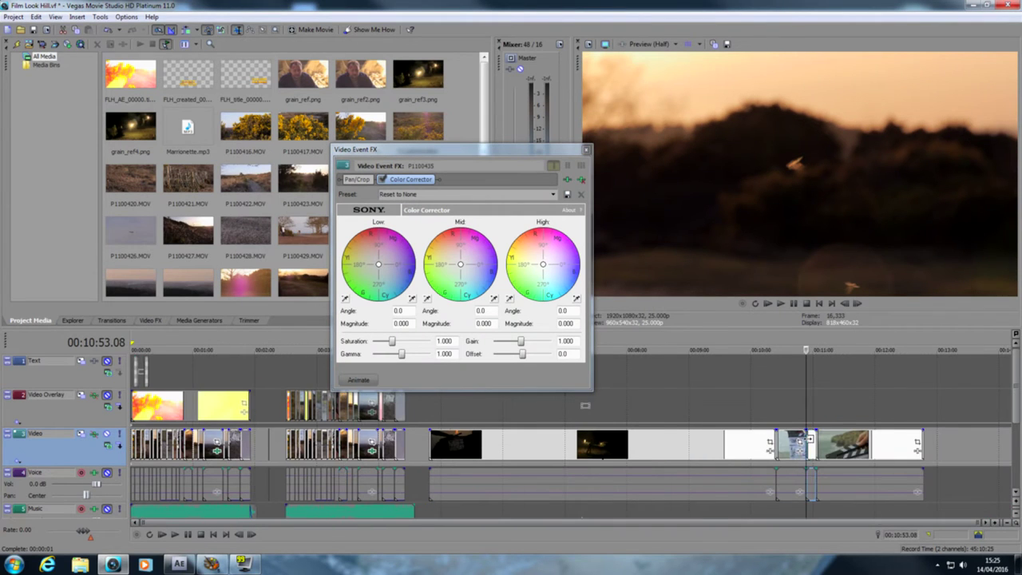
{"action": "scroll", "coordinate": [582, 449], "scroll_direction": "up", "scroll_amount": 8}
{"action": "left_click", "coordinate": [571, 450]}
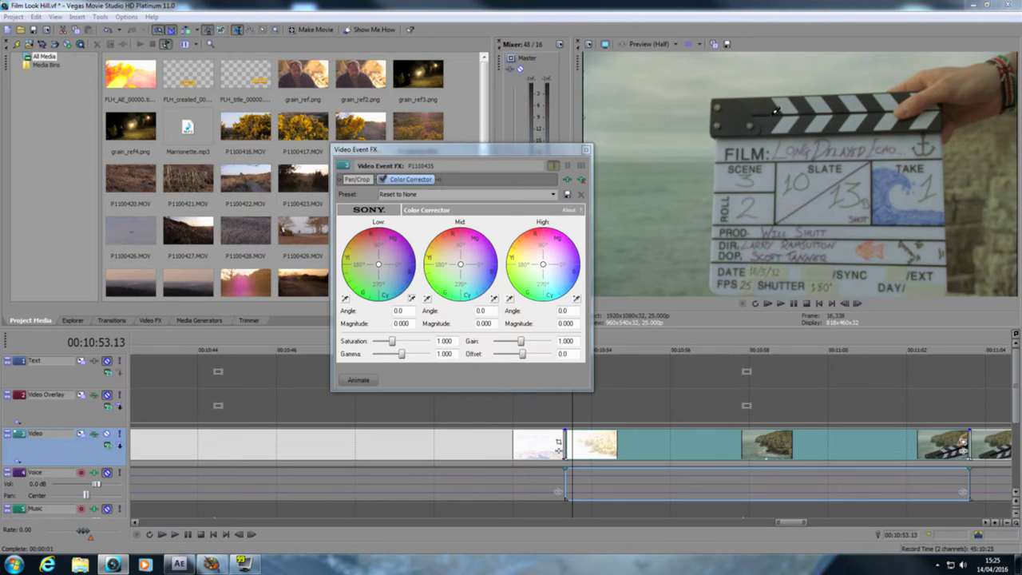
Step: Sample the slate to set Low 270.2/0.165, Mid 305.5/0.259 and High 209.8/0.181
{"action": "left_click", "coordinate": [792, 195]}
{"action": "left_click", "coordinate": [789, 206]}
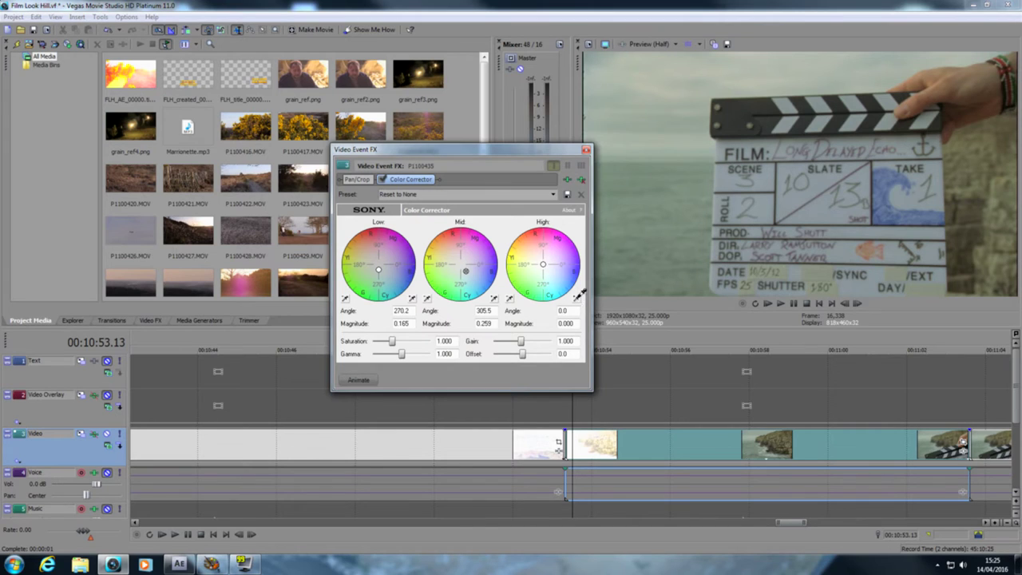
{"action": "left_click", "coordinate": [576, 298]}
{"action": "left_click", "coordinate": [814, 274]}
Step: Bring the playhead back onto the heathland sunset clip
{"action": "left_click", "coordinate": [485, 439]}
{"action": "scroll", "coordinate": [485, 439], "scroll_direction": "down", "scroll_amount": 10}
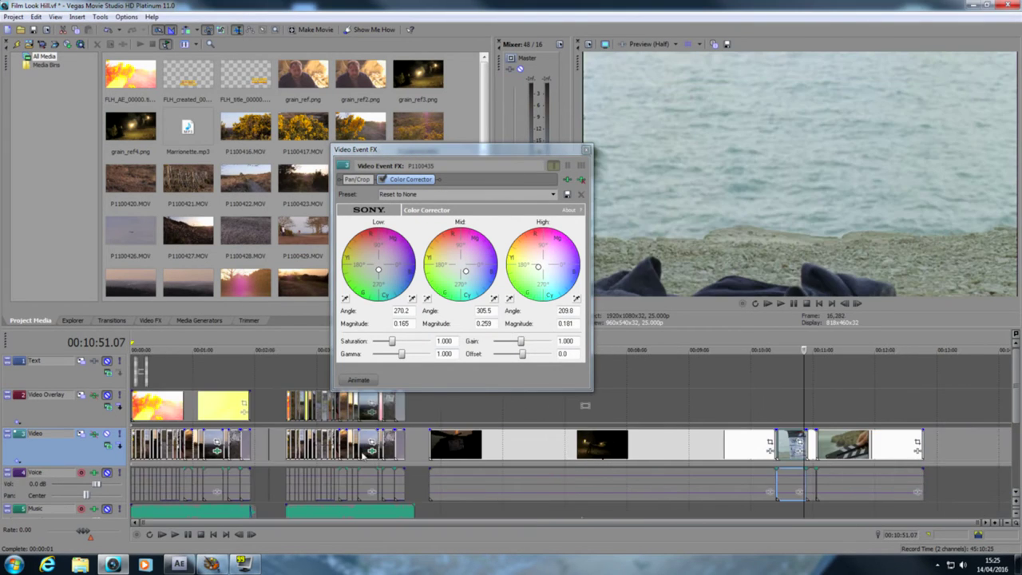
{"action": "left_click", "coordinate": [349, 444]}
{"action": "scroll", "coordinate": [349, 444], "scroll_direction": "up", "scroll_amount": 10}
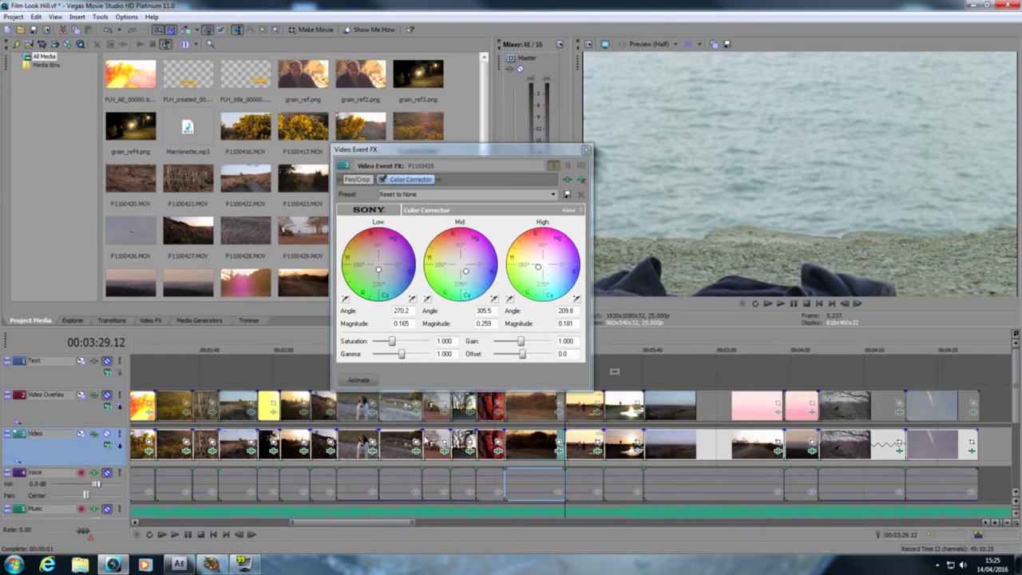
{"action": "left_click", "coordinate": [505, 453]}
Step: Set the heathland clip's Gain to 0.926 and Gamma to 1.148, re-enabling the correction
{"action": "left_click_drag", "start_coordinate": [520, 341], "coordinate": [518, 342]}
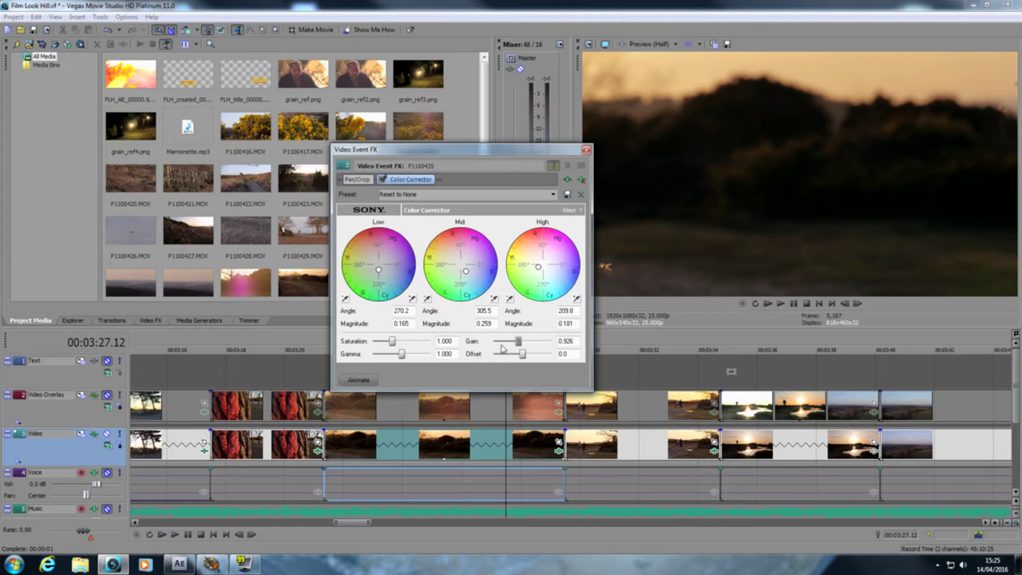
{"action": "left_click_drag", "start_coordinate": [402, 359], "coordinate": [406, 360]}
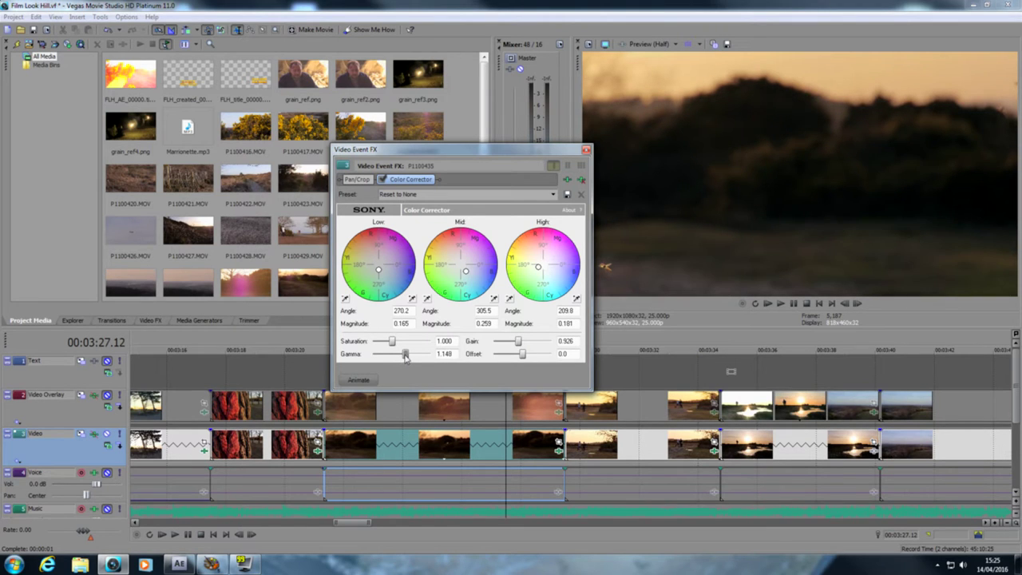
{"action": "left_click", "coordinate": [382, 180]}
Step: Preview frames of the sunset cliff clip and close the effect settings
{"action": "left_click", "coordinate": [506, 447]}
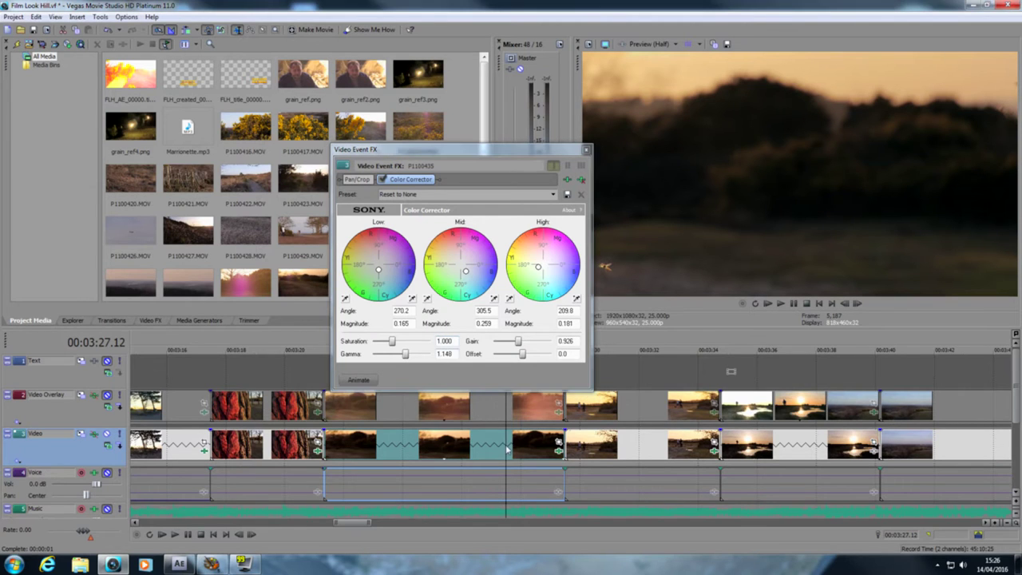
{"action": "scroll", "coordinate": [507, 450], "scroll_direction": "down", "scroll_amount": 6}
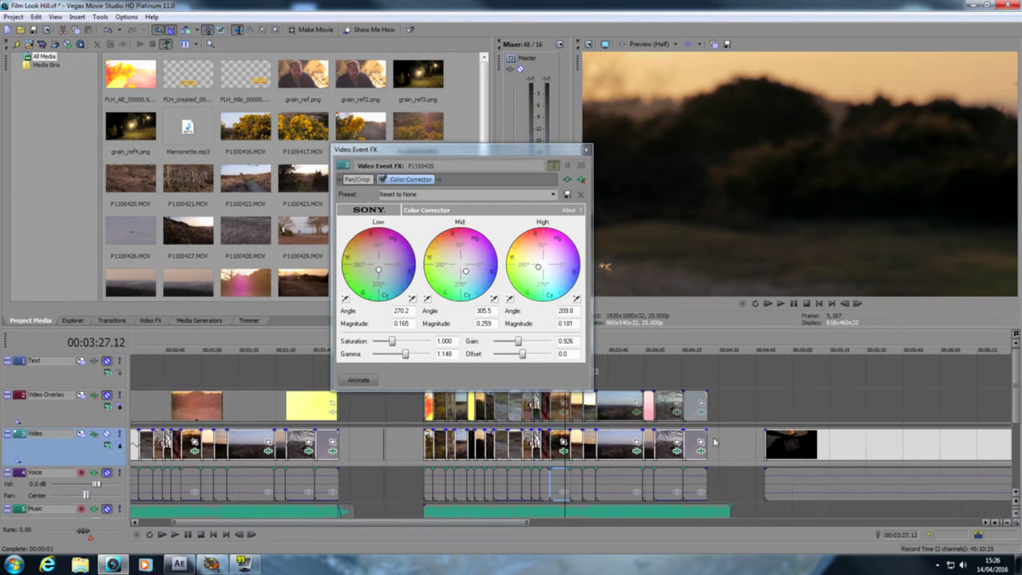
{"action": "left_click", "coordinate": [779, 440]}
{"action": "left_click", "coordinate": [805, 444]}
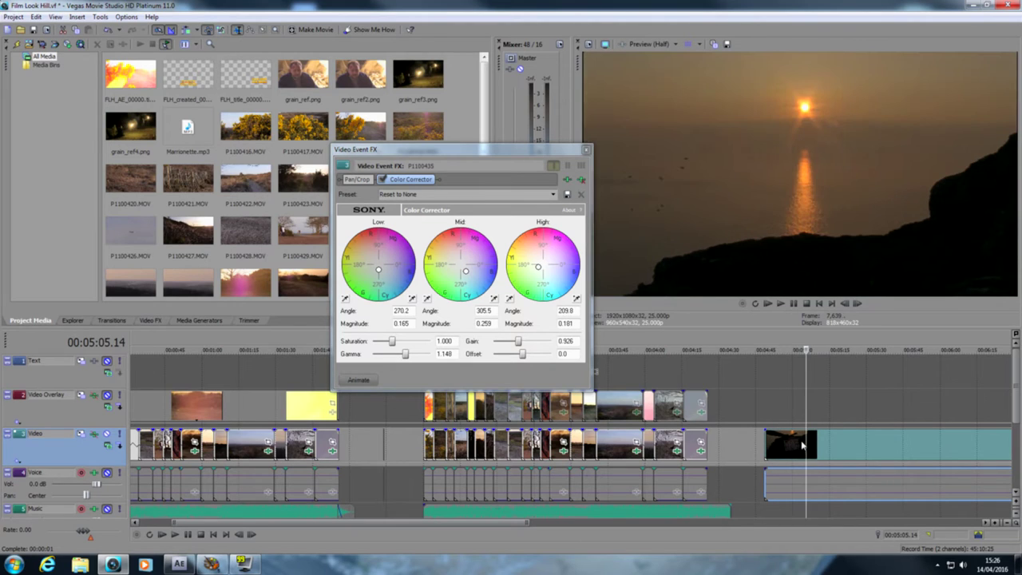
{"action": "left_click", "coordinate": [814, 444]}
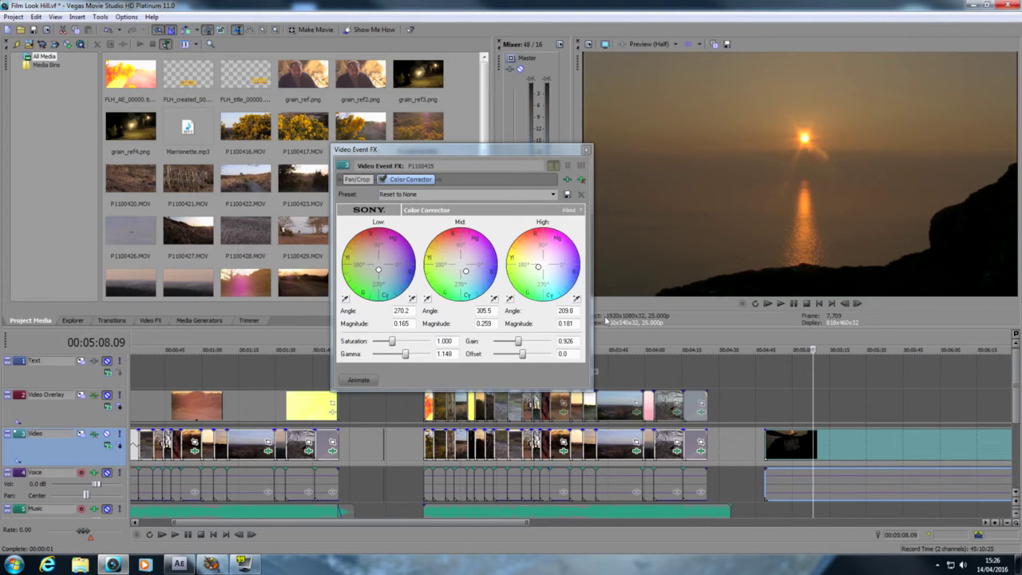
{"action": "left_click", "coordinate": [586, 149]}
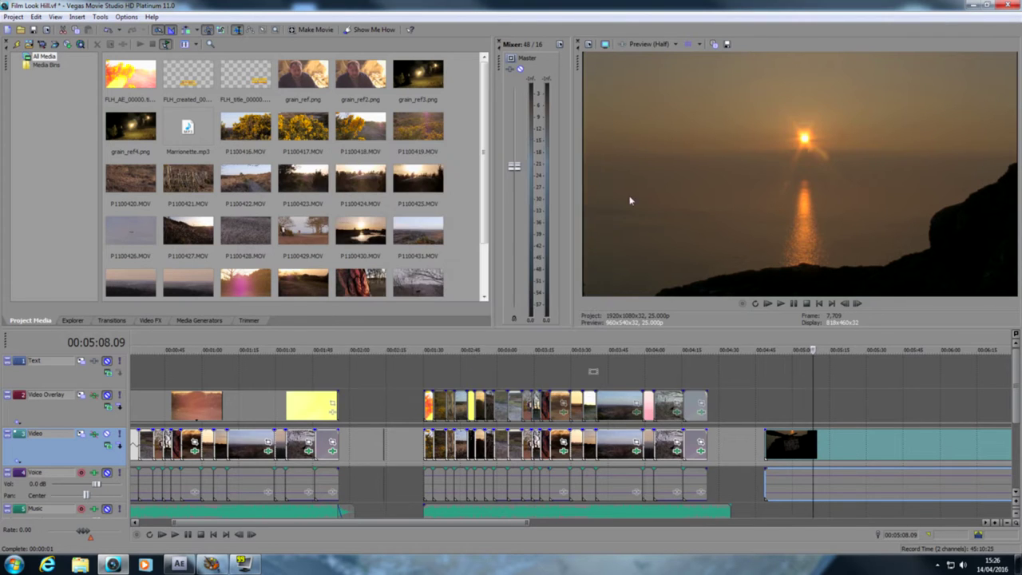
Step: Go to the cyclist sunset clip at 03:36
{"action": "left_click", "coordinate": [591, 448]}
{"action": "scroll", "coordinate": [591, 448], "scroll_direction": "down", "scroll_amount": 3}
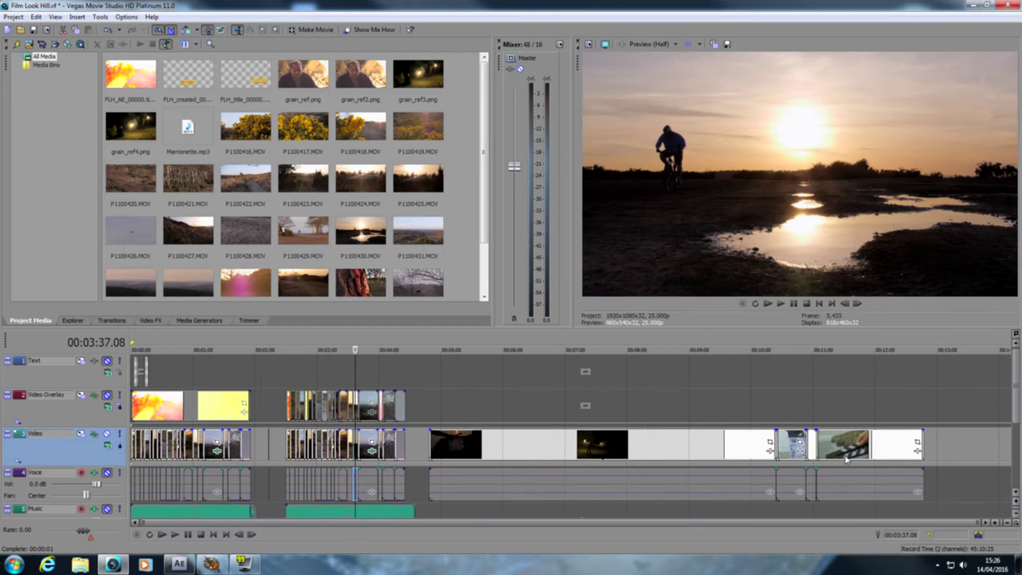
{"action": "left_click", "coordinate": [810, 449]}
{"action": "scroll", "coordinate": [634, 458], "scroll_direction": "up", "scroll_amount": 3}
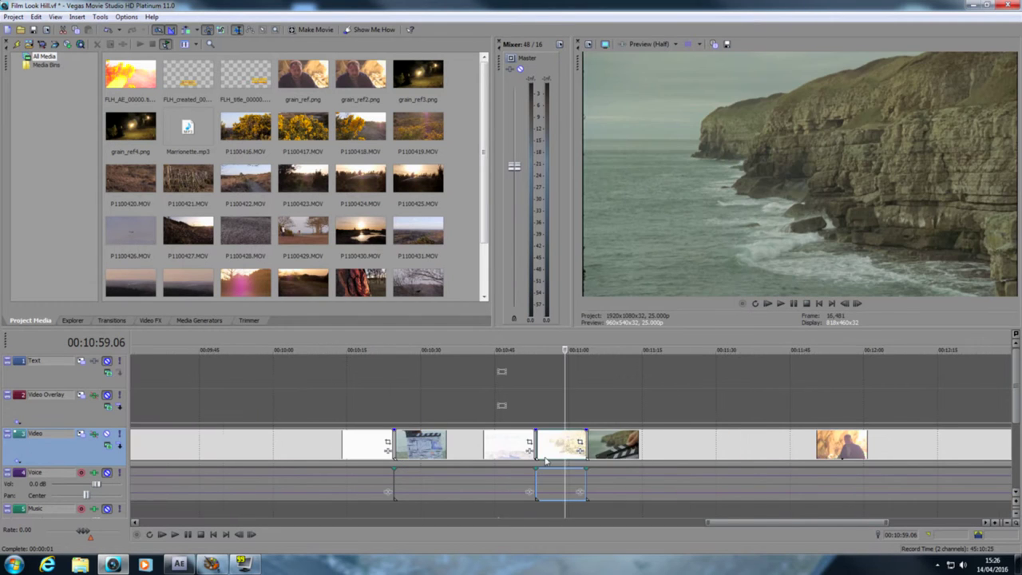
{"action": "scroll", "coordinate": [548, 462], "scroll_direction": "down", "scroll_amount": 5}
{"action": "left_click", "coordinate": [355, 438]}
{"action": "scroll", "coordinate": [355, 438], "scroll_direction": "up", "scroll_amount": 8}
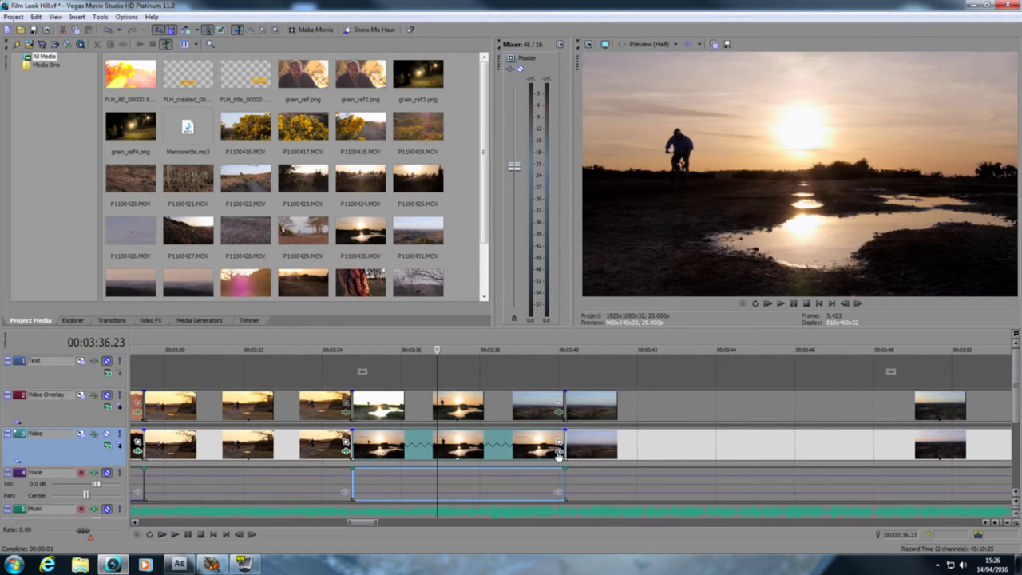
Step: Add Sony Color Corrector to cyclist clip P1100430
{"action": "left_click", "coordinate": [559, 452]}
{"action": "left_click", "coordinate": [319, 288]}
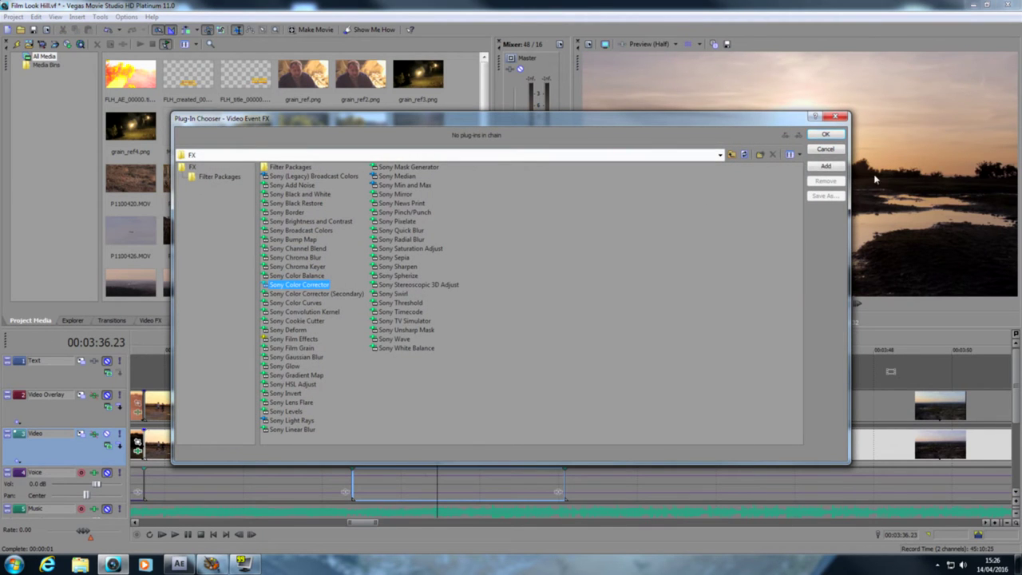
{"action": "left_click", "coordinate": [826, 165]}
{"action": "left_click", "coordinate": [826, 134]}
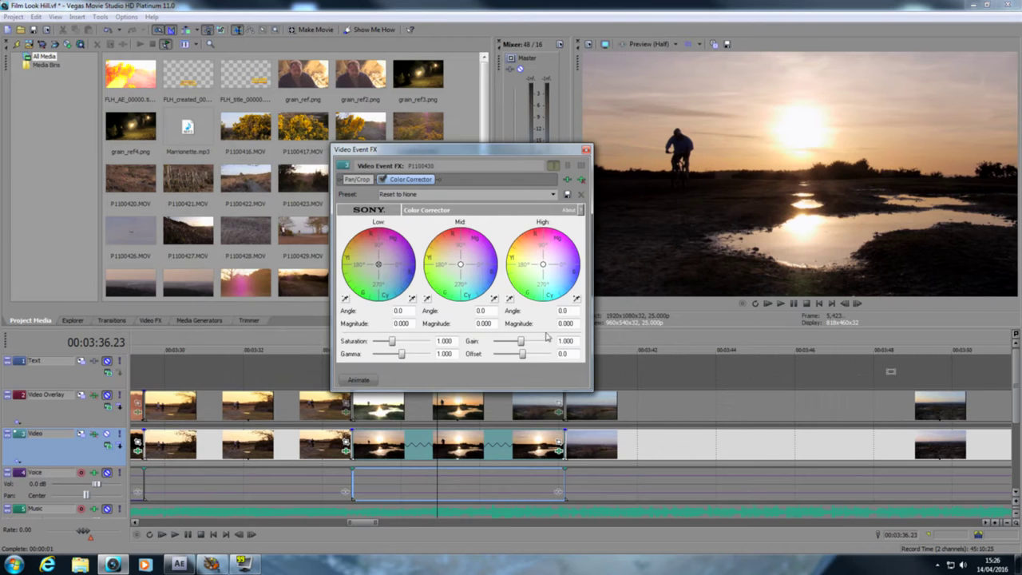
Step: Position the playhead on the clapperboard slate frame
{"action": "left_click", "coordinate": [687, 428]}
{"action": "scroll", "coordinate": [686, 427], "scroll_direction": "down", "scroll_amount": 8}
{"action": "scroll", "coordinate": [690, 425], "scroll_direction": "down", "scroll_amount": 3}
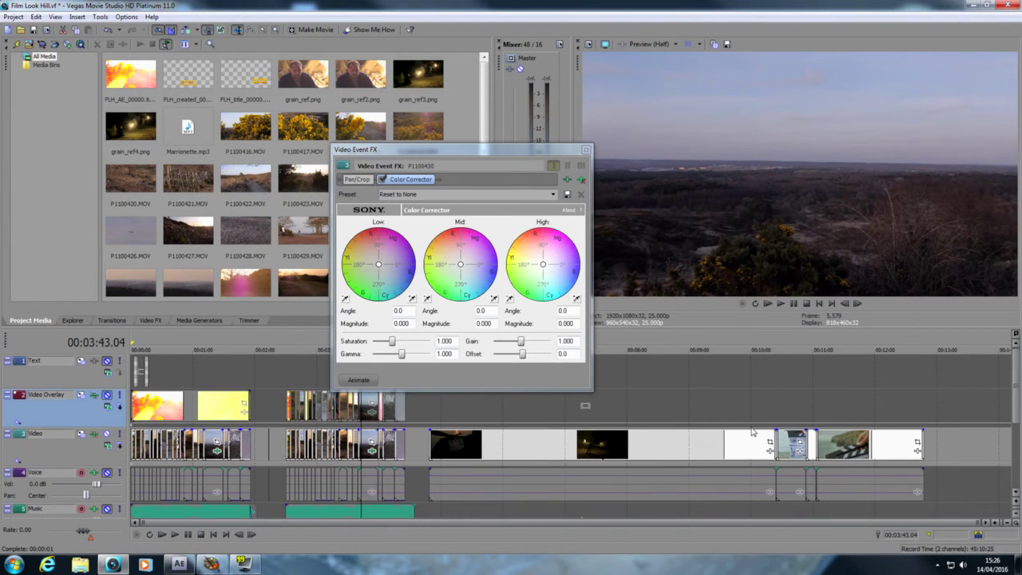
{"action": "left_click", "coordinate": [813, 445]}
{"action": "scroll", "coordinate": [813, 446], "scroll_direction": "up", "scroll_amount": 6}
{"action": "left_click", "coordinate": [454, 451]}
{"action": "left_click", "coordinate": [444, 450]}
{"action": "left_click", "coordinate": [443, 450]}
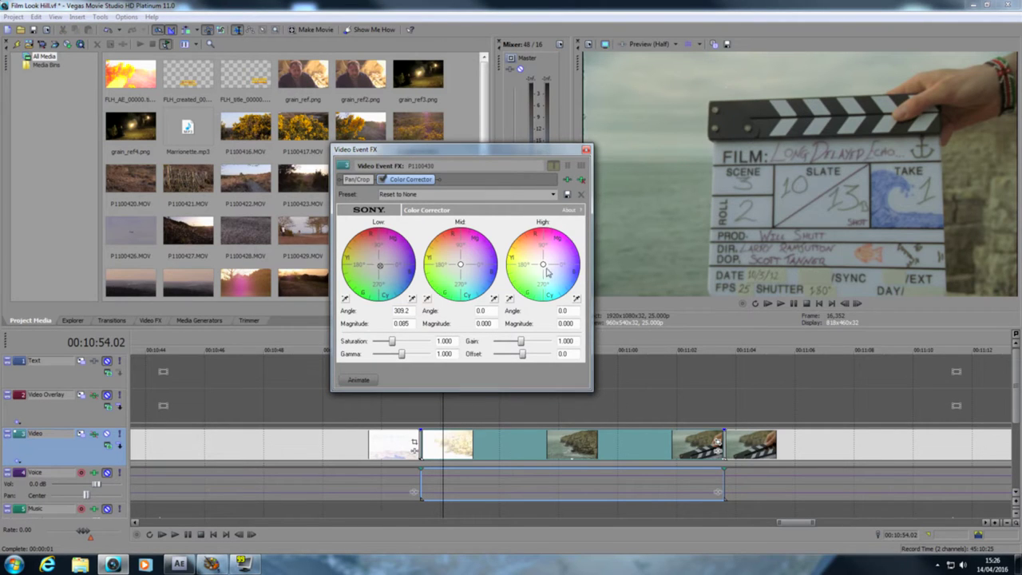
Step: Sample the slate to set Low 309.2/0.085, Mid 307.0/0.235 and High 209.8/0.181
{"action": "left_click", "coordinate": [412, 298]}
{"action": "left_click", "coordinate": [796, 183]}
{"action": "left_click", "coordinate": [466, 270]}
{"action": "left_click", "coordinate": [577, 296]}
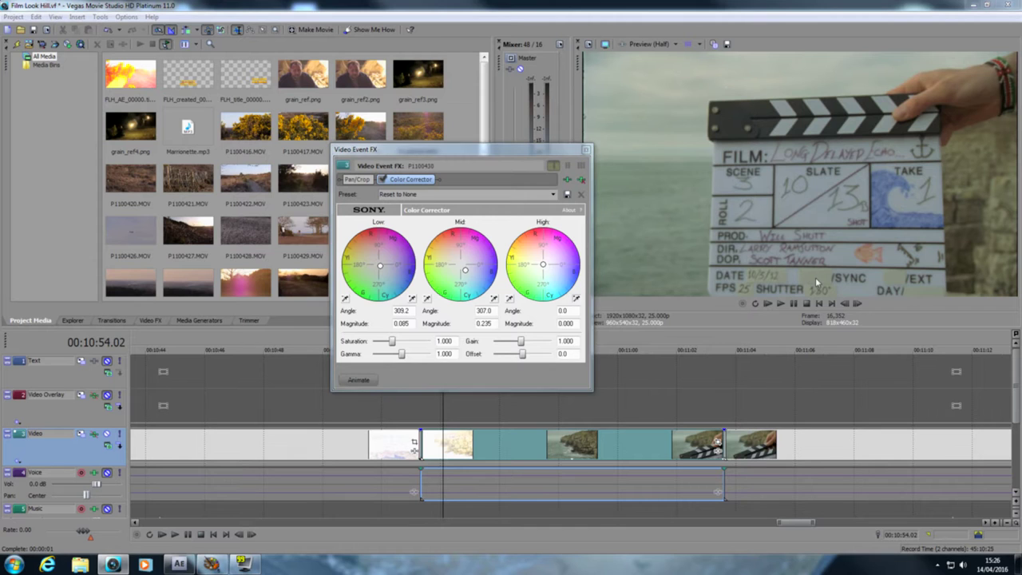
{"action": "left_click", "coordinate": [815, 277]}
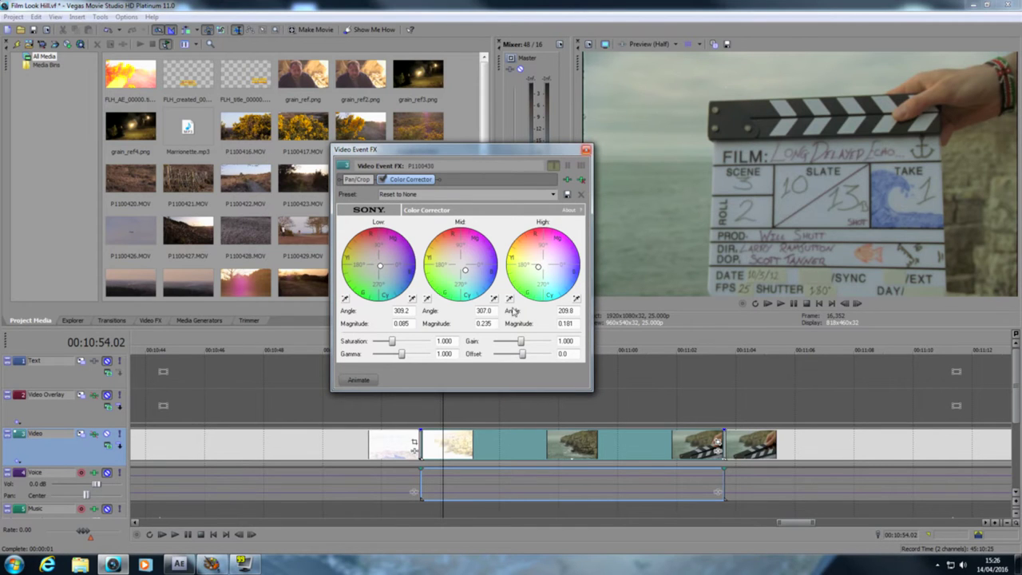
{"action": "scroll", "coordinate": [324, 463], "scroll_direction": "down", "scroll_amount": 3}
{"action": "scroll", "coordinate": [324, 463], "scroll_direction": "up", "scroll_amount": 3}
Step: Return to the cyclist clip, lowering its gain and raising its gamma
{"action": "left_click", "coordinate": [355, 447]}
{"action": "scroll", "coordinate": [354, 447], "scroll_direction": "up", "scroll_amount": 2}
{"action": "left_click", "coordinate": [610, 441]}
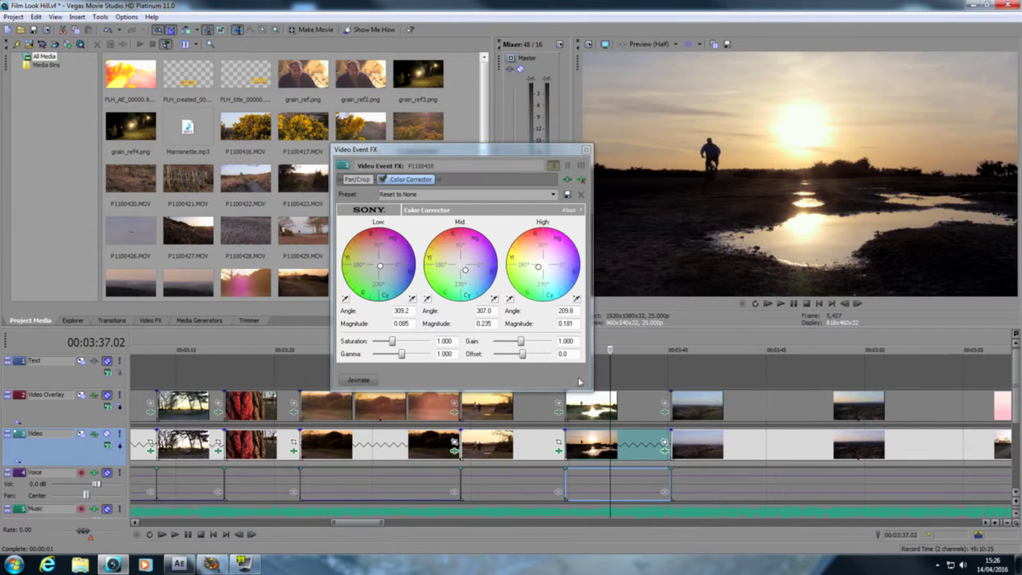
{"action": "left_click", "coordinate": [521, 342]}
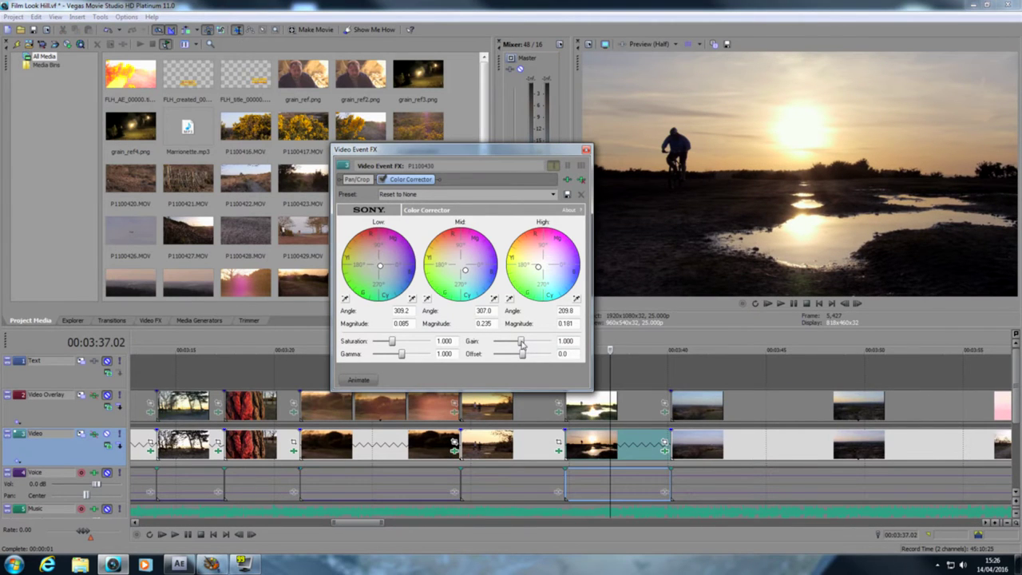
{"action": "left_click_drag", "start_coordinate": [520, 342], "coordinate": [519, 343]}
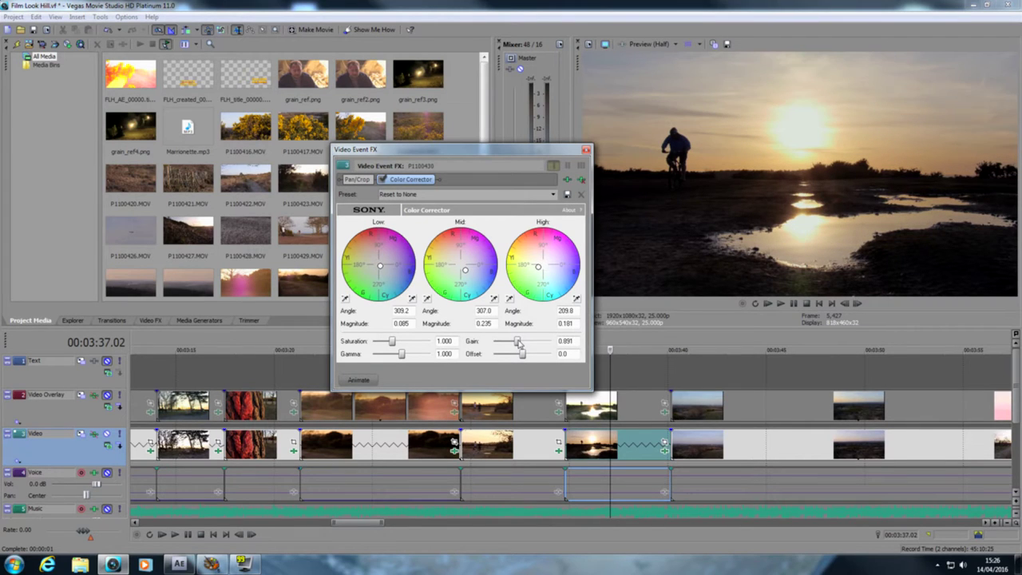
{"action": "left_click_drag", "start_coordinate": [402, 358], "coordinate": [414, 359]}
Step: Compare with the correction toggled, then settle Gamma at 1.388 and Gain at 0.891
{"action": "left_click", "coordinate": [383, 179]}
{"action": "left_click", "coordinate": [382, 179]}
{"action": "left_click", "coordinate": [382, 180]}
{"action": "left_click", "coordinate": [383, 180]}
{"action": "left_click", "coordinate": [383, 180]}
{"action": "left_click", "coordinate": [382, 180]}
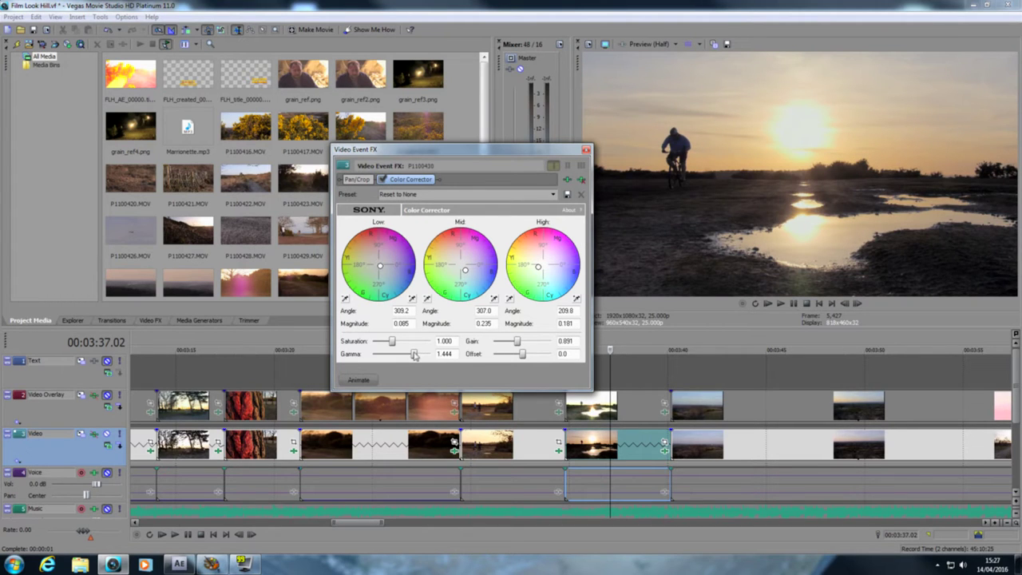
{"action": "left_click_drag", "start_coordinate": [415, 355], "coordinate": [412, 356]}
{"action": "left_click_drag", "start_coordinate": [520, 345], "coordinate": [519, 345]}
Step: Add Sony Color Corrector (Secondary) after the existing Color Corrector on clip P1100430
{"action": "left_click", "coordinate": [567, 179]}
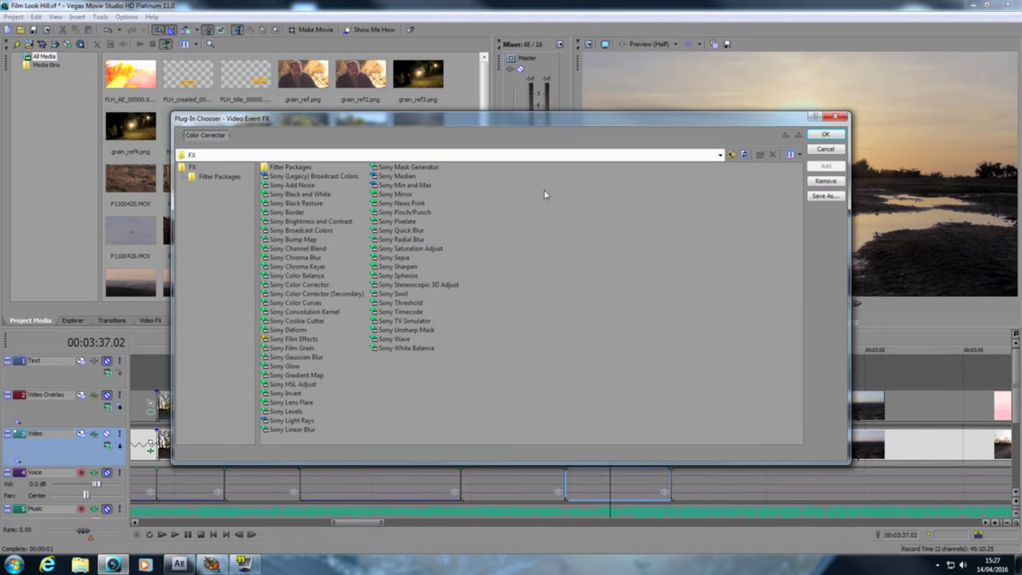
{"action": "left_click", "coordinate": [319, 294]}
{"action": "left_click", "coordinate": [826, 164]}
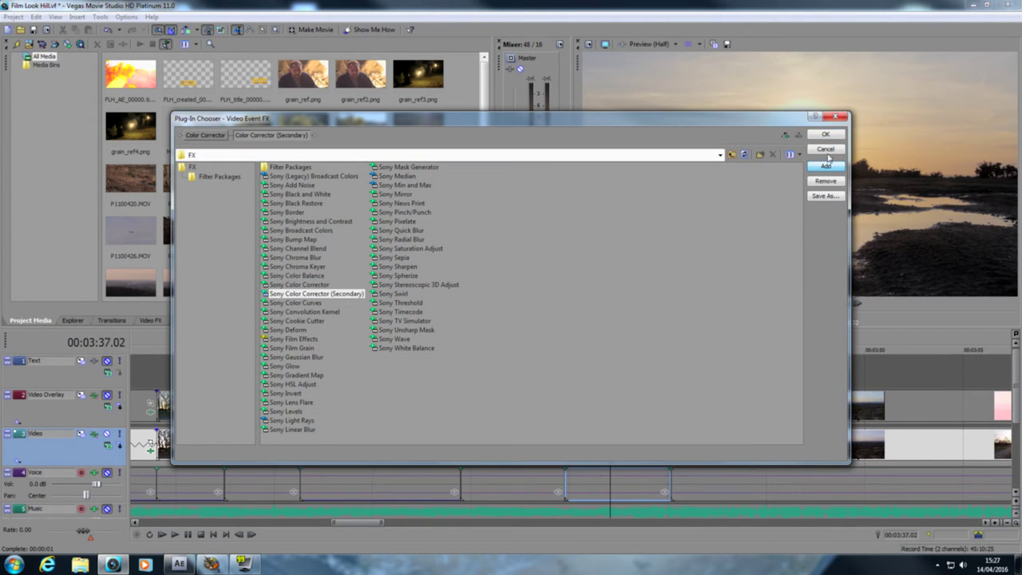
{"action": "left_click", "coordinate": [826, 134]}
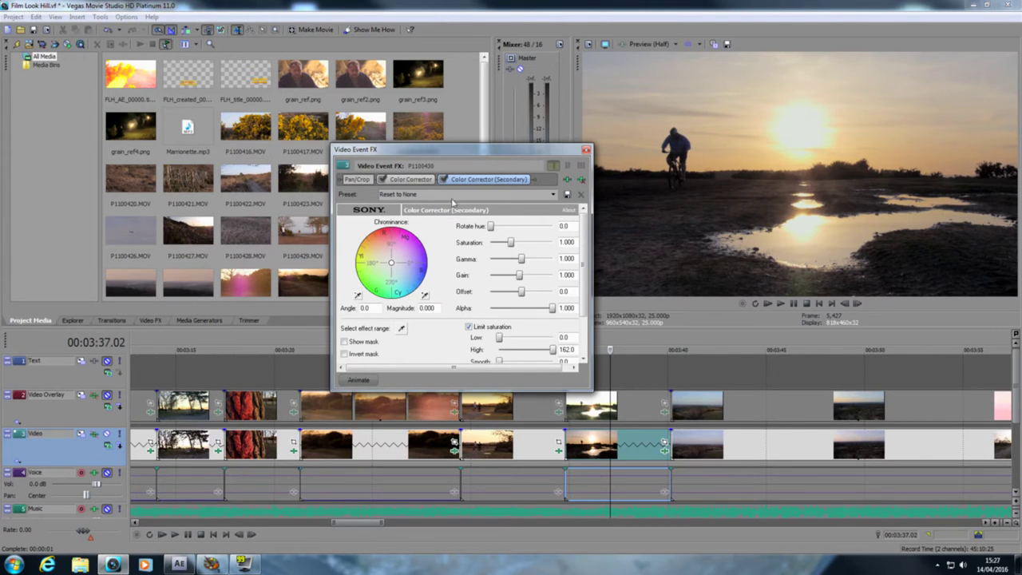
{"action": "left_click", "coordinate": [403, 330]}
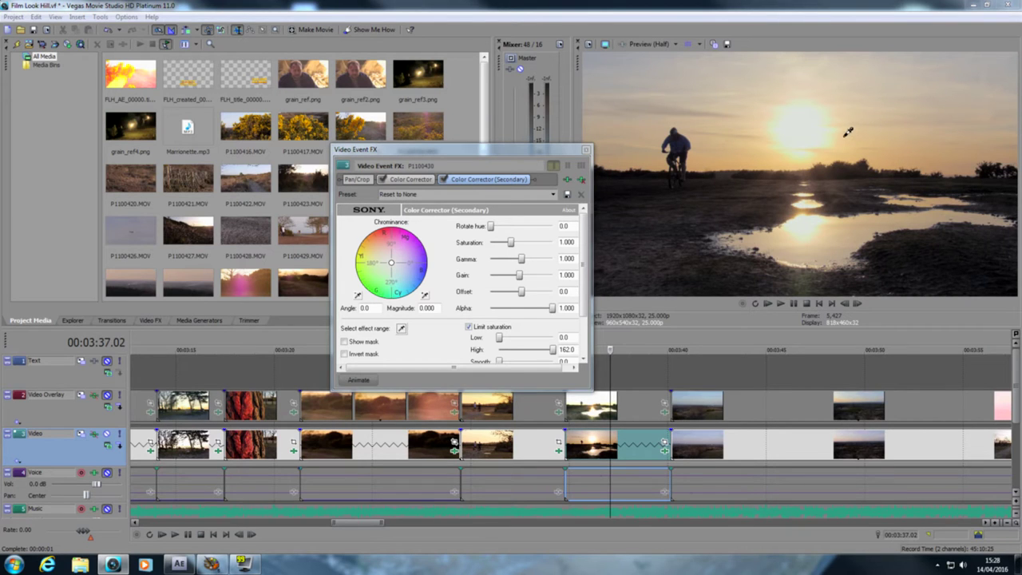
Step: Sample the sunset sky to set the range (luminance 209.3, saturation 28.8, hue 136.3) and show the mask
{"action": "left_click", "coordinate": [848, 135]}
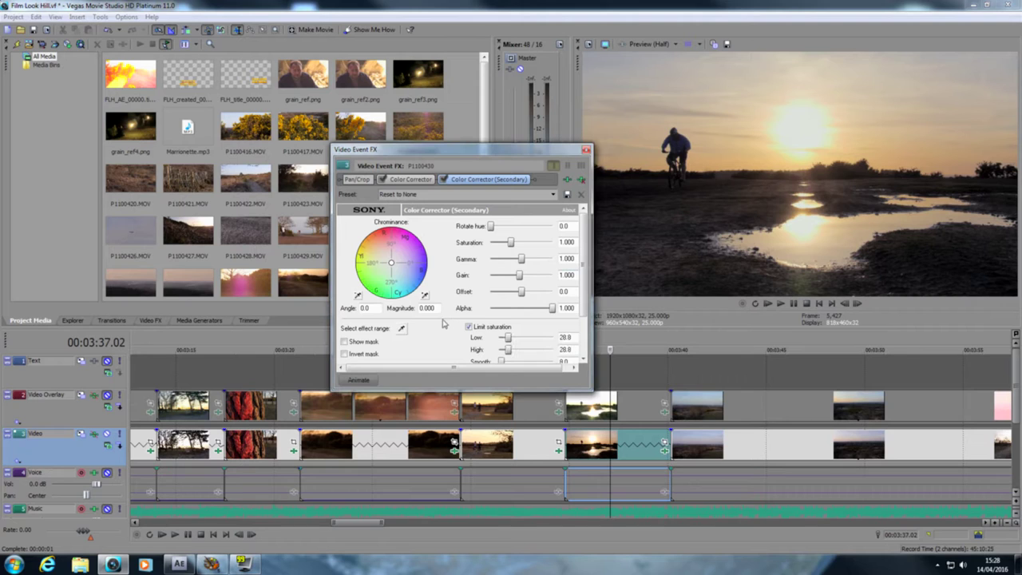
{"action": "left_click_drag", "start_coordinate": [585, 302], "coordinate": [583, 316]}
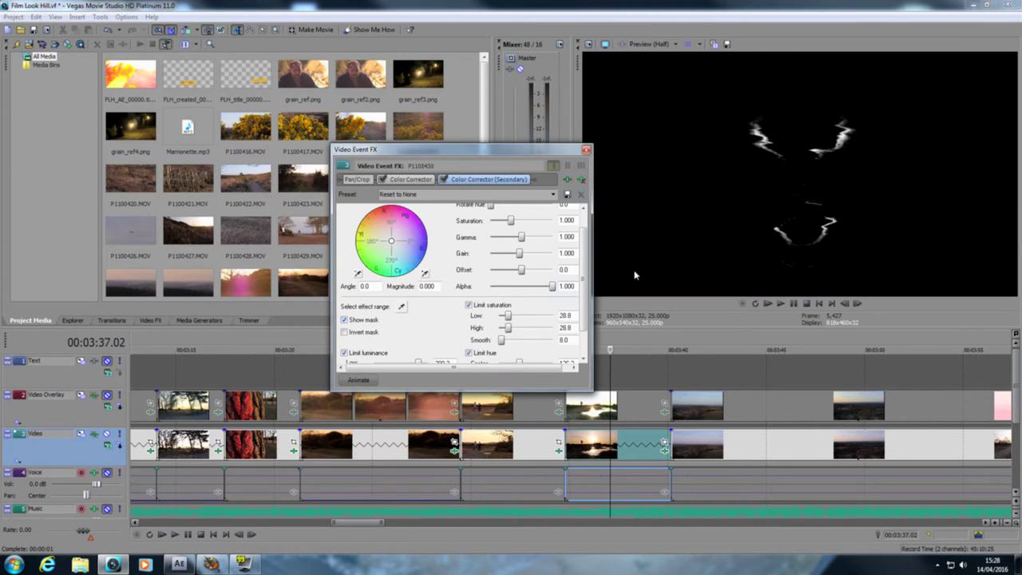
{"action": "scroll", "coordinate": [588, 276], "scroll_direction": "down", "scroll_amount": 2}
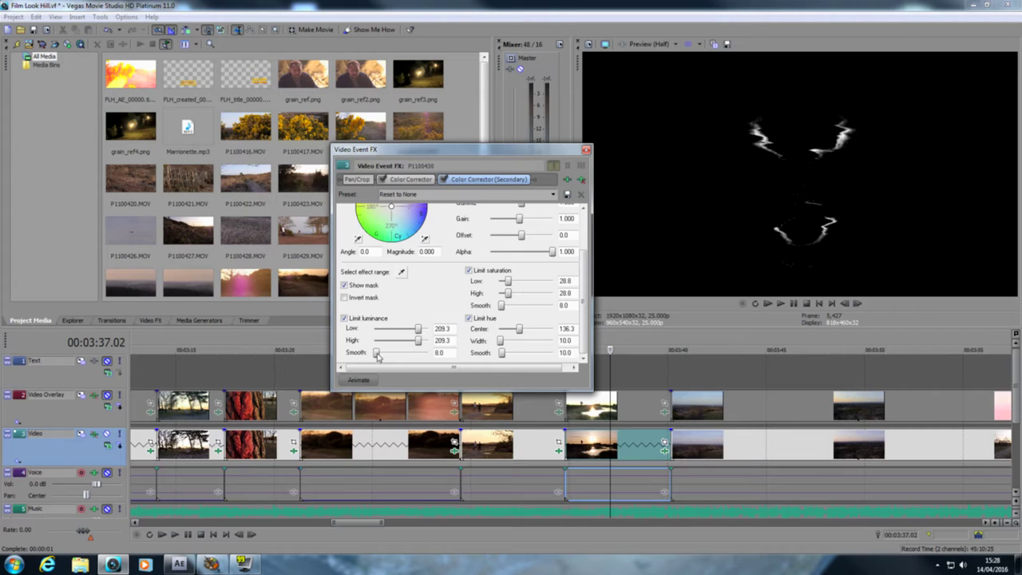
Step: Soften the luminance and saturation limits, raising luminance high to 255 and the saturation high limit
{"action": "left_click_drag", "start_coordinate": [379, 357], "coordinate": [383, 356]}
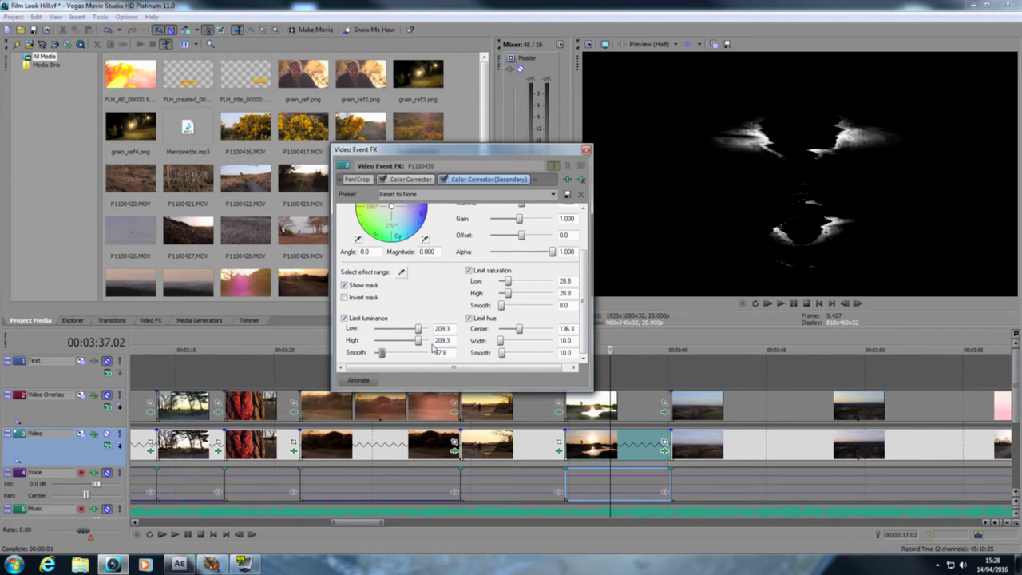
{"action": "mouse_move", "coordinate": [420, 342]}
{"action": "left_mouse_down"}
{"action": "mouse_move", "coordinate": [431, 342]}
{"action": "mouse_move", "coordinate": [412, 333]}
{"action": "left_mouse_up"}
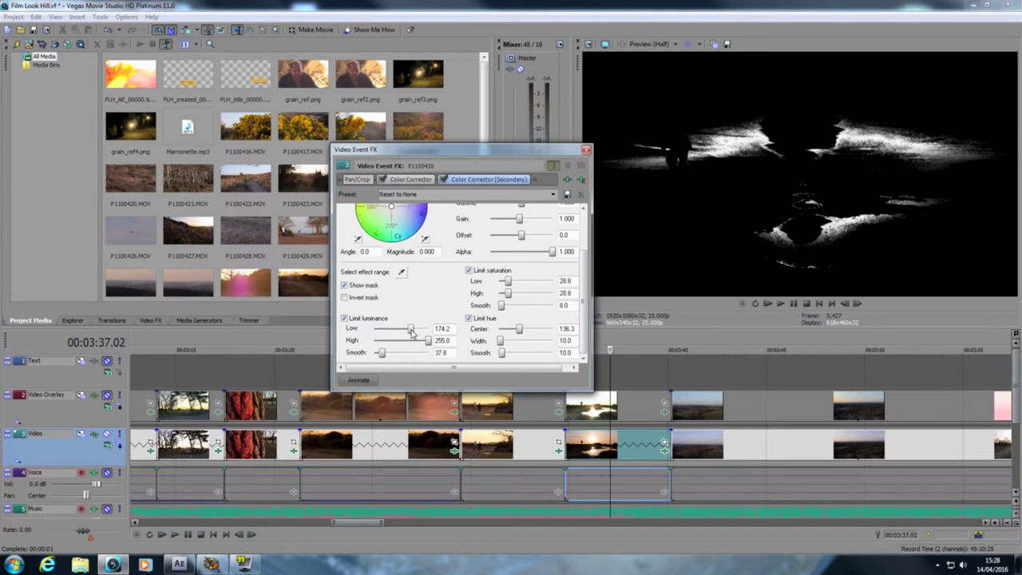
{"action": "left_click_drag", "start_coordinate": [502, 310], "coordinate": [509, 310]}
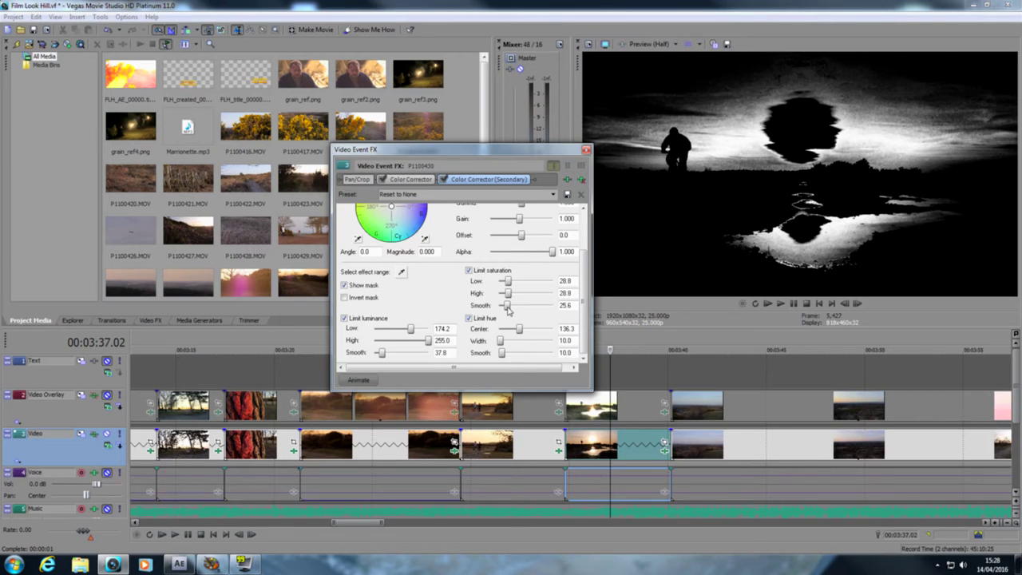
{"action": "left_click_drag", "start_coordinate": [509, 310], "coordinate": [510, 310]}
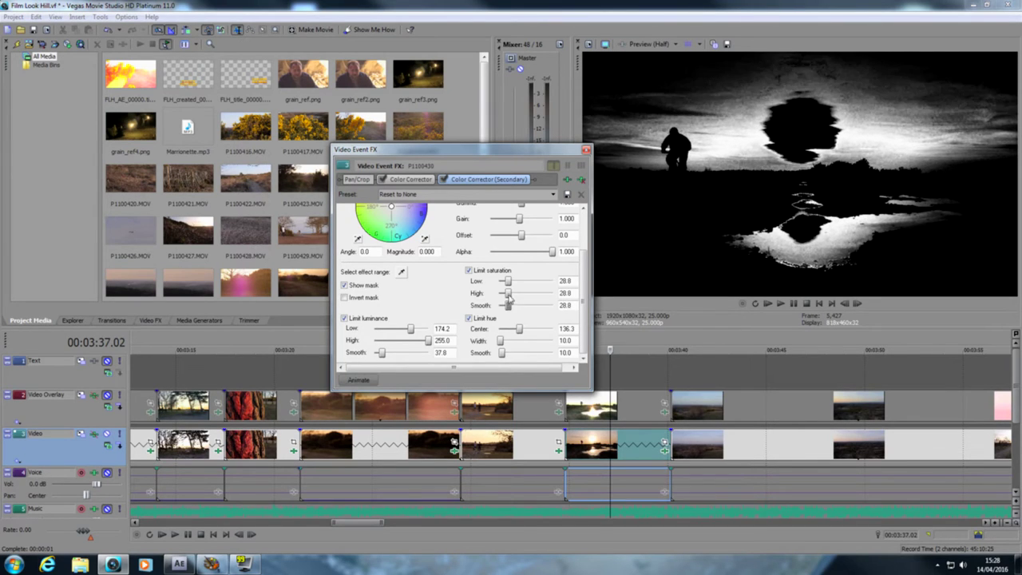
{"action": "left_click_drag", "start_coordinate": [507, 293], "coordinate": [536, 299]}
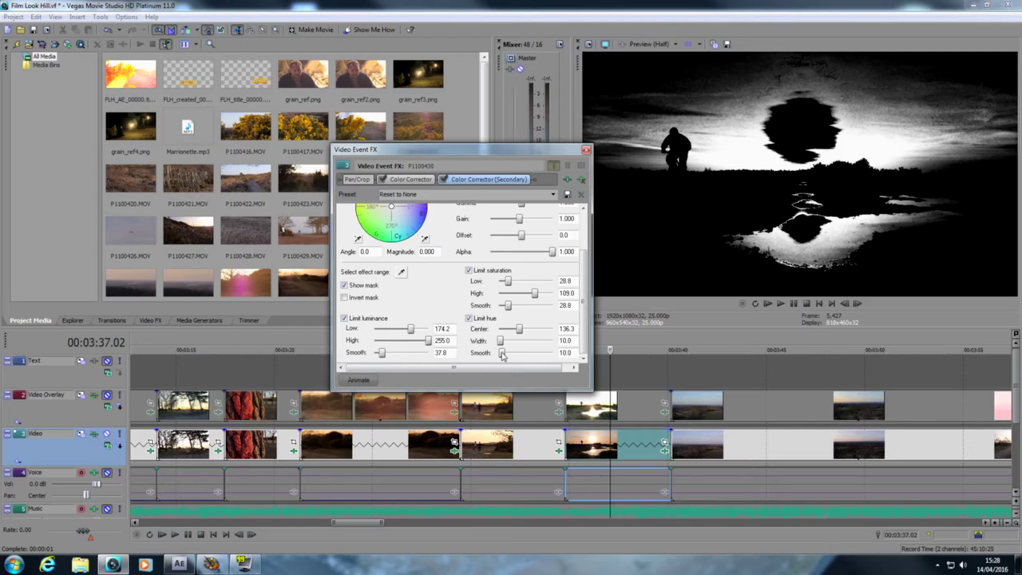
Step: Soften and widen the hue limit, lower luminance to 133.8 and set saturation low to 24.0
{"action": "left_click_drag", "start_coordinate": [502, 355], "coordinate": [509, 358]}
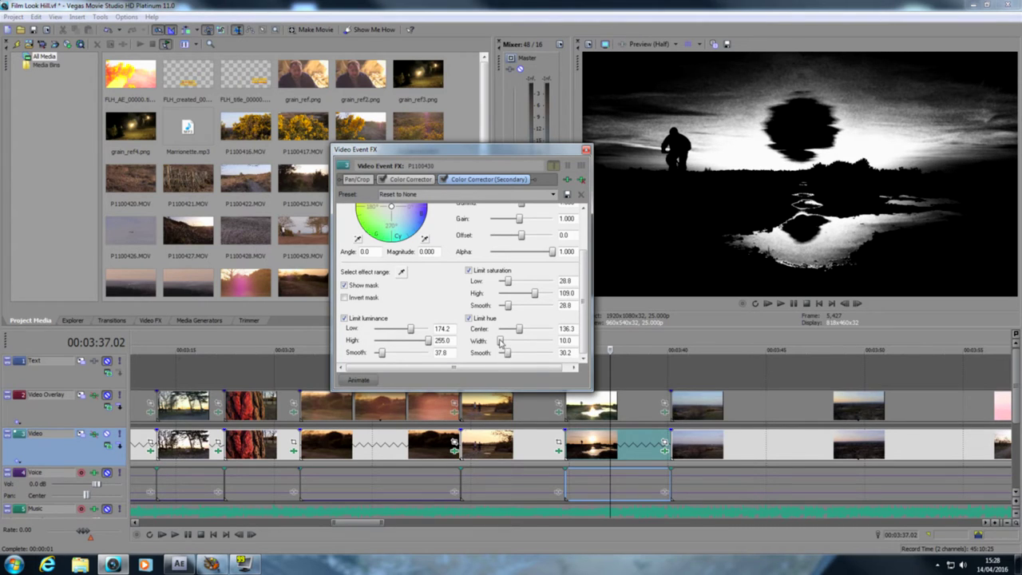
{"action": "left_click_drag", "start_coordinate": [501, 341], "coordinate": [503, 343]}
{"action": "left_click_drag", "start_coordinate": [503, 341], "coordinate": [505, 341]}
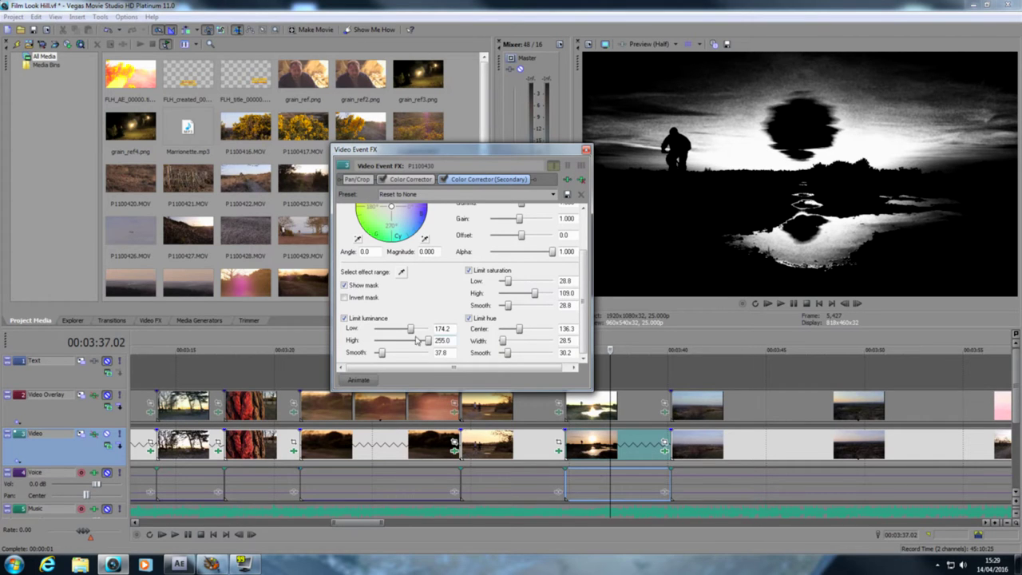
{"action": "left_click_drag", "start_coordinate": [411, 332], "coordinate": [402, 333]}
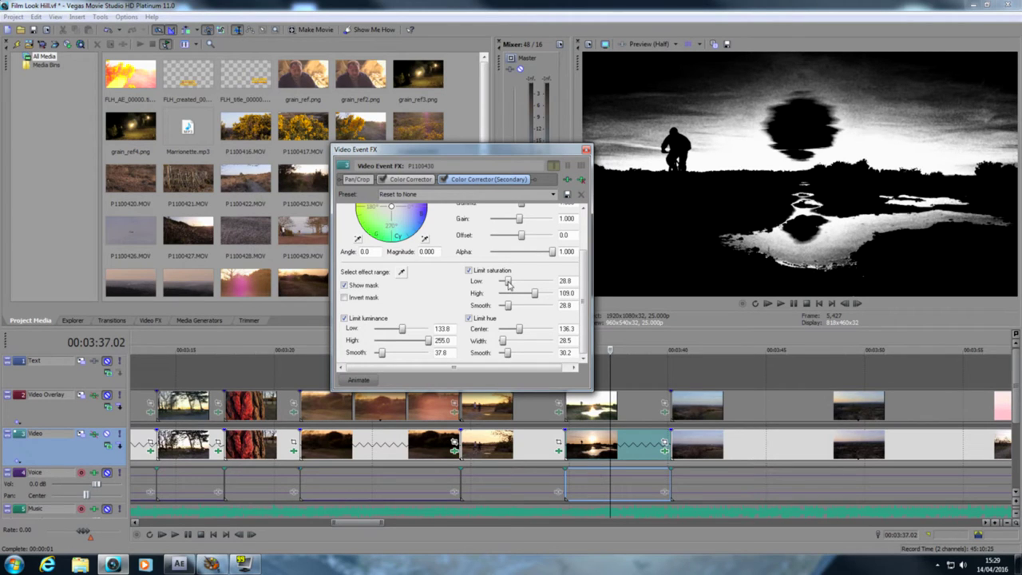
{"action": "left_click_drag", "start_coordinate": [508, 284], "coordinate": [506, 285]}
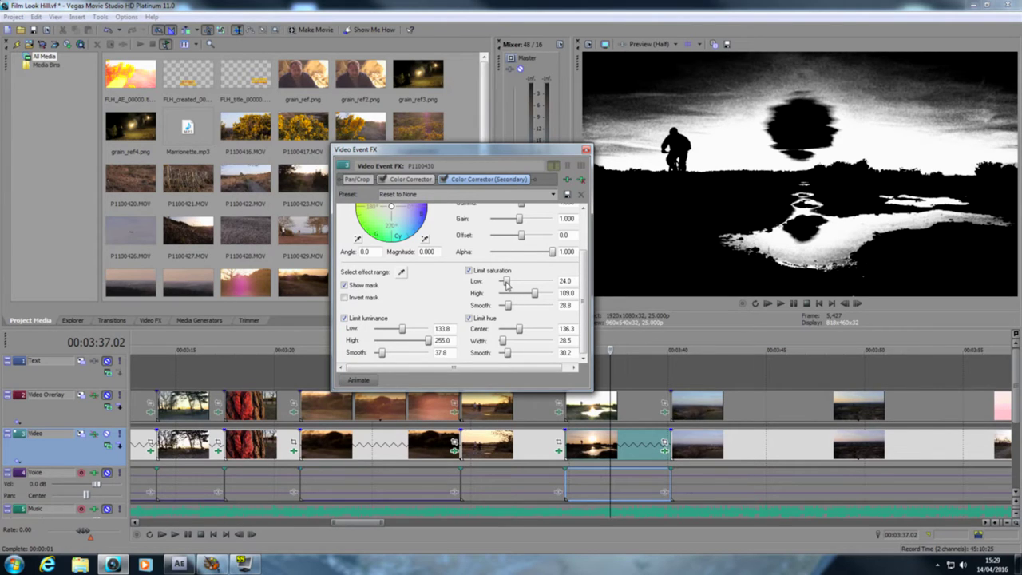
{"action": "left_click_drag", "start_coordinate": [508, 306], "coordinate": [511, 308]}
Step: Try a strong red chrominance tint on the masked sky and water, toggling the mask to check
{"action": "left_click", "coordinate": [345, 285]}
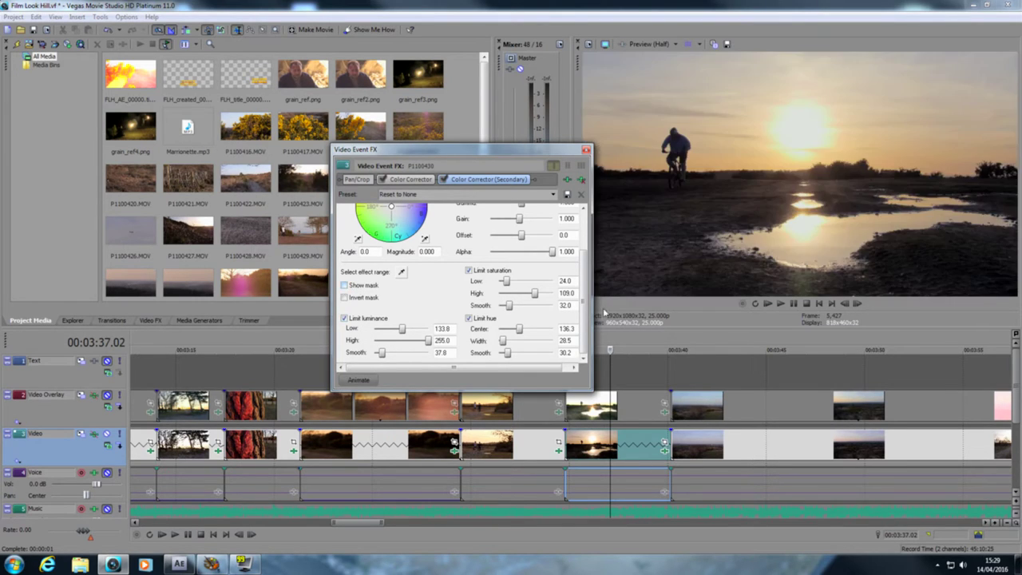
{"action": "scroll", "coordinate": [585, 288], "scroll_direction": "up", "scroll_amount": 1}
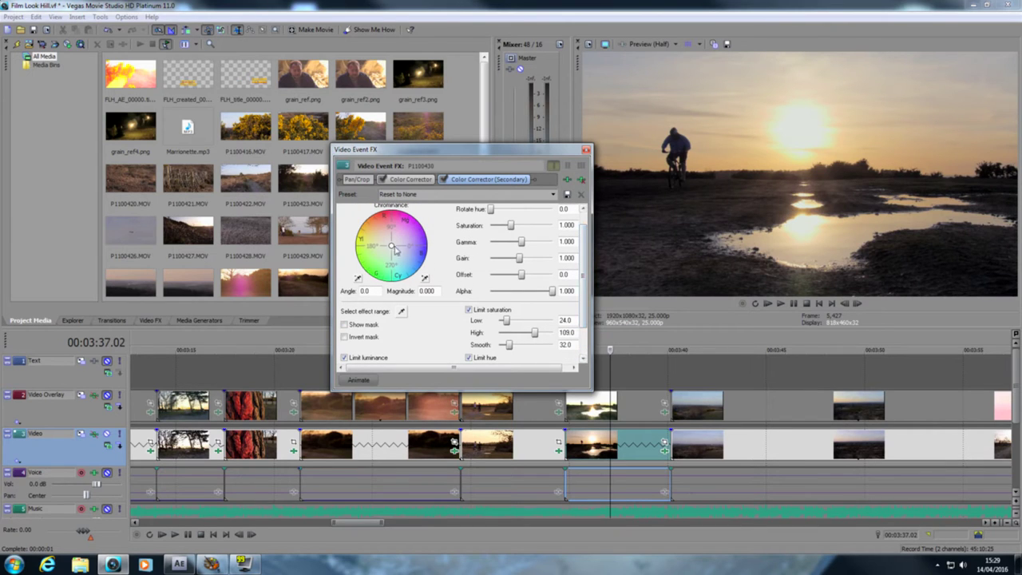
{"action": "left_click_drag", "start_coordinate": [393, 248], "coordinate": [385, 221]}
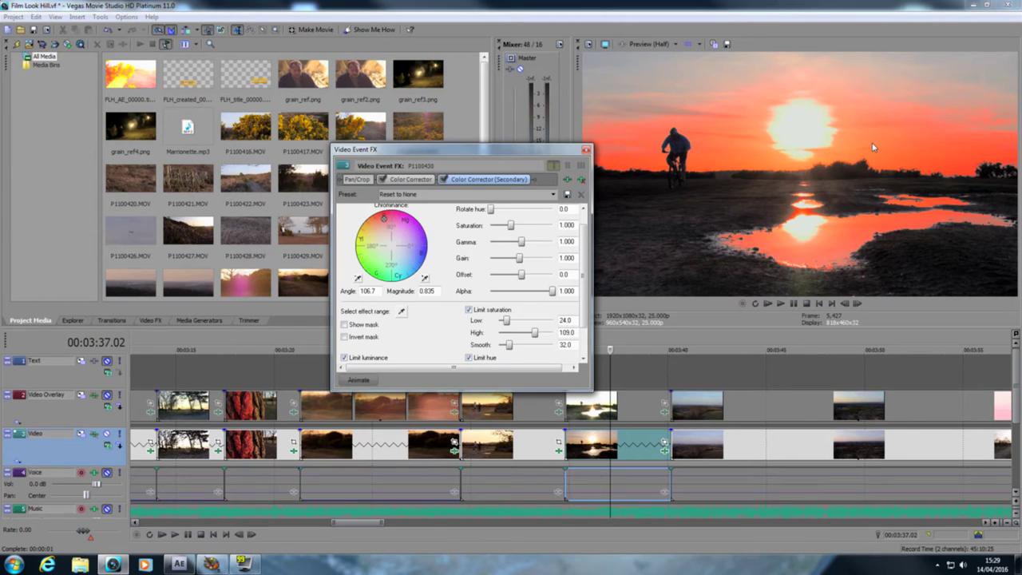
{"action": "left_click", "coordinate": [362, 327]}
{"action": "left_click", "coordinate": [361, 328]}
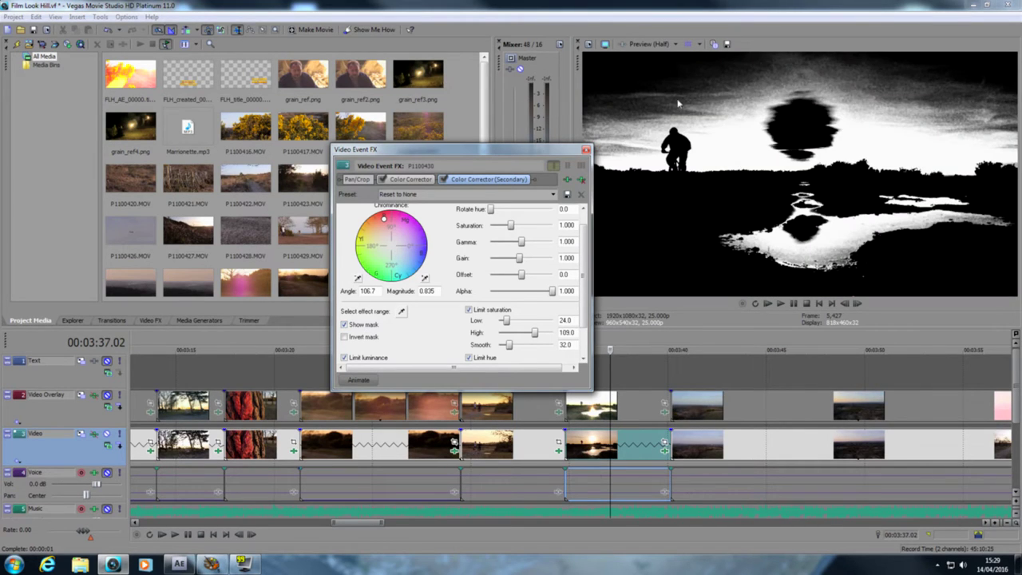
{"action": "left_click", "coordinate": [354, 328]}
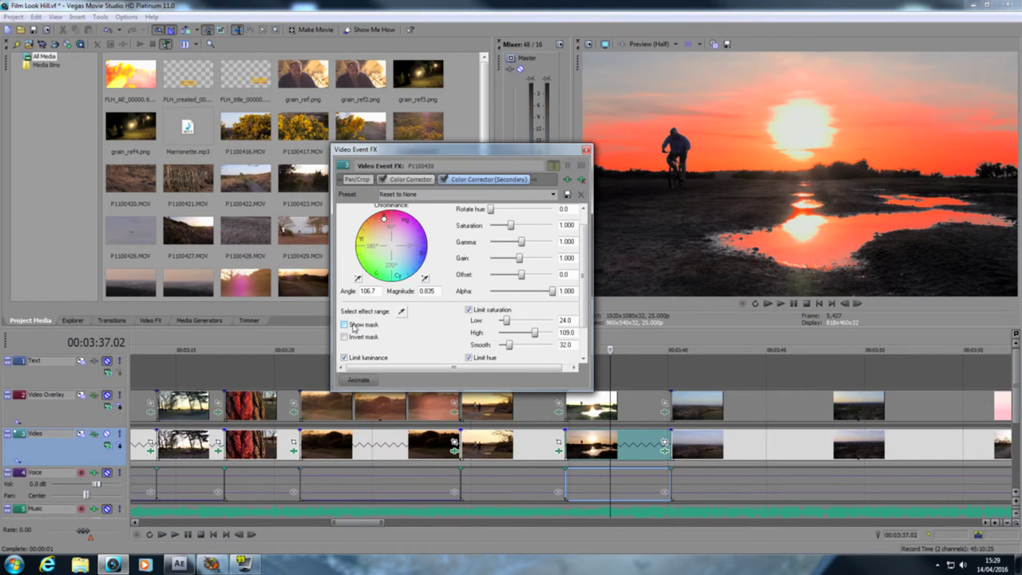
Step: Reset the tint and apply a subtle warm shift at angle 137.1, magnitude 0.306
{"action": "double_click", "coordinate": [386, 222]}
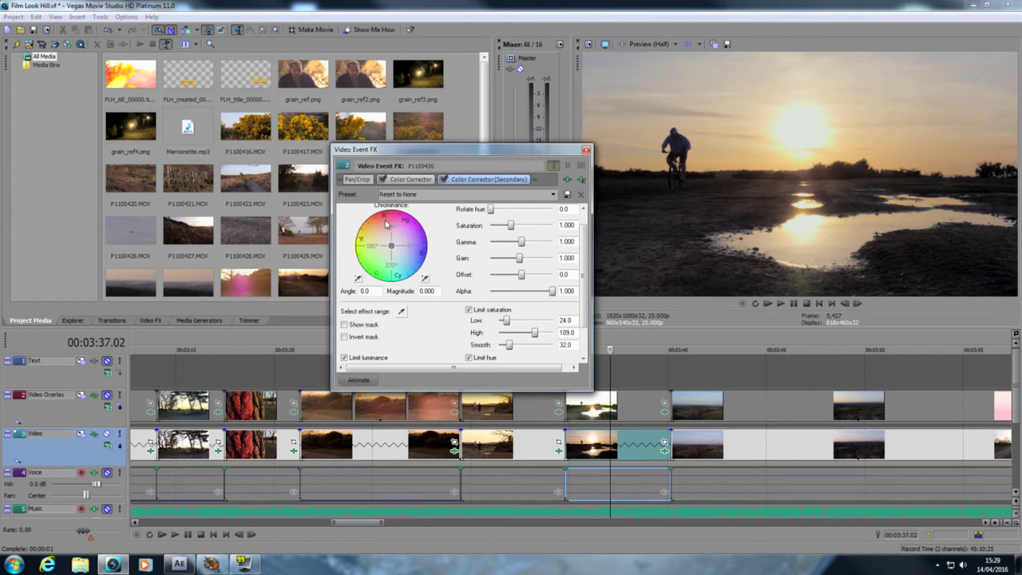
{"action": "left_click_drag", "start_coordinate": [392, 248], "coordinate": [385, 239]}
{"action": "left_click_drag", "start_coordinate": [385, 241], "coordinate": [384, 242]}
{"action": "left_click", "coordinate": [361, 326]}
{"action": "scroll", "coordinate": [581, 263], "scroll_direction": "up", "scroll_amount": 1}
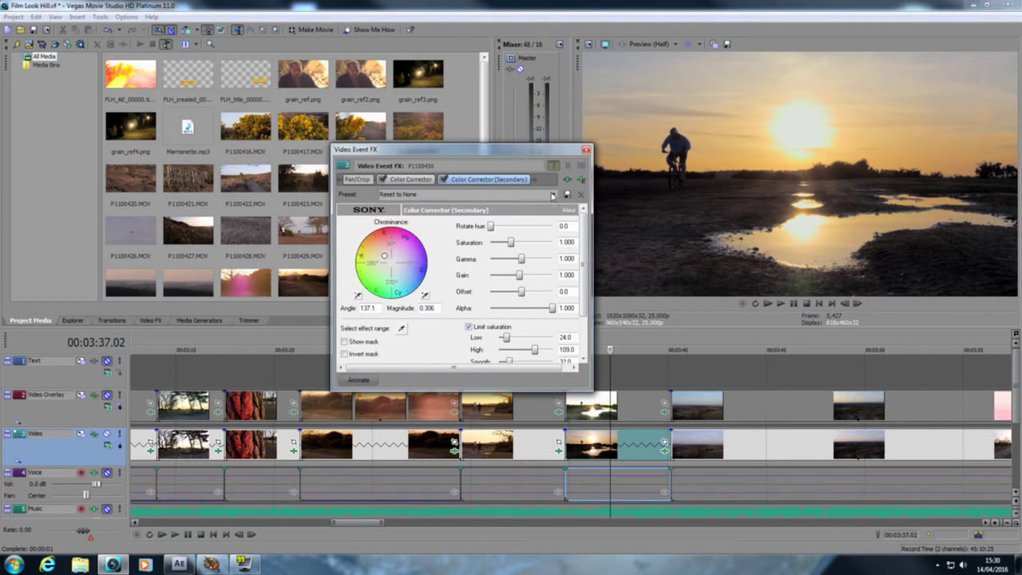
Step: Apply the Film_orange highlights preset to the current secondary corrector, check its mask, and close the FX window
{"action": "left_click", "coordinate": [553, 195]}
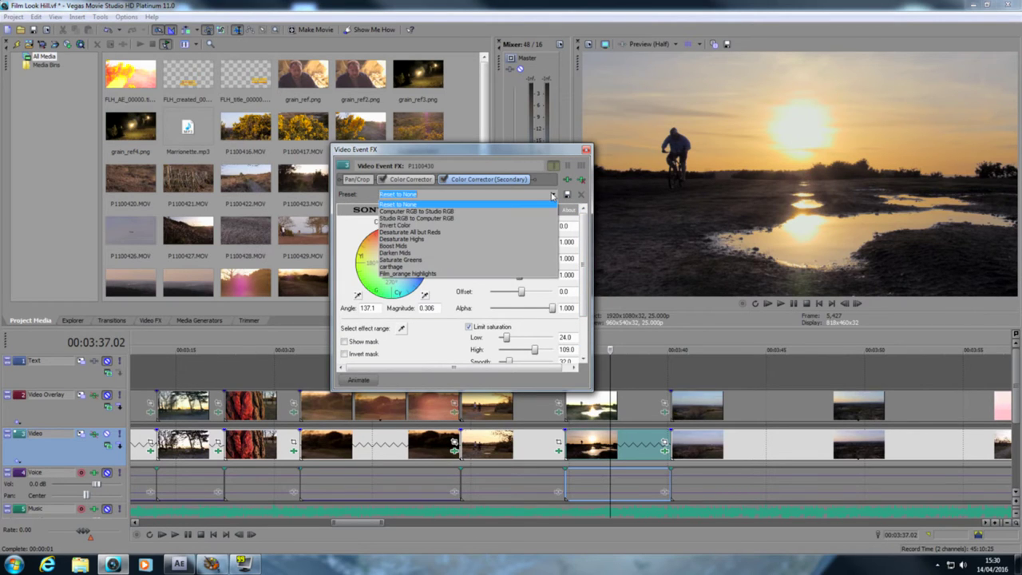
{"action": "left_click", "coordinate": [413, 274]}
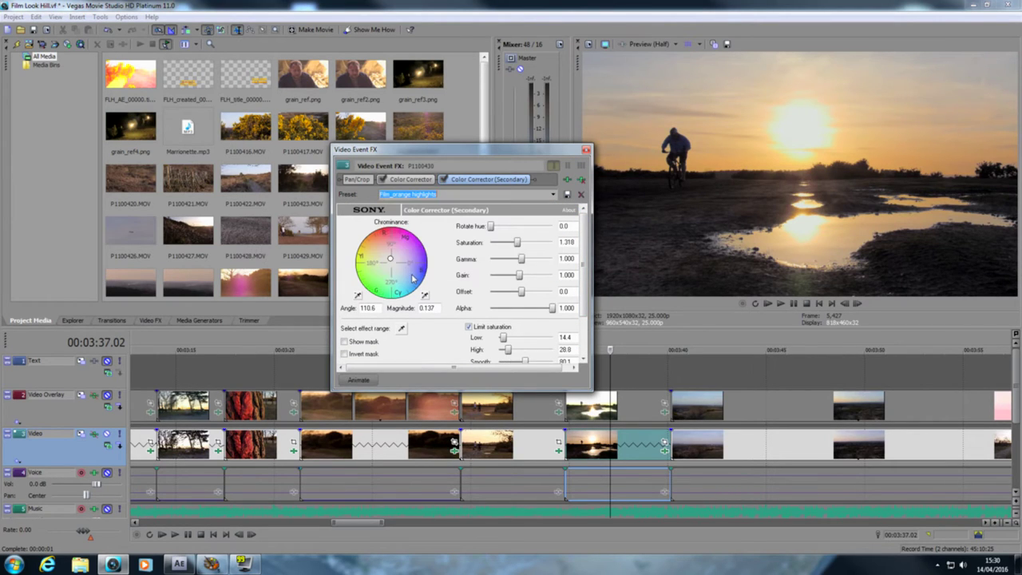
{"action": "left_click", "coordinate": [361, 344]}
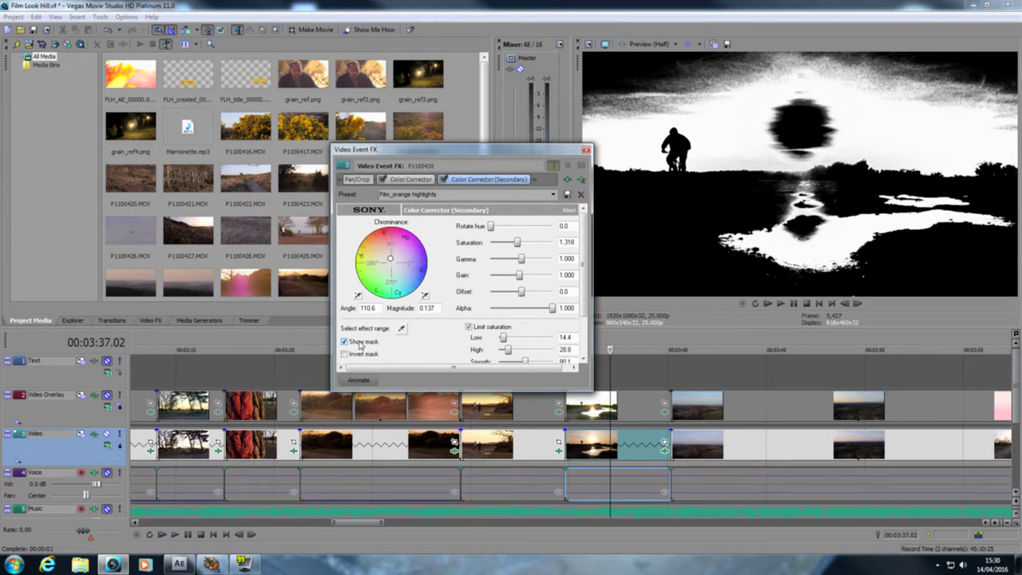
{"action": "left_click", "coordinate": [360, 344]}
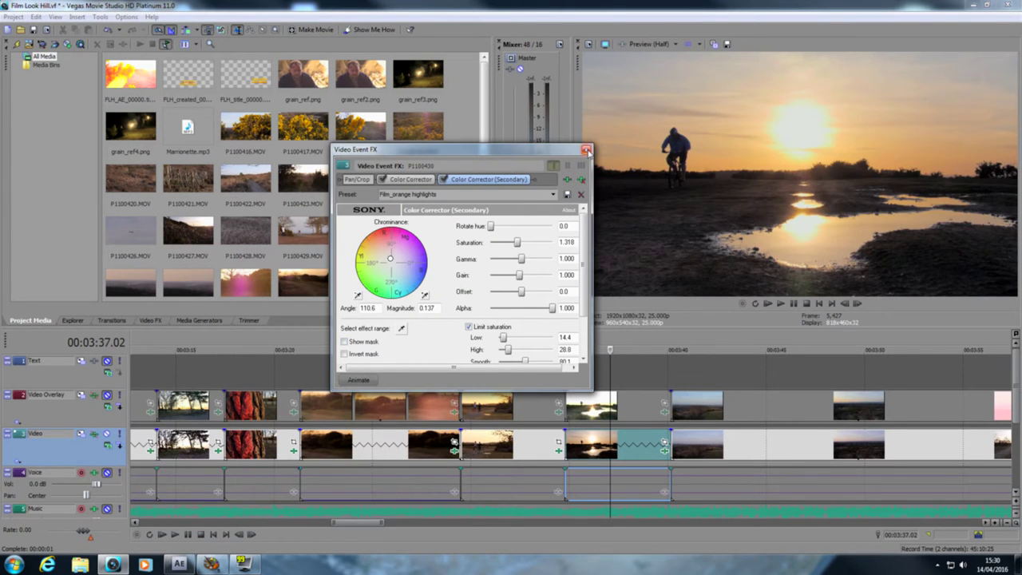
{"action": "left_click", "coordinate": [586, 149]}
Step: Give sunset clip P1100435 a secondary corrector with the Film_orange highlights preset
{"action": "scroll", "coordinate": [480, 447], "scroll_direction": "down", "scroll_amount": 3}
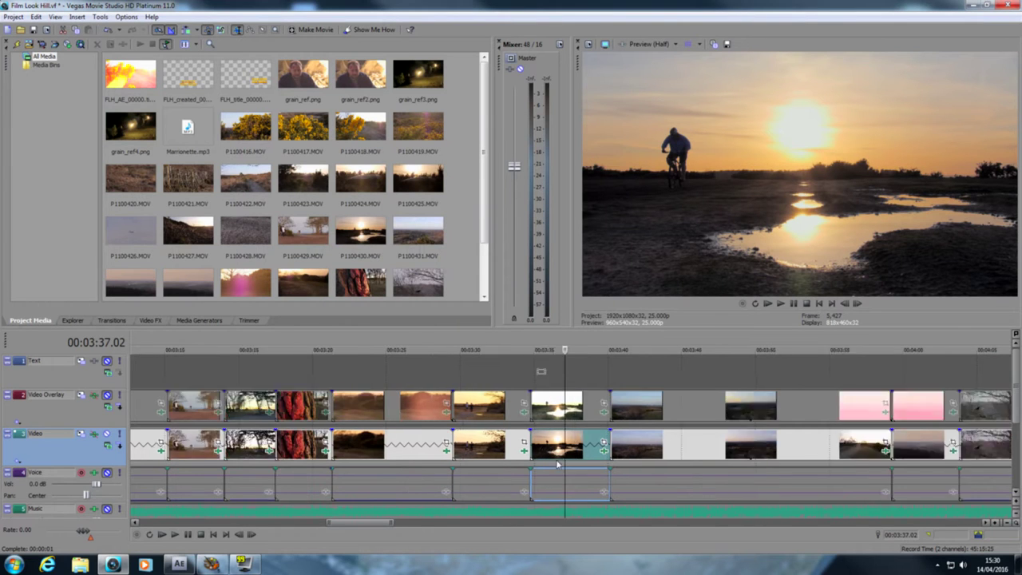
{"action": "left_click", "coordinate": [477, 448]}
{"action": "left_click", "coordinate": [503, 451]}
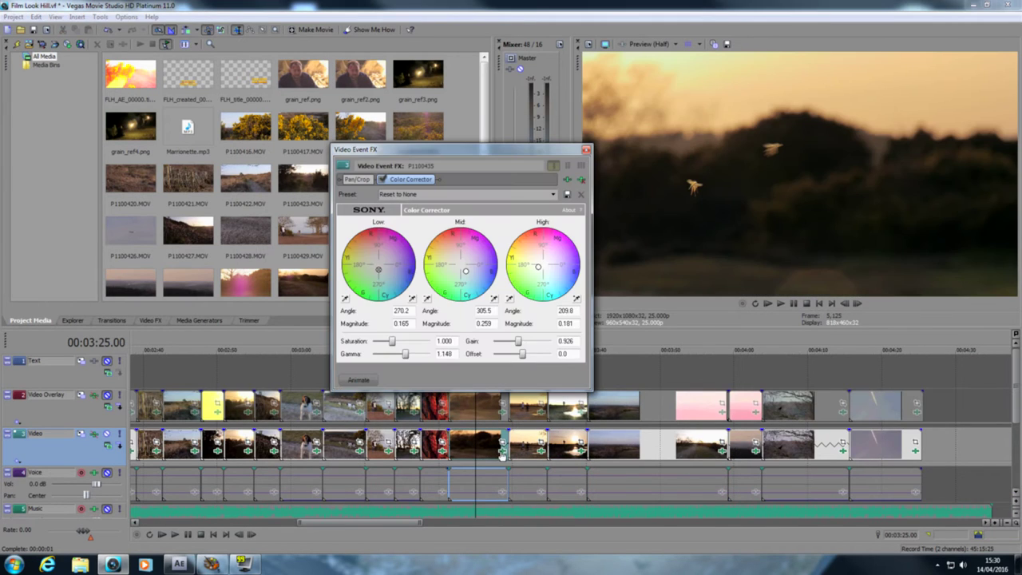
{"action": "left_click", "coordinate": [552, 194]}
{"action": "left_click", "coordinate": [552, 194]}
{"action": "left_click", "coordinate": [565, 181]}
{"action": "left_click", "coordinate": [316, 293]}
{"action": "left_click", "coordinate": [825, 166]}
{"action": "left_click", "coordinate": [826, 135]}
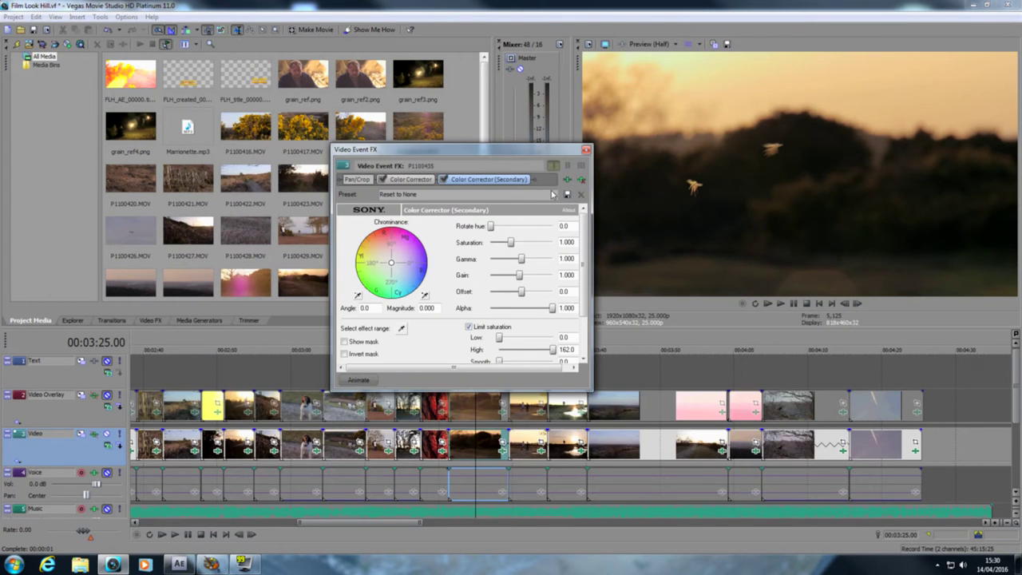
{"action": "left_click", "coordinate": [553, 194]}
{"action": "left_click", "coordinate": [416, 274]}
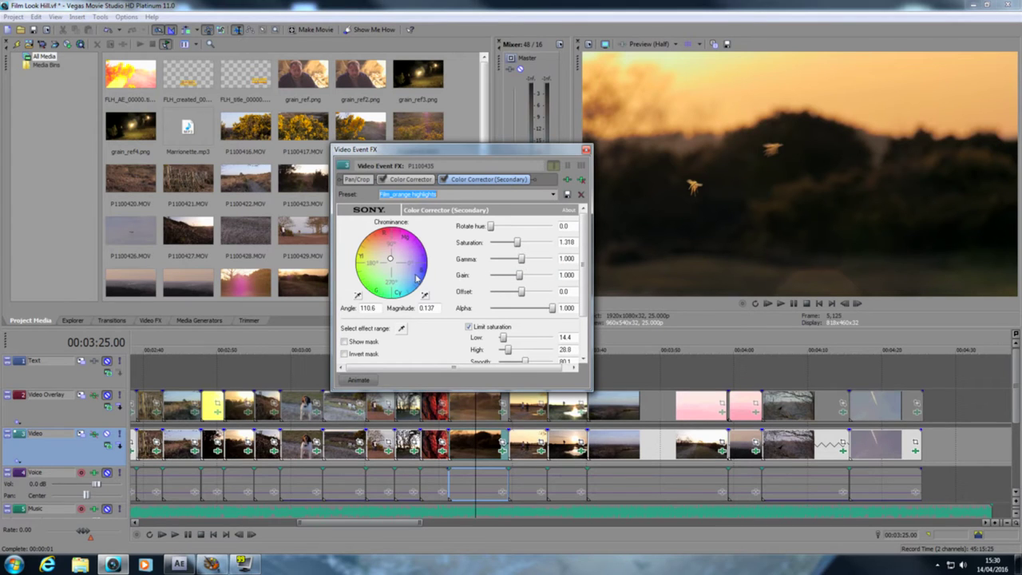
{"action": "left_click", "coordinate": [364, 341]}
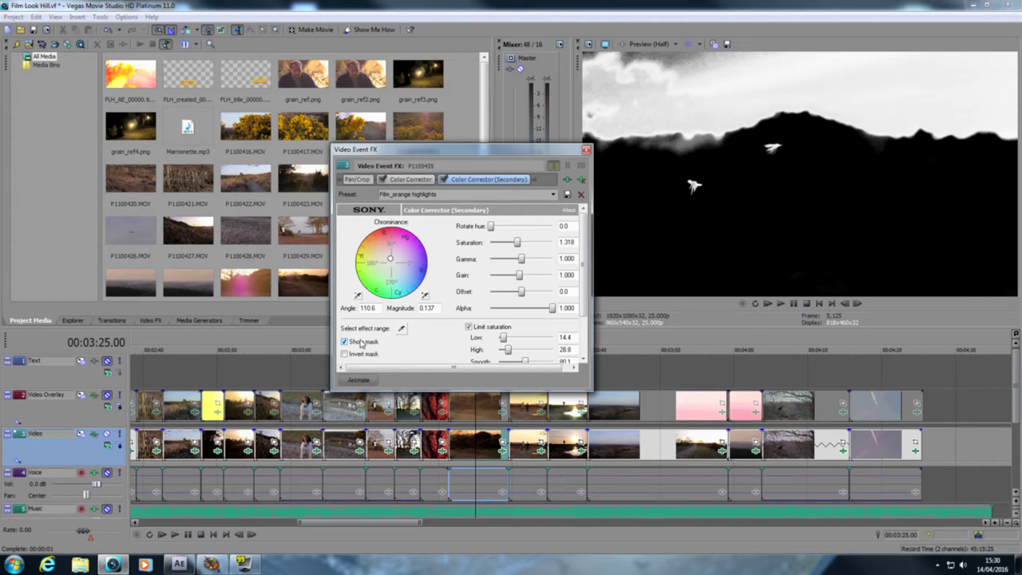
{"action": "left_click", "coordinate": [363, 343]}
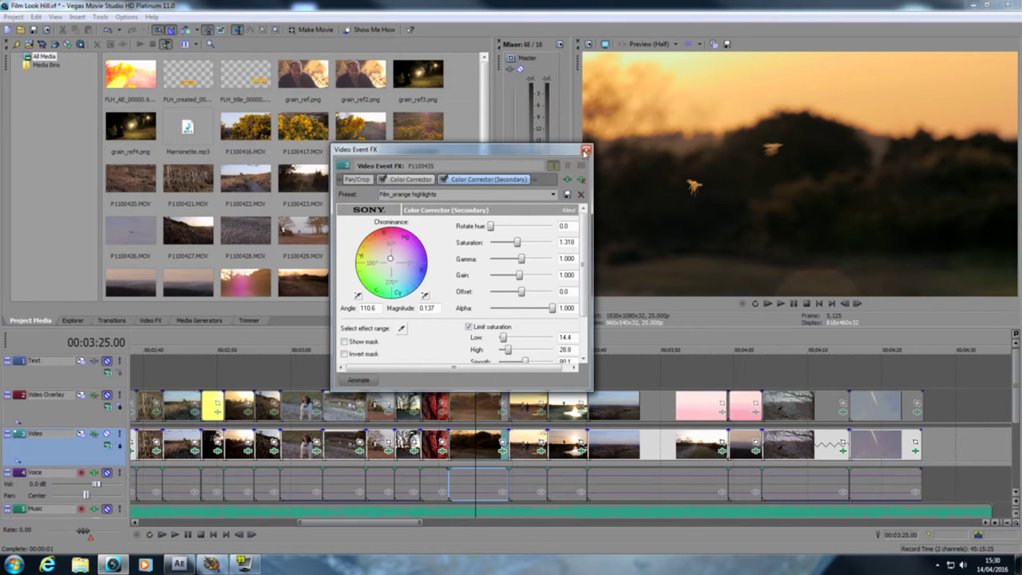
{"action": "left_click", "coordinate": [586, 150]}
Step: Give the heathland path clip a secondary corrector with the Film_orange highlights preset
{"action": "left_click", "coordinate": [192, 451]}
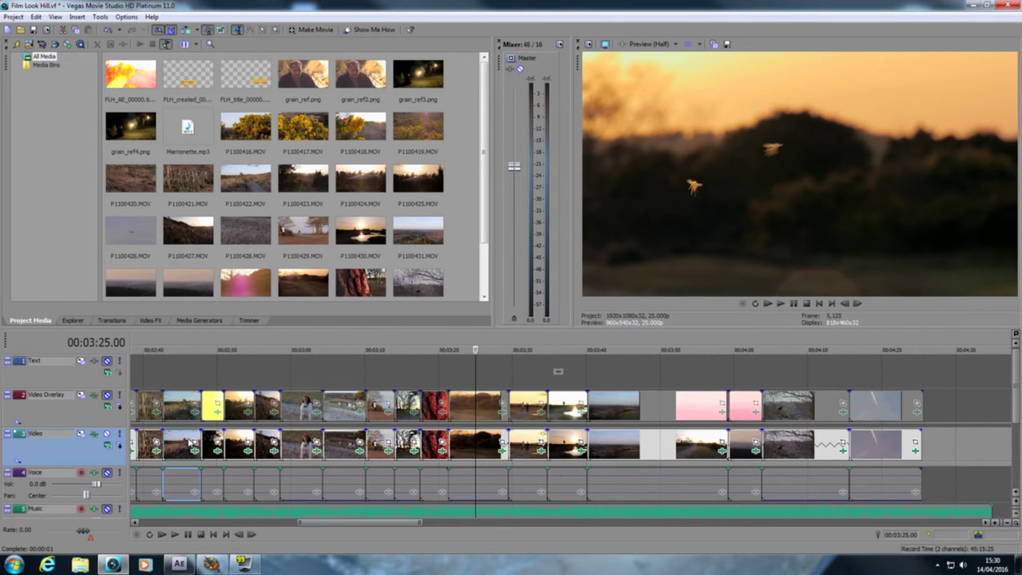
{"action": "left_click", "coordinate": [194, 451]}
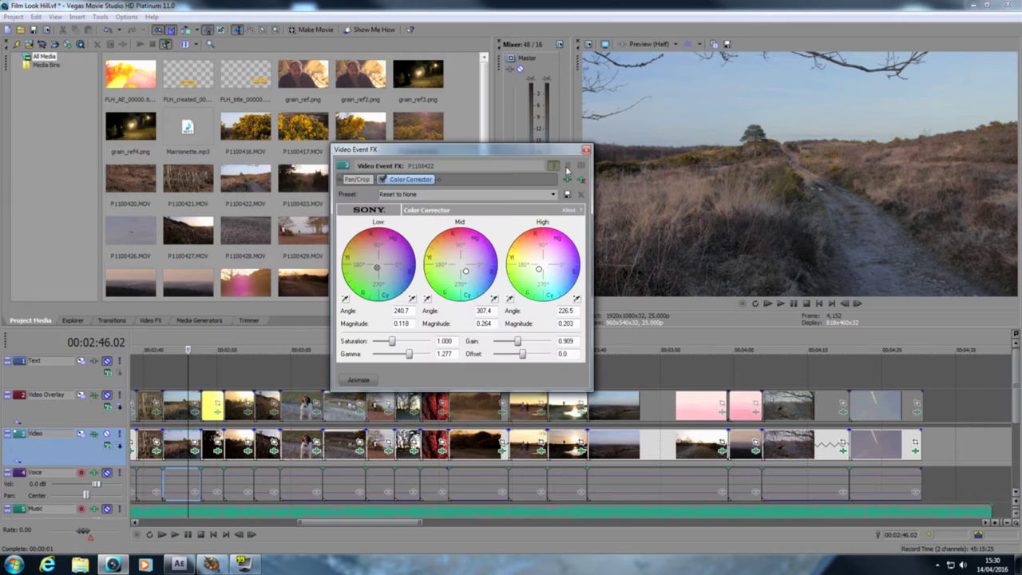
{"action": "left_click", "coordinate": [566, 179]}
{"action": "left_click", "coordinate": [335, 292]}
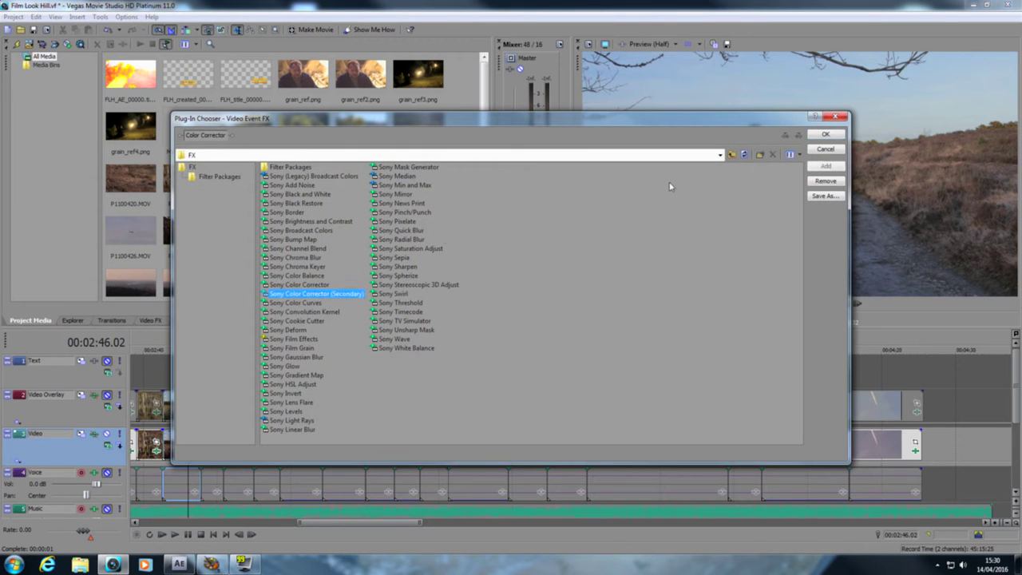
{"action": "left_click", "coordinate": [827, 166]}
{"action": "left_click", "coordinate": [826, 134]}
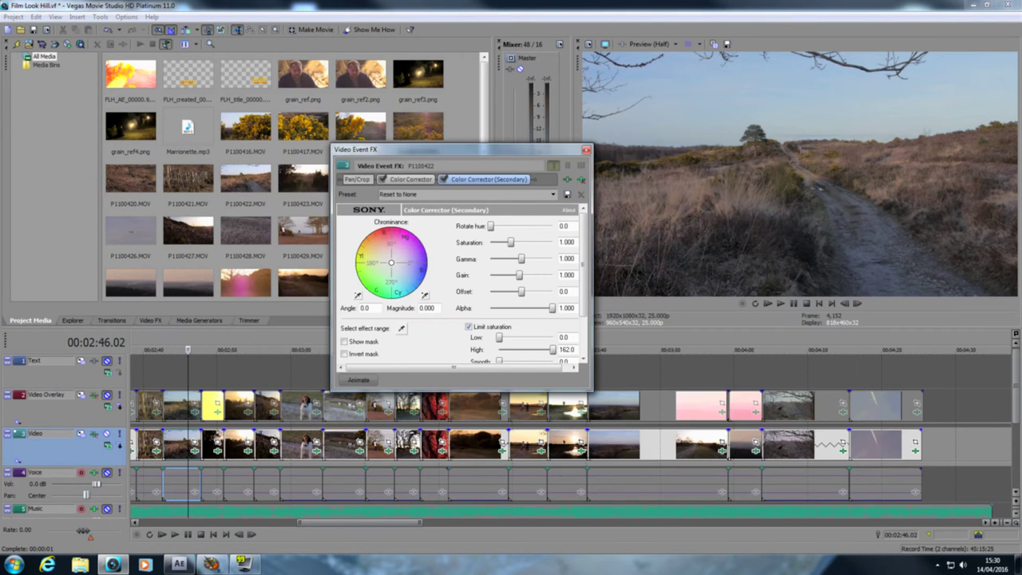
{"action": "left_click", "coordinate": [552, 194]}
{"action": "left_click", "coordinate": [453, 273]}
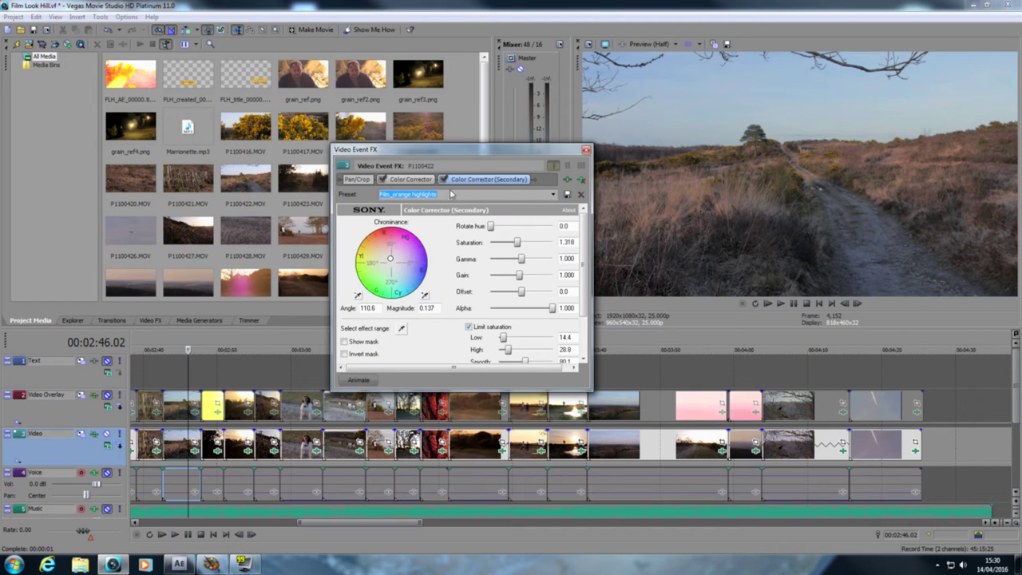
{"action": "left_click", "coordinate": [445, 179]}
{"action": "left_click", "coordinate": [586, 150]}
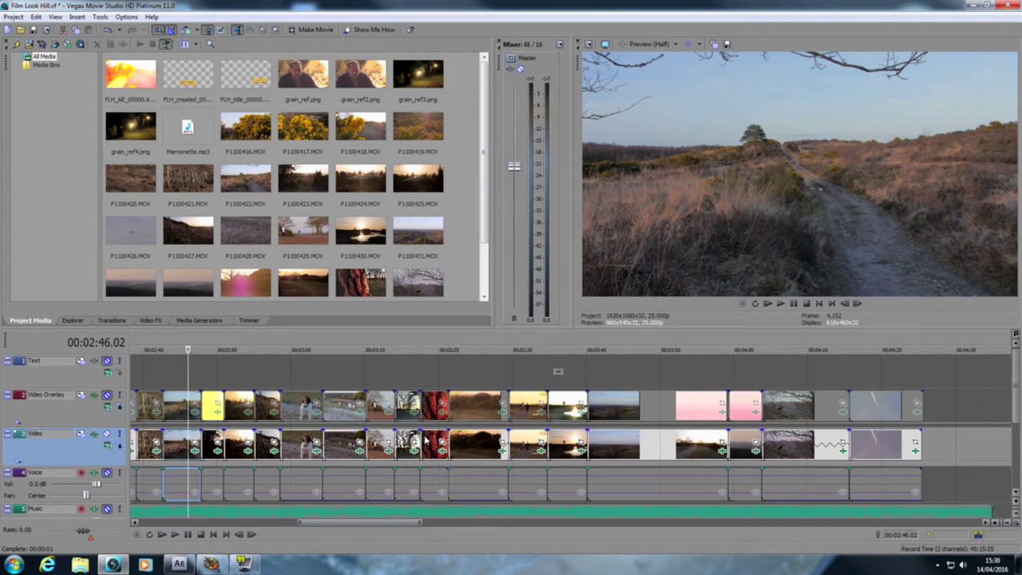
{"action": "scroll", "coordinate": [427, 437], "scroll_direction": "down", "scroll_amount": 3}
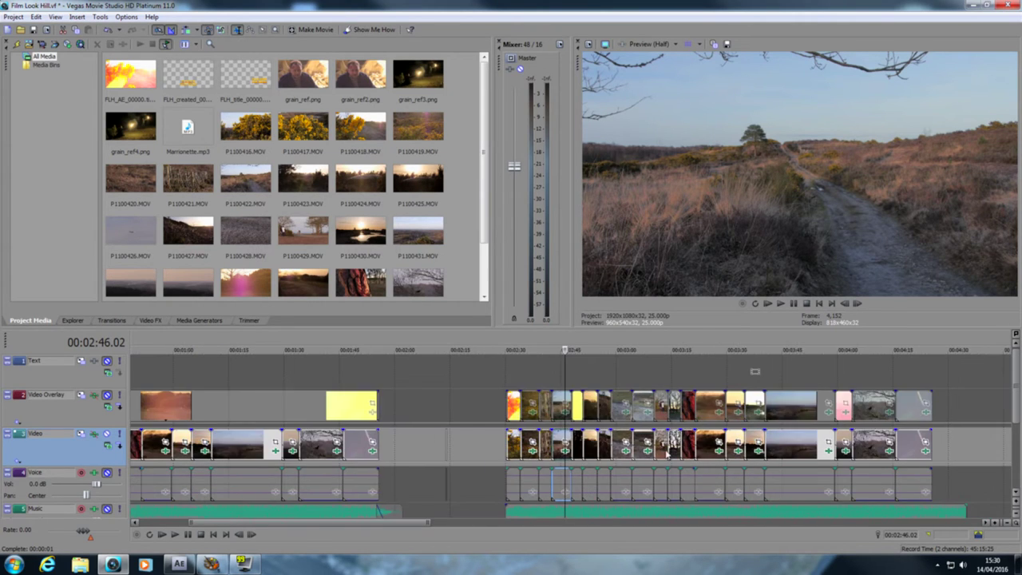
Step: Loop the 02:30–04:25 clip group, play from 02:30, then switch to the After Effects project
{"action": "left_click_drag", "start_coordinate": [525, 373], "coordinate": [932, 369]}
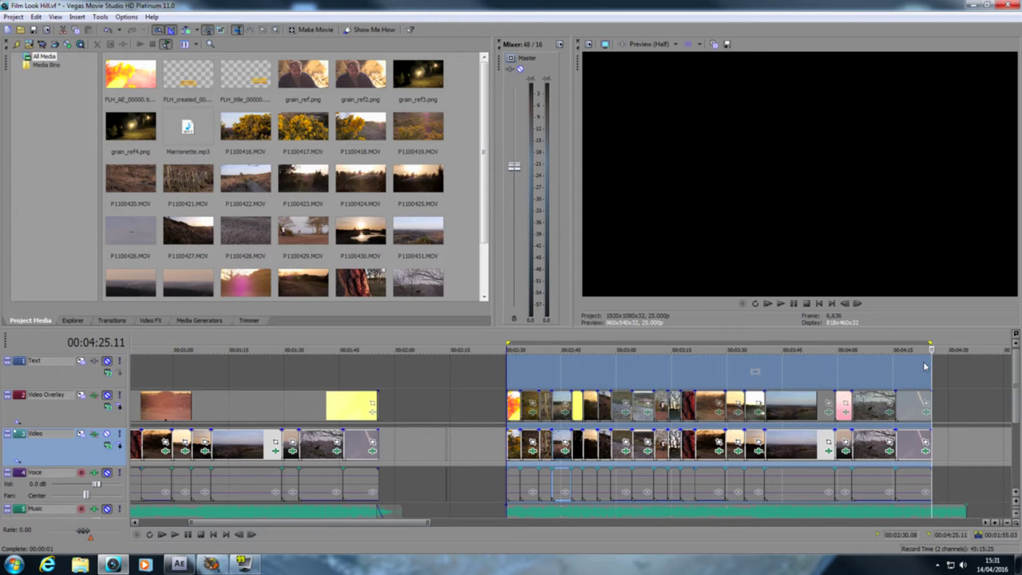
{"action": "left_click", "coordinate": [507, 372]}
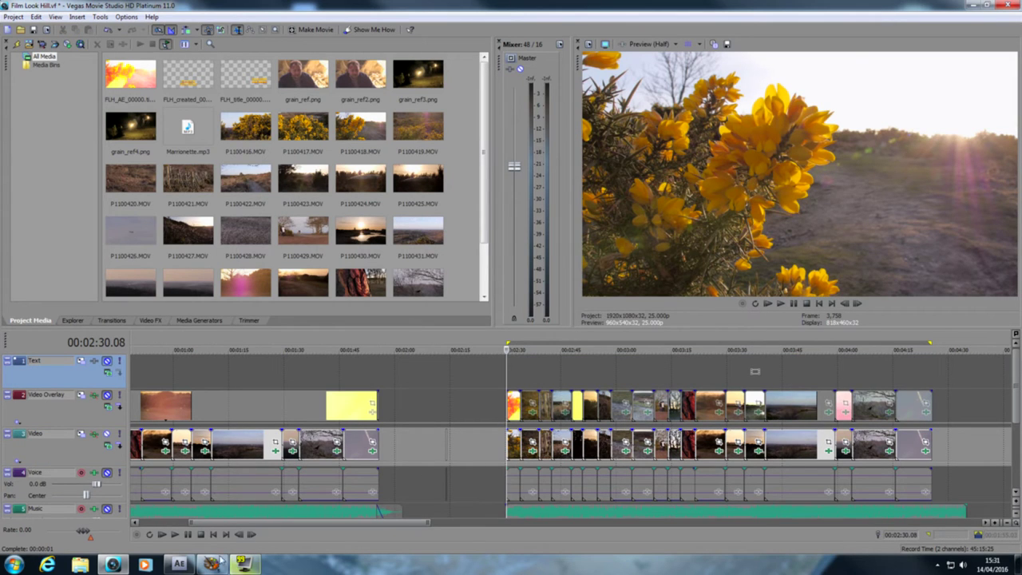
{"action": "left_click", "coordinate": [185, 565]}
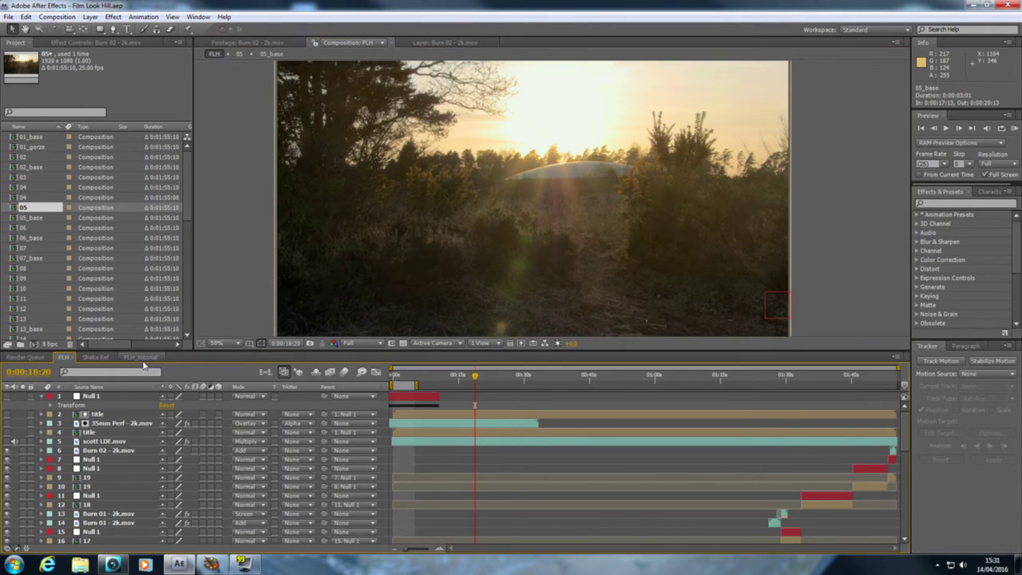
Step: Open the FLH TIFF sequence in its footage viewer and scrub through its bird, contrail and path frames
{"action": "left_click_drag", "start_coordinate": [188, 209], "coordinate": [190, 289]}
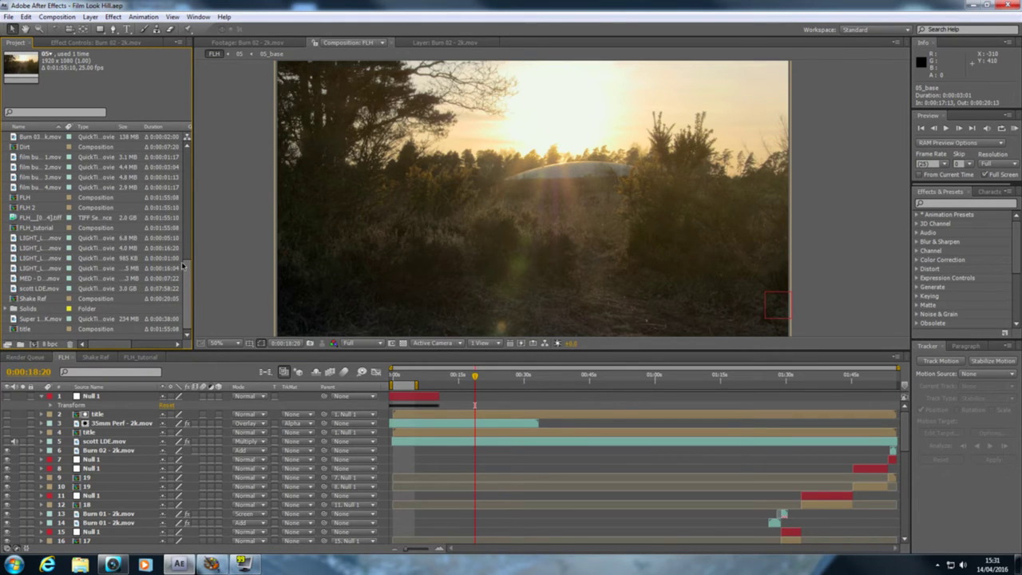
{"action": "left_click", "coordinate": [41, 217]}
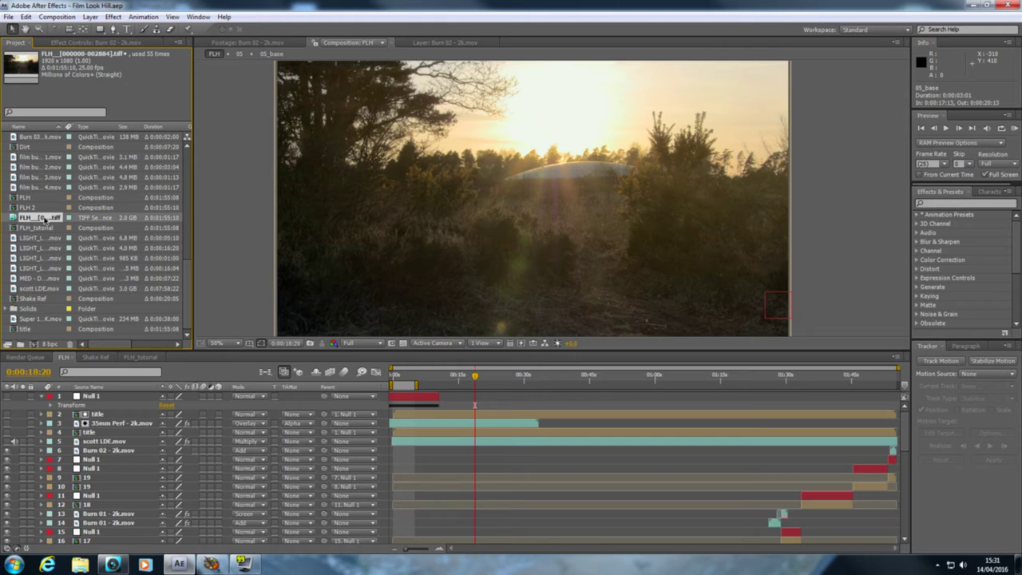
{"action": "double_click", "coordinate": [46, 218]}
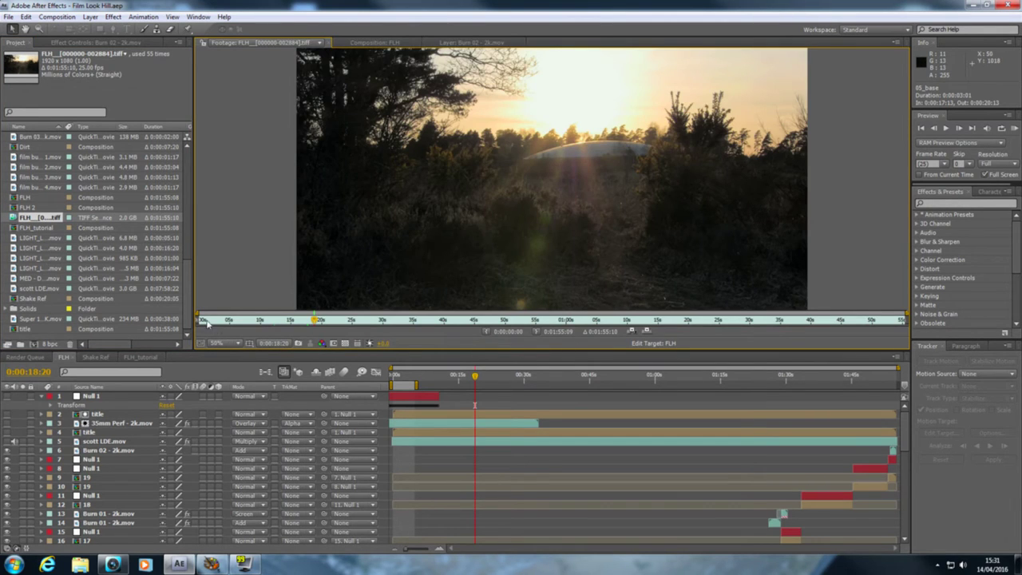
{"action": "left_click_drag", "start_coordinate": [237, 322], "coordinate": [260, 322]}
{"action": "left_click_drag", "start_coordinate": [368, 327], "coordinate": [821, 325]}
{"action": "left_click", "coordinate": [839, 323]}
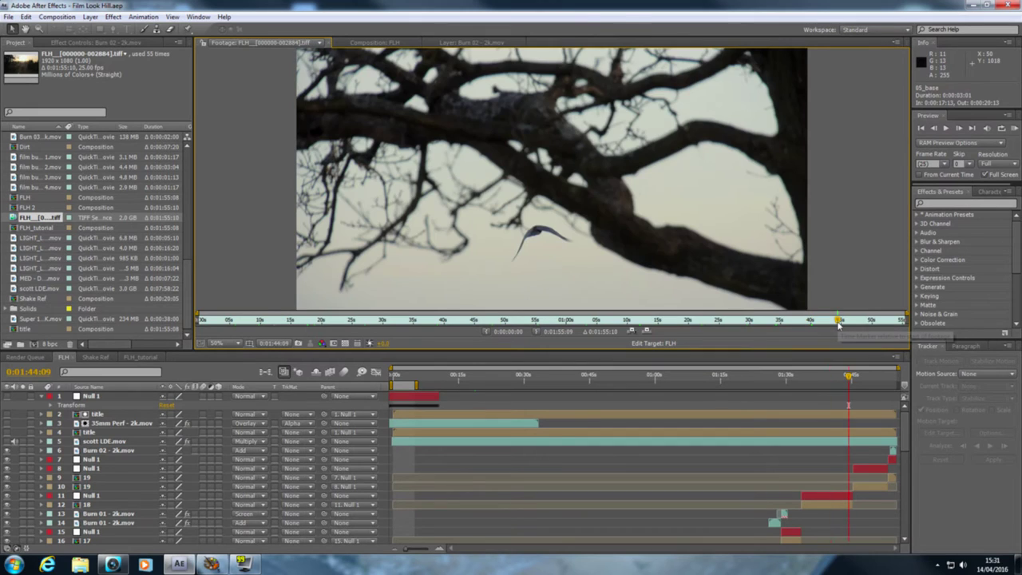
{"action": "left_click", "coordinate": [870, 323]}
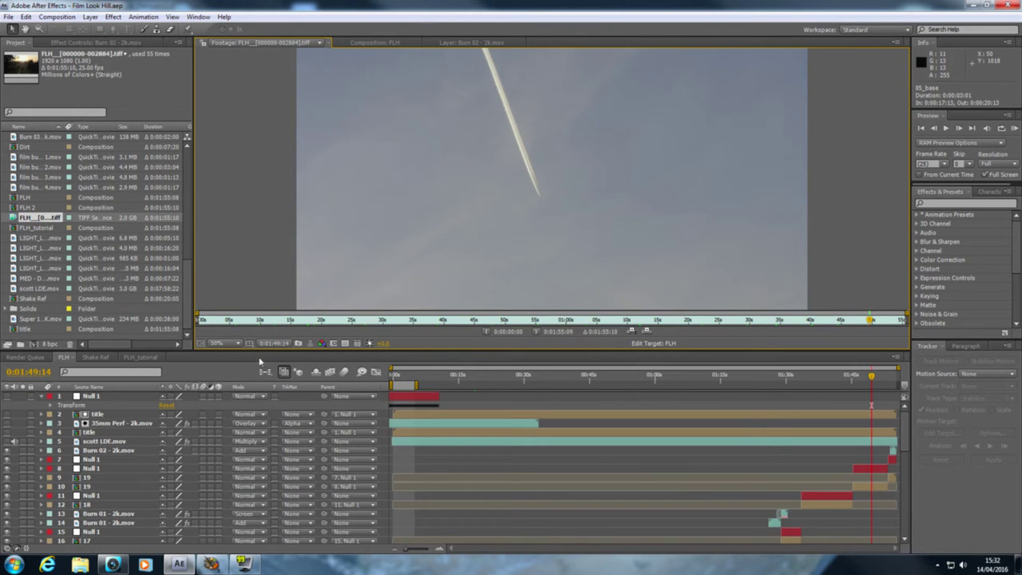
{"action": "left_click", "coordinate": [305, 320]}
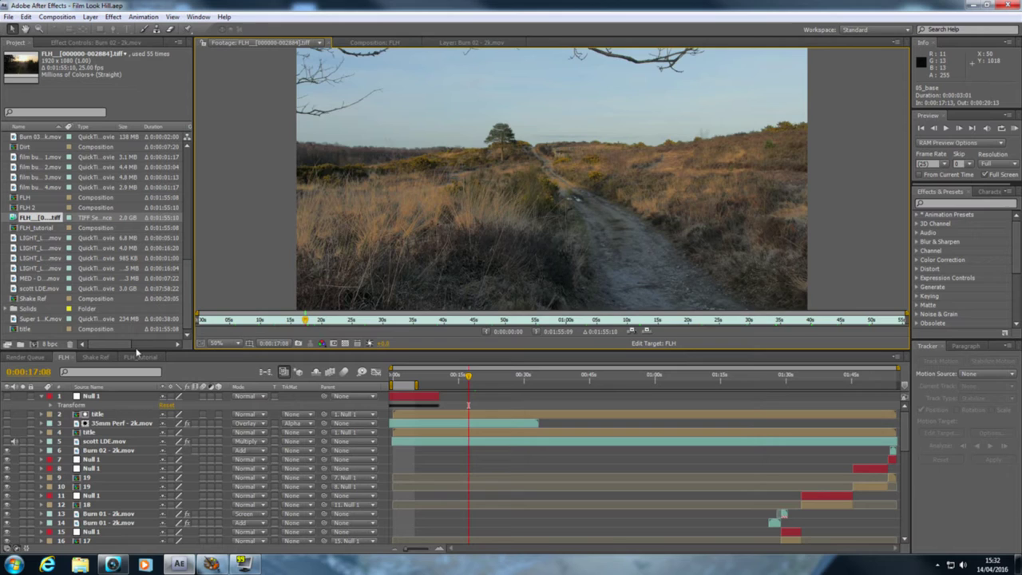
Step: Open the FLH_tutorial composition and move to the gorse shot at 0:00:03:16
{"action": "left_click", "coordinate": [139, 356]}
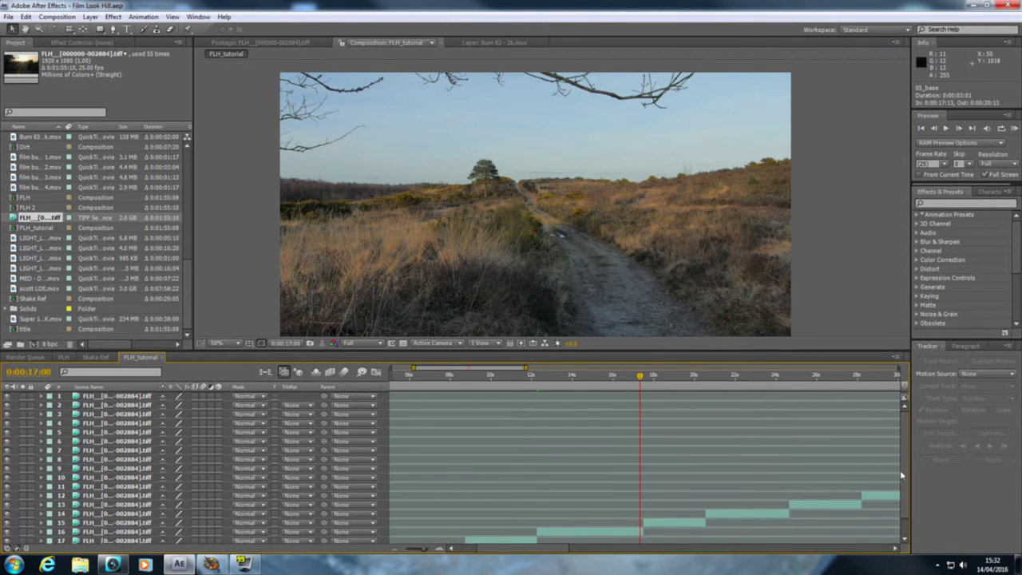
{"action": "scroll", "coordinate": [899, 535], "scroll_direction": "down", "scroll_amount": 2}
{"action": "left_click_drag", "start_coordinate": [570, 549], "coordinate": [548, 549]}
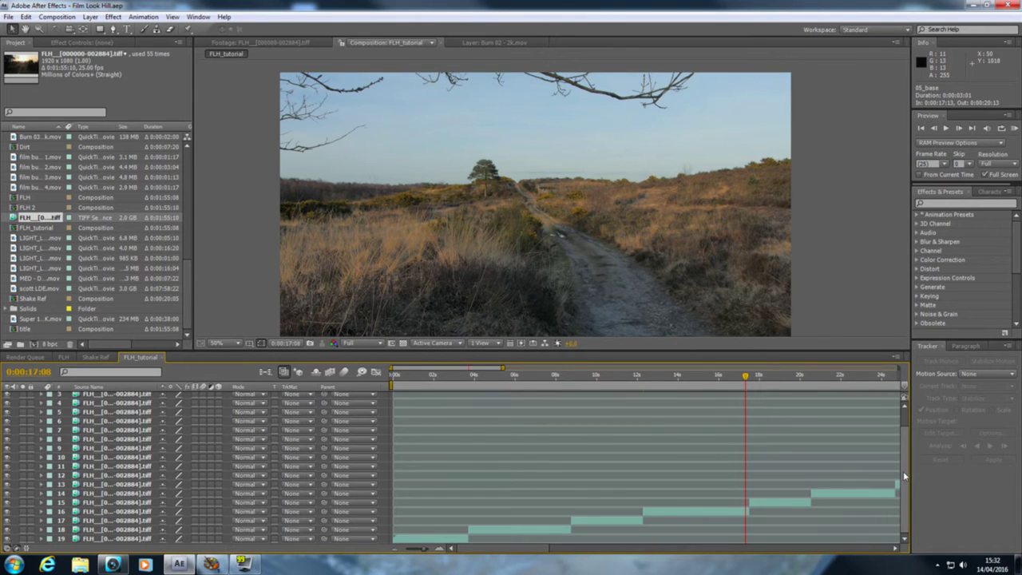
{"action": "scroll", "coordinate": [902, 471], "scroll_direction": "up", "scroll_amount": 2}
{"action": "scroll", "coordinate": [895, 503], "scroll_direction": "down", "scroll_amount": 2}
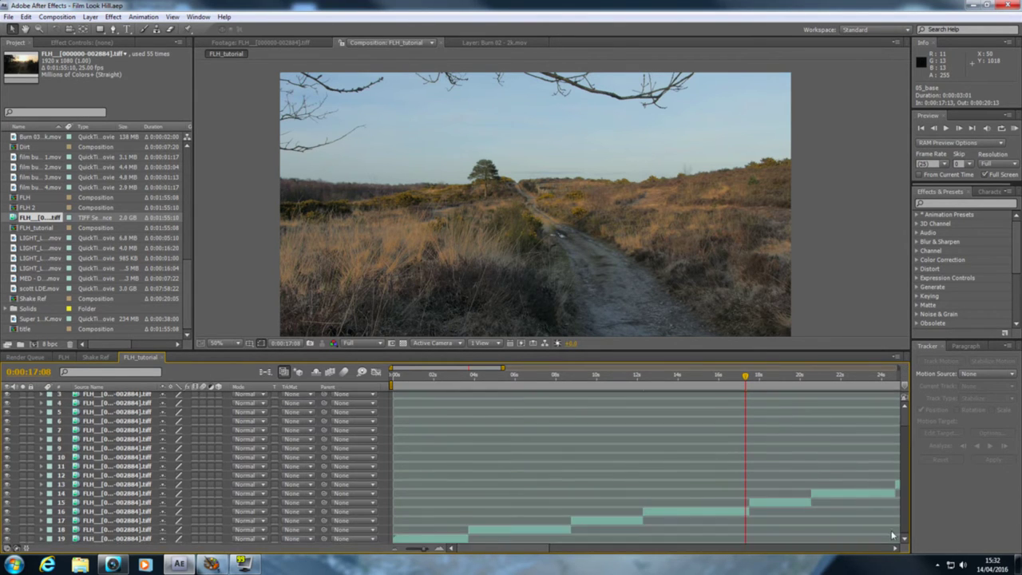
{"action": "left_click", "coordinate": [471, 378]}
{"action": "left_click_drag", "start_coordinate": [470, 378], "coordinate": [467, 378]}
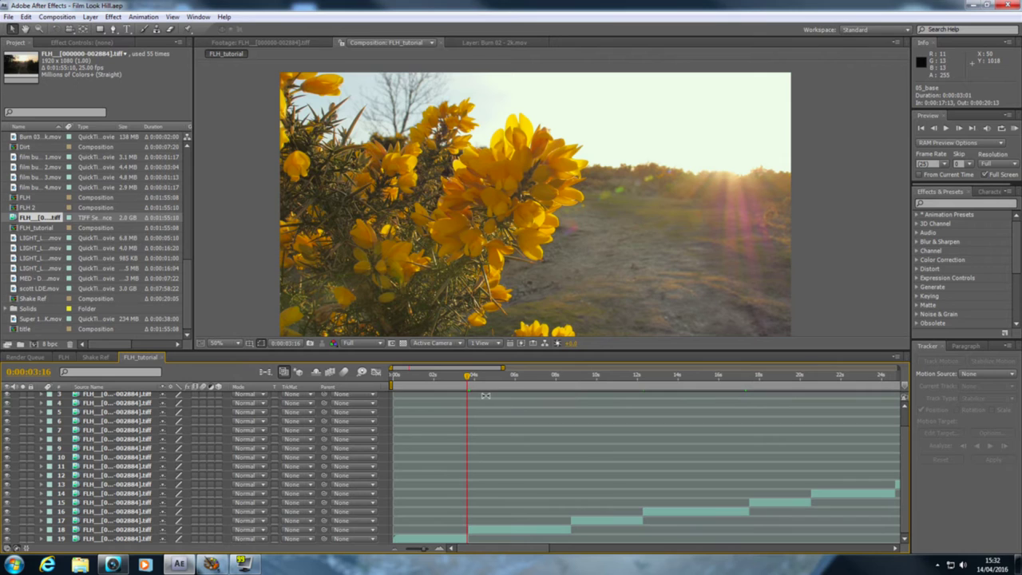
{"action": "left_click_drag", "start_coordinate": [539, 548], "coordinate": [892, 486]}
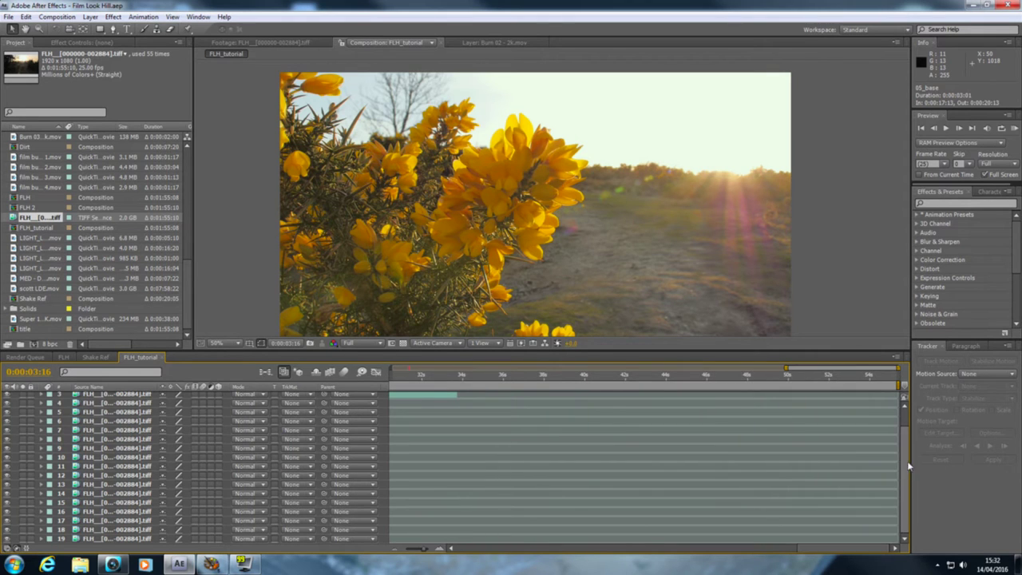
{"action": "scroll", "coordinate": [906, 468], "scroll_direction": "up", "scroll_amount": 2}
{"action": "left_click_drag", "start_coordinate": [828, 552], "coordinate": [479, 550]}
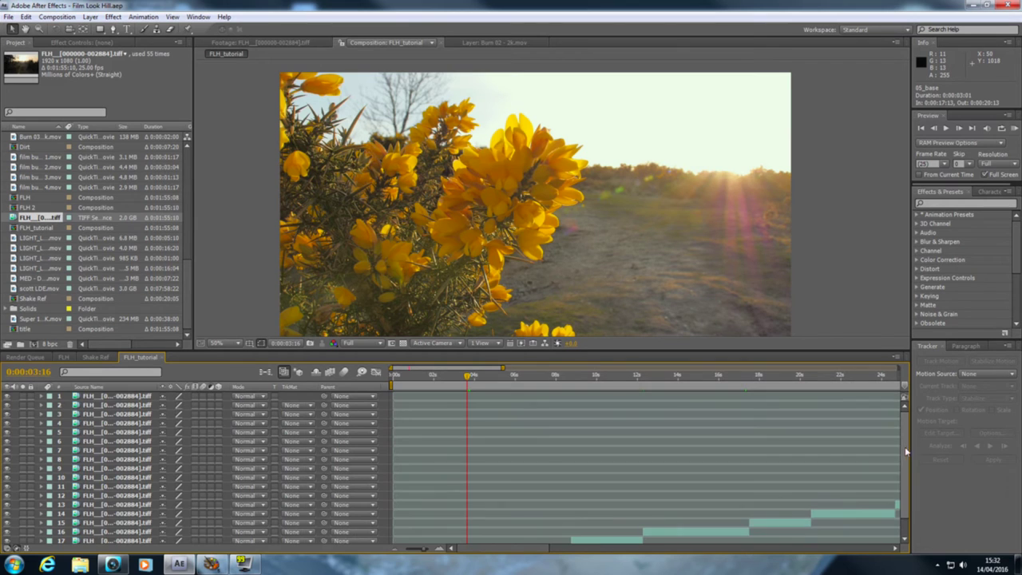
{"action": "scroll", "coordinate": [904, 447], "scroll_direction": "down", "scroll_amount": 2}
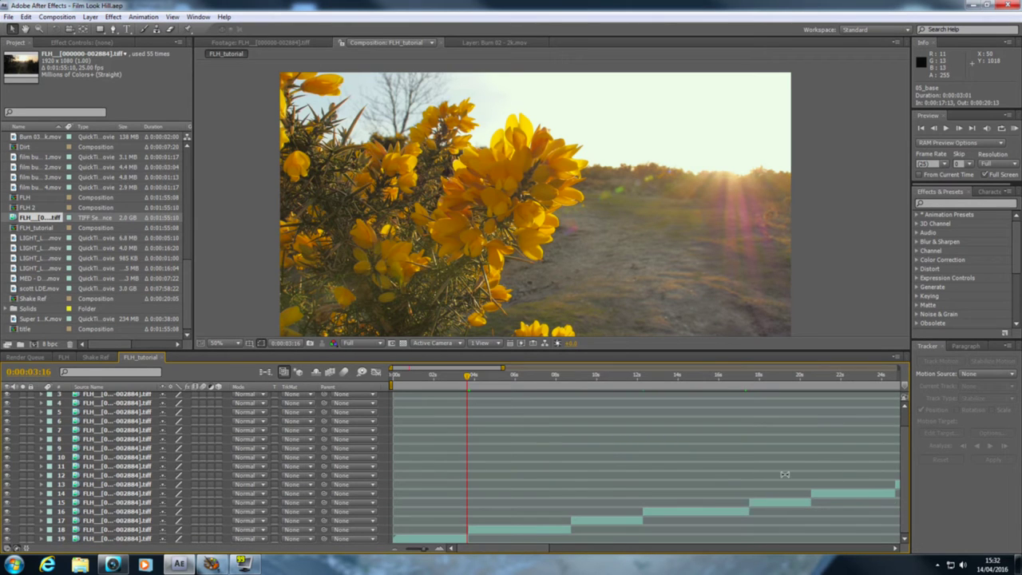
Step: Move to 0:00:14:06 and select the heathland path clip on layer 16
{"action": "left_click", "coordinate": [611, 381]}
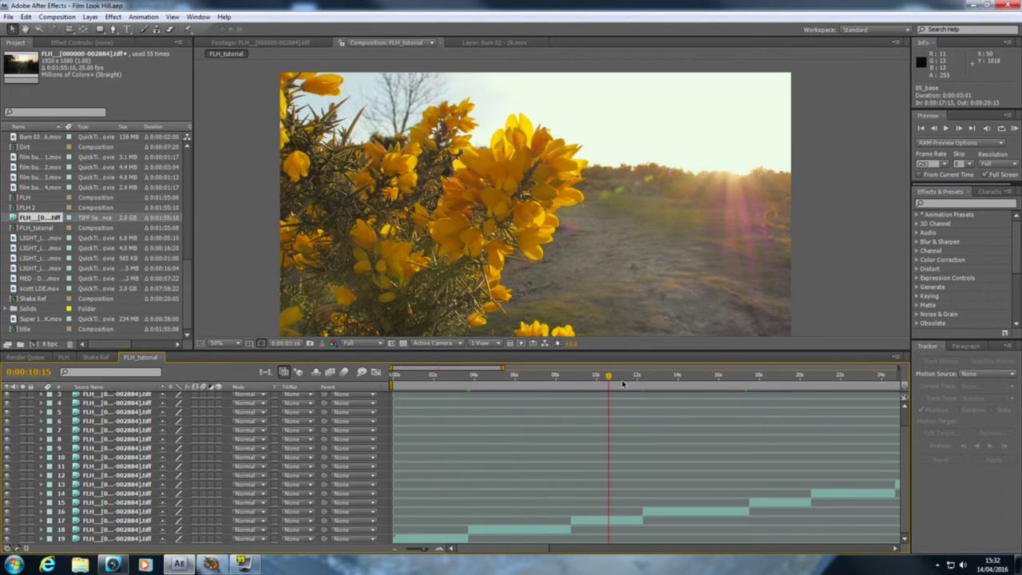
{"action": "left_click", "coordinate": [683, 377]}
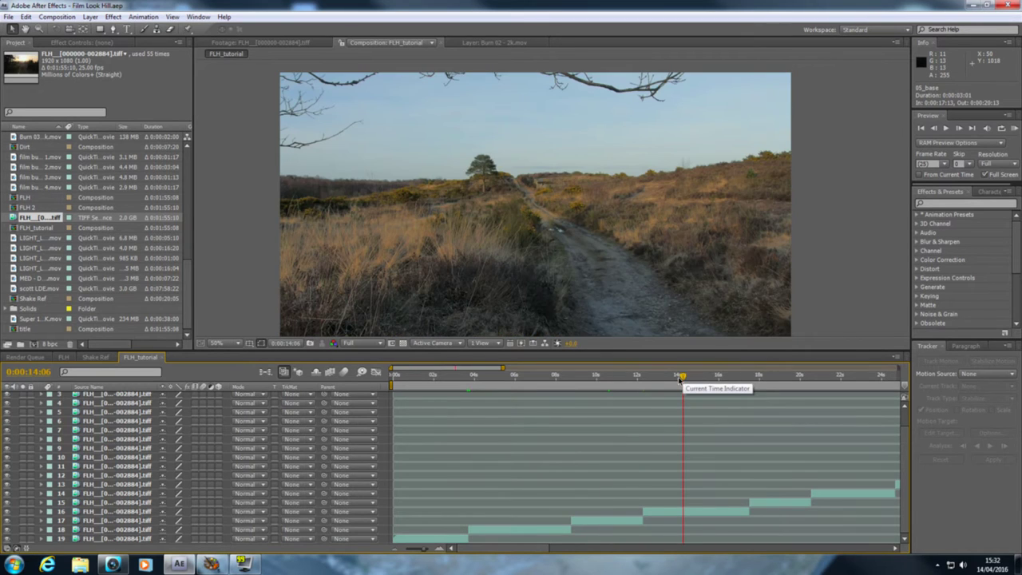
{"action": "left_click_drag", "start_coordinate": [498, 548], "coordinate": [551, 548]}
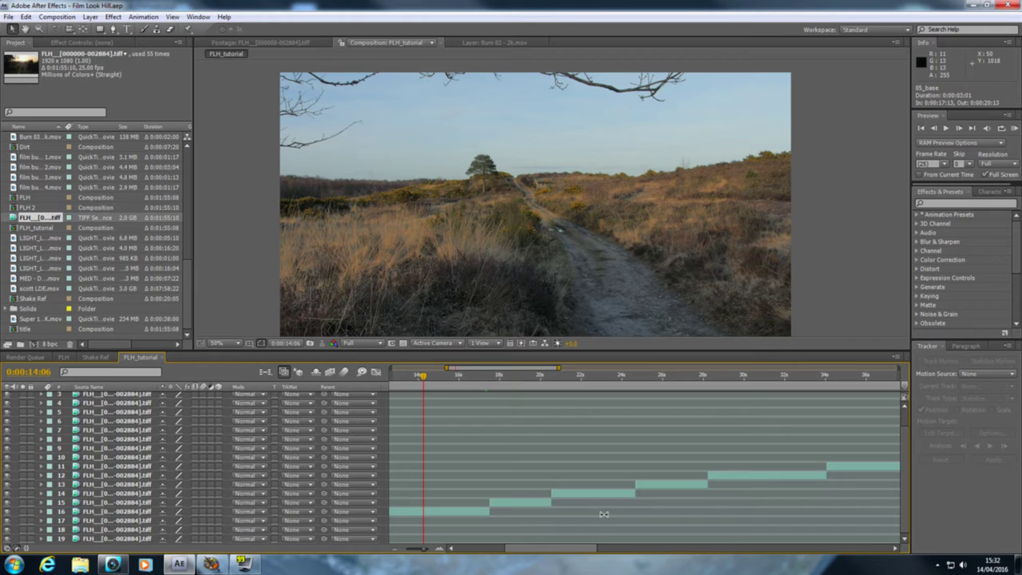
{"action": "left_click", "coordinate": [120, 512]}
{"action": "left_click_drag", "start_coordinate": [474, 552], "coordinate": [452, 552]}
Step: Pre-compose layer 16 with all attributes moved into a new comp named 04_landscape
{"action": "left_click", "coordinate": [114, 16]}
{"action": "mouse_move", "coordinate": [91, 17]}
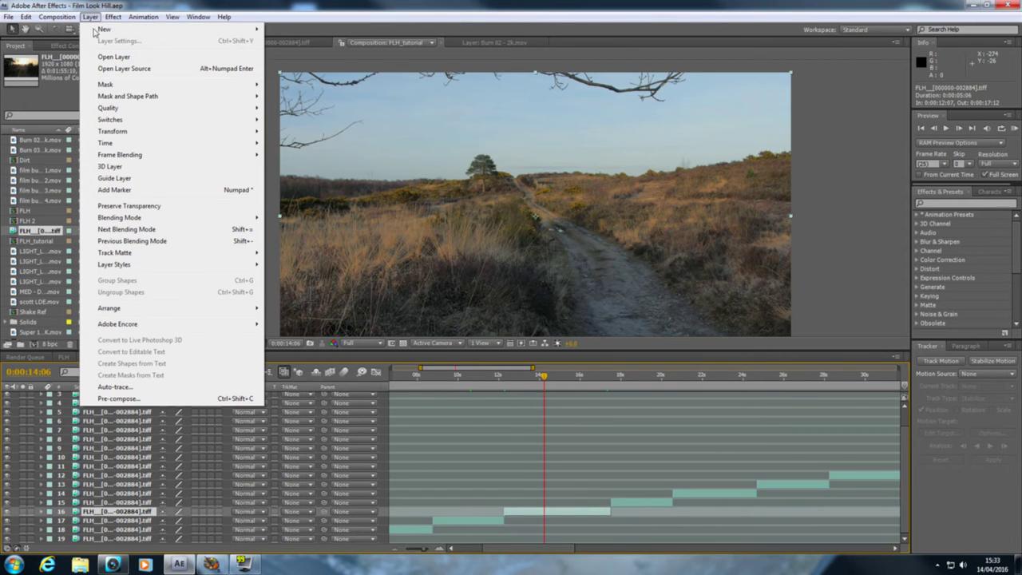
{"action": "left_click", "coordinate": [119, 398]}
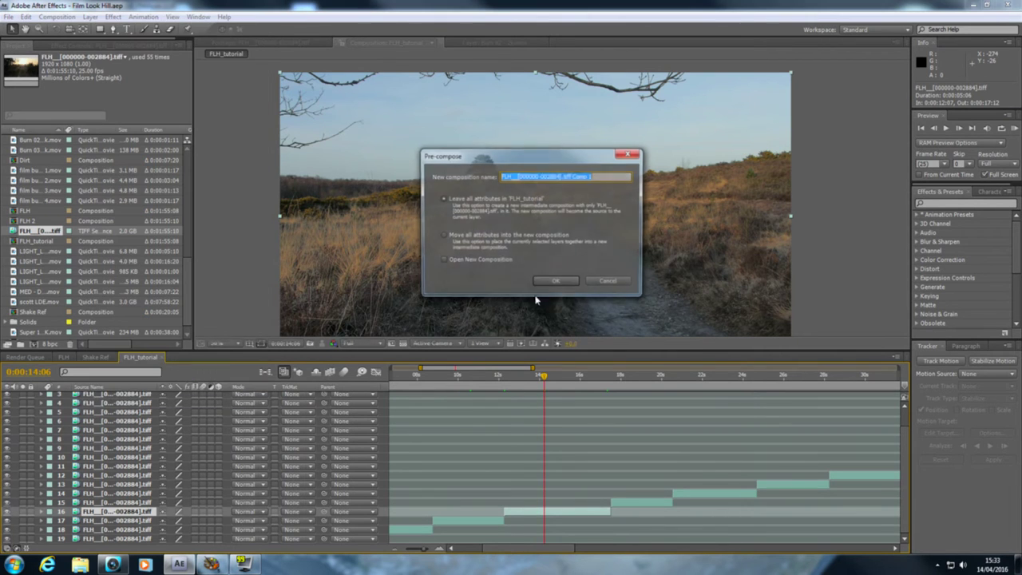
{"action": "left_click", "coordinate": [459, 240]}
{"action": "key", "text": "shift+Tab"}
{"action": "type", "text": "04"}
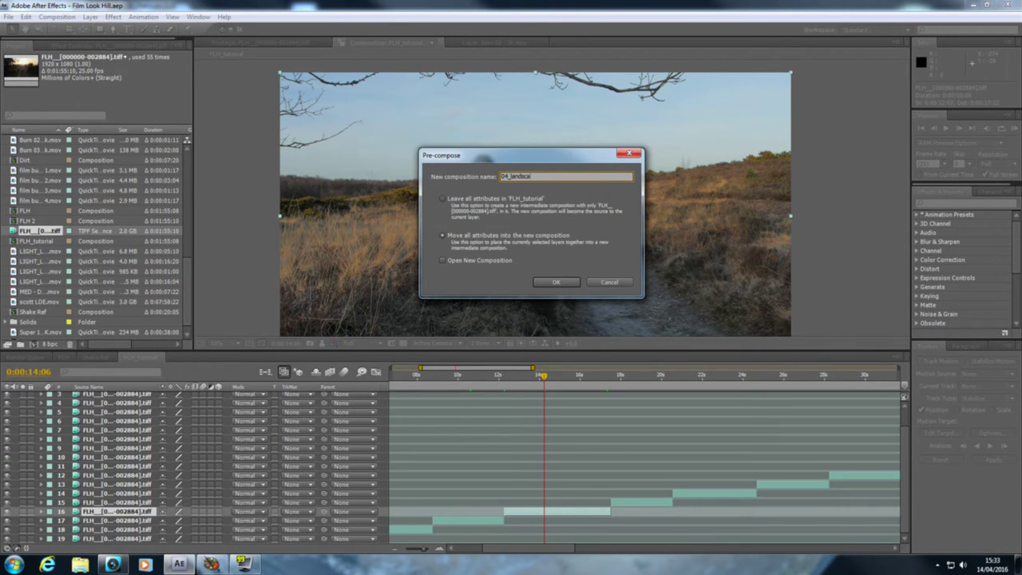
{"action": "left_click", "coordinate": [555, 282]}
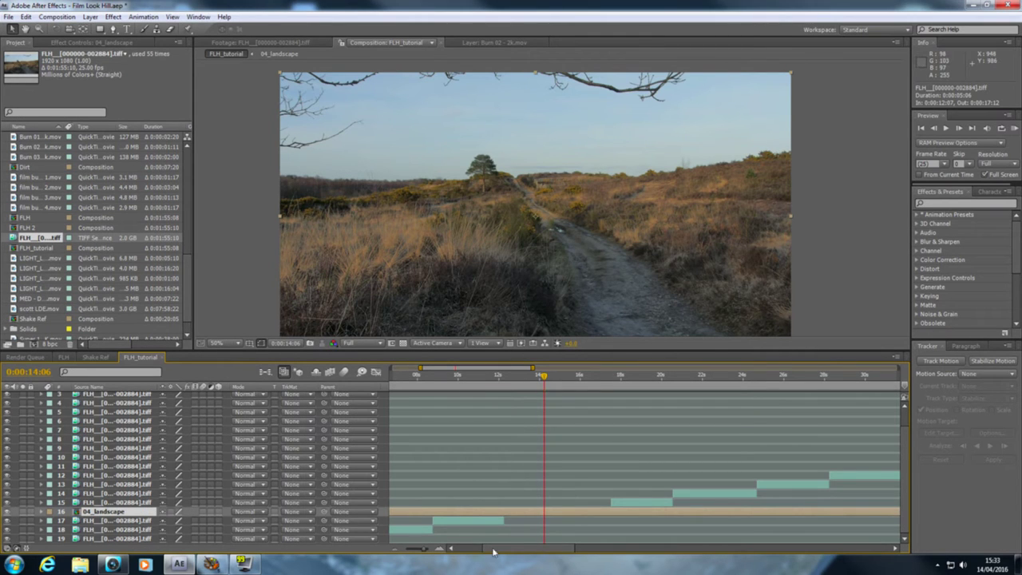
Step: Split the 04_landscape layer at 0:00:12:07 and delete the split-off copy
{"action": "left_click_drag", "start_coordinate": [423, 550], "coordinate": [442, 526]}
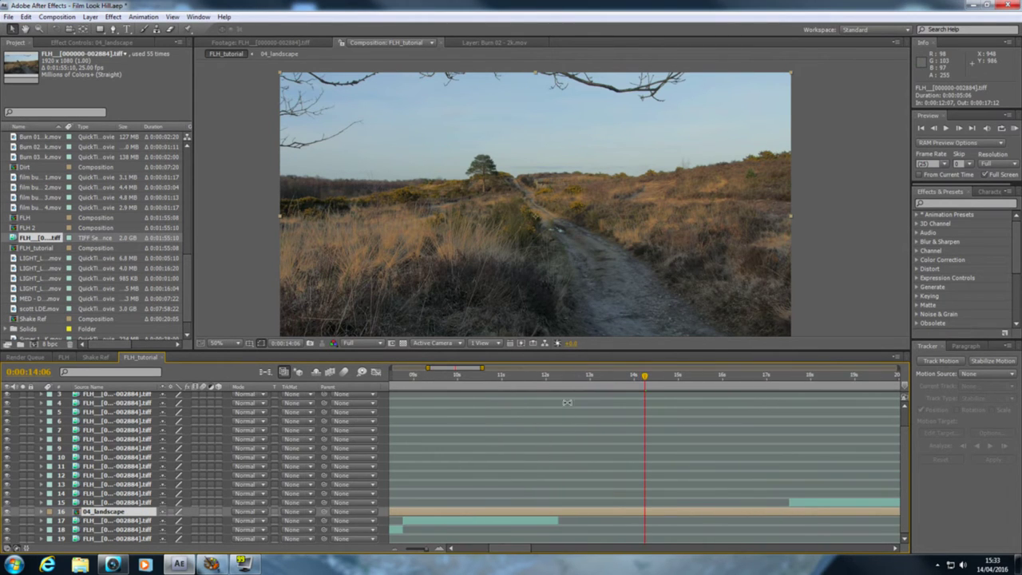
{"action": "left_click", "coordinate": [562, 376]}
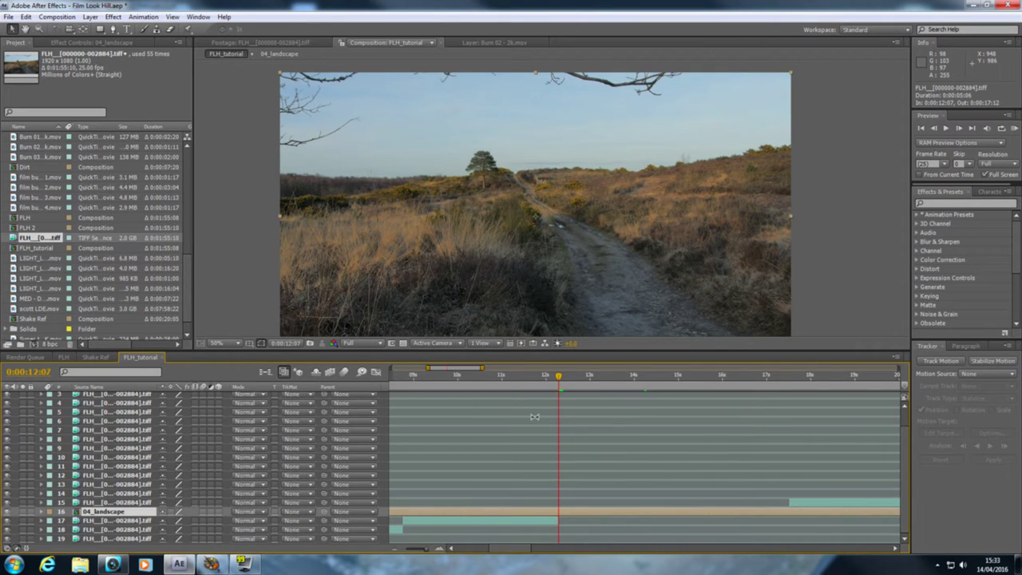
{"action": "left_click_drag", "start_coordinate": [427, 549], "coordinate": [429, 551]}
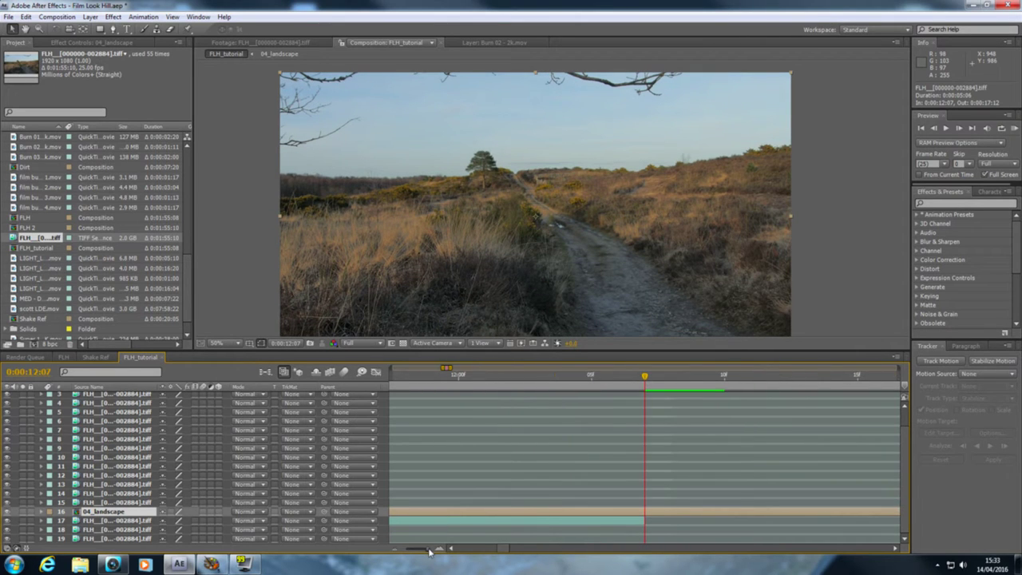
{"action": "key", "text": "ctrl+shift+d"}
{"action": "left_click", "coordinate": [136, 518]}
{"action": "key", "text": "Delete"}
Step: Check the 04_landscape layer's end at 0:00:17:13, then deselect all layers
{"action": "left_click_drag", "start_coordinate": [506, 549], "coordinate": [524, 551]}
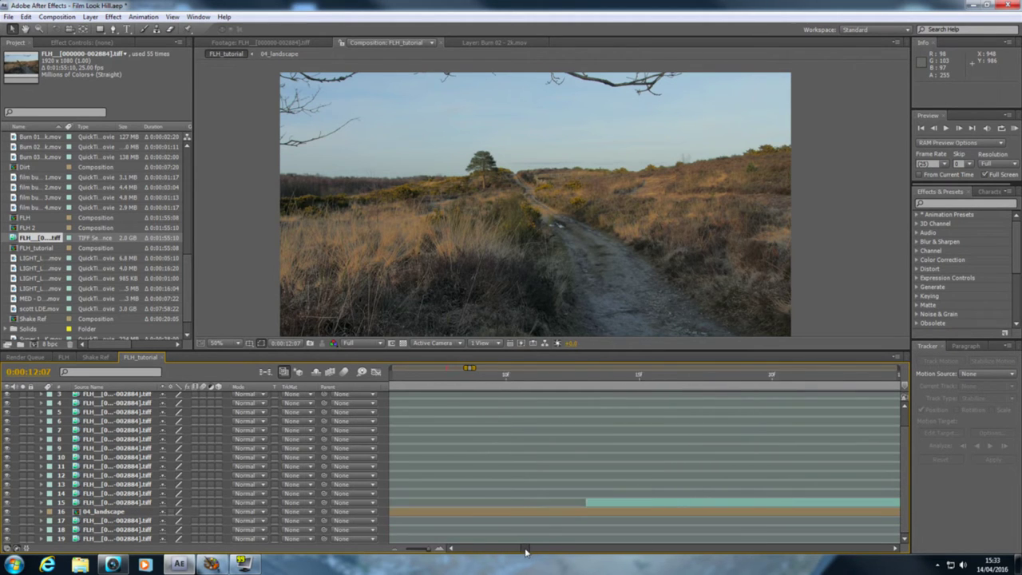
{"action": "left_click", "coordinate": [681, 385]}
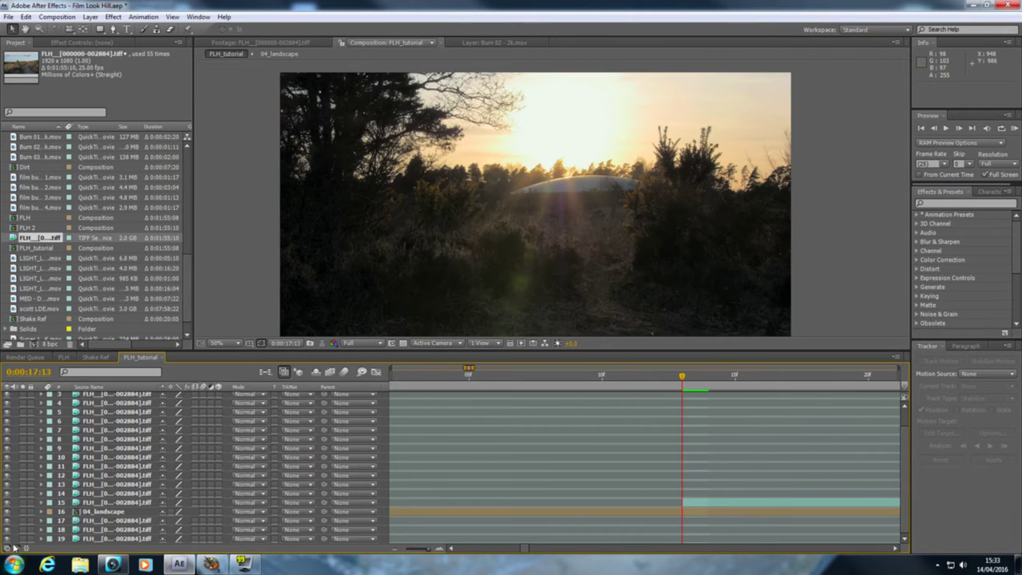
{"action": "left_click", "coordinate": [110, 511]}
{"action": "key", "text": "F2"}
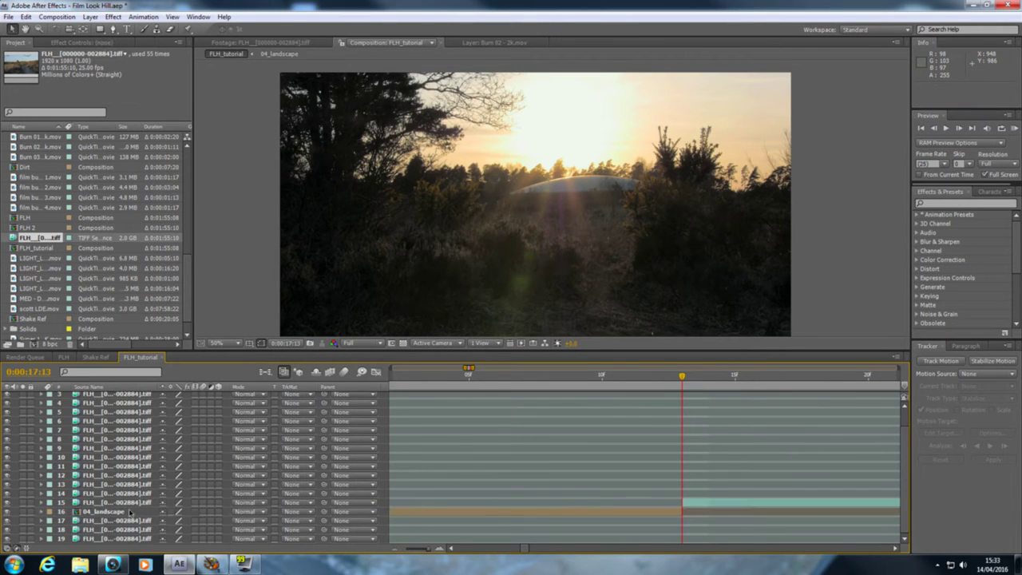
{"action": "left_click_drag", "start_coordinate": [428, 550], "coordinate": [422, 550]}
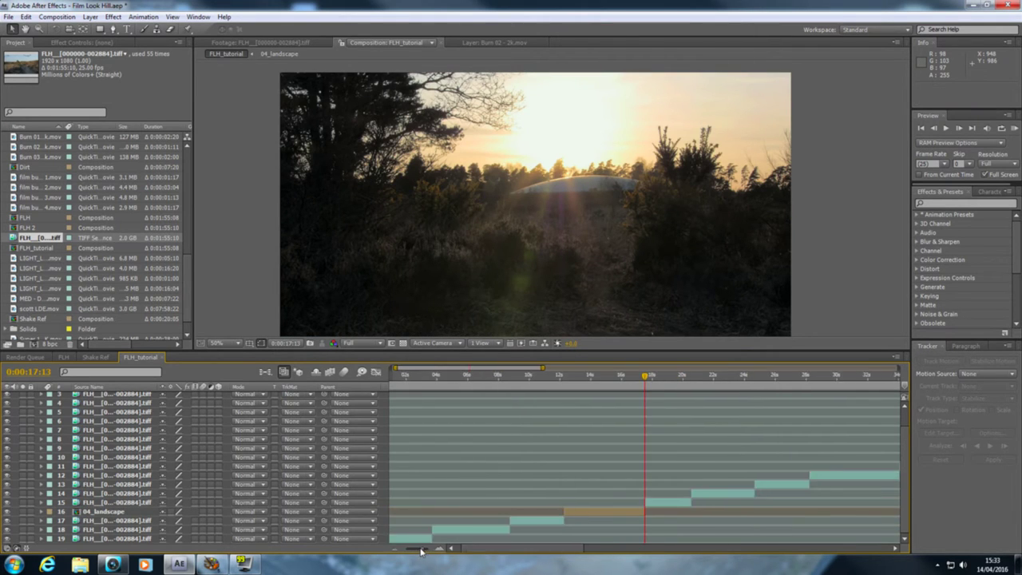
Step: Open the 04_landscape precomp and move to the landscape shot at 0:00:13:17
{"action": "double_click", "coordinate": [106, 511]}
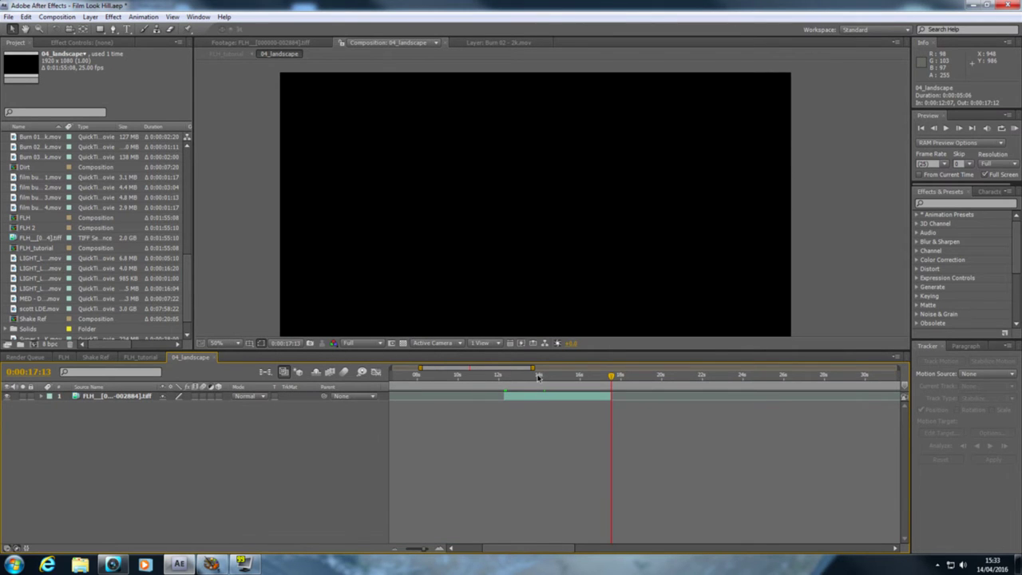
{"action": "left_click", "coordinate": [539, 377]}
{"action": "left_click_drag", "start_coordinate": [427, 542], "coordinate": [421, 539]}
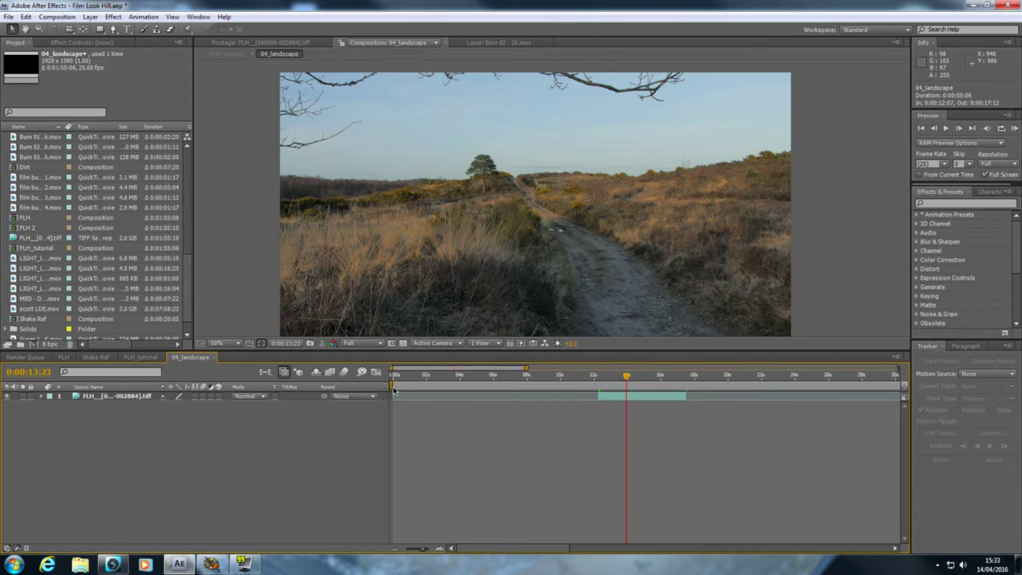
{"action": "key", "text": "Home"}
{"action": "left_click", "coordinate": [622, 375]}
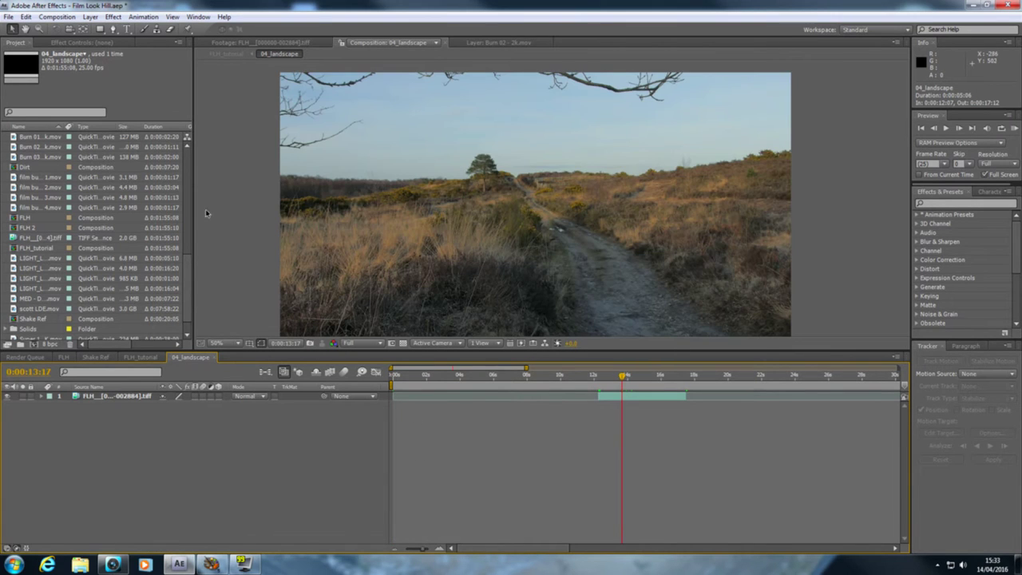
{"action": "left_click_drag", "start_coordinate": [188, 266], "coordinate": [187, 242]}
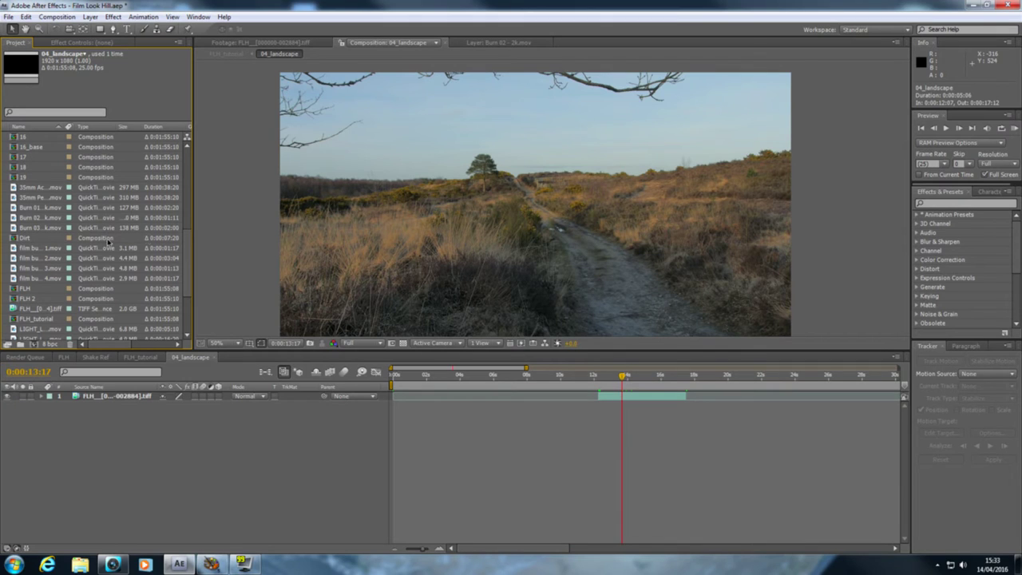
Step: Add 35mm Ac - 2k.mov above the landscape and reduce its Scale to fit the frame
{"action": "left_click_drag", "start_coordinate": [45, 187], "coordinate": [124, 398]}
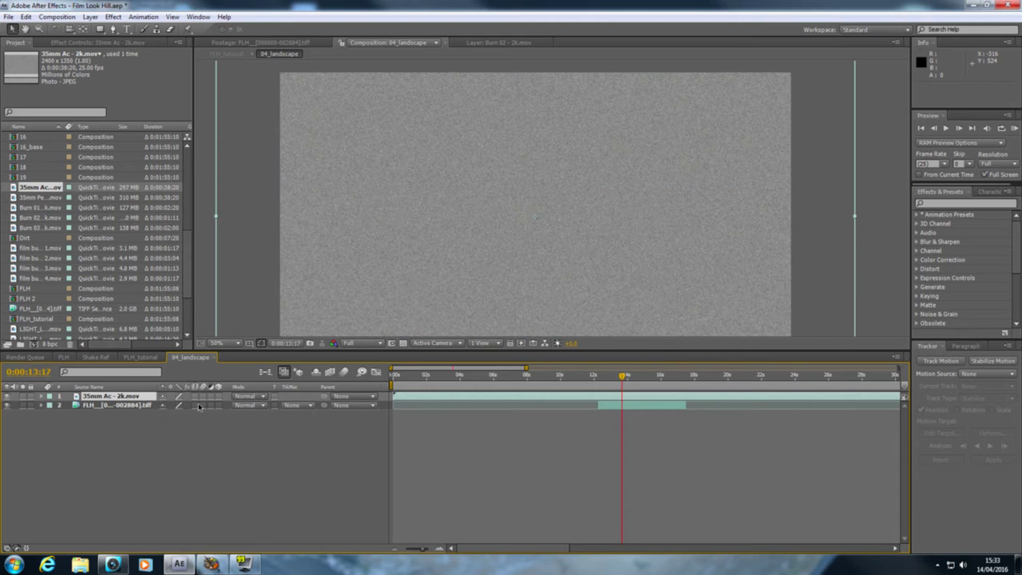
{"action": "left_click", "coordinate": [120, 387]}
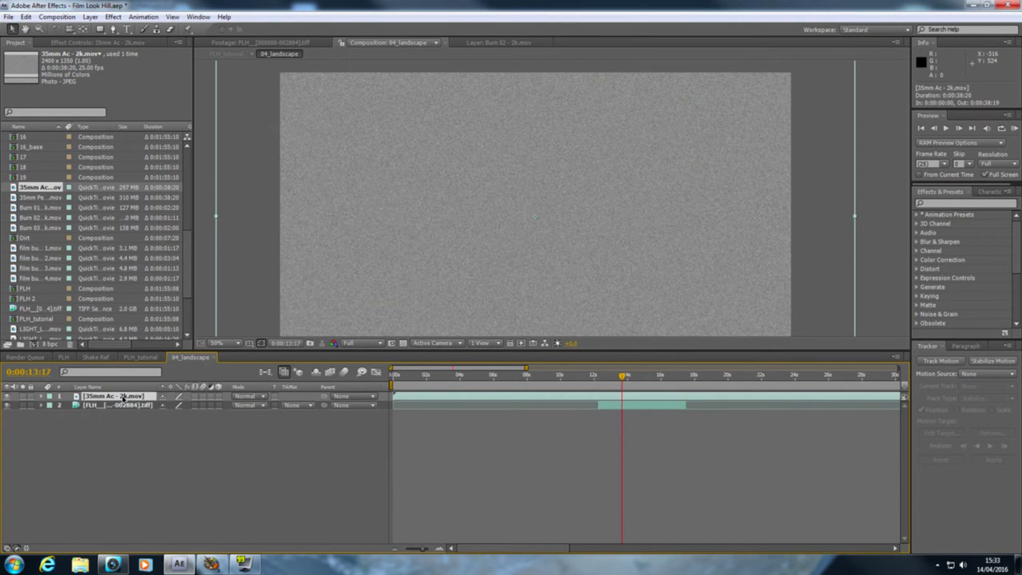
{"action": "key", "text": "s"}
{"action": "left_click_drag", "start_coordinate": [198, 410], "coordinate": [217, 415]}
{"action": "left_click", "coordinate": [201, 464]}
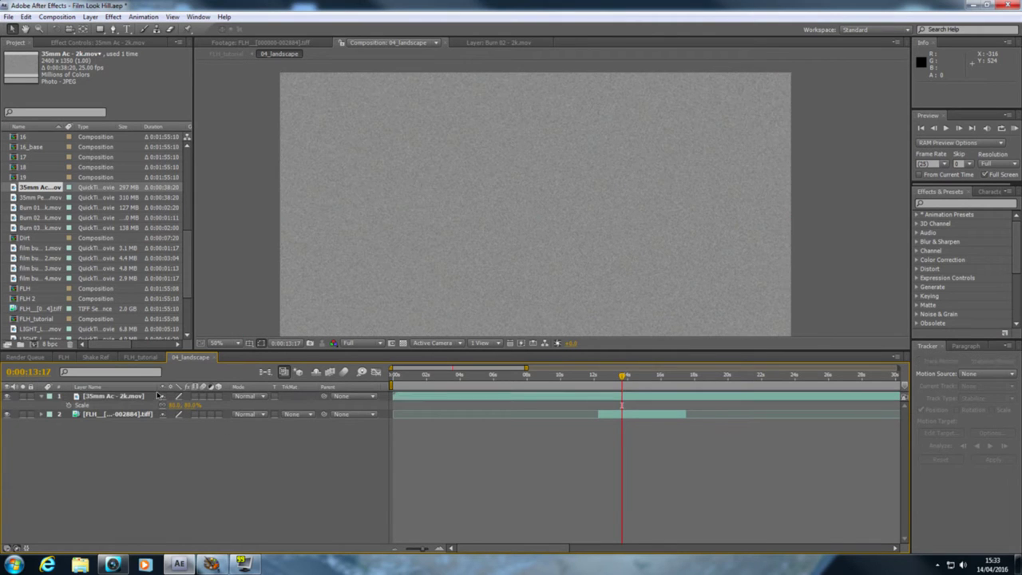
Step: Trim the grain layer to the landscape's span, 0:00:12:07 to 0:00:17:12
{"action": "left_click_drag", "start_coordinate": [393, 396], "coordinate": [601, 406]}
{"action": "left_click", "coordinate": [685, 375]}
{"action": "left_click", "coordinate": [688, 376]}
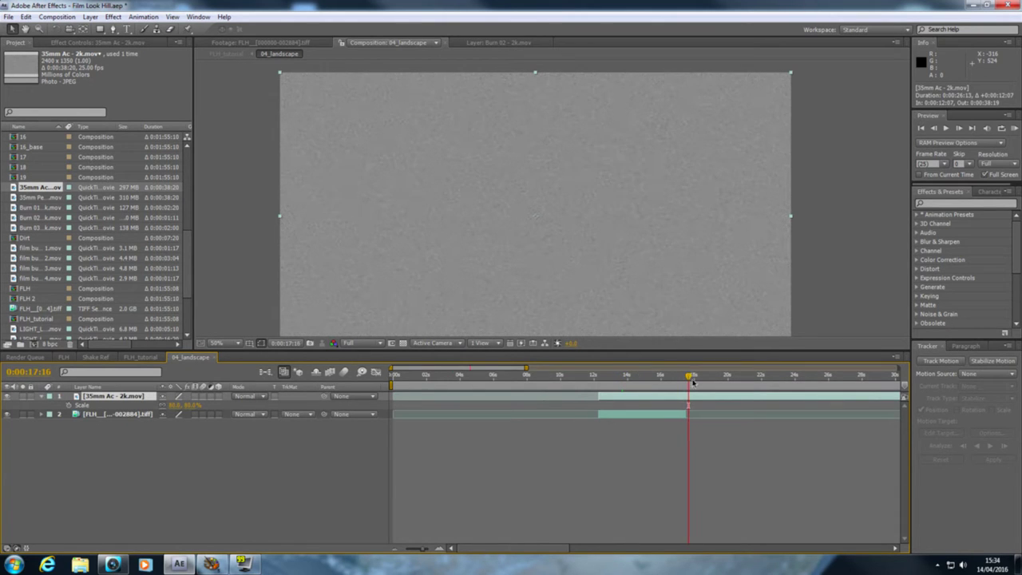
{"action": "key", "text": "alt+]"}
{"action": "left_click_drag", "start_coordinate": [423, 552], "coordinate": [435, 550]}
{"action": "left_click_drag", "start_coordinate": [643, 401], "coordinate": [563, 401]}
{"action": "left_click_drag", "start_coordinate": [524, 551], "coordinate": [506, 548]}
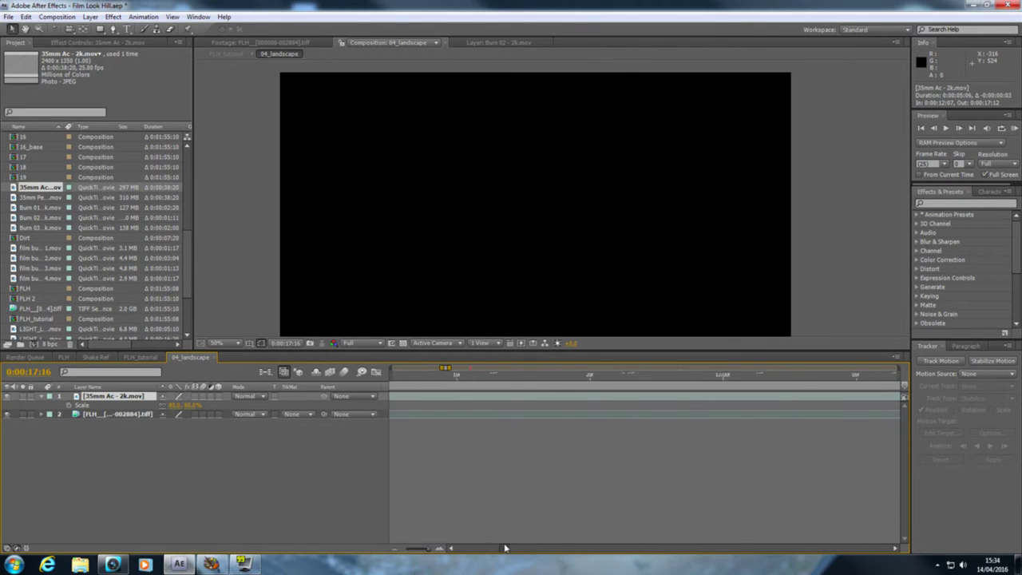
{"action": "left_click", "coordinate": [624, 376]}
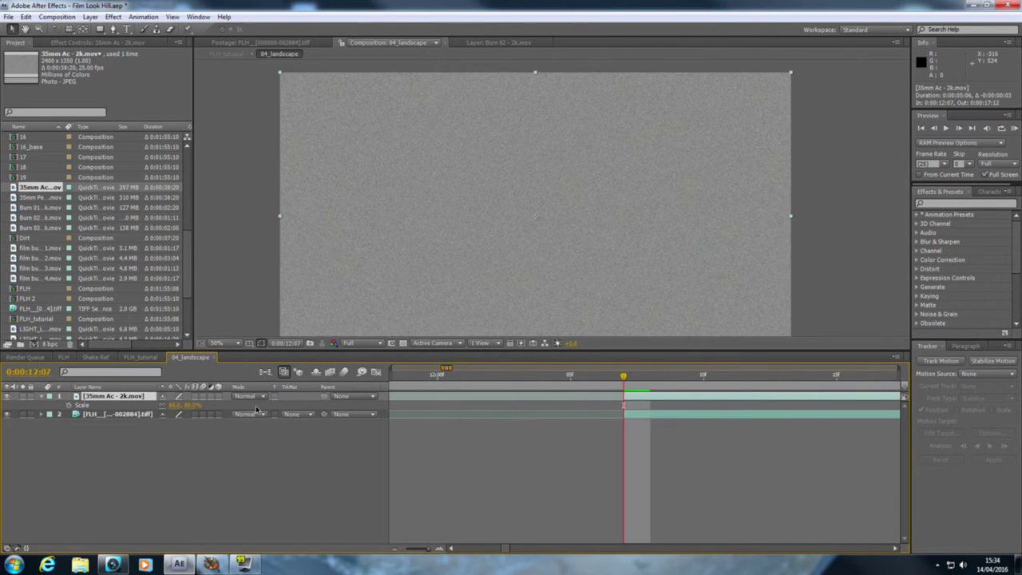
Step: Set the 35mm grain layer's blending mode to Overlay and move to 0:00:15:00
{"action": "left_click", "coordinate": [243, 396]}
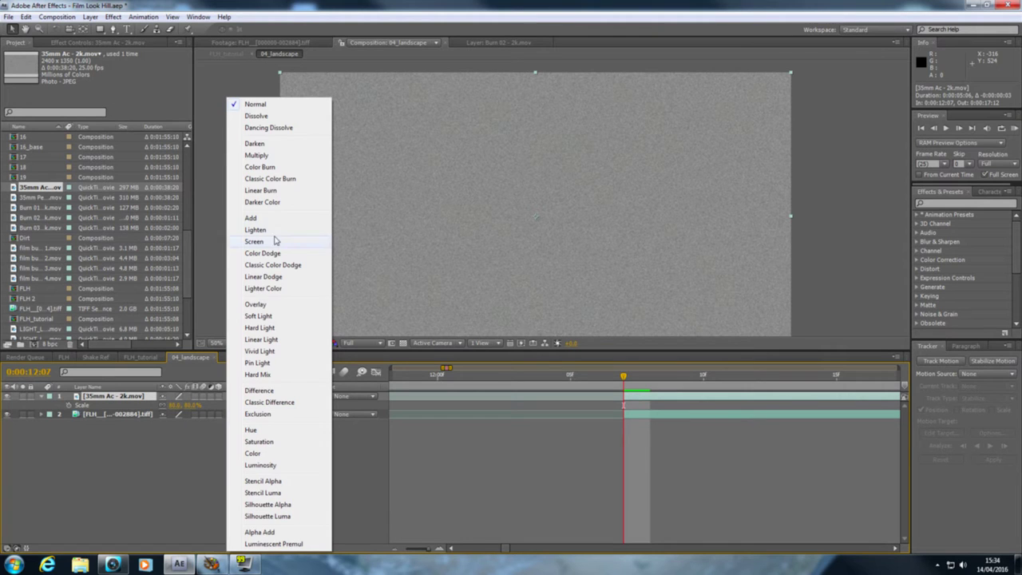
{"action": "left_click", "coordinate": [256, 305]}
{"action": "left_click", "coordinate": [757, 387]}
{"action": "left_click_drag", "start_coordinate": [434, 550], "coordinate": [418, 551]}
{"action": "left_click", "coordinate": [623, 374]}
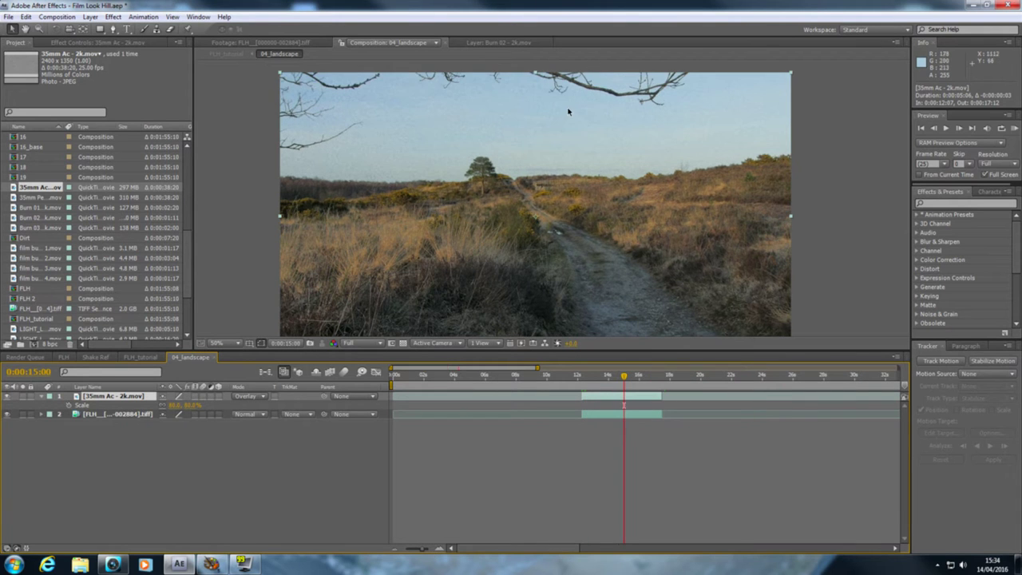
Step: Inspect the grain by switching the viewer between 100% and 50% magnification
{"action": "key", "text": "slash"}
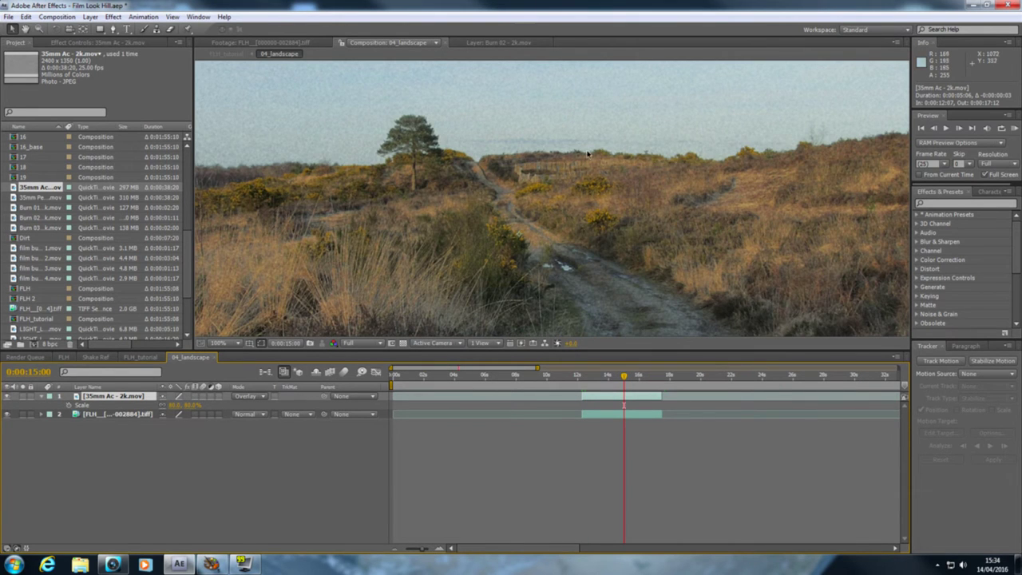
{"action": "key", "text": "comma"}
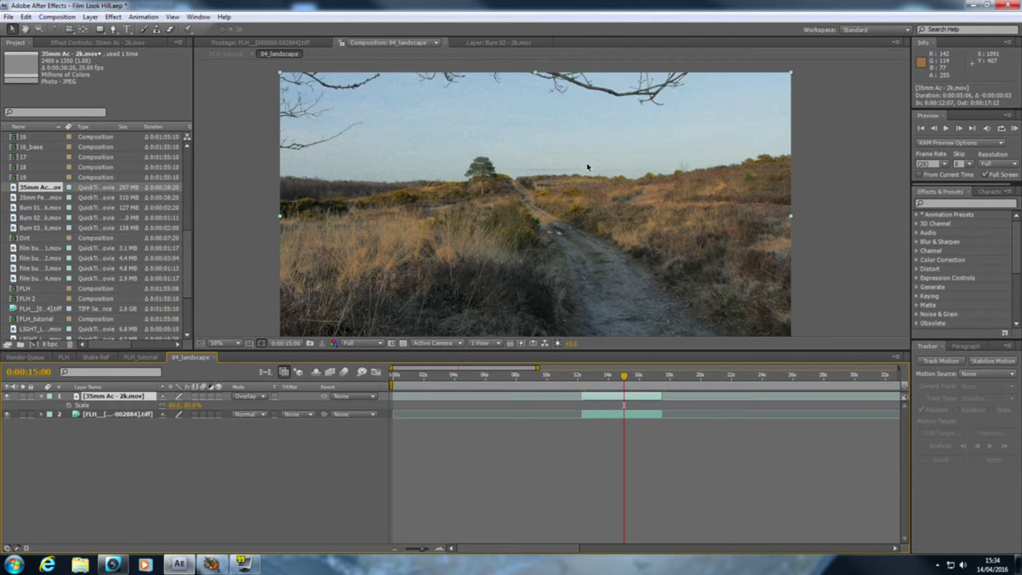
{"action": "key", "text": "period"}
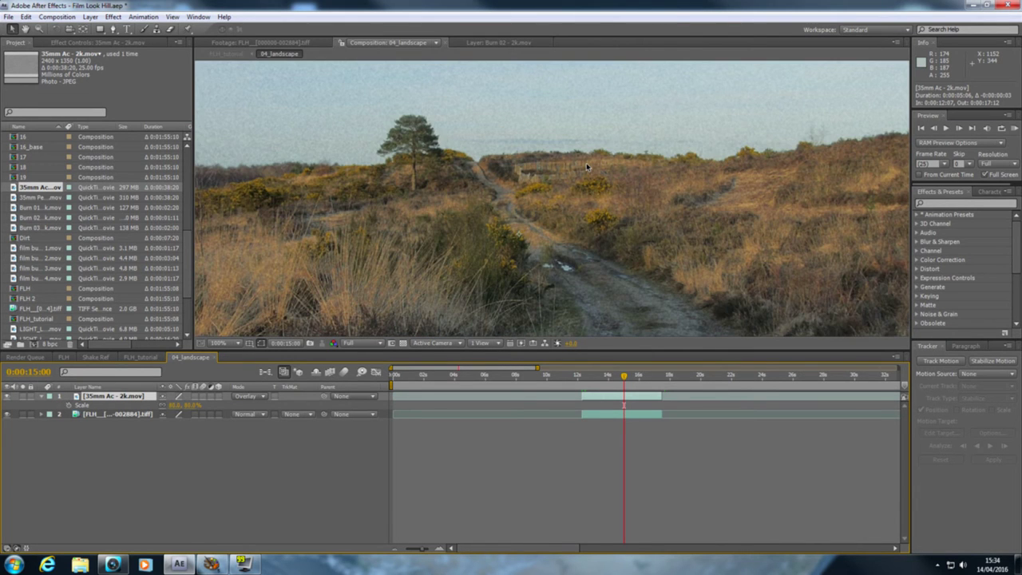
{"action": "key", "text": "comma"}
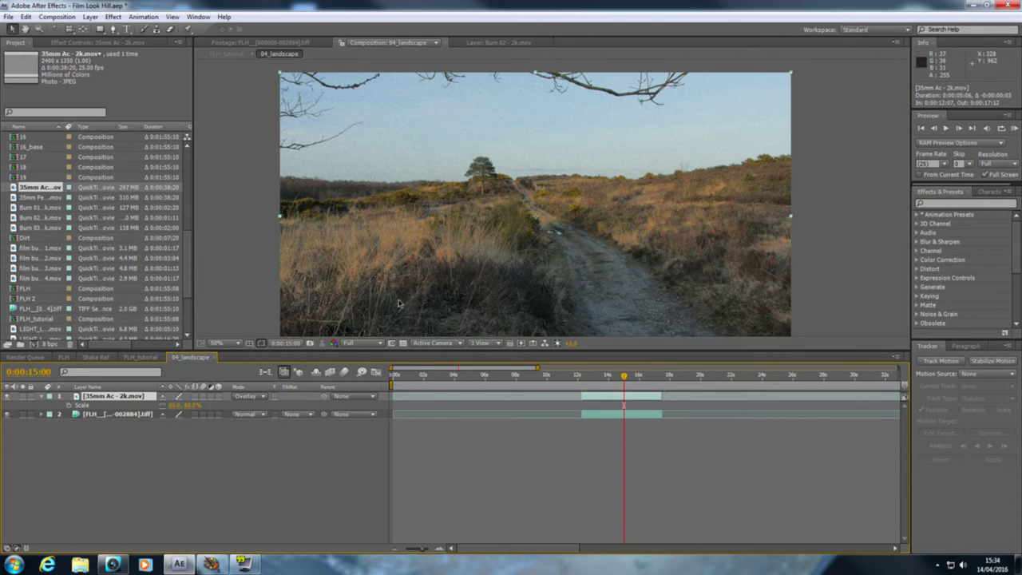
{"action": "key", "text": "period"}
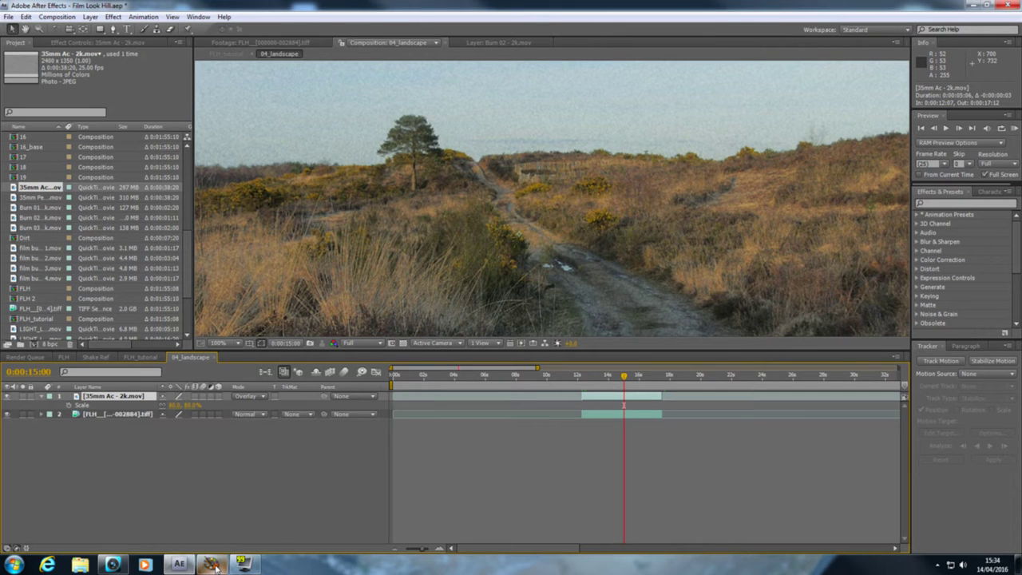
Step: Bring the grain_ref image forward and toggle Layer1 on and off against its background
{"action": "mouse_move", "coordinate": [213, 565]}
{"action": "left_click", "coordinate": [214, 504]}
{"action": "left_click_drag", "start_coordinate": [290, 51], "coordinate": [386, 93]}
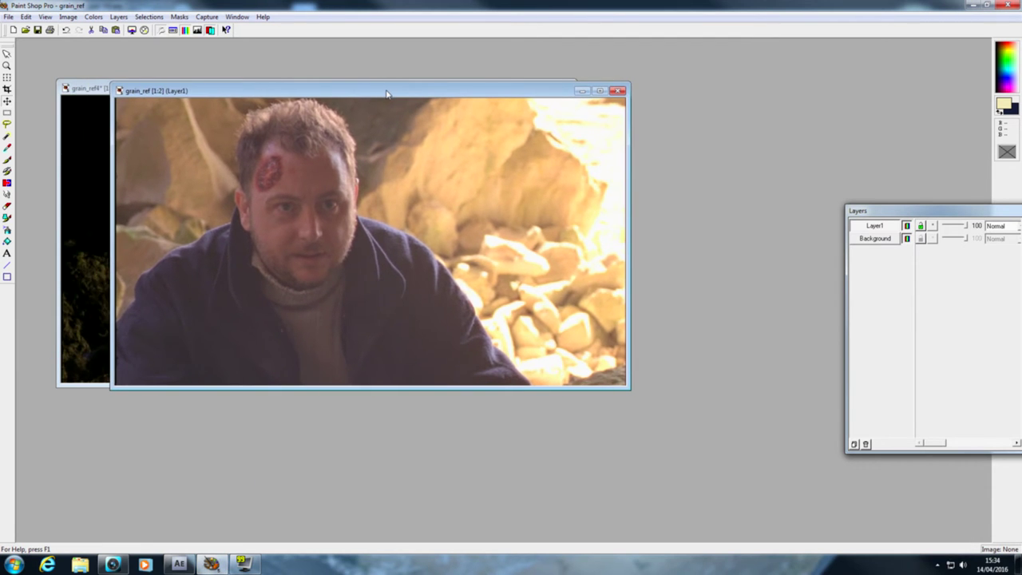
{"action": "left_click", "coordinate": [907, 227]}
{"action": "left_click", "coordinate": [907, 227]}
{"action": "left_click", "coordinate": [907, 227]}
{"action": "left_click", "coordinate": [907, 227]}
{"action": "left_click", "coordinate": [907, 227]}
{"action": "left_click", "coordinate": [907, 227]}
{"action": "left_click", "coordinate": [907, 227]}
{"action": "left_click", "coordinate": [907, 227]}
{"action": "left_click", "coordinate": [907, 226]}
{"action": "left_click", "coordinate": [907, 227]}
{"action": "left_click", "coordinate": [907, 227]}
{"action": "left_click", "coordinate": [908, 227]}
{"action": "left_click", "coordinate": [907, 226]}
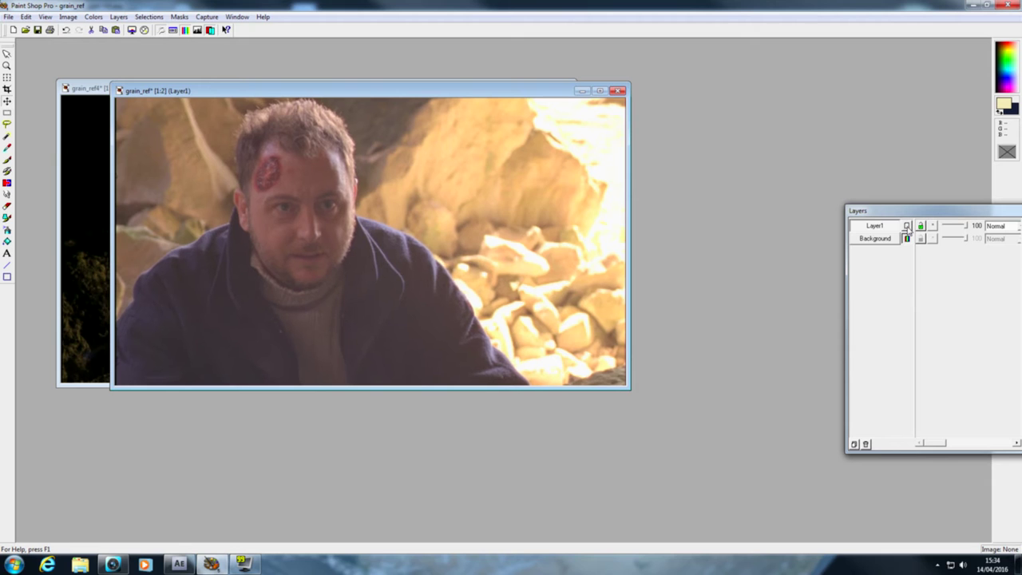
{"action": "left_click", "coordinate": [907, 227]}
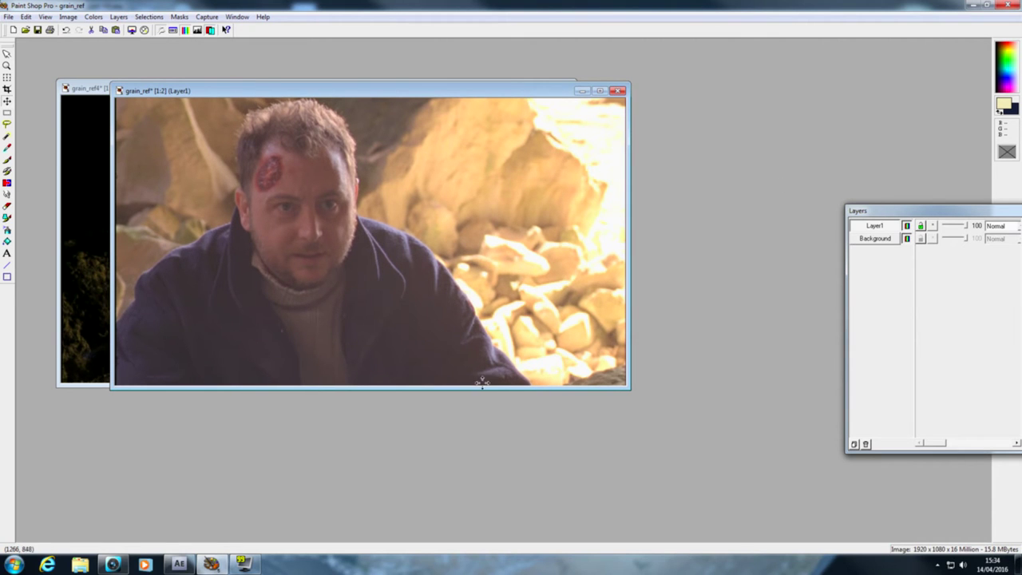
Step: Zoom into grain_ref and compare Layer1 against the background up close
{"action": "scroll", "coordinate": [852, 127], "scroll_direction": "up", "scroll_amount": 1}
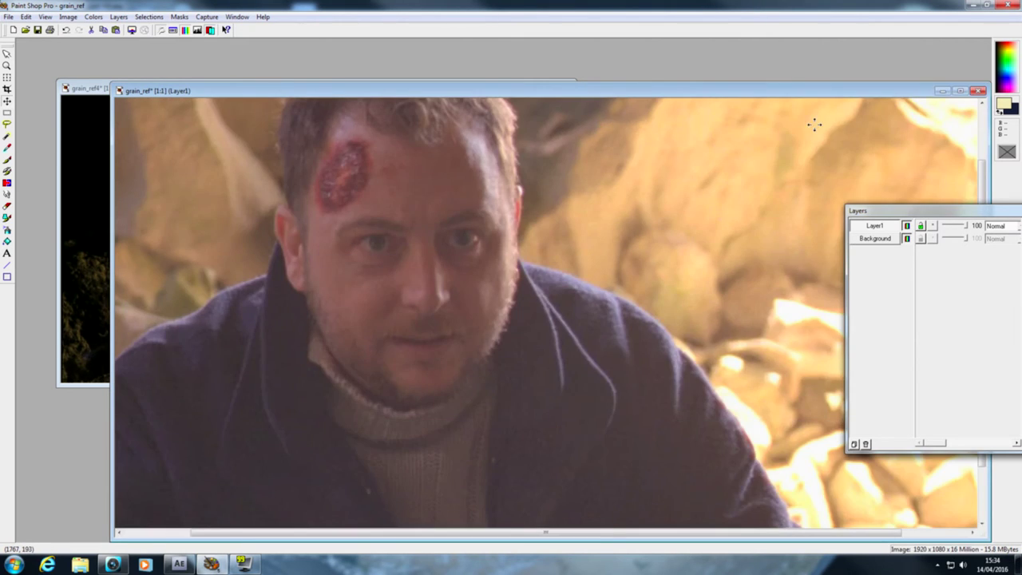
{"action": "scroll", "coordinate": [863, 117], "scroll_direction": "up", "scroll_amount": 1}
{"action": "scroll", "coordinate": [825, 128], "scroll_direction": "up", "scroll_amount": 1}
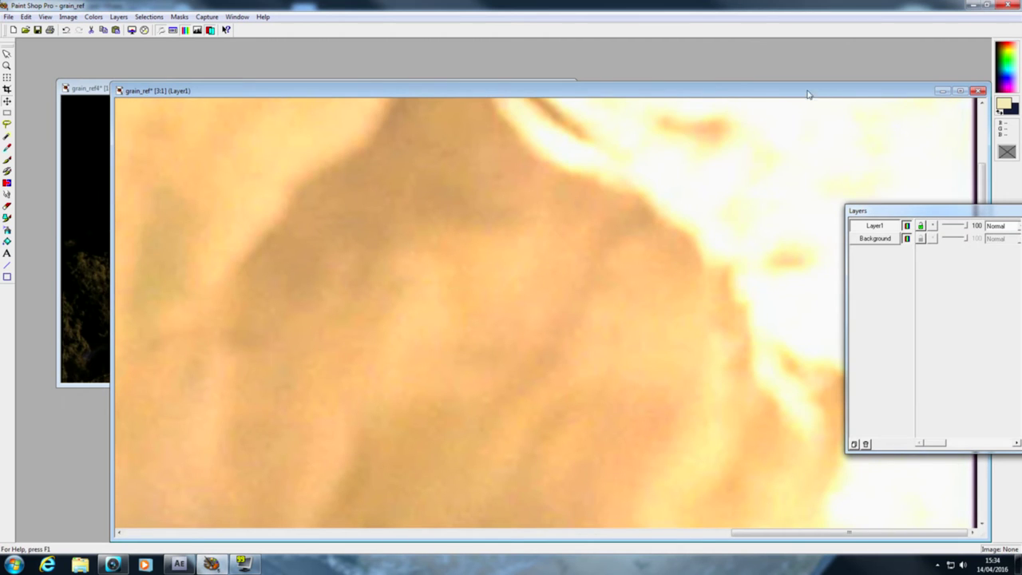
{"action": "scroll", "coordinate": [821, 121], "scroll_direction": "up", "scroll_amount": 1}
{"action": "scroll", "coordinate": [746, 166], "scroll_direction": "up", "scroll_amount": 1}
{"action": "scroll", "coordinate": [746, 166], "scroll_direction": "up", "scroll_amount": 1}
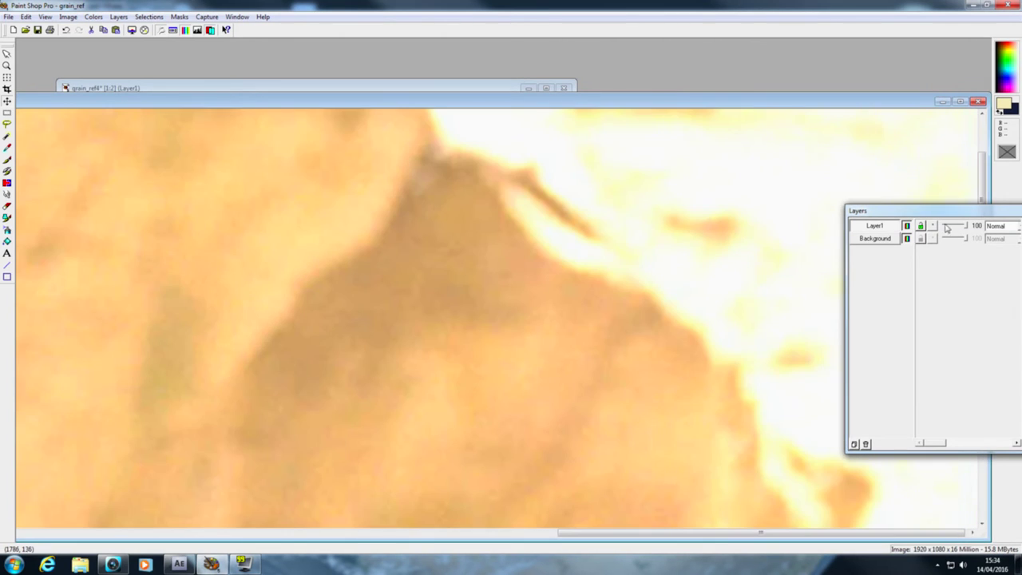
{"action": "left_click", "coordinate": [907, 226]}
{"action": "left_click", "coordinate": [907, 226]}
{"action": "left_click", "coordinate": [907, 226]}
{"action": "left_click", "coordinate": [907, 226]}
{"action": "left_click", "coordinate": [907, 226]}
{"action": "left_click", "coordinate": [907, 226]}
{"action": "left_click", "coordinate": [907, 226]}
{"action": "left_click", "coordinate": [907, 226]}
{"action": "left_click", "coordinate": [907, 226]}
{"action": "left_click", "coordinate": [907, 226]}
{"action": "left_click", "coordinate": [907, 226]}
{"action": "left_click", "coordinate": [907, 226]}
{"action": "left_click", "coordinate": [907, 226]}
{"action": "left_click", "coordinate": [907, 226]}
{"action": "left_click", "coordinate": [907, 226]}
{"action": "left_click", "coordinate": [907, 226]}
{"action": "left_click", "coordinate": [907, 226]}
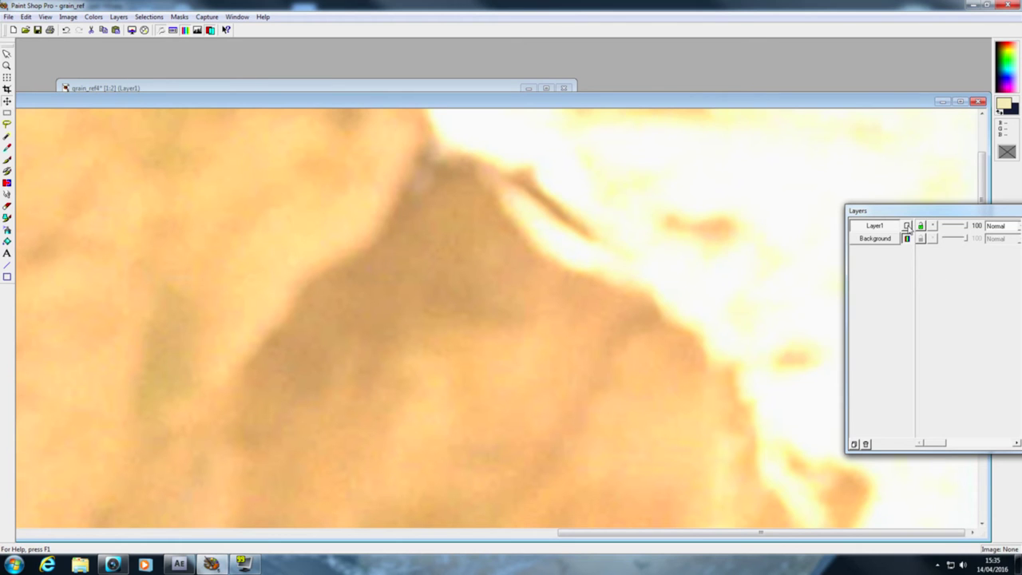
Step: Check the dark streak with Layer1 toggled on and off
{"action": "left_click", "coordinate": [907, 227]}
{"action": "left_click", "coordinate": [907, 227]}
{"action": "left_click", "coordinate": [907, 227]}
{"action": "left_click", "coordinate": [907, 227]}
{"action": "left_click", "coordinate": [907, 227]}
{"action": "left_click", "coordinate": [907, 226]}
{"action": "left_click", "coordinate": [908, 227]}
{"action": "left_click", "coordinate": [907, 226]}
{"action": "left_click", "coordinate": [907, 227]}
{"action": "left_click", "coordinate": [907, 226]}
{"action": "left_click", "coordinate": [907, 226]}
Step: Compare the man's jumper close up with Layer1 toggled, then minimize grain_ref to reveal grain_ref4
{"action": "key", "text": "minus"}
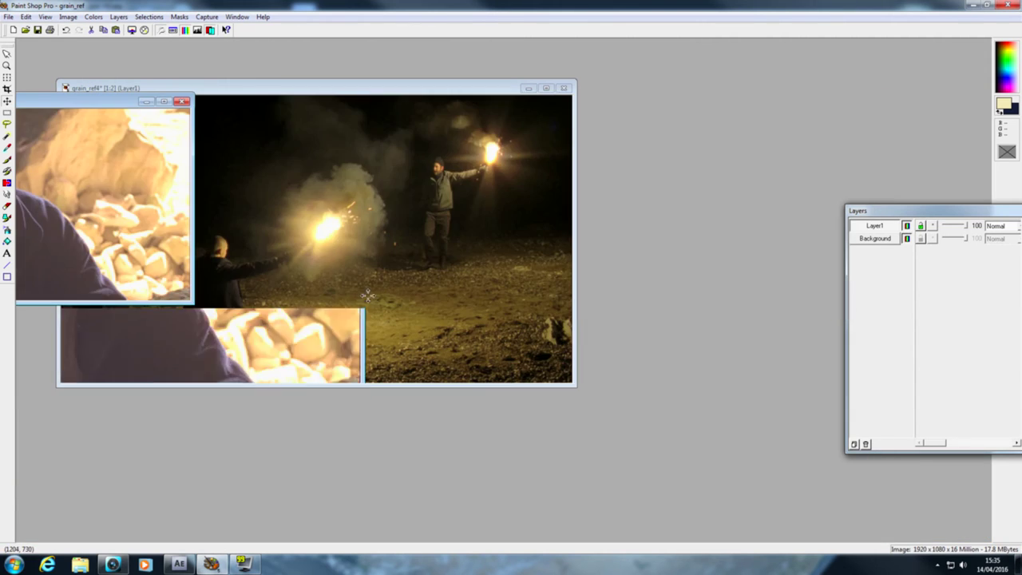
{"action": "key", "text": "plus"}
{"action": "key", "text": "plus"}
{"action": "left_click_drag", "start_coordinate": [372, 436], "coordinate": [605, 442]}
{"action": "key", "text": "plus"}
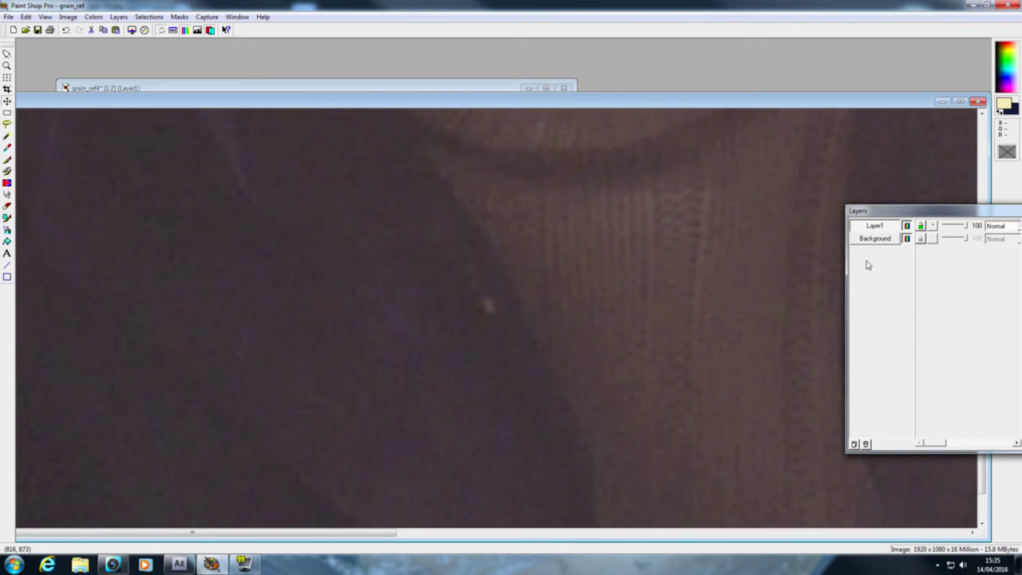
{"action": "left_click", "coordinate": [907, 226]}
{"action": "left_click", "coordinate": [907, 227]}
{"action": "left_click", "coordinate": [907, 226]}
{"action": "left_click", "coordinate": [907, 226]}
{"action": "left_click", "coordinate": [907, 226]}
{"action": "left_click", "coordinate": [907, 227]}
{"action": "left_click", "coordinate": [907, 227]}
{"action": "left_click", "coordinate": [907, 226]}
{"action": "left_click", "coordinate": [907, 227]}
{"action": "left_click", "coordinate": [907, 227]}
{"action": "left_click", "coordinate": [907, 226]}
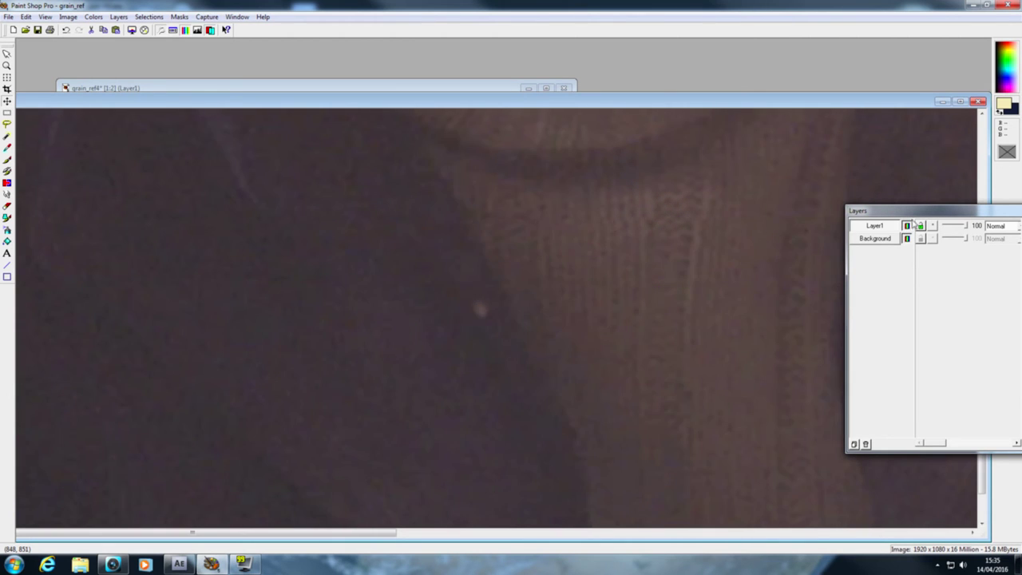
{"action": "left_click", "coordinate": [943, 103]}
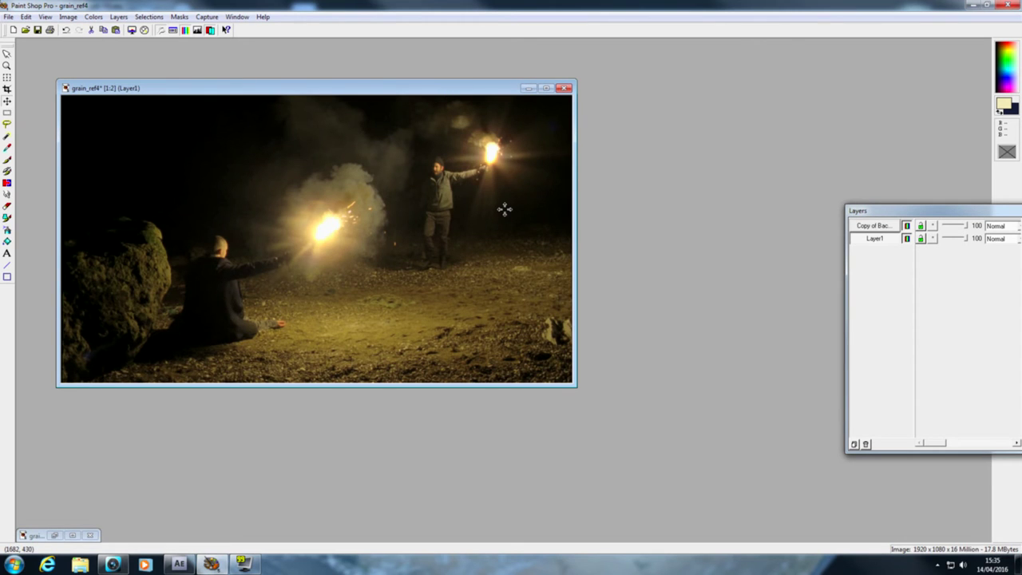
Step: Zoom grain_ref4 to 2:1 and compare Copy of Background against the layer beneath
{"action": "scroll", "coordinate": [305, 159], "scroll_direction": "up", "scroll_amount": 1}
{"action": "scroll", "coordinate": [363, 173], "scroll_direction": "up", "scroll_amount": 1}
{"action": "left_click_drag", "start_coordinate": [244, 176], "coordinate": [520, 203]}
{"action": "scroll", "coordinate": [498, 207], "scroll_direction": "down", "scroll_amount": 1}
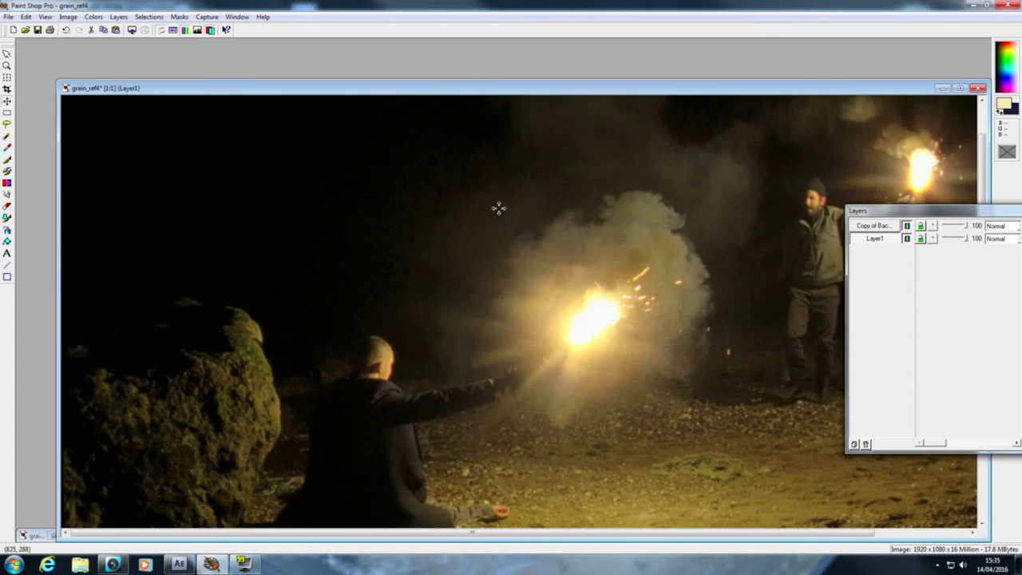
{"action": "scroll", "coordinate": [735, 255], "scroll_direction": "up", "scroll_amount": 1}
{"action": "left_click_drag", "start_coordinate": [677, 533], "coordinate": [626, 533]}
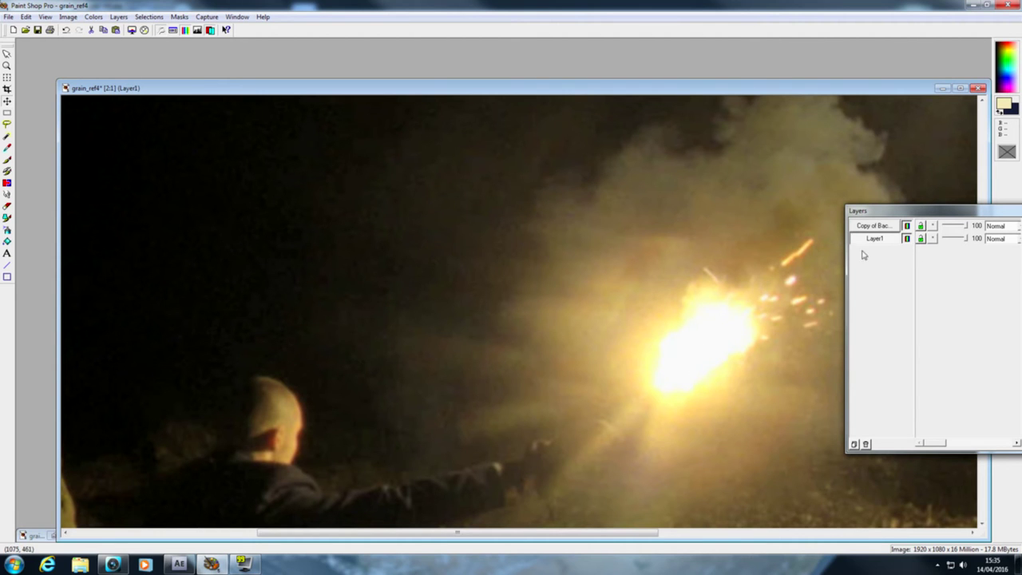
{"action": "left_click", "coordinate": [907, 226]}
{"action": "left_click", "coordinate": [907, 227]}
{"action": "left_click", "coordinate": [907, 226]}
{"action": "left_click", "coordinate": [907, 227]}
{"action": "left_click", "coordinate": [907, 227]}
{"action": "left_click", "coordinate": [907, 227]}
{"action": "left_click", "coordinate": [907, 226]}
{"action": "left_click", "coordinate": [907, 227]}
{"action": "left_click", "coordinate": [907, 227]}
{"action": "left_click", "coordinate": [907, 227]}
{"action": "left_click", "coordinate": [907, 227]}
{"action": "left_click", "coordinate": [907, 227]}
{"action": "left_click", "coordinate": [907, 227]}
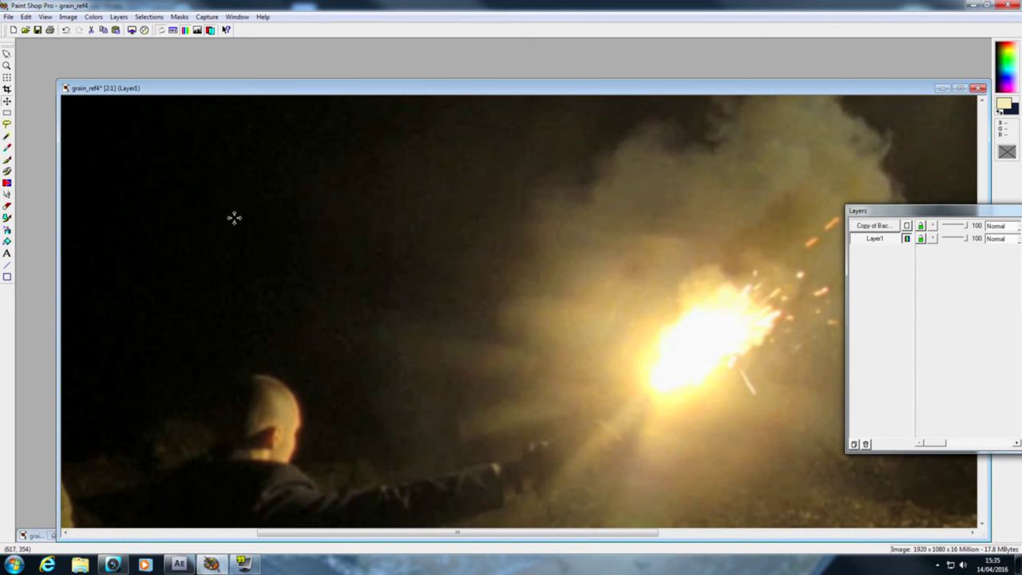
Step: Compare the flash with Copy of Background toggled, keeping the Layers palette fully on screen
{"action": "left_click", "coordinate": [907, 227]}
{"action": "left_click", "coordinate": [907, 226]}
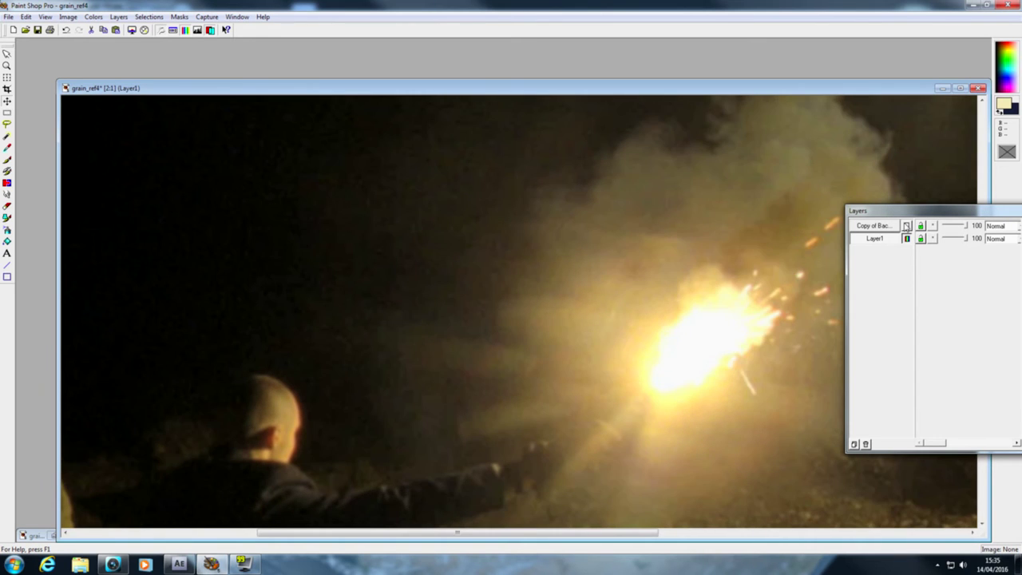
{"action": "left_click", "coordinate": [907, 226]}
{"action": "left_click", "coordinate": [907, 226]}
{"action": "left_click", "coordinate": [907, 227]}
{"action": "left_click", "coordinate": [907, 227]}
{"action": "left_click", "coordinate": [907, 227]}
{"action": "left_click", "coordinate": [907, 227]}
{"action": "left_click", "coordinate": [907, 227]}
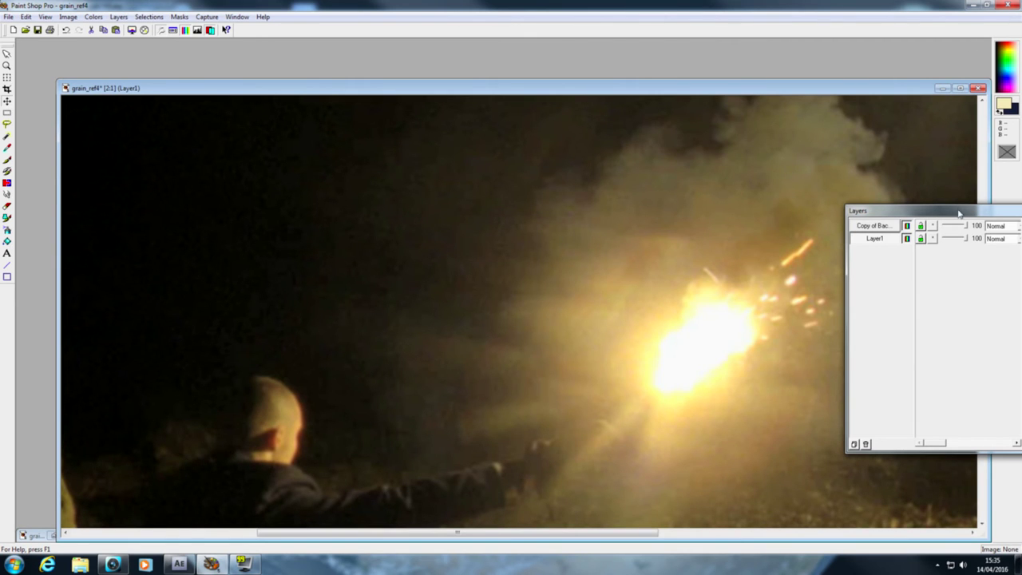
{"action": "left_click_drag", "start_coordinate": [959, 213], "coordinate": [862, 205]}
Step: Return to After Effects at 0:00:14:19 with the composition view at 50%
{"action": "left_click", "coordinate": [179, 563]}
{"action": "left_click_drag", "start_coordinate": [622, 376], "coordinate": [620, 376]}
{"action": "key", "text": "comma"}
{"action": "key", "text": "comma"}
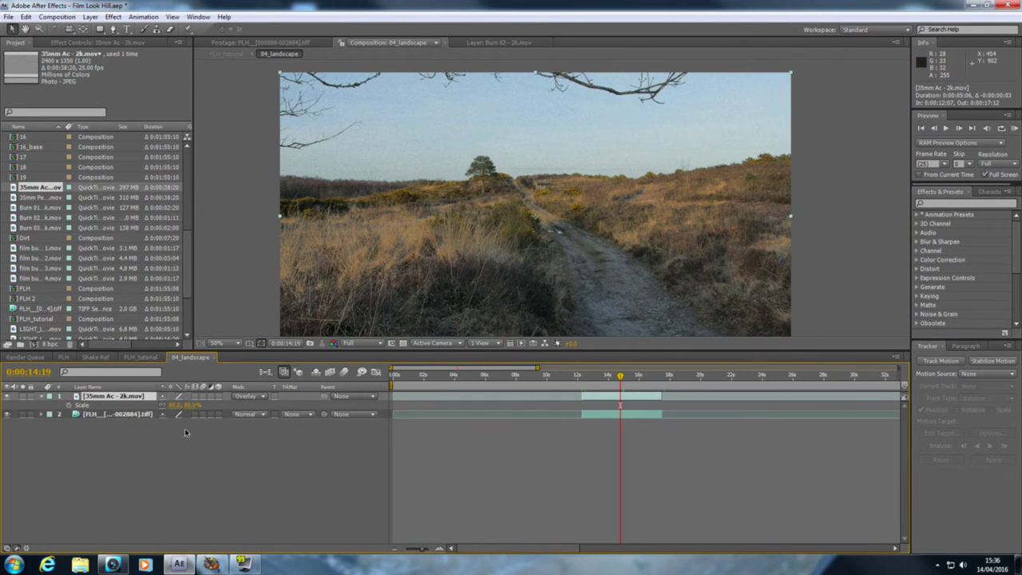
Step: Duplicate the FLH landscape layer and place the 35mm grain layer beneath the copy
{"action": "left_click", "coordinate": [137, 416]}
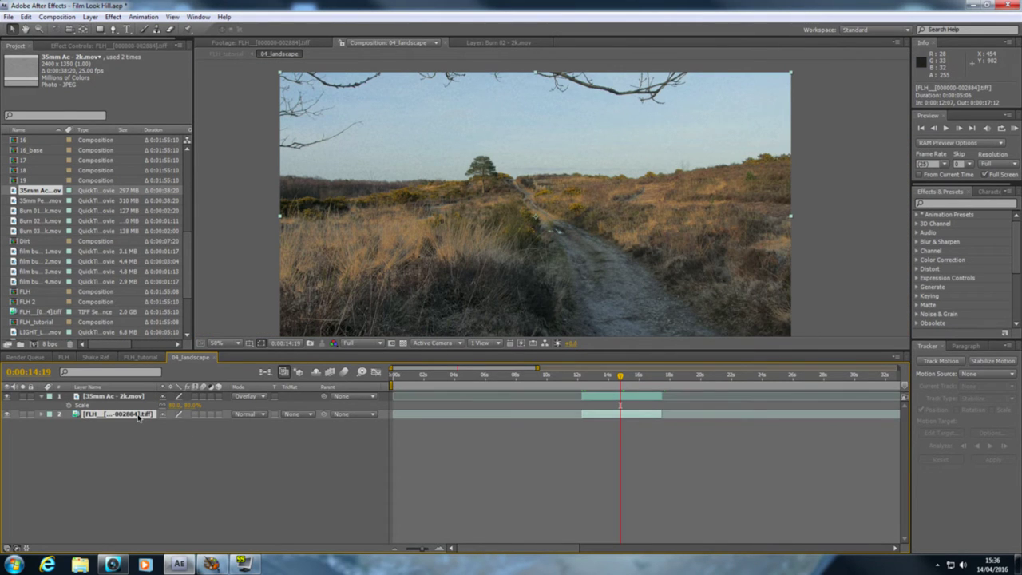
{"action": "key", "text": "ctrl+d"}
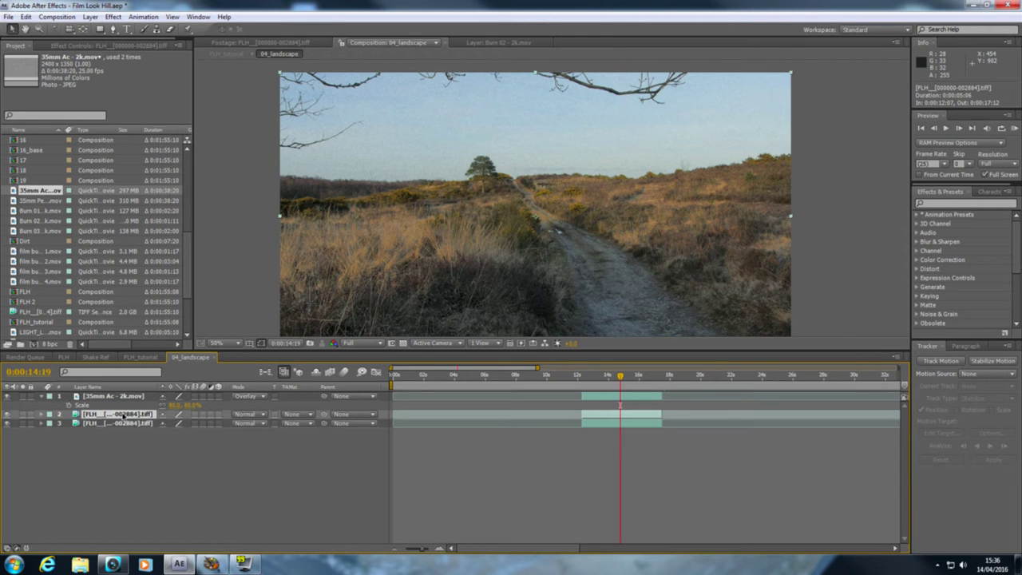
{"action": "left_click_drag", "start_coordinate": [124, 399], "coordinate": [134, 410]}
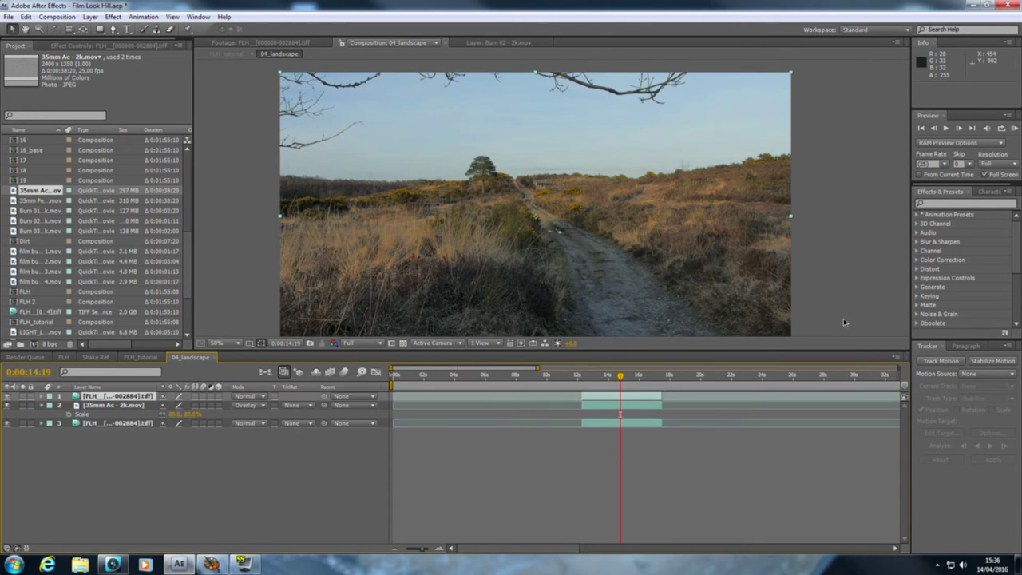
Step: Apply Tint and Brightness & Contrast effects to the top landscape copy
{"action": "left_click", "coordinate": [966, 203]}
{"action": "type", "text": "tint"}
{"action": "left_click_drag", "start_coordinate": [945, 254], "coordinate": [138, 399]}
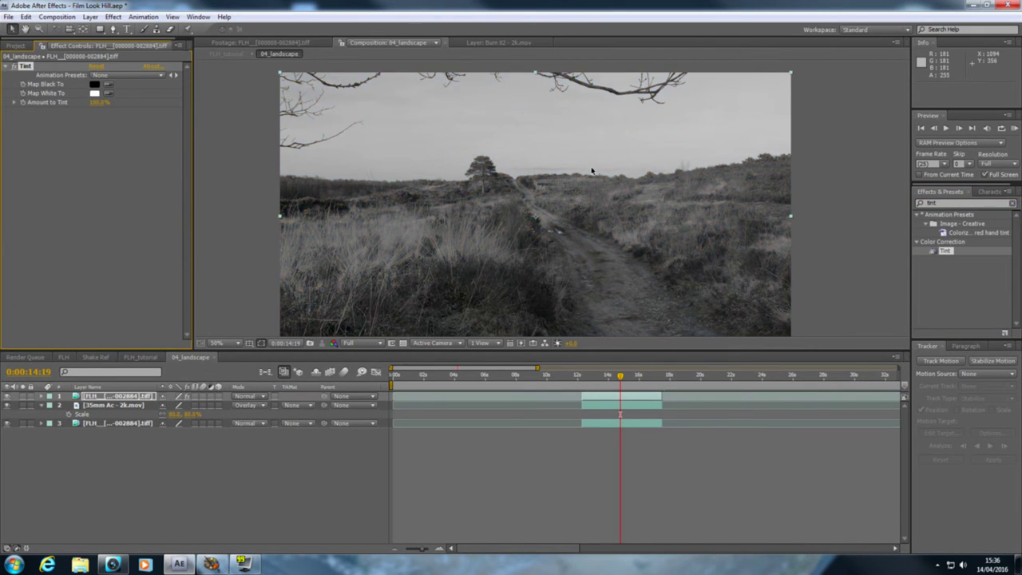
{"action": "left_click", "coordinate": [948, 215]}
{"action": "type", "text": "contrast"}
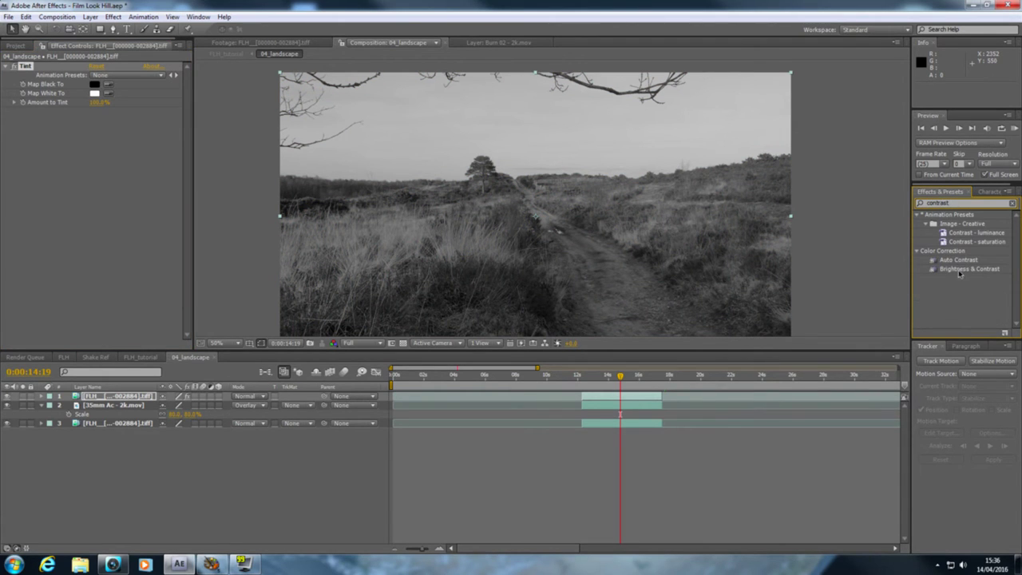
{"action": "left_click_drag", "start_coordinate": [960, 274], "coordinate": [103, 170]}
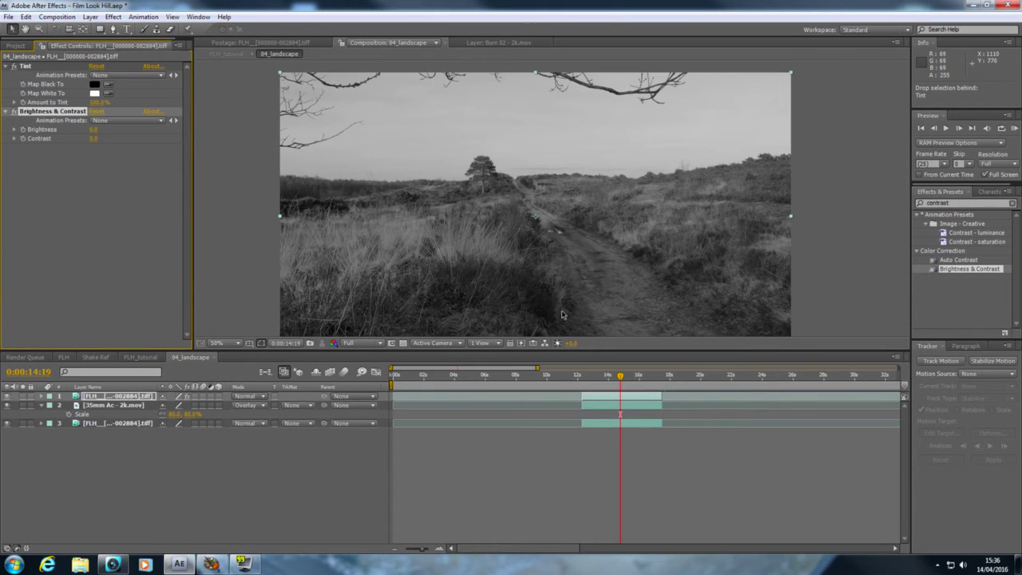
Step: Set the copy's Brightness to −14.0 and Contrast to 20.0, framing the tree and path
{"action": "left_click_drag", "start_coordinate": [548, 296], "coordinate": [548, 232]}
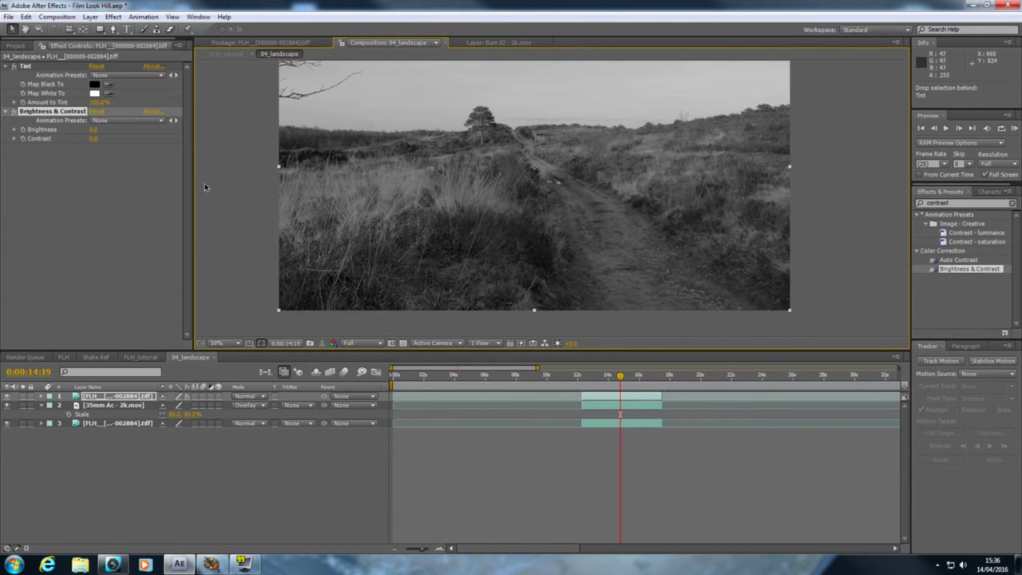
{"action": "left_click_drag", "start_coordinate": [98, 140], "coordinate": [95, 134]}
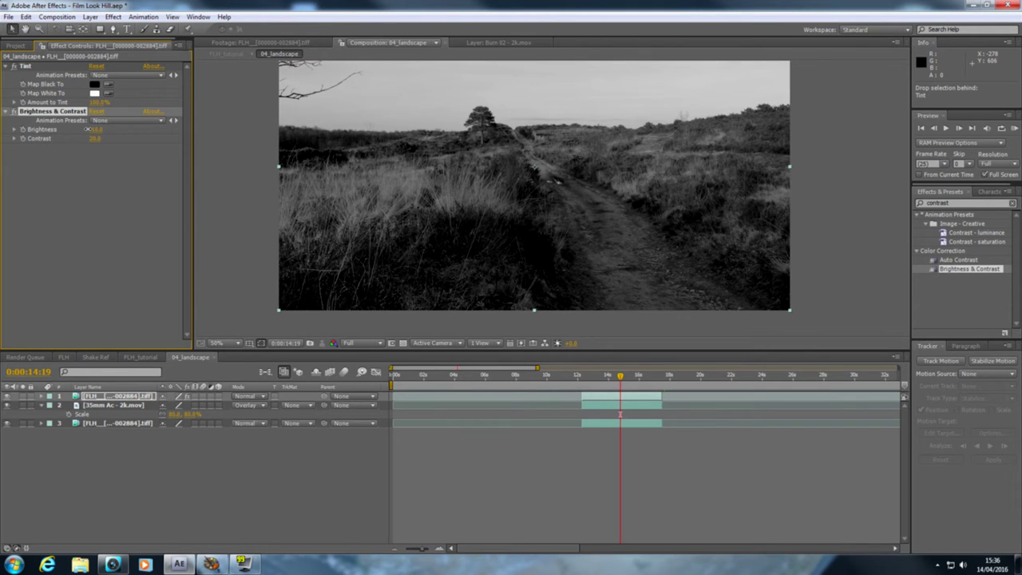
{"action": "scroll", "coordinate": [562, 286], "scroll_direction": "up", "scroll_amount": 2}
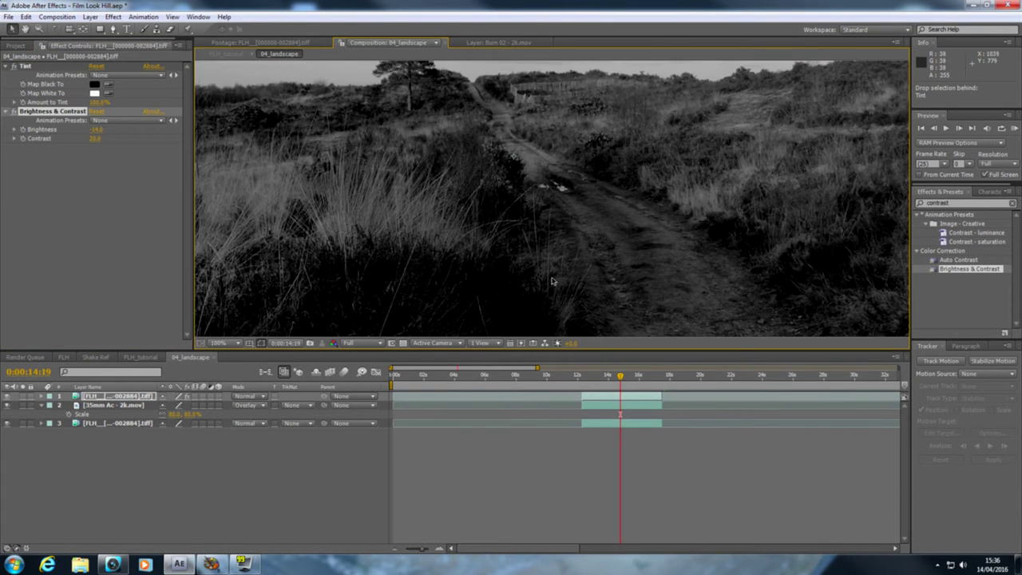
{"action": "left_click_drag", "start_coordinate": [551, 282], "coordinate": [535, 217]}
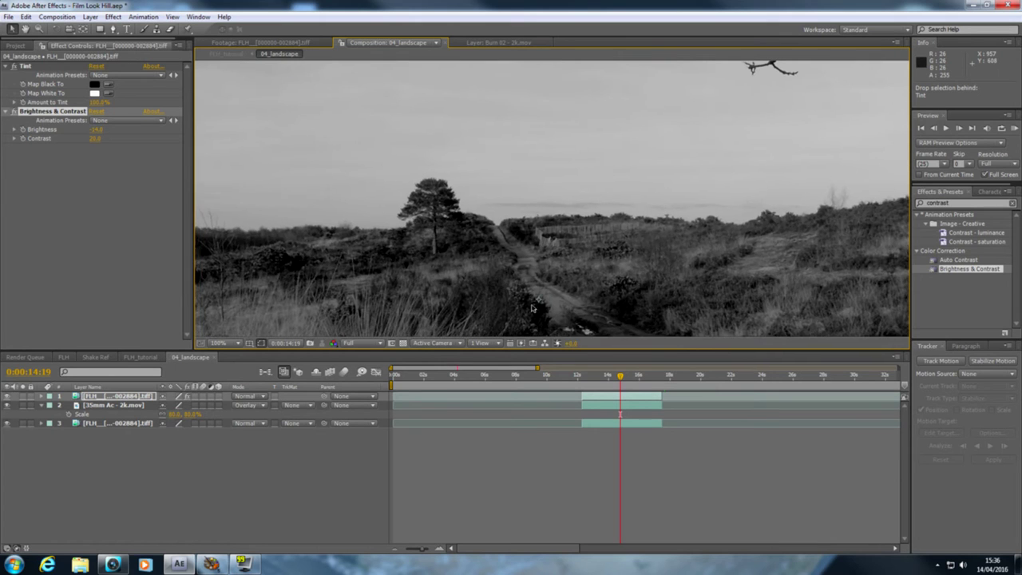
{"action": "left_click_drag", "start_coordinate": [539, 187], "coordinate": [532, 214]}
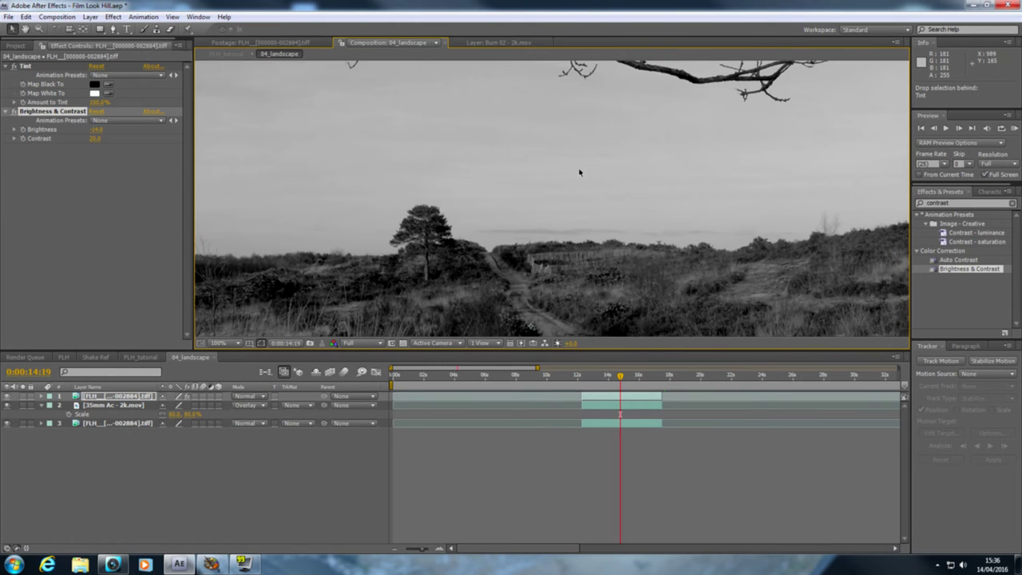
{"action": "left_click_drag", "start_coordinate": [616, 282], "coordinate": [606, 191]}
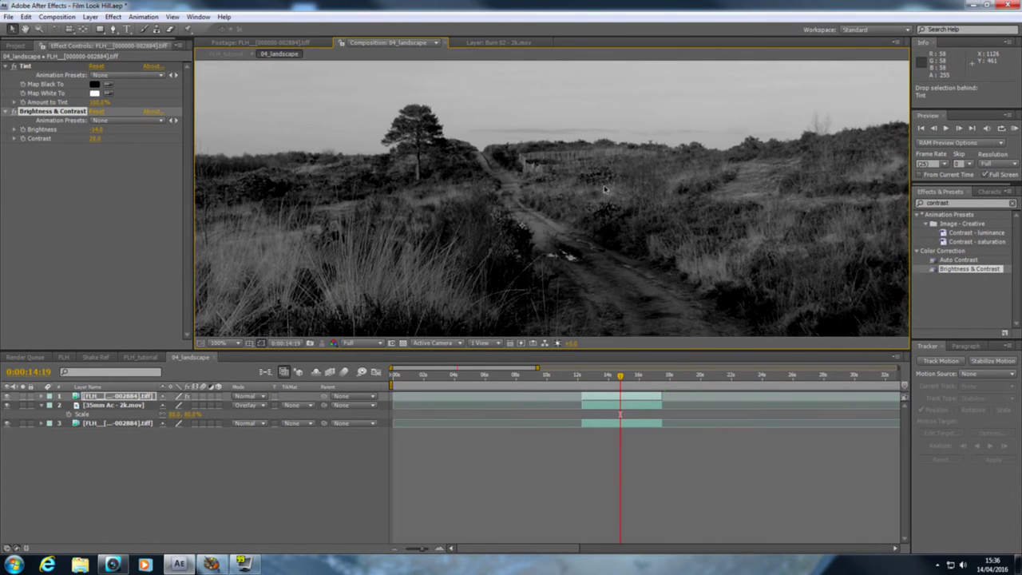
Step: Set the 35mm grain layer's Track Matte to Luma Inverted Matte
{"action": "left_click", "coordinate": [291, 405]}
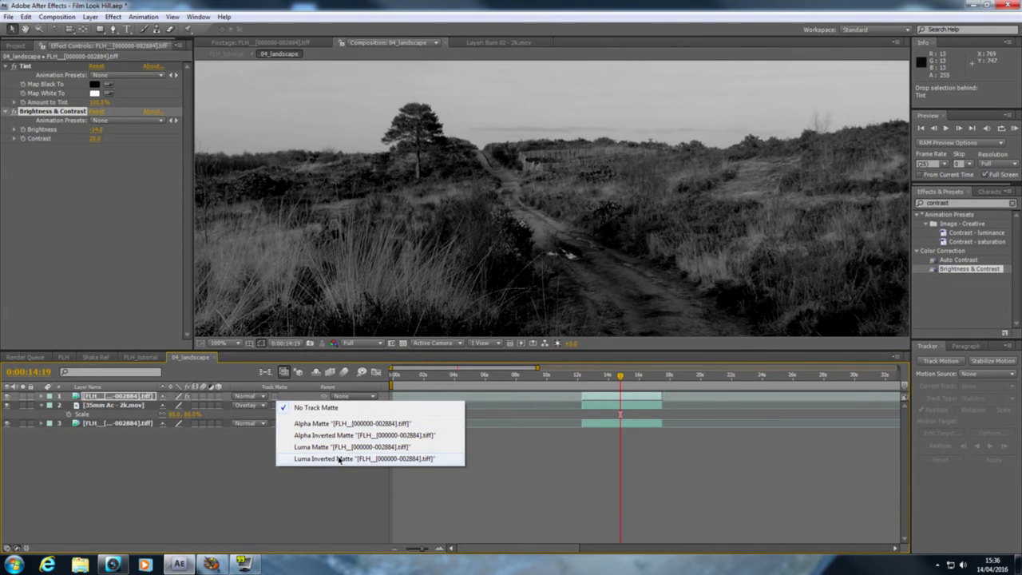
{"action": "left_click", "coordinate": [338, 460]}
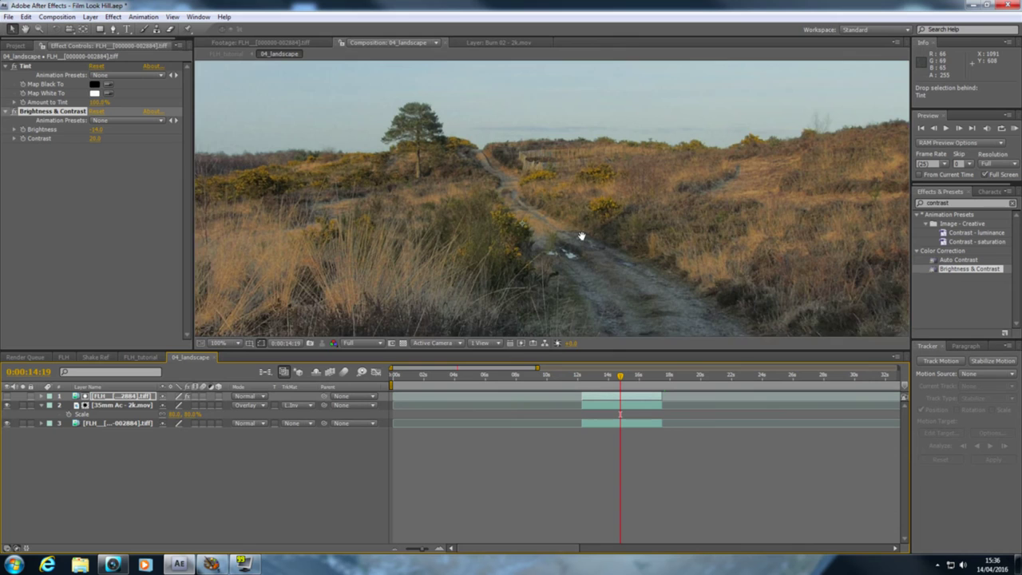
{"action": "scroll", "coordinate": [582, 233], "scroll_direction": "down", "scroll_amount": 2}
Step: Hide the black-and-white copy and colour landscape layers to view the matted grain alone
{"action": "left_click", "coordinate": [7, 396]}
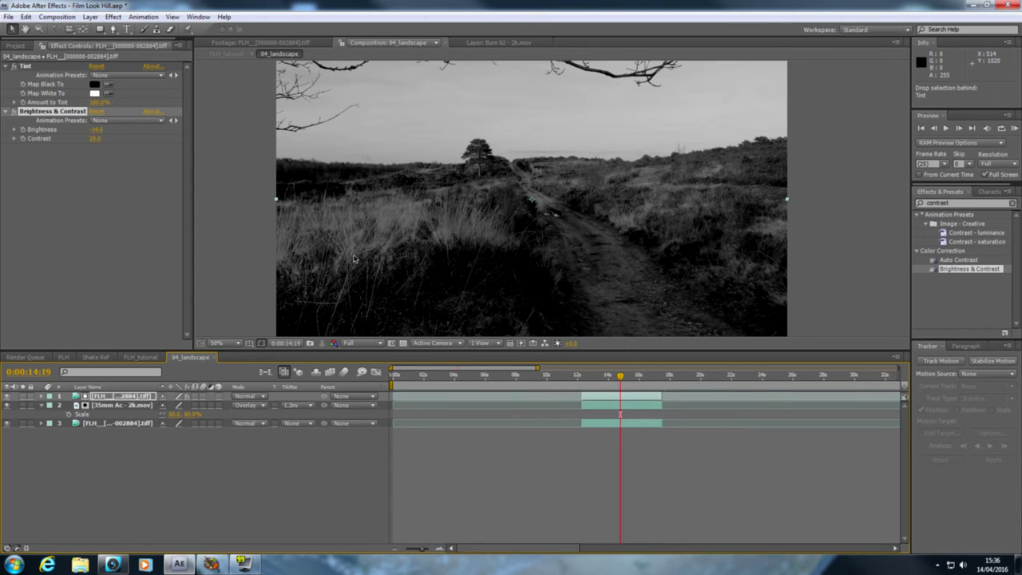
{"action": "scroll", "coordinate": [456, 189], "scroll_direction": "up", "scroll_amount": 2}
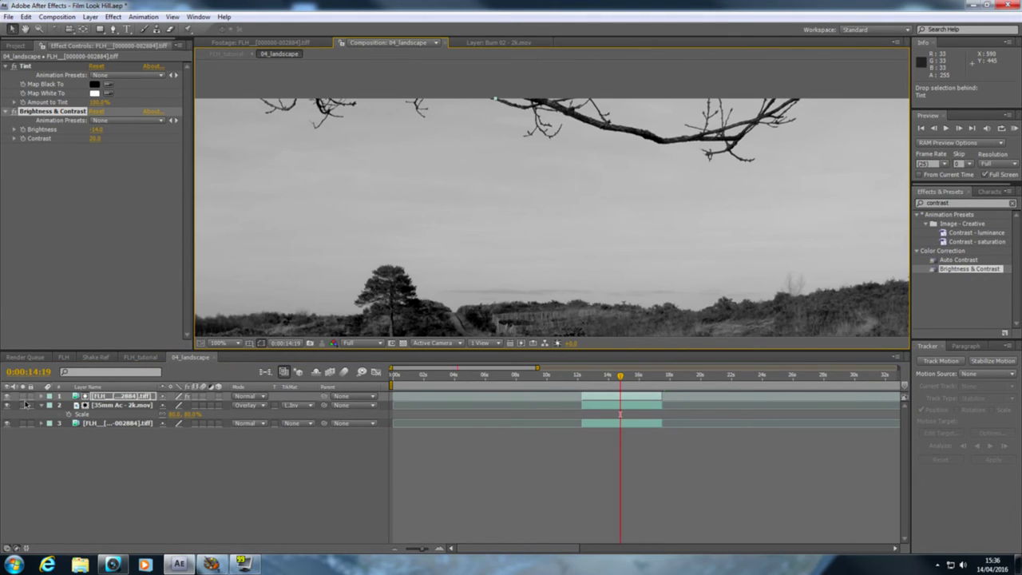
{"action": "left_click", "coordinate": [7, 396]}
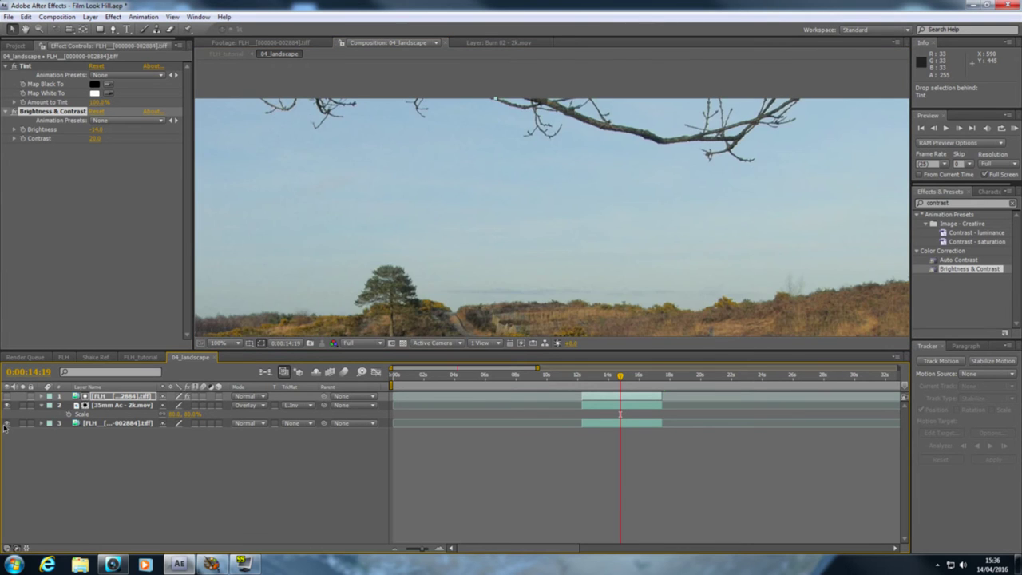
{"action": "left_click", "coordinate": [7, 422]}
{"action": "scroll", "coordinate": [591, 120], "scroll_direction": "down", "scroll_amount": 3}
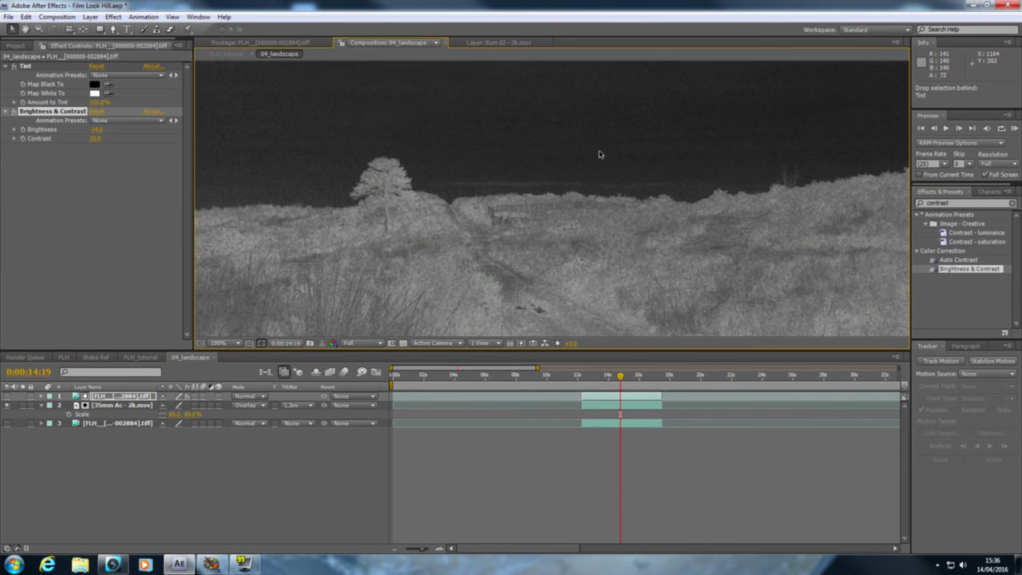
{"action": "scroll", "coordinate": [598, 154], "scroll_direction": "down", "scroll_amount": 2}
Step: Enable the transparency grid and inspect the matted grain across the composition
{"action": "left_click", "coordinate": [404, 344]}
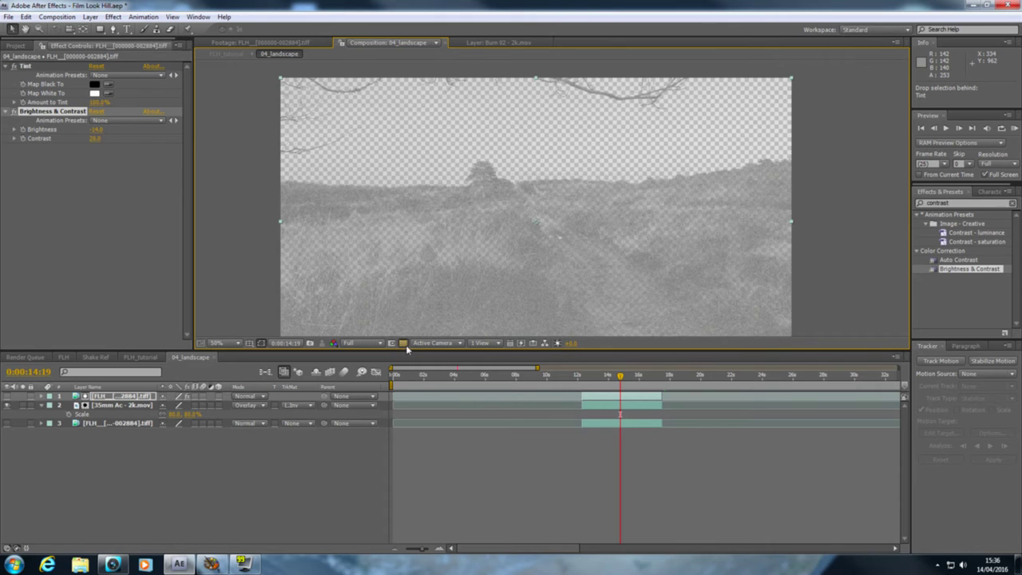
{"action": "scroll", "coordinate": [568, 169], "scroll_direction": "down", "scroll_amount": 2}
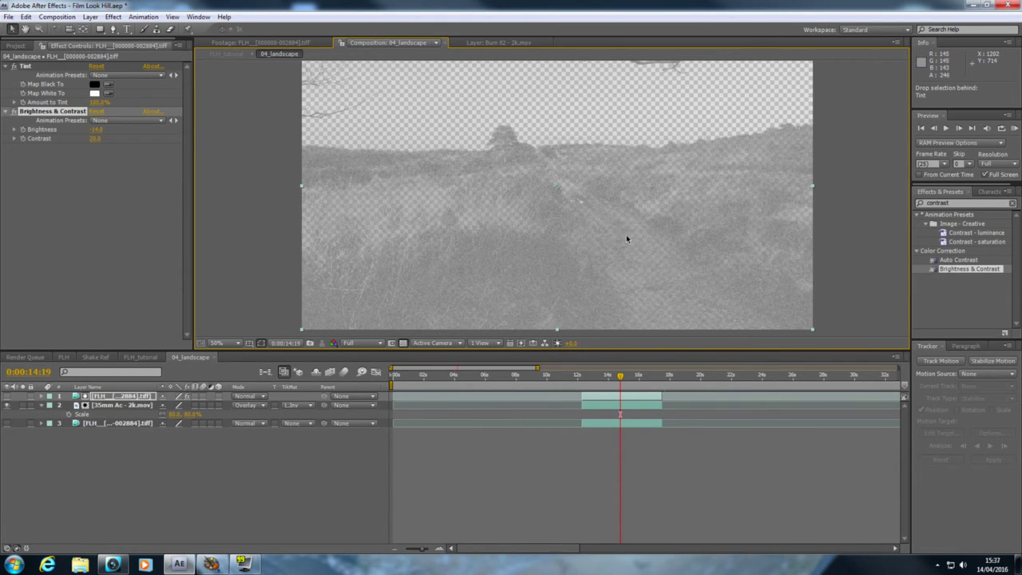
{"action": "scroll", "coordinate": [646, 251], "scroll_direction": "up", "scroll_amount": 2}
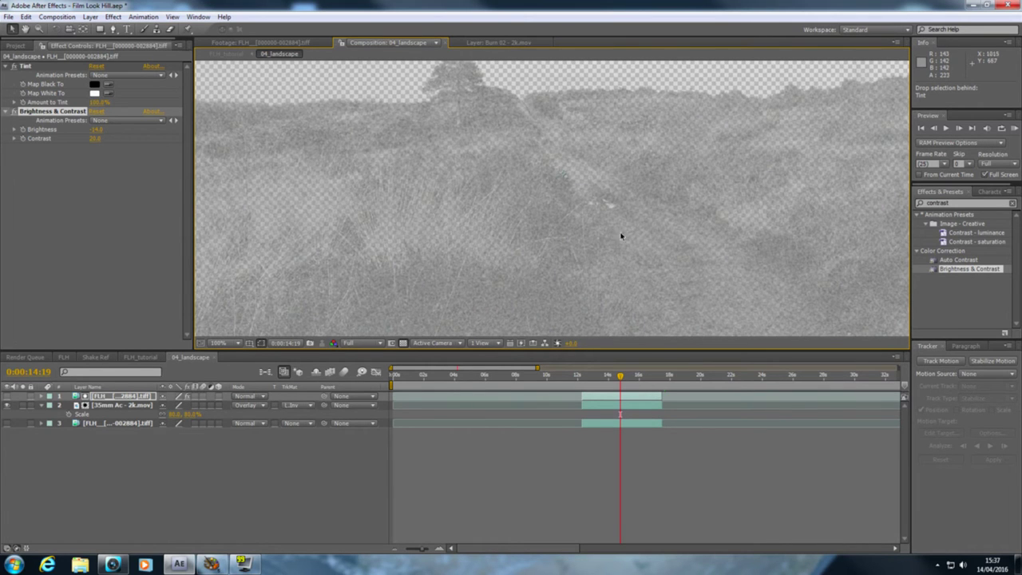
{"action": "left_click_drag", "start_coordinate": [626, 136], "coordinate": [564, 179]}
{"action": "left_click_drag", "start_coordinate": [713, 249], "coordinate": [679, 221]}
{"action": "left_click_drag", "start_coordinate": [532, 175], "coordinate": [540, 210]}
{"action": "scroll", "coordinate": [558, 196], "scroll_direction": "up", "scroll_amount": 1}
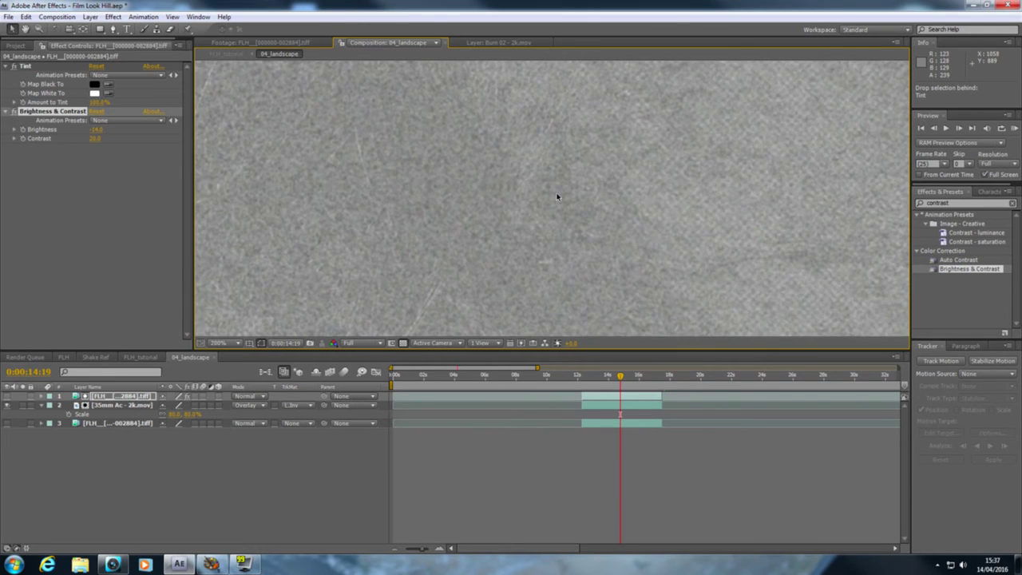
{"action": "scroll", "coordinate": [563, 207], "scroll_direction": "down", "scroll_amount": 1}
{"action": "left_click_drag", "start_coordinate": [625, 166], "coordinate": [618, 185]}
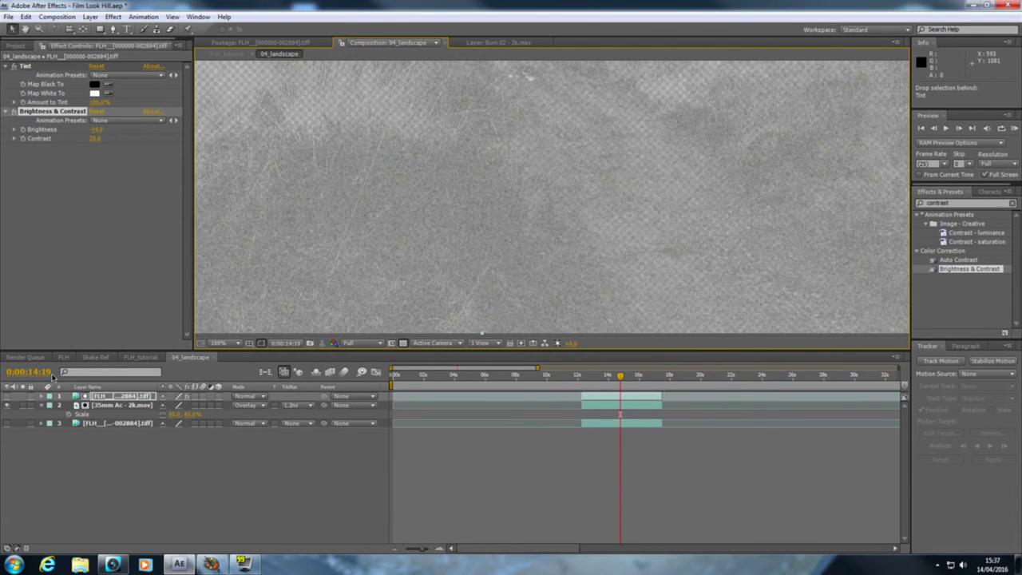
Step: Turn the colour landscape layer back on and hide the black-and-white copy
{"action": "left_click", "coordinate": [6, 423]}
{"action": "left_click", "coordinate": [6, 396]}
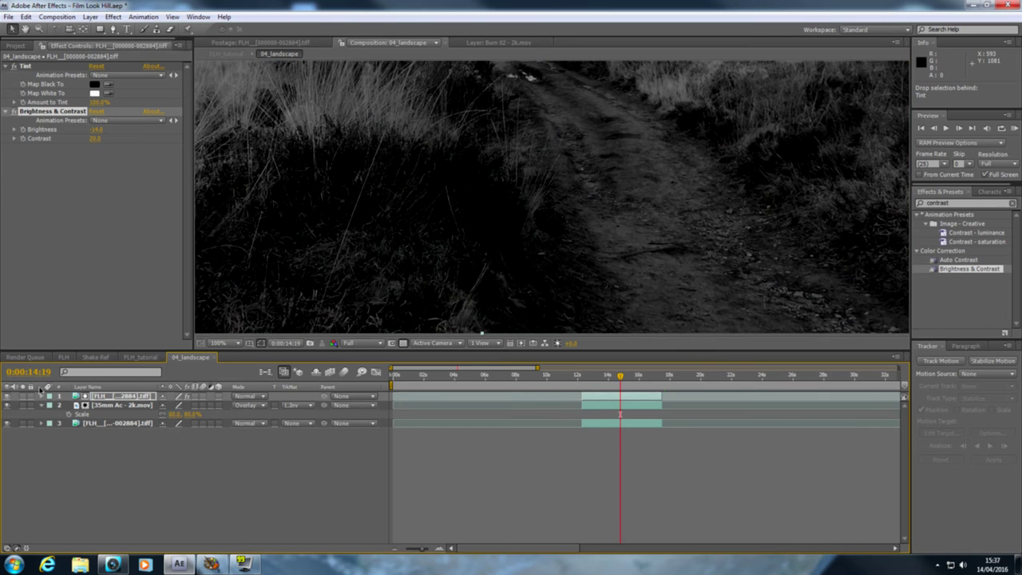
{"action": "left_click", "coordinate": [7, 396]}
{"action": "scroll", "coordinate": [548, 151], "scroll_direction": "down", "scroll_amount": 5}
{"action": "scroll", "coordinate": [548, 151], "scroll_direction": "up", "scroll_amount": 5}
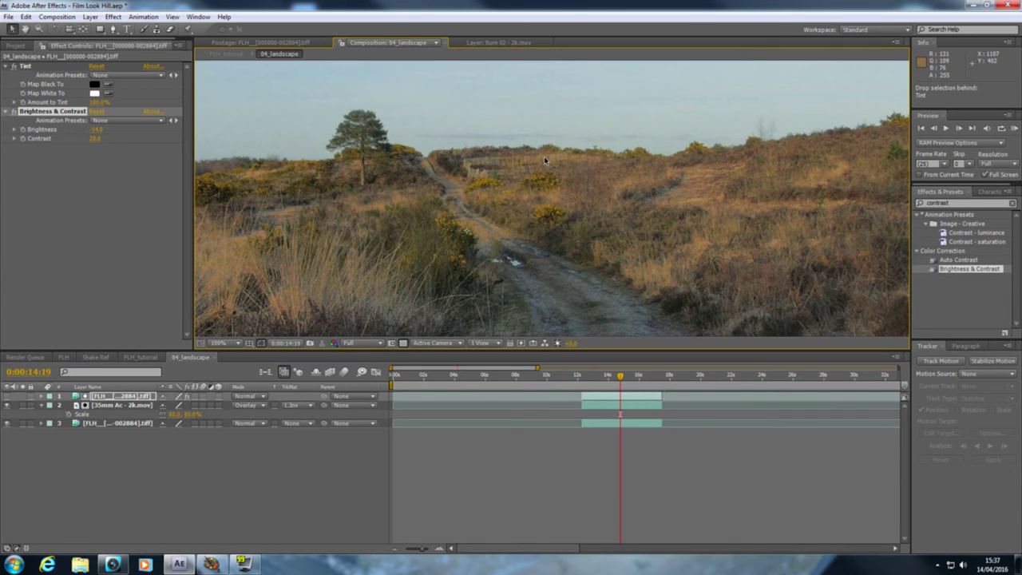
{"action": "scroll", "coordinate": [550, 166], "scroll_direction": "down", "scroll_amount": 2}
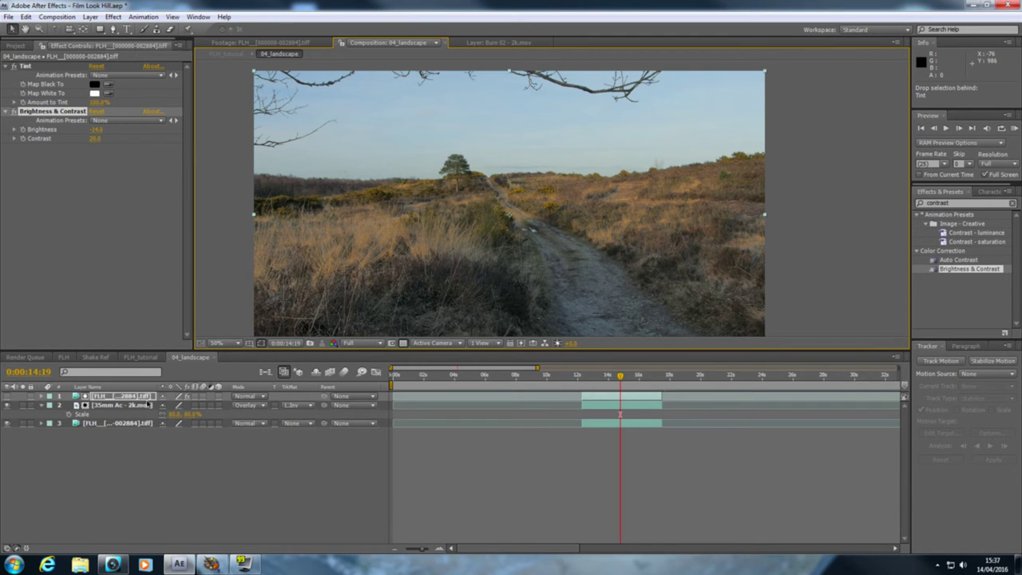
Step: Set the matte copy's Brightness to −27.0 and Contrast to 15.0, then open FLH_tutorial
{"action": "left_click", "coordinate": [140, 397]}
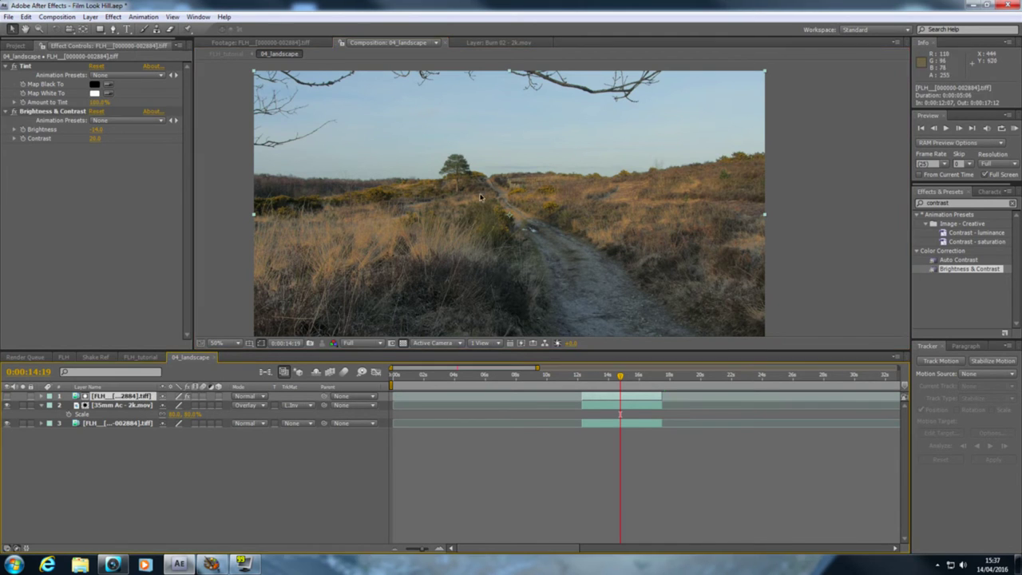
{"action": "left_click_drag", "start_coordinate": [482, 140], "coordinate": [502, 193]}
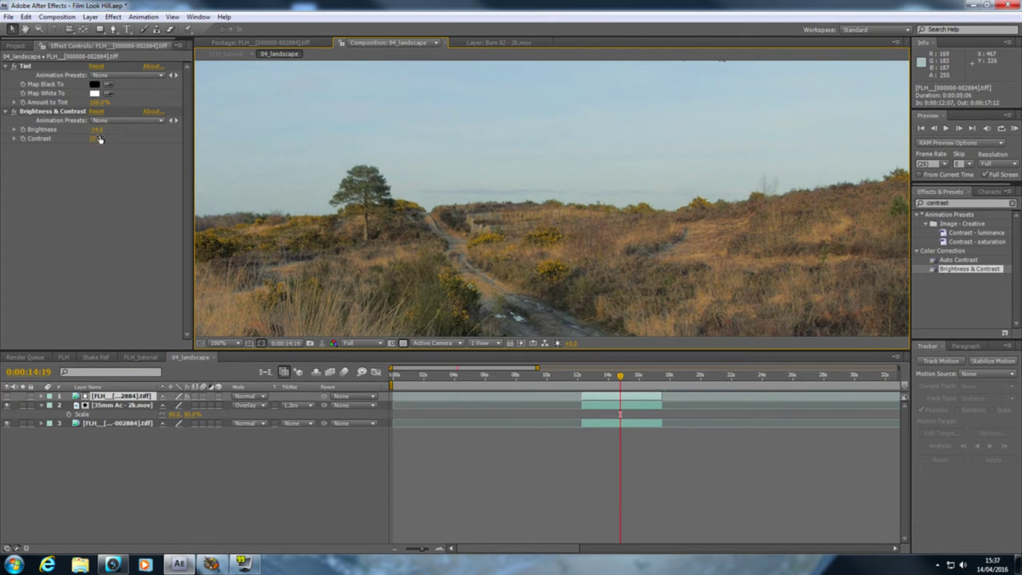
{"action": "left_click_drag", "start_coordinate": [97, 130], "coordinate": [95, 130]}
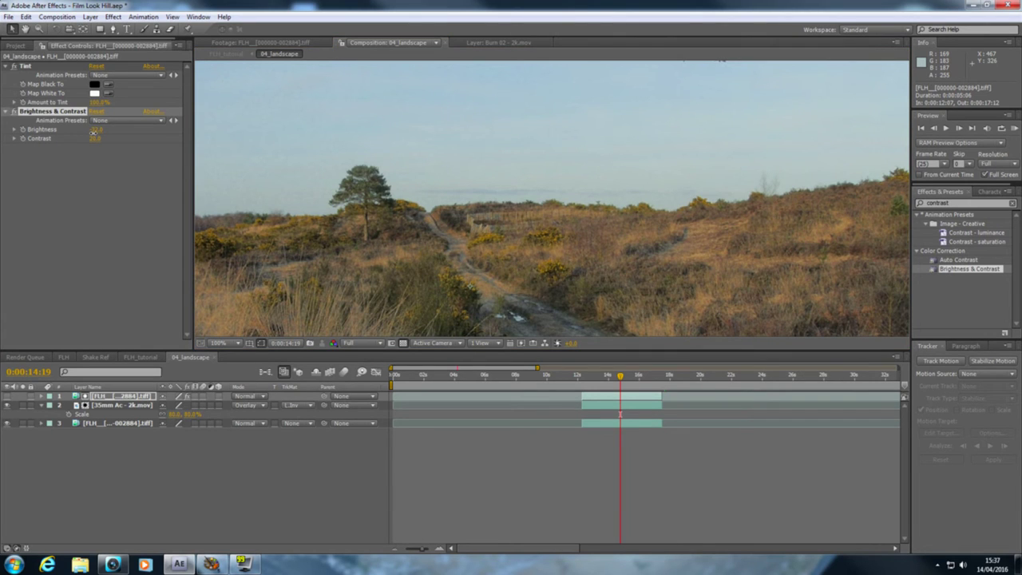
{"action": "left_click_drag", "start_coordinate": [95, 138], "coordinate": [96, 145]}
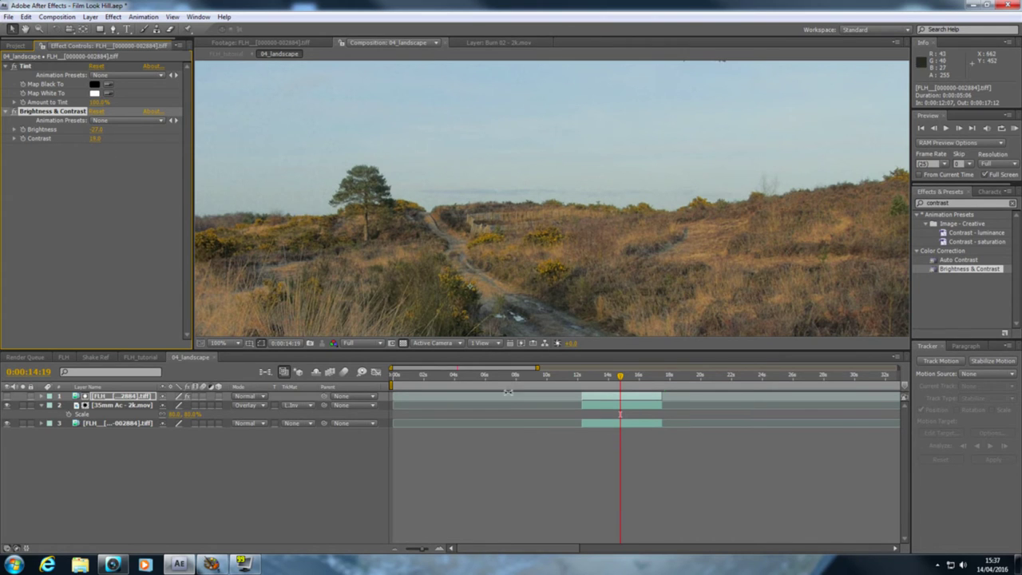
{"action": "left_click", "coordinate": [141, 357]}
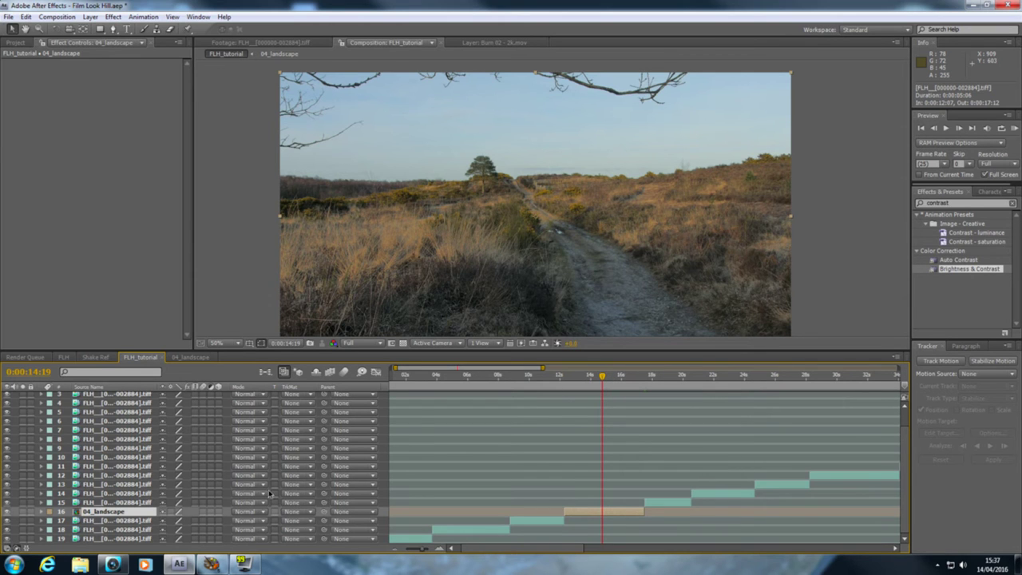
Step: In Vegas, move the playhead near 00:10:29 to preview the clapperboard slate shot
{"action": "left_click", "coordinate": [114, 565]}
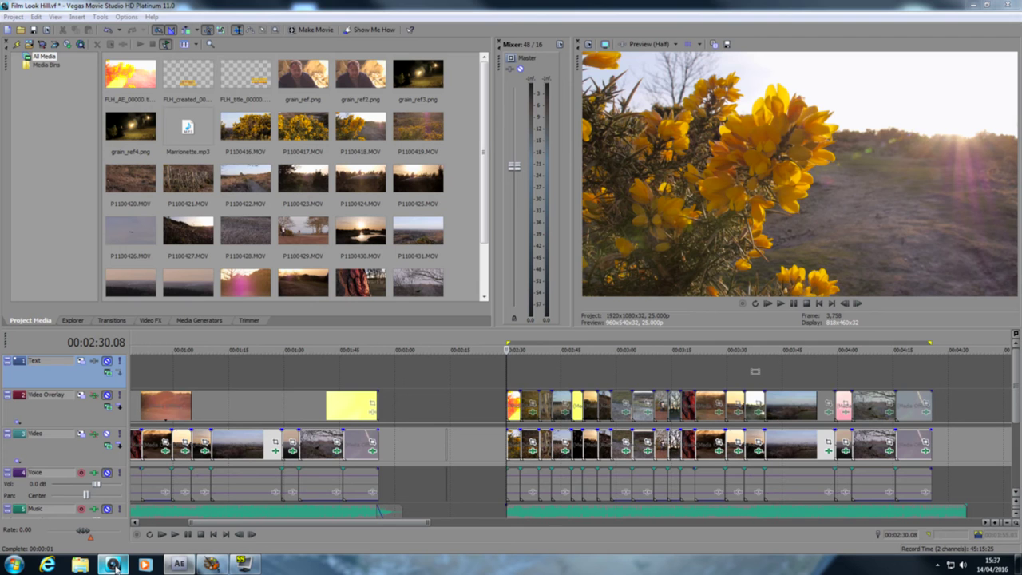
{"action": "scroll", "coordinate": [961, 445], "scroll_direction": "down", "scroll_amount": 3}
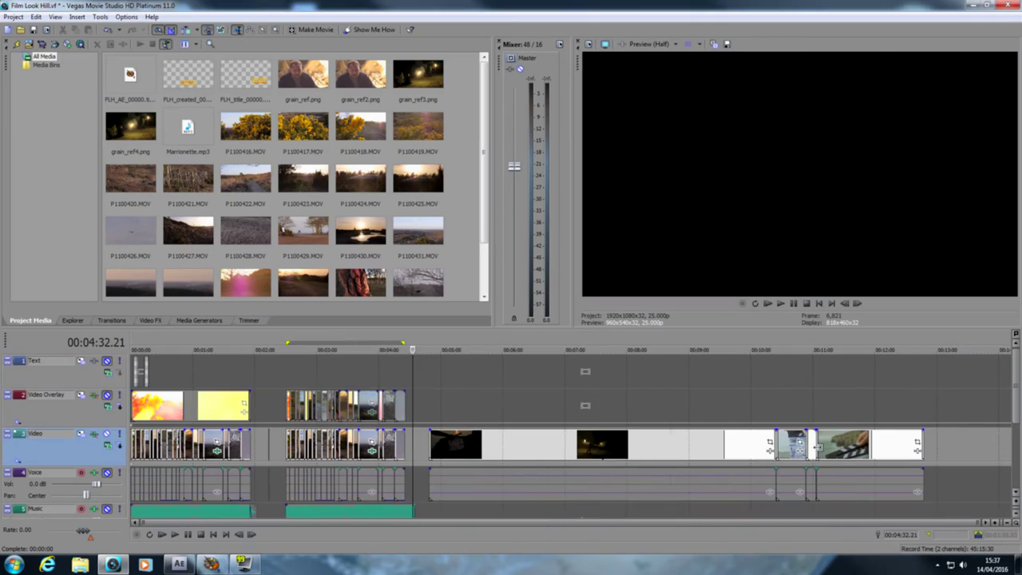
{"action": "left_click", "coordinate": [782, 419]}
{"action": "scroll", "coordinate": [632, 416], "scroll_direction": "up", "scroll_amount": 3}
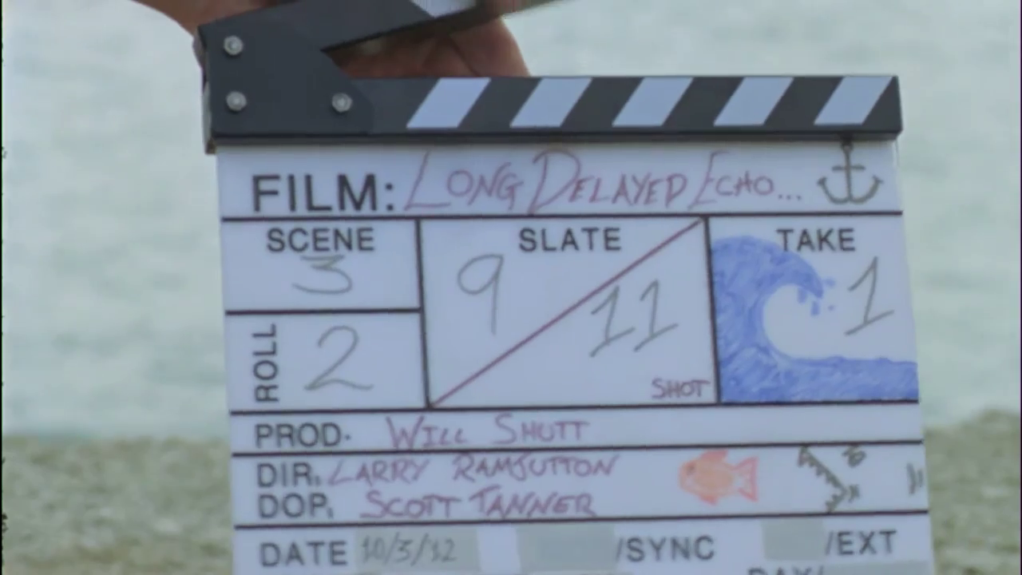
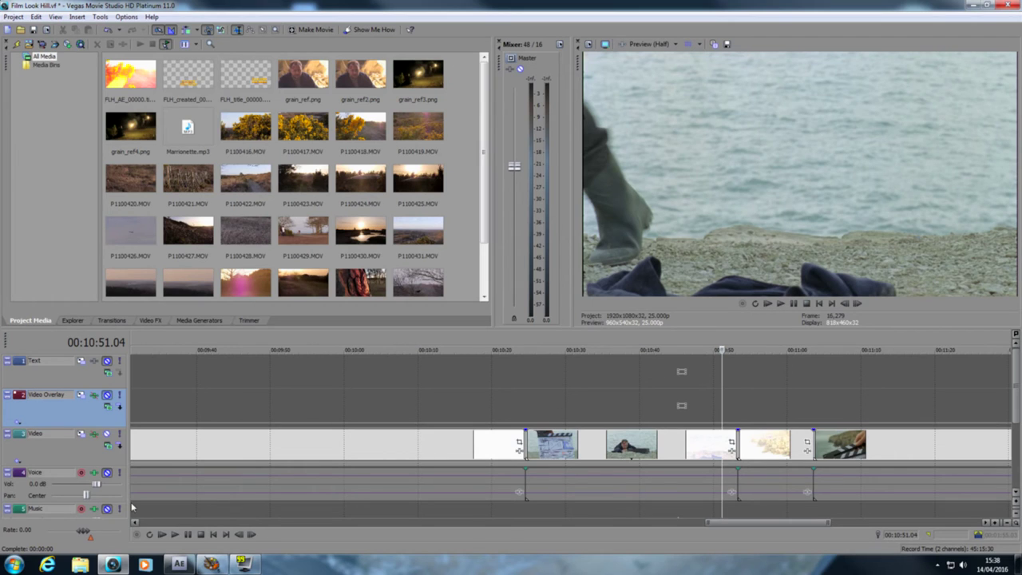
Step: Bring After Effects to the front from the Windows taskbar
{"action": "left_click", "coordinate": [179, 564]}
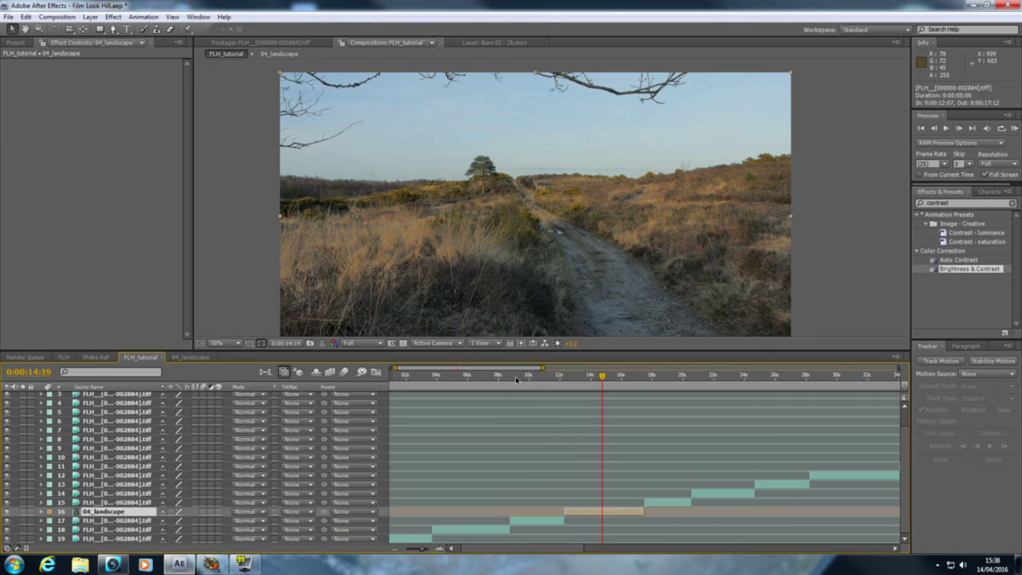
Step: Open the Shake Ref composition and scrub through the shaky gravel footage
{"action": "left_click", "coordinate": [96, 357]}
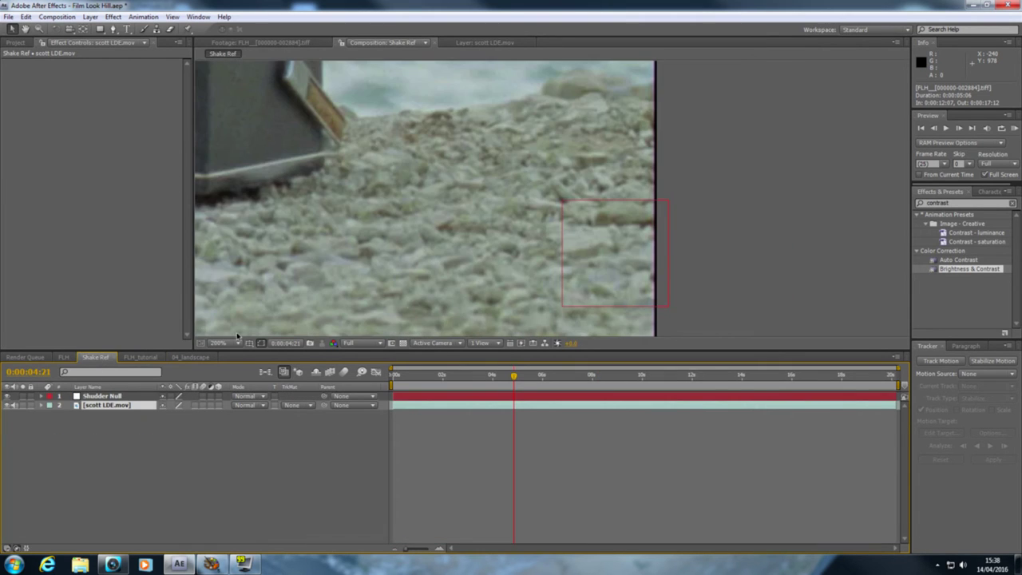
{"action": "left_click_drag", "start_coordinate": [426, 183], "coordinate": [639, 192]}
{"action": "scroll", "coordinate": [639, 192], "scroll_direction": "down", "scroll_amount": 3}
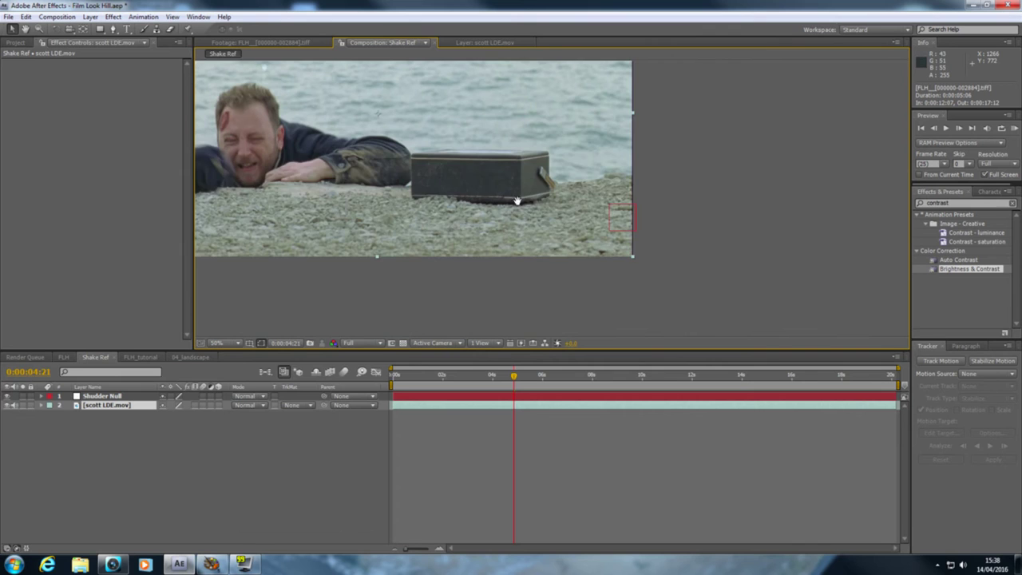
{"action": "scroll", "coordinate": [598, 270], "scroll_direction": "up", "scroll_amount": 1}
{"action": "left_click", "coordinate": [435, 388]}
{"action": "left_click_drag", "start_coordinate": [435, 376], "coordinate": [589, 377]}
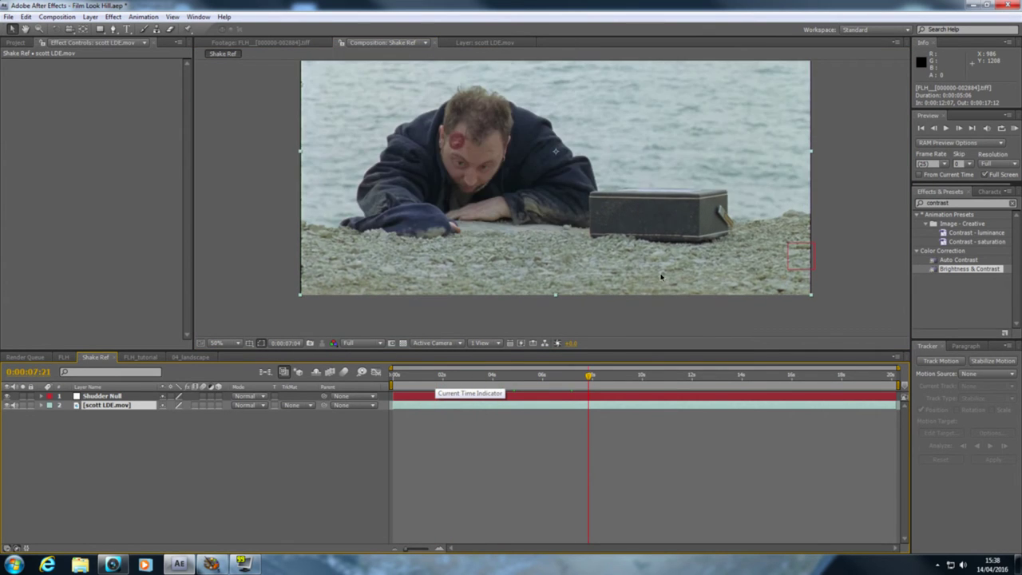
{"action": "scroll", "coordinate": [450, 211], "scroll_direction": "up", "scroll_amount": 2}
{"action": "scroll", "coordinate": [620, 235], "scroll_direction": "up", "scroll_amount": 4}
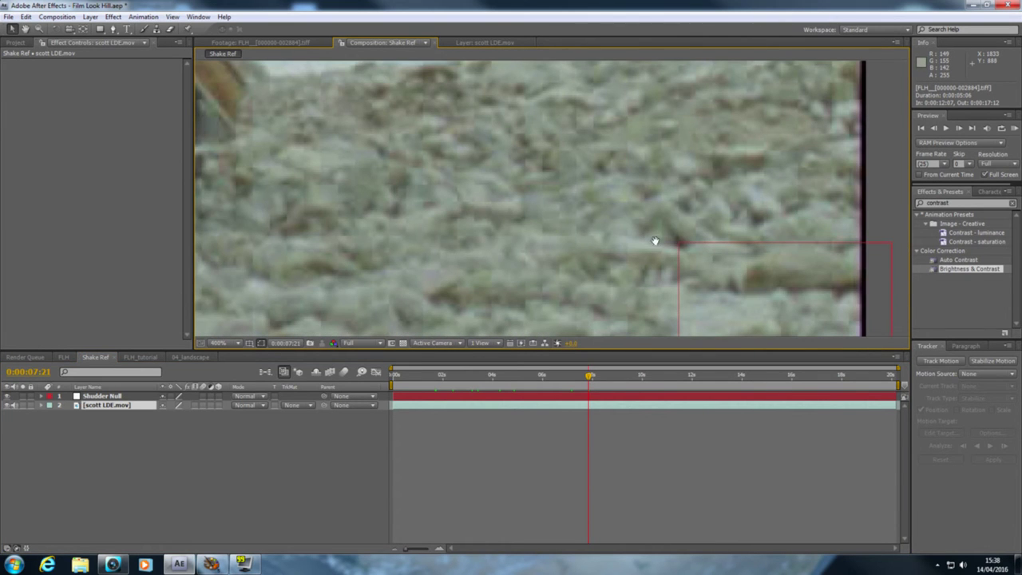
Step: Motion-track scott LDE.mov with the track point placed on a gravel feature
{"action": "left_click", "coordinate": [130, 408]}
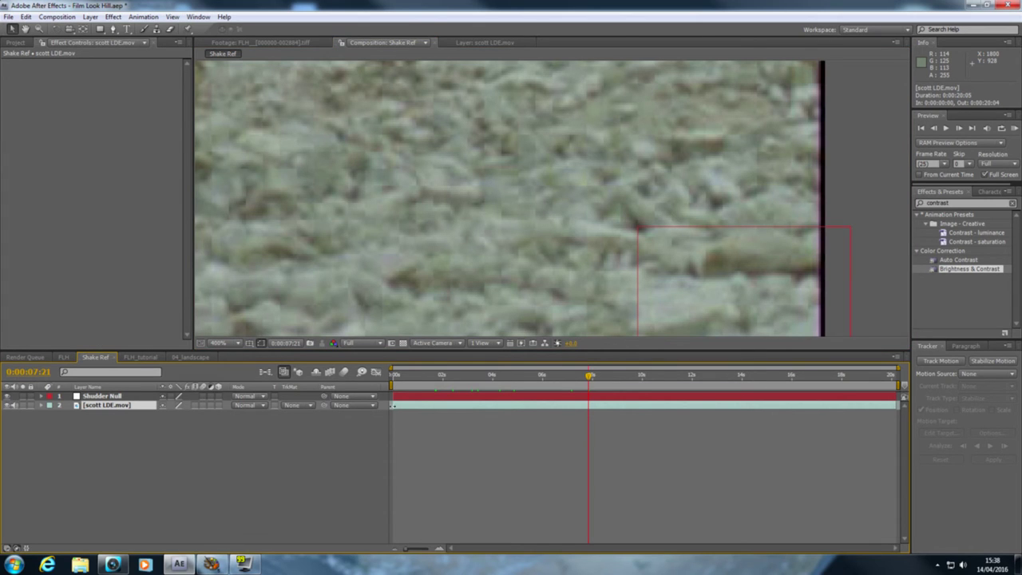
{"action": "left_click", "coordinate": [929, 363]}
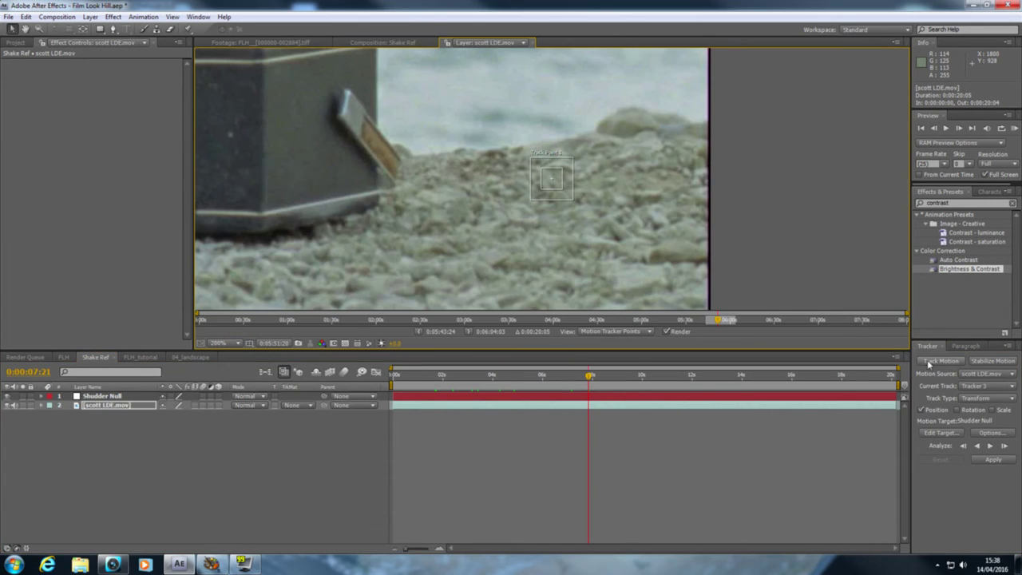
{"action": "left_click_drag", "start_coordinate": [561, 187], "coordinate": [620, 247]}
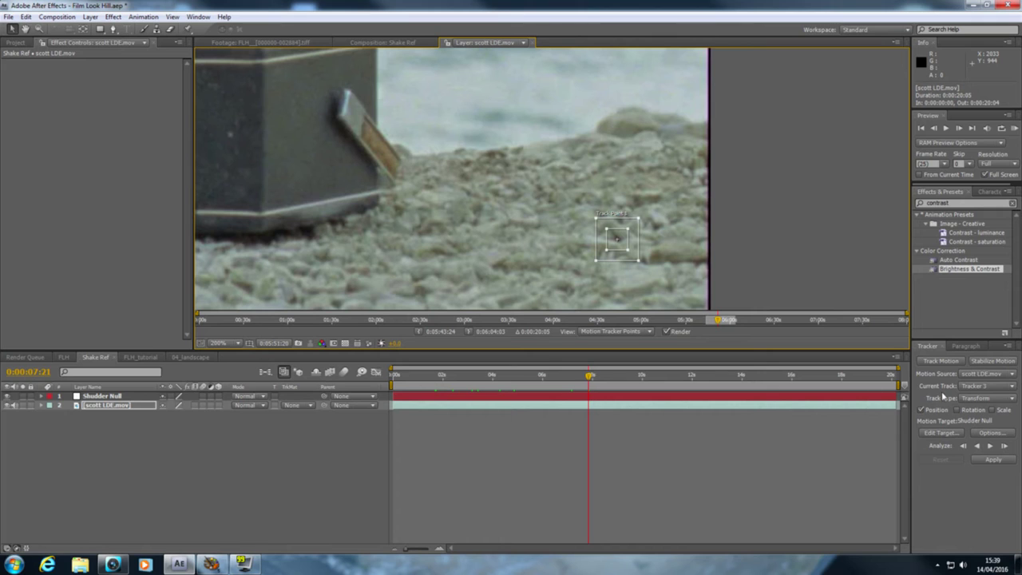
Step: Check the Shudder Null's tracked transform keyframes against the footage, then select the null
{"action": "left_click", "coordinate": [118, 397]}
{"action": "double_click", "coordinate": [117, 397]}
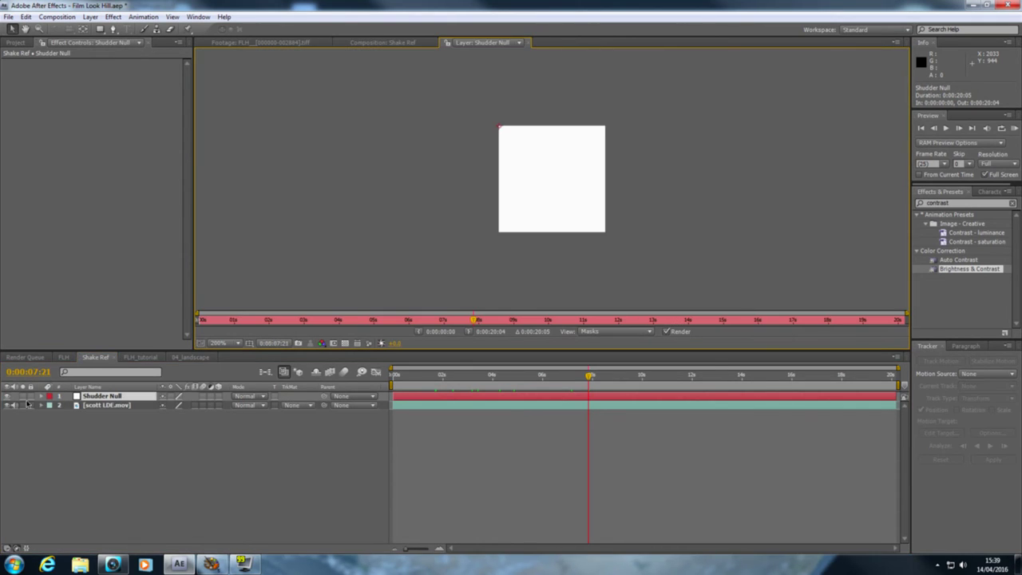
{"action": "left_click", "coordinate": [43, 397]}
{"action": "mouse_move", "coordinate": [393, 384]}
{"action": "left_mouse_down"}
{"action": "mouse_move", "coordinate": [899, 381]}
{"action": "mouse_move", "coordinate": [390, 386]}
{"action": "left_mouse_up"}
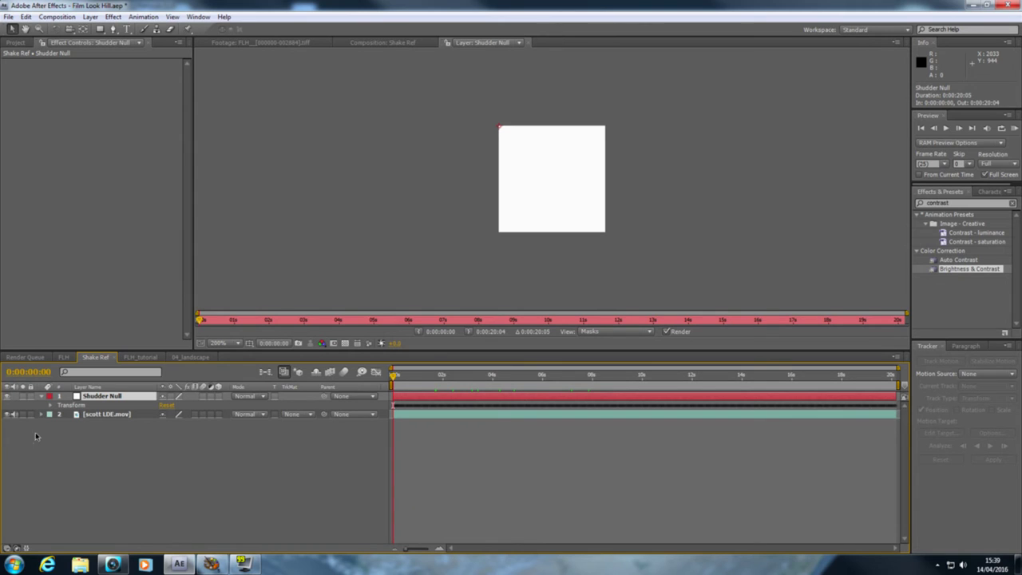
{"action": "left_click", "coordinate": [67, 409]}
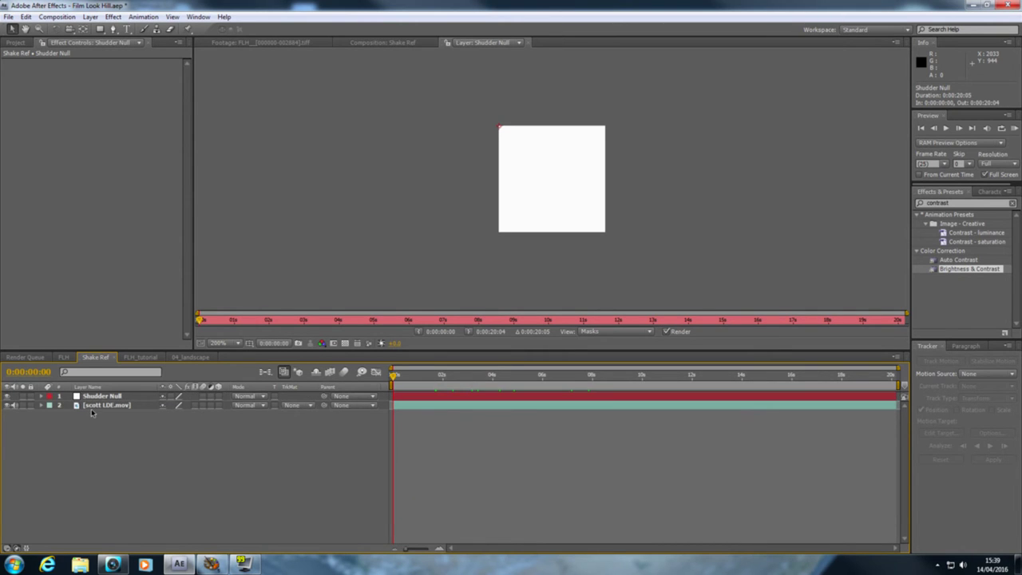
{"action": "left_click", "coordinate": [379, 40]}
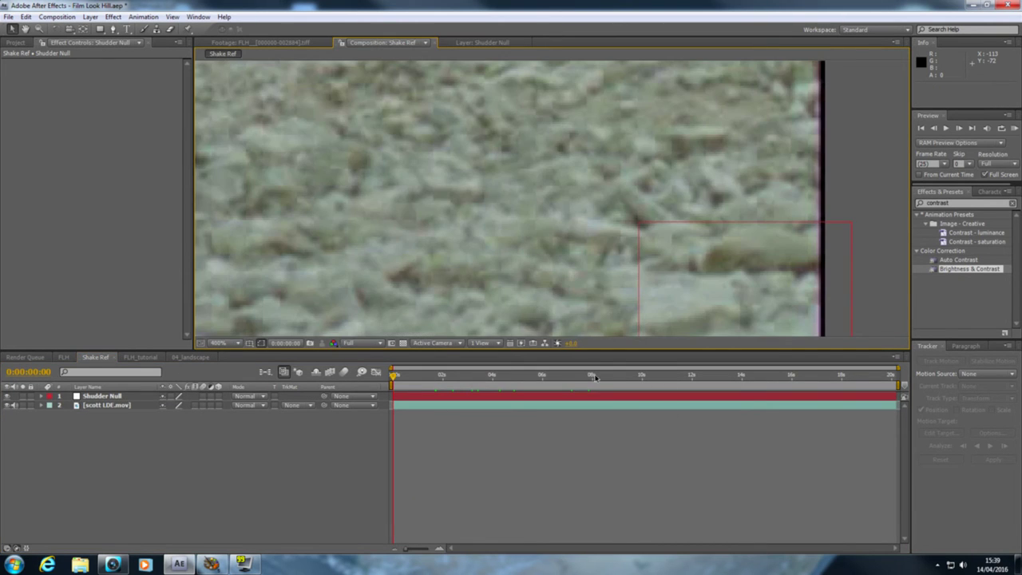
{"action": "key", "text": "comma"}
{"action": "left_click_drag", "start_coordinate": [392, 380], "coordinate": [897, 389]}
{"action": "left_click", "coordinate": [94, 396]}
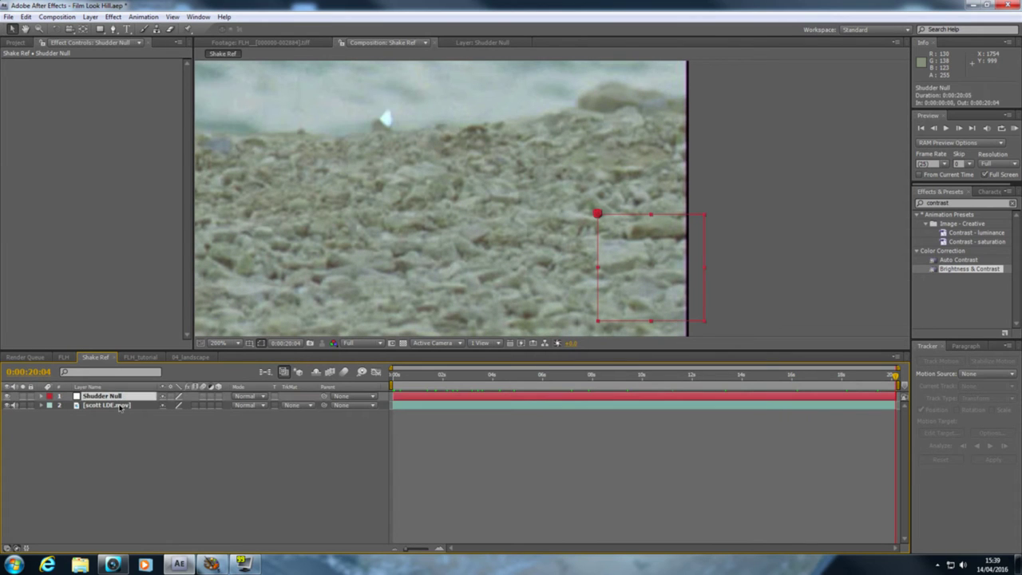
Step: Copy the Shudder Null and paste it into FLH_tutorial at 12:00
{"action": "key", "text": "ctrl+c"}
{"action": "left_click", "coordinate": [190, 357]}
{"action": "left_click", "coordinate": [140, 357]}
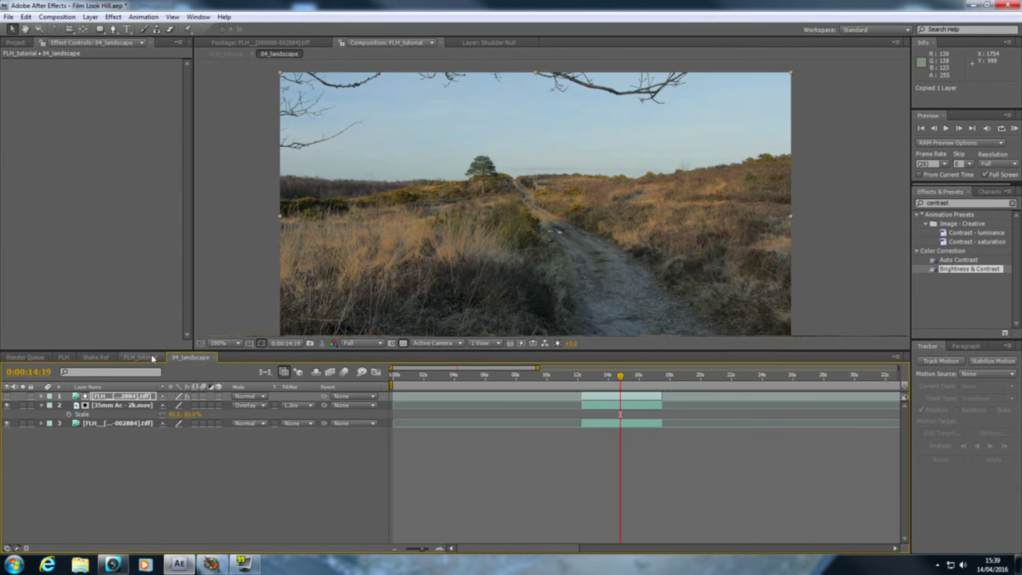
{"action": "left_click", "coordinate": [560, 382]}
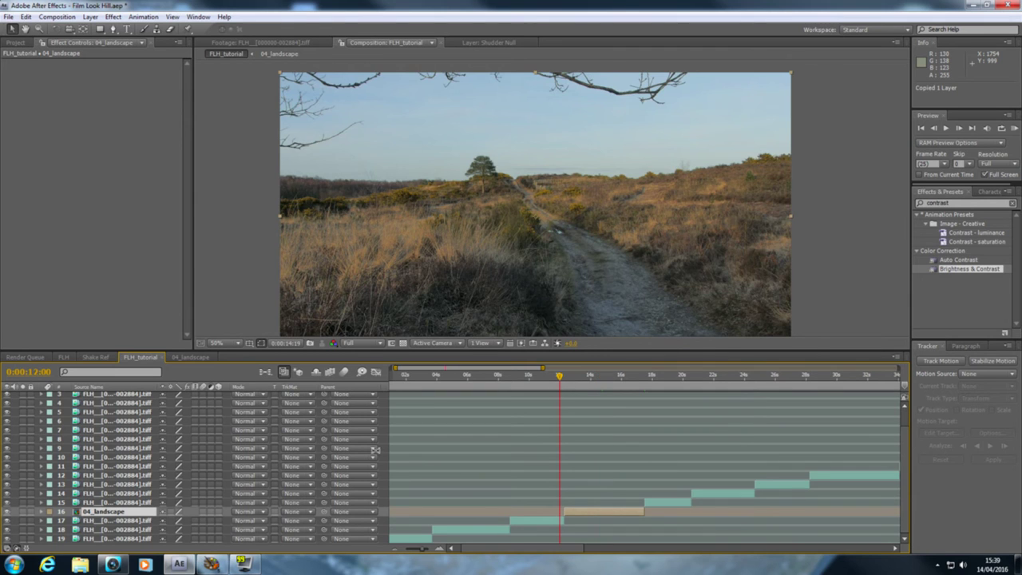
{"action": "key", "text": "ctrl+v"}
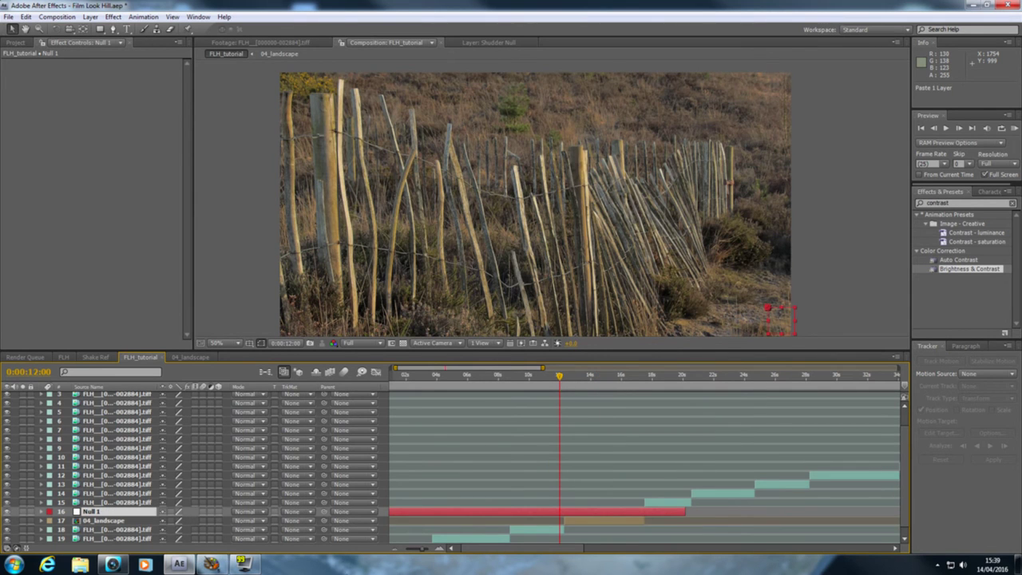
Step: Trim Null 1 to run from 12:07 to 17:12
{"action": "left_click_drag", "start_coordinate": [416, 551], "coordinate": [421, 551]}
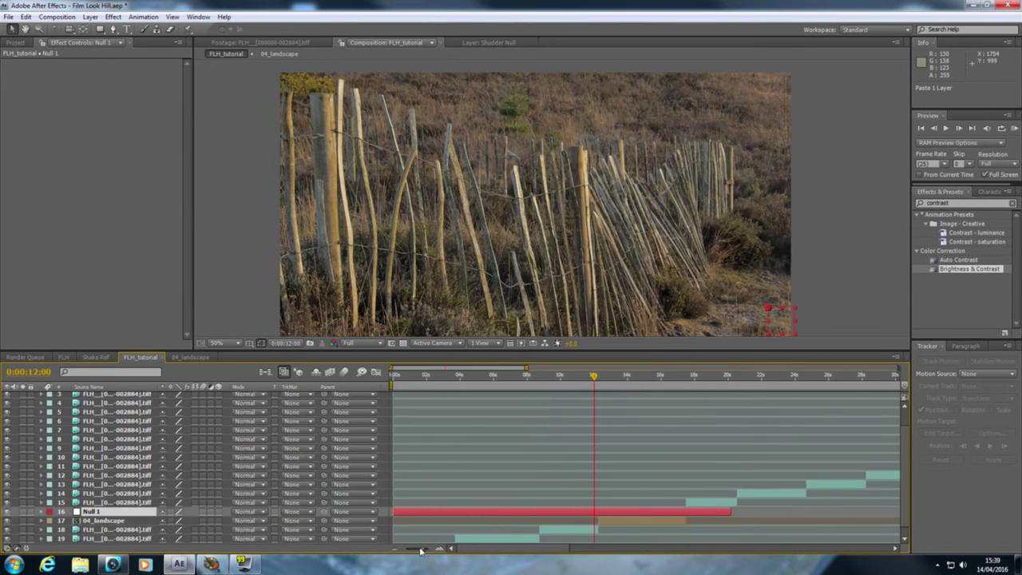
{"action": "left_click_drag", "start_coordinate": [398, 516], "coordinate": [599, 515]}
{"action": "left_click_drag", "start_coordinate": [732, 512], "coordinate": [684, 511]}
{"action": "key", "text": "i"}
{"action": "key", "text": "semicolon"}
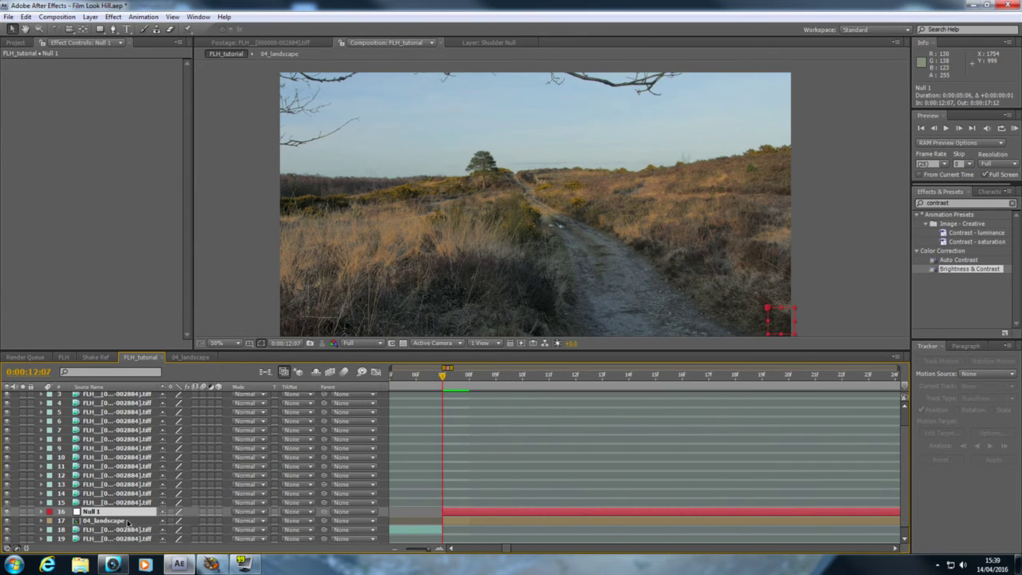
Step: Parent 04_landscape to Null 1 and set its Scale to 101%
{"action": "left_click", "coordinate": [128, 522]}
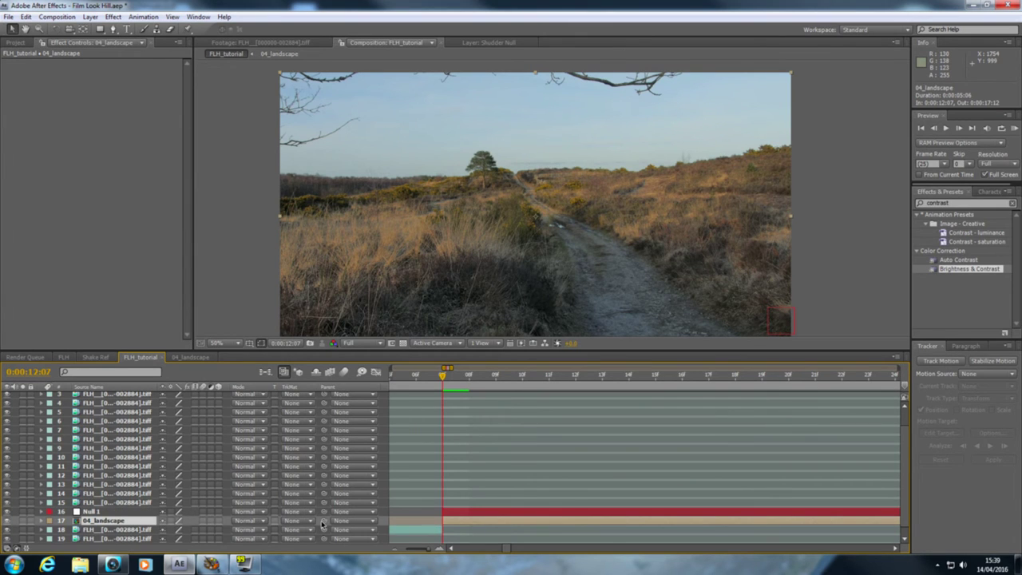
{"action": "left_click_drag", "start_coordinate": [322, 523], "coordinate": [104, 513]}
{"action": "left_click_drag", "start_coordinate": [453, 383], "coordinate": [550, 384]}
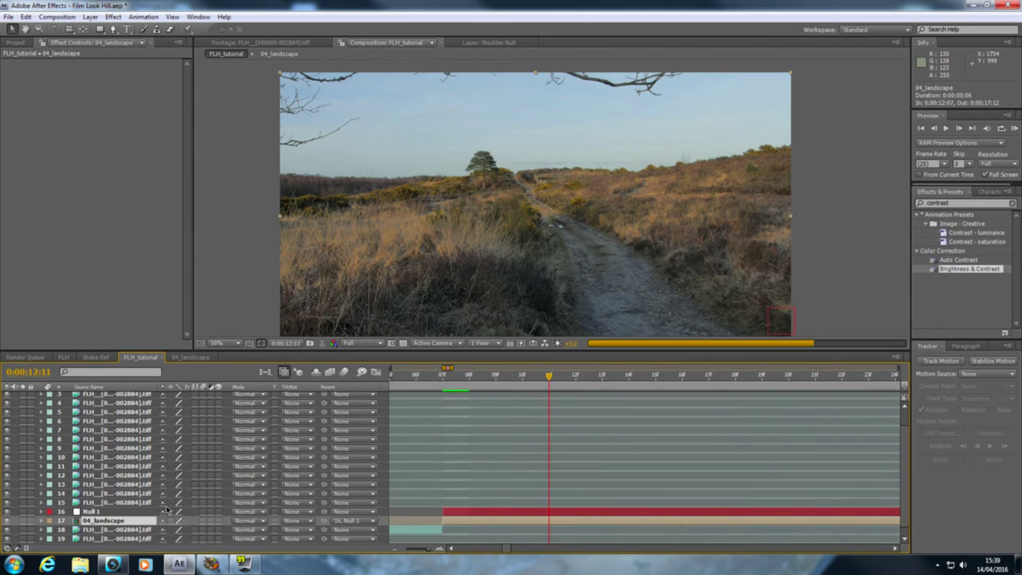
{"action": "key", "text": "s"}
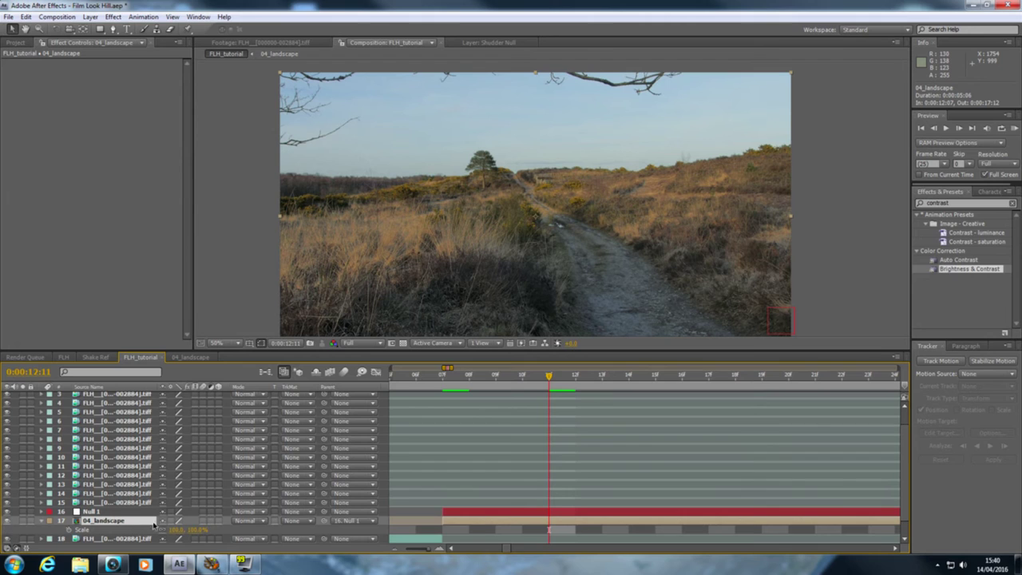
{"action": "left_click", "coordinate": [196, 529]}
{"action": "type", "text": "101"}
{"action": "key", "text": "Return"}
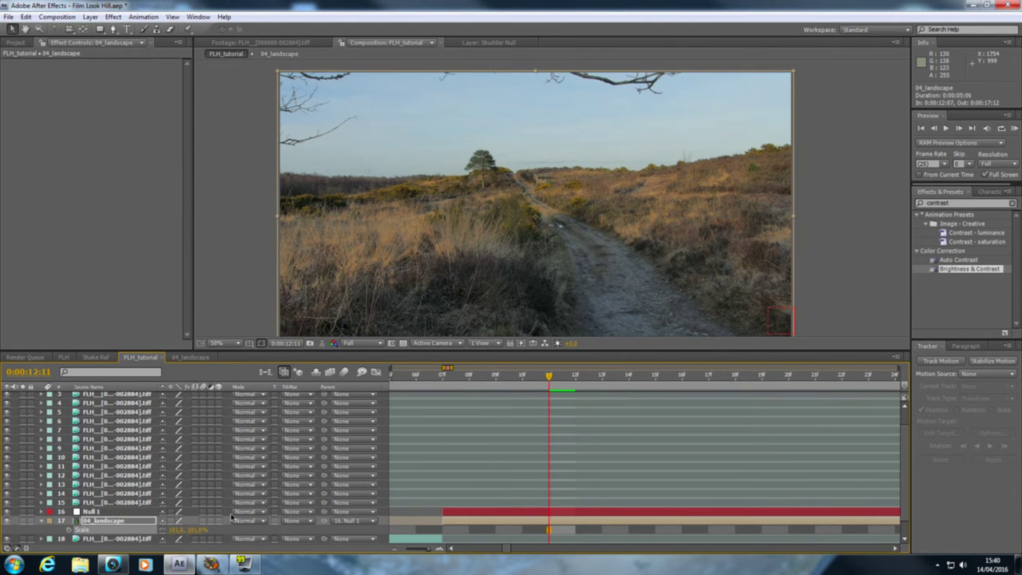
Step: Review the shaken 04_landscape shot from 12:07 to 15:17, then show the project footage list
{"action": "left_click", "coordinate": [444, 380]}
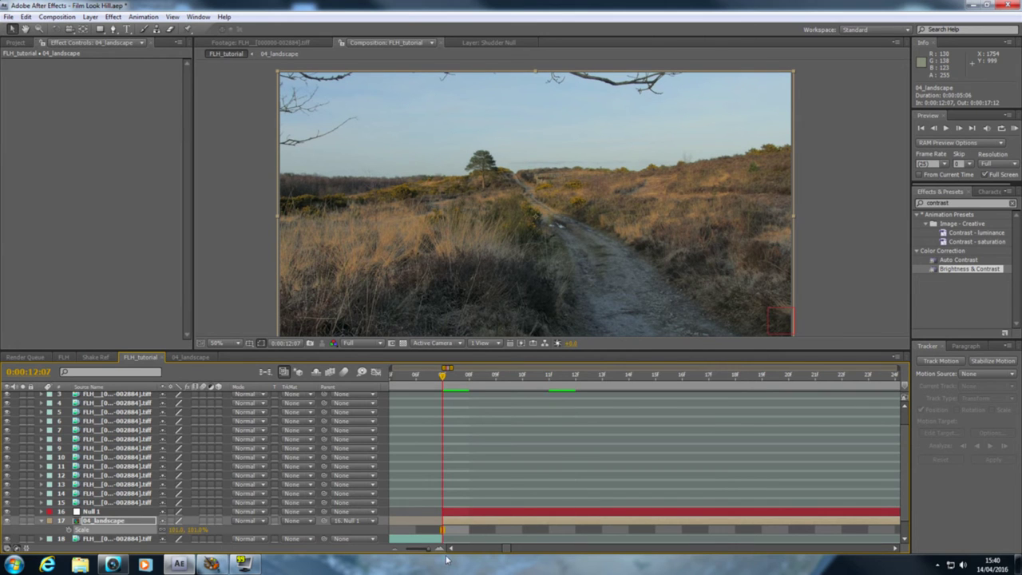
{"action": "left_click_drag", "start_coordinate": [429, 548], "coordinate": [419, 549]}
{"action": "left_click", "coordinate": [543, 381]}
{"action": "left_click", "coordinate": [564, 381]}
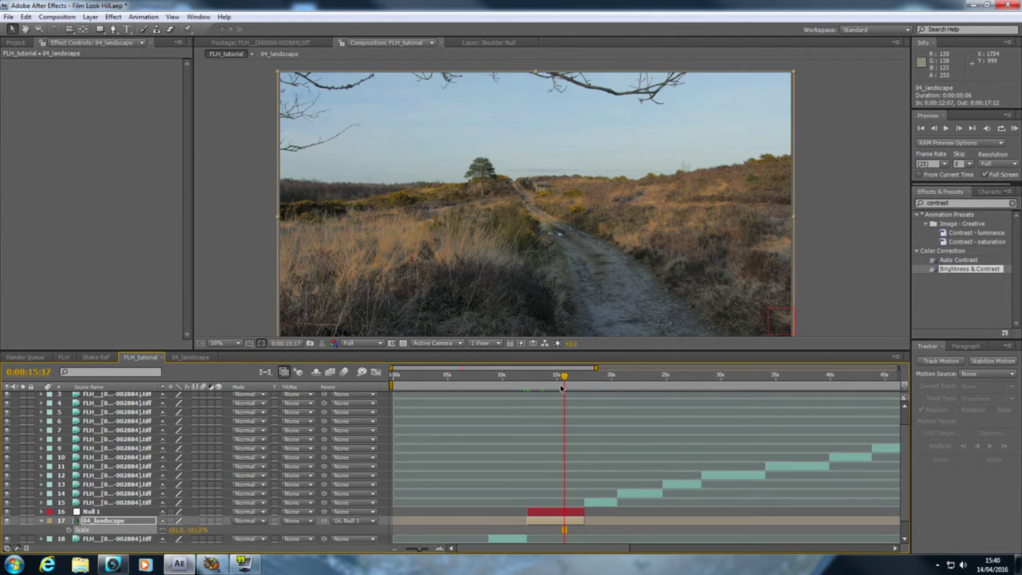
{"action": "left_click", "coordinate": [96, 523]}
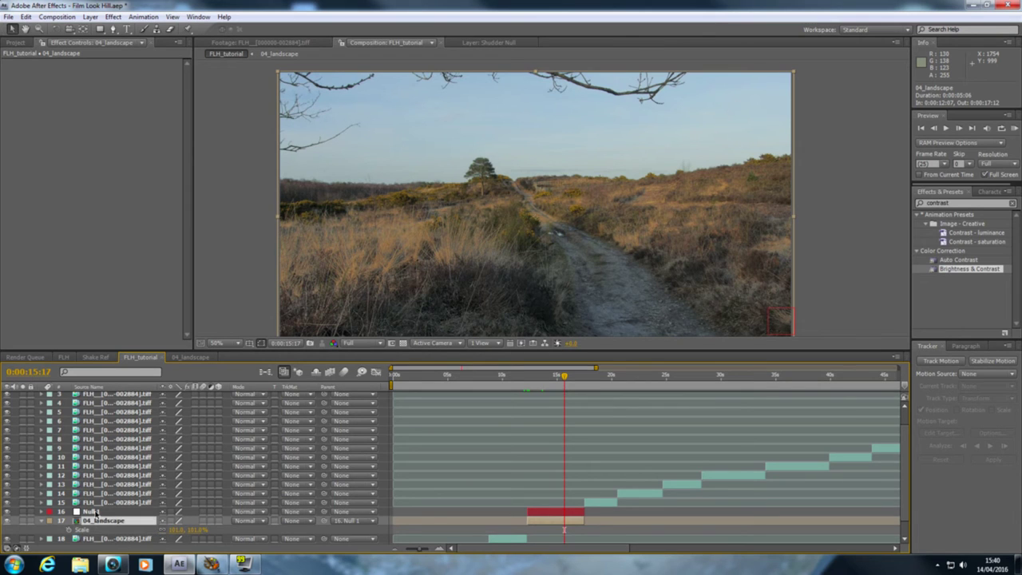
{"action": "key", "text": "ctrl+0"}
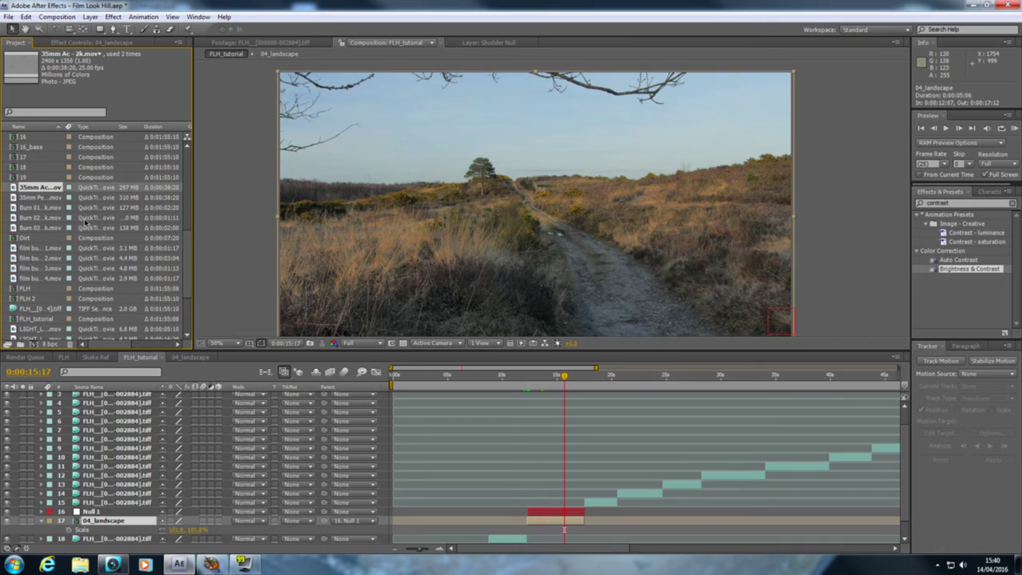
Step: Open Burn 02 - 2k.mov in the Footage viewer and play a preview
{"action": "left_click", "coordinate": [46, 217]}
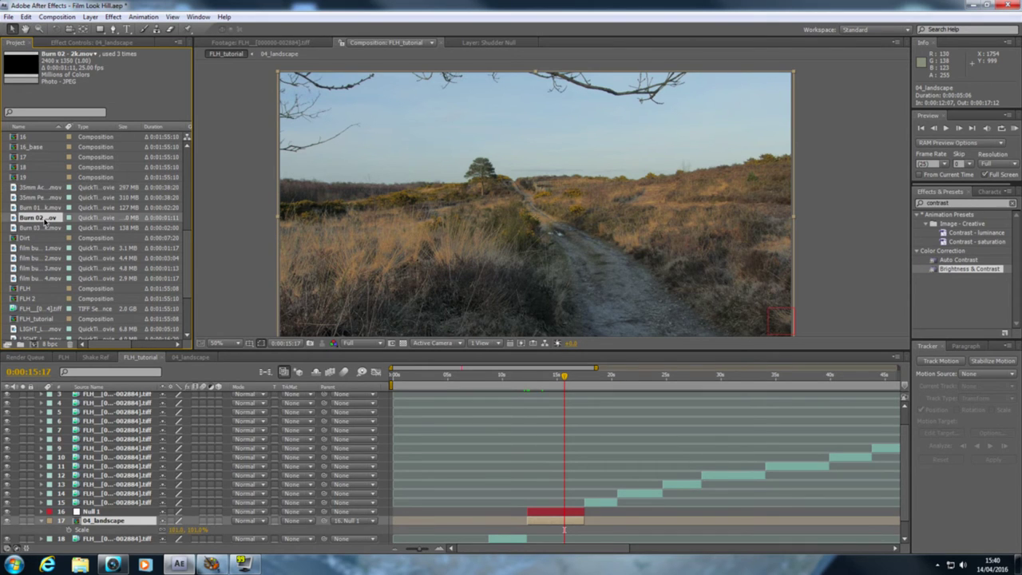
{"action": "double_click", "coordinate": [46, 223]}
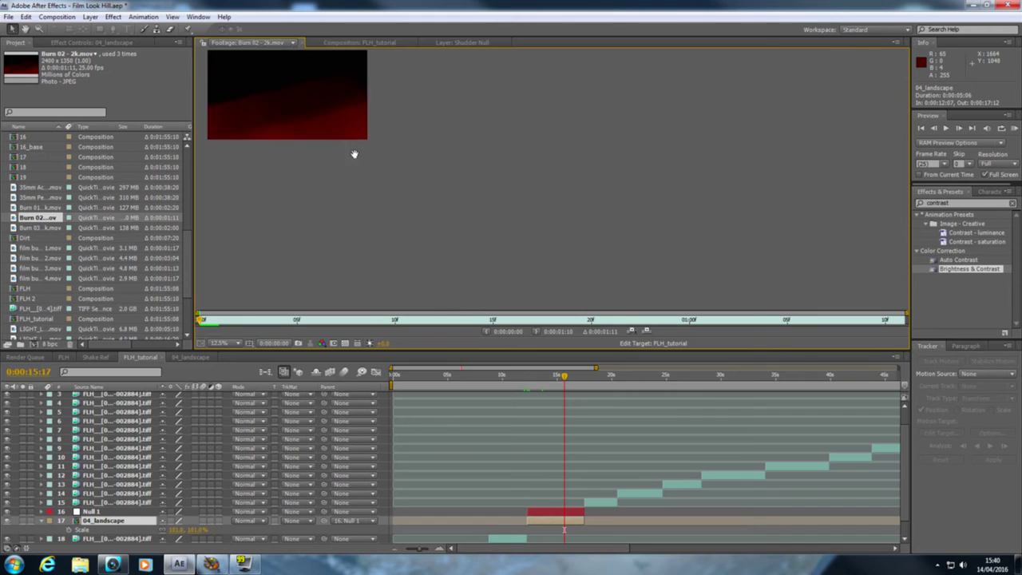
{"action": "key", "text": "period"}
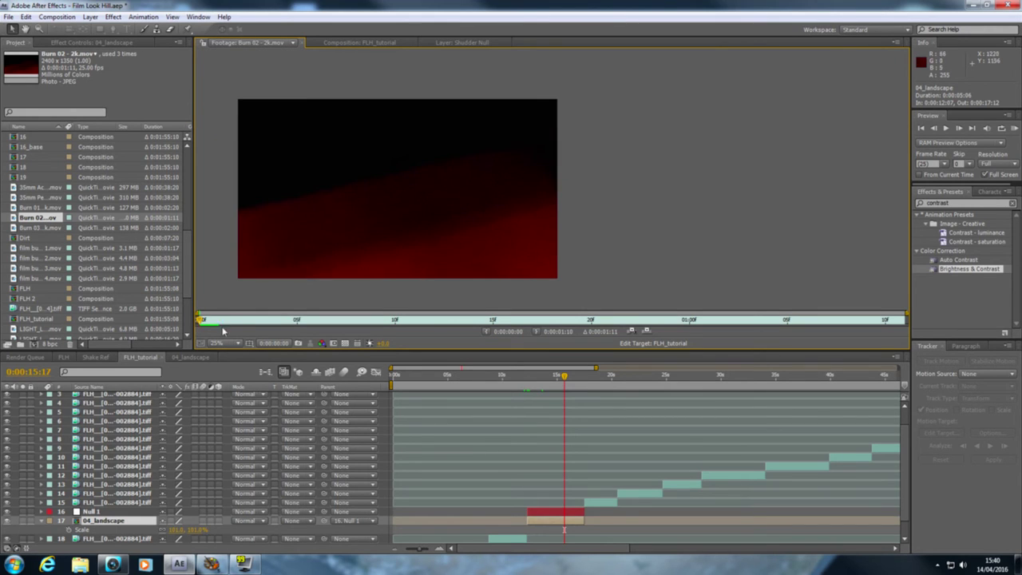
{"action": "key", "text": "space"}
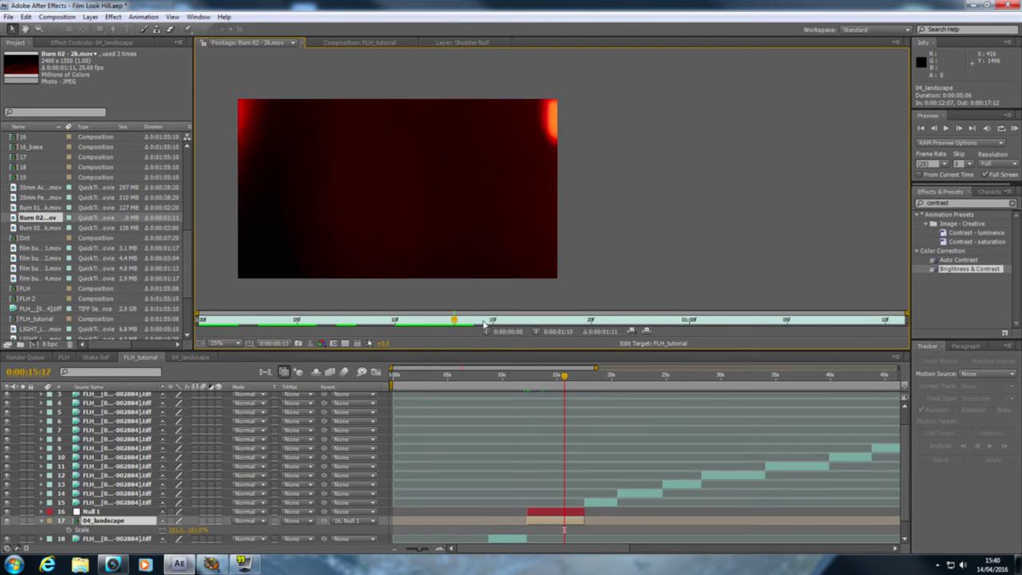
Step: Set Burn 02's in point at frame 18 and overlay-edit it into FLH_tutorial
{"action": "left_click_drag", "start_coordinate": [534, 326], "coordinate": [551, 325]}
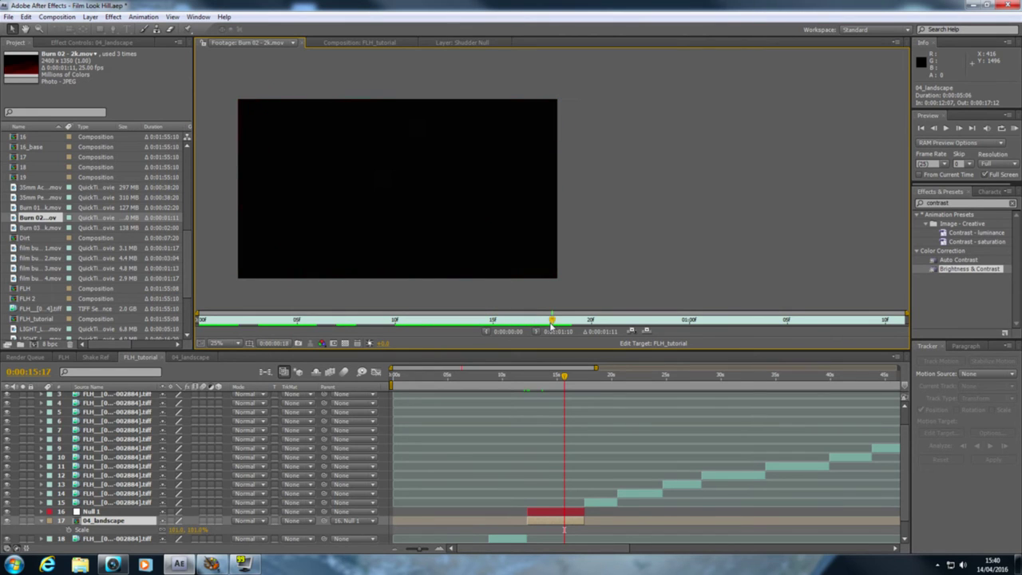
{"action": "left_click", "coordinate": [485, 332]}
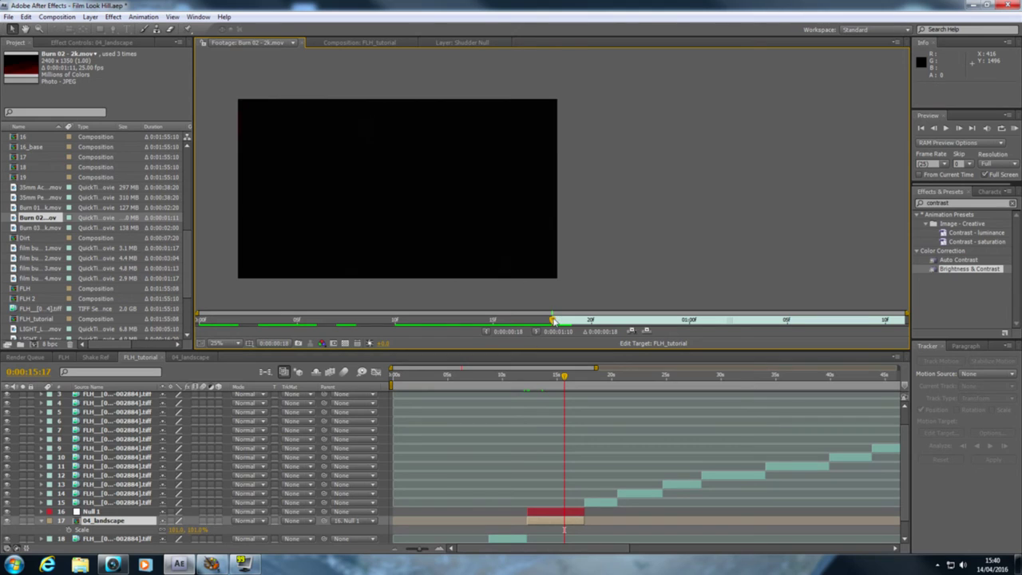
{"action": "left_click", "coordinate": [571, 321]}
{"action": "left_click", "coordinate": [709, 321]}
{"action": "left_click_drag", "start_coordinate": [734, 321], "coordinate": [919, 324]}
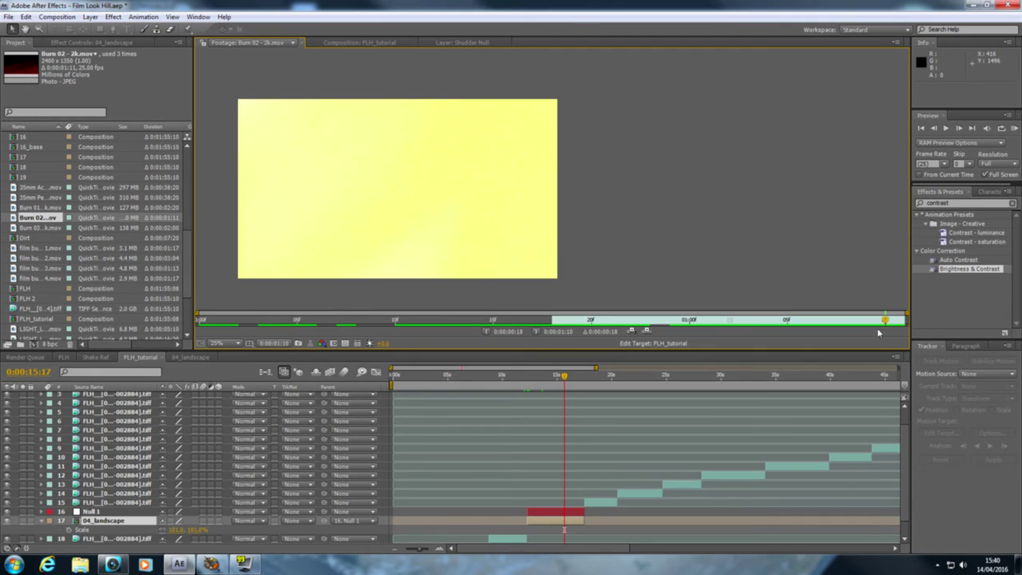
{"action": "left_click", "coordinate": [647, 331]}
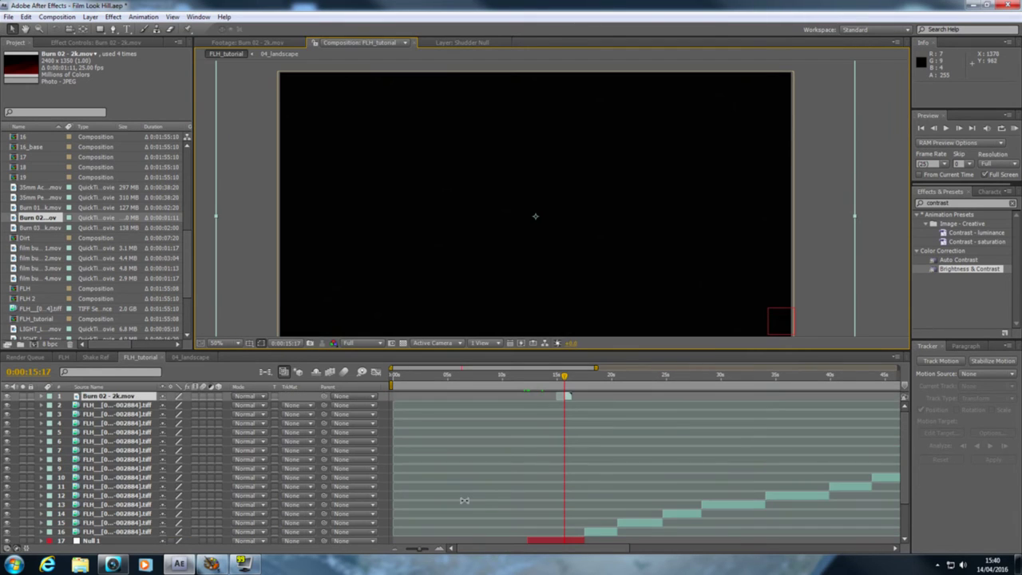
Step: Move Burn 02 down to layer 15 and slide it to start around 17:04
{"action": "mouse_move", "coordinate": [88, 397]}
{"action": "left_mouse_down"}
{"action": "mouse_move", "coordinate": [128, 474]}
{"action": "mouse_move", "coordinate": [126, 528]}
{"action": "left_mouse_up"}
{"action": "left_click_drag", "start_coordinate": [422, 551], "coordinate": [432, 551]}
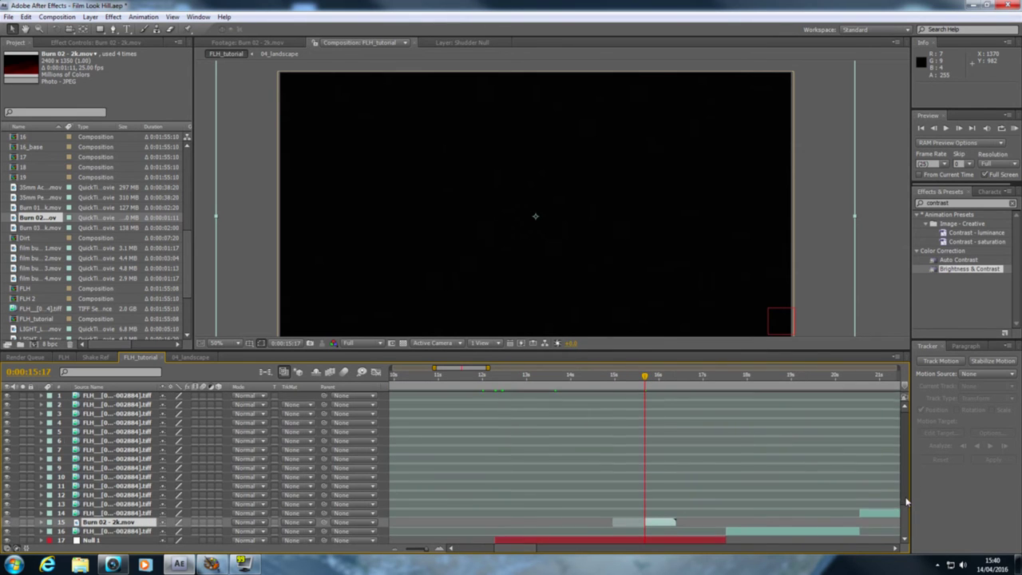
{"action": "scroll", "coordinate": [907, 502], "scroll_direction": "down", "scroll_amount": 3}
{"action": "left_click_drag", "start_coordinate": [664, 478], "coordinate": [728, 477]}
{"action": "left_click", "coordinate": [702, 378]}
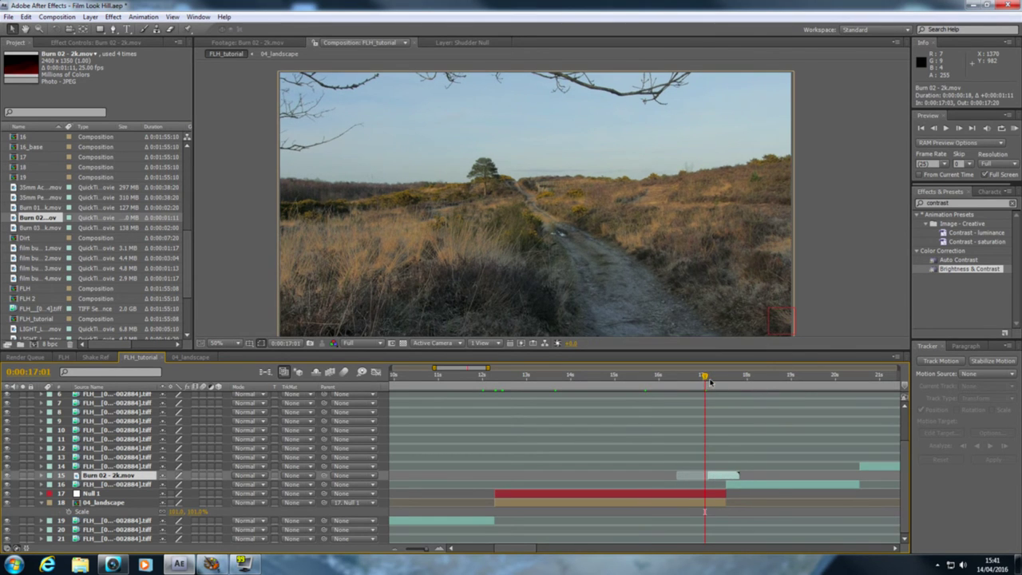
{"action": "left_click", "coordinate": [710, 380]}
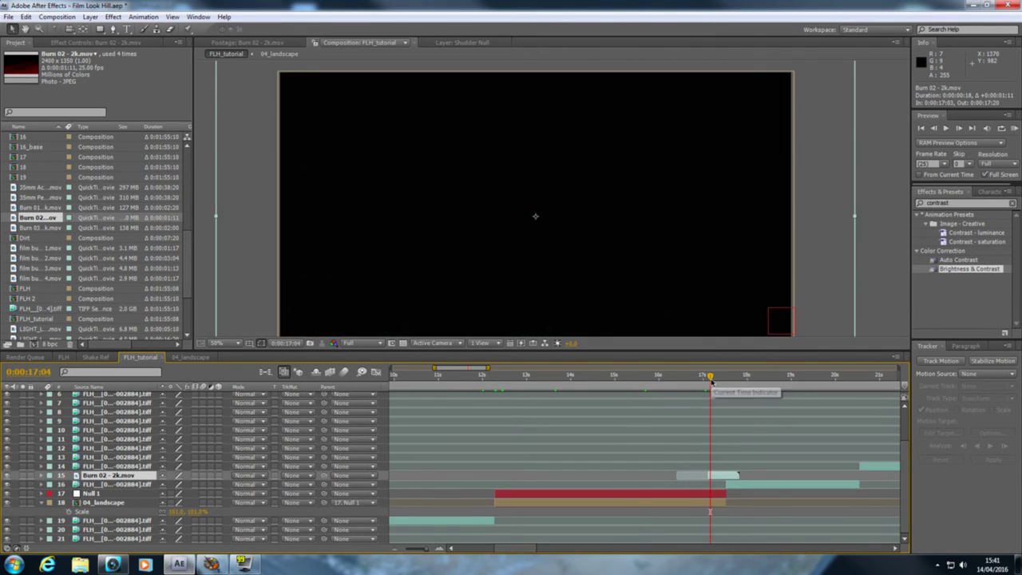
Step: Set Burn 02 to Add mode at 85% scale and apply Brightness & Contrast
{"action": "left_click", "coordinate": [254, 479]}
{"action": "left_click", "coordinate": [249, 222]}
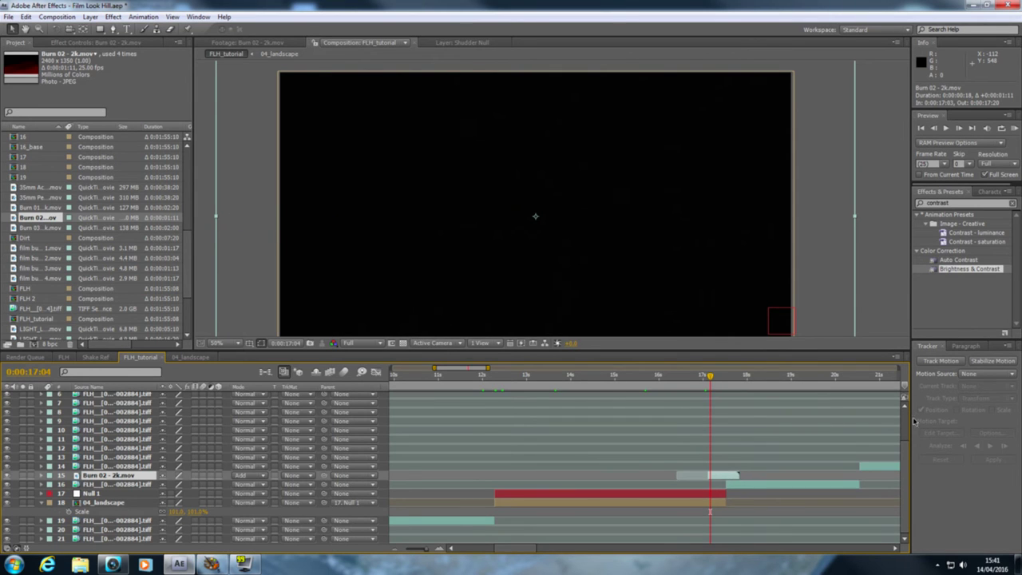
{"action": "left_click_drag", "start_coordinate": [711, 380], "coordinate": [723, 380]}
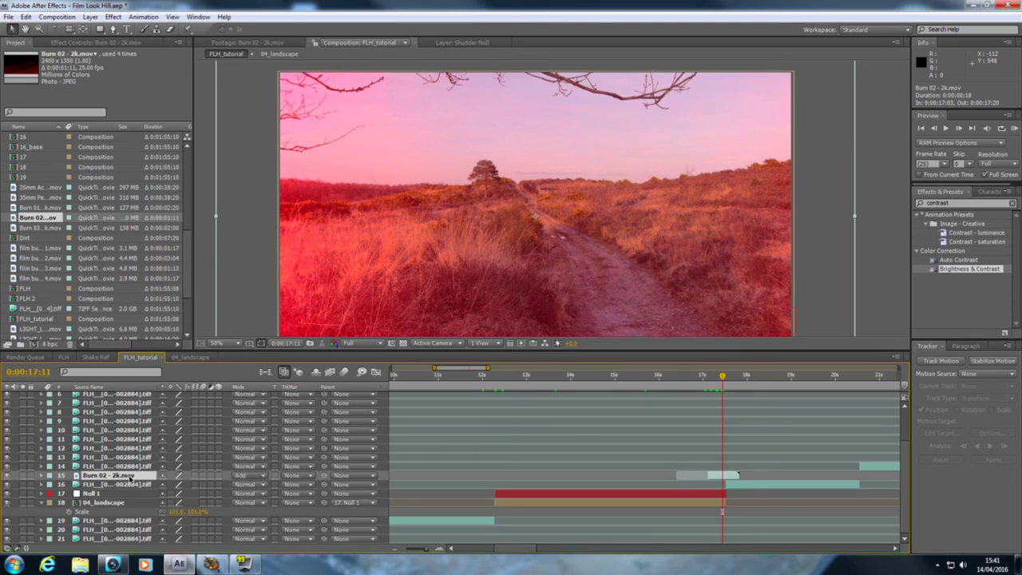
{"action": "key", "text": "s"}
{"action": "left_click", "coordinate": [177, 484]}
{"action": "type", "text": "85.0, 85.0%"}
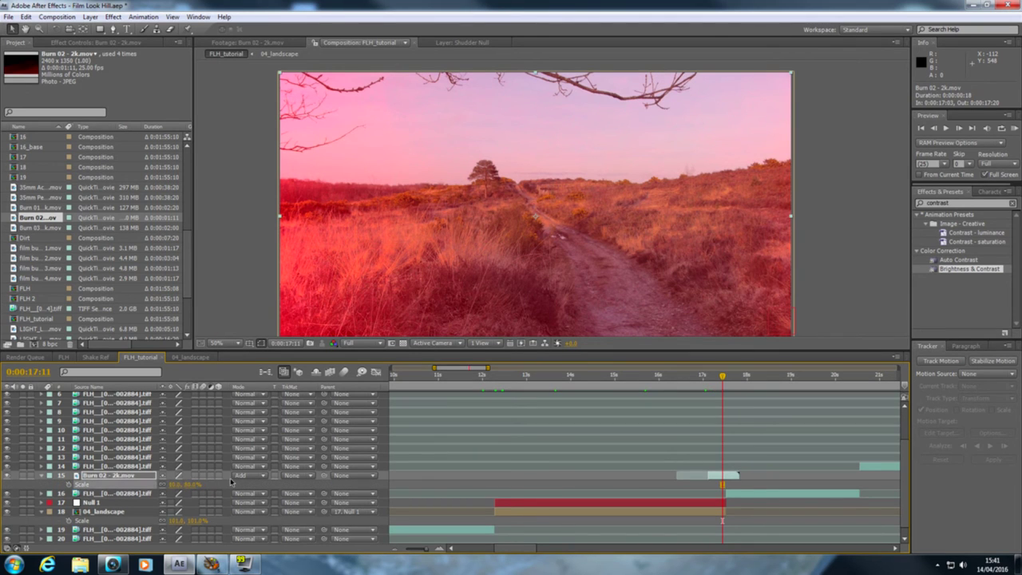
{"action": "key", "text": "Return"}
{"action": "left_click_drag", "start_coordinate": [968, 268], "coordinate": [138, 479]}
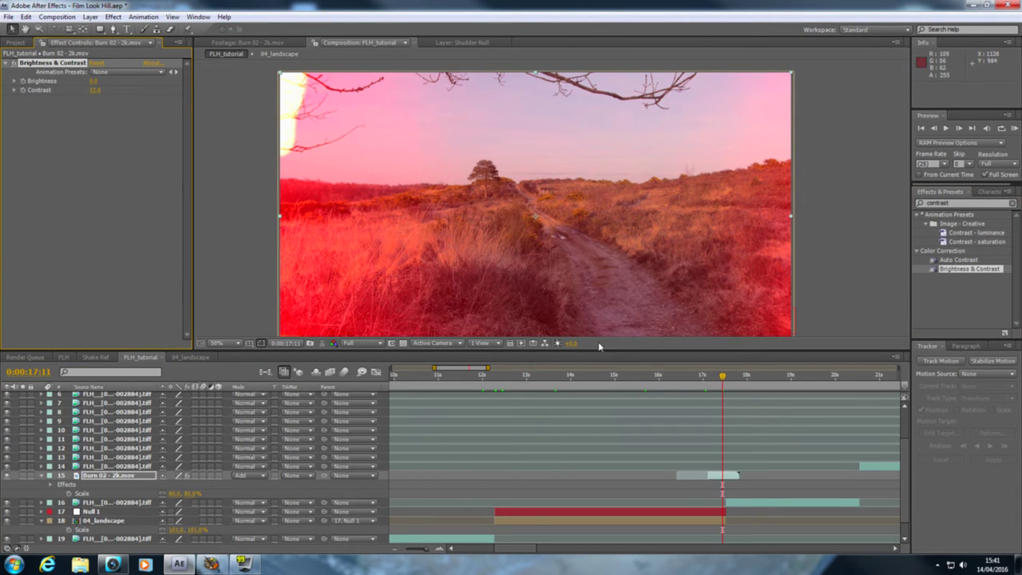
Step: Preview the burn around 17:13 and slide the Burn 02 clip earlier
{"action": "left_click", "coordinate": [707, 380]}
{"action": "left_click_drag", "start_coordinate": [708, 381], "coordinate": [725, 384]}
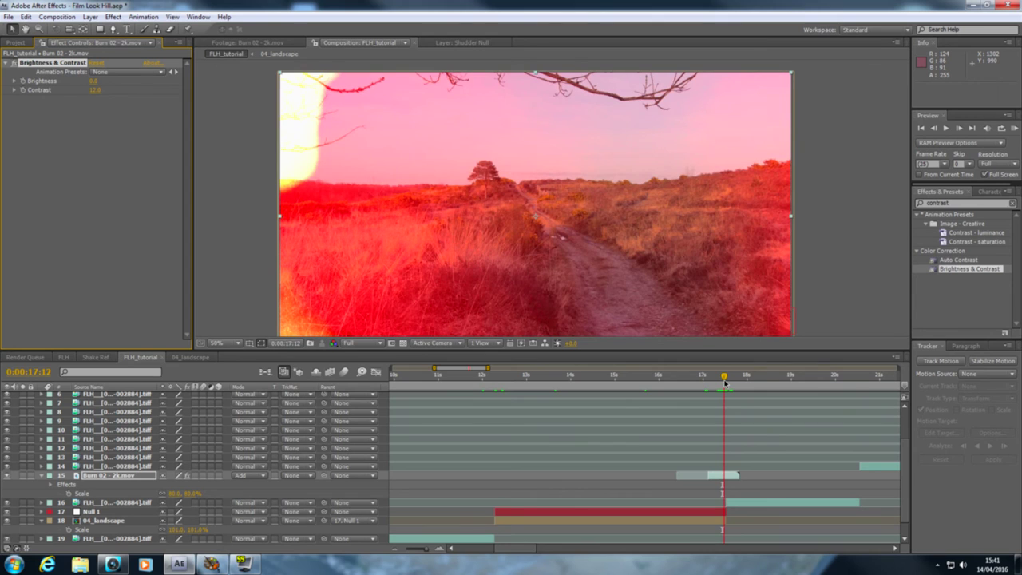
{"action": "left_click", "coordinate": [429, 550]}
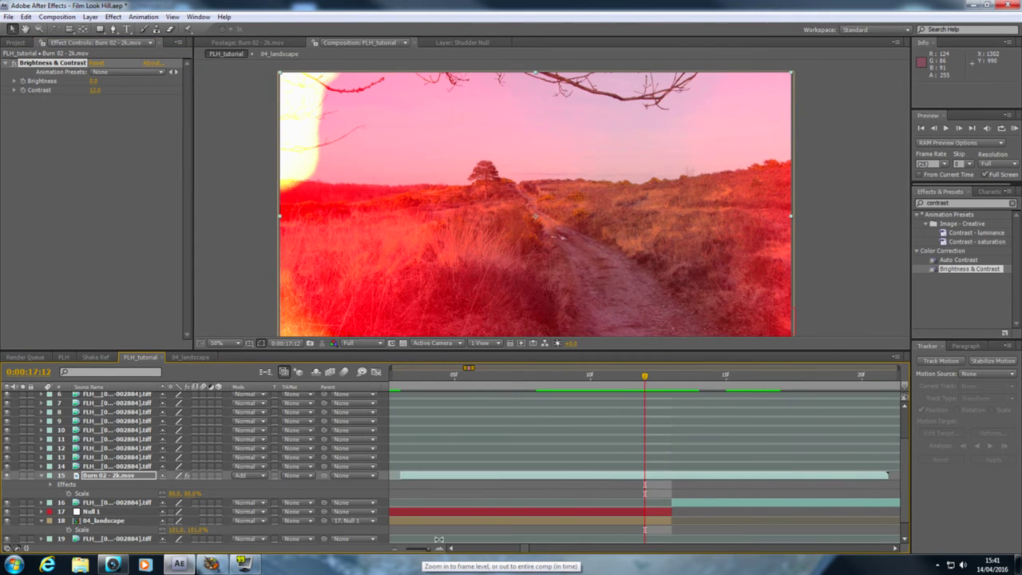
{"action": "left_click", "coordinate": [669, 381]}
{"action": "left_click_drag", "start_coordinate": [721, 479], "coordinate": [673, 474]}
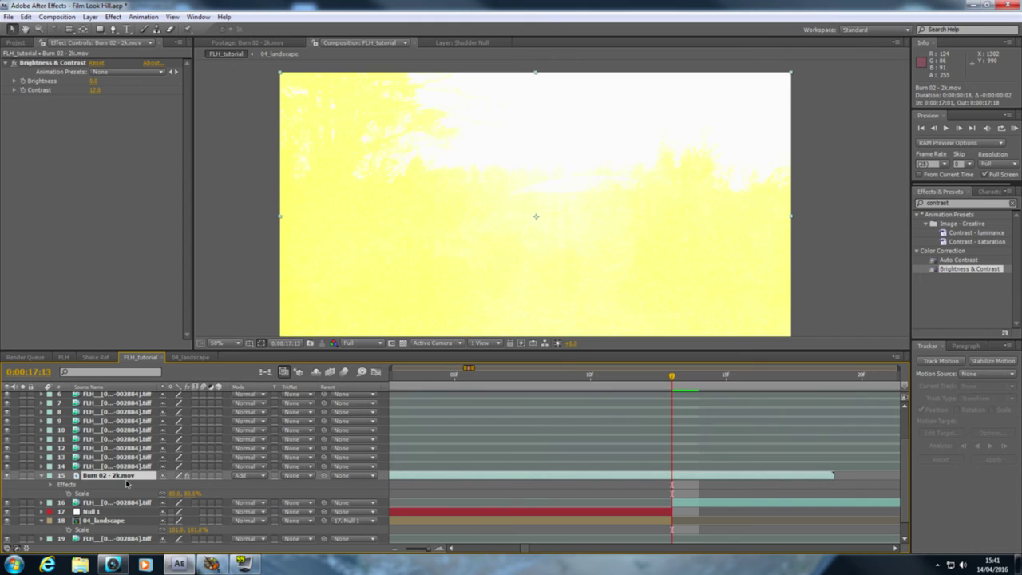
{"action": "mouse_move", "coordinate": [750, 378]}
{"action": "left_mouse_down"}
{"action": "mouse_move", "coordinate": [809, 379]}
{"action": "mouse_move", "coordinate": [672, 380]}
{"action": "left_mouse_up"}
Step: Keyframe Burn 02's Opacity to fade from 100% at 17:13 to 0% at 17:19
{"action": "key", "text": "t"}
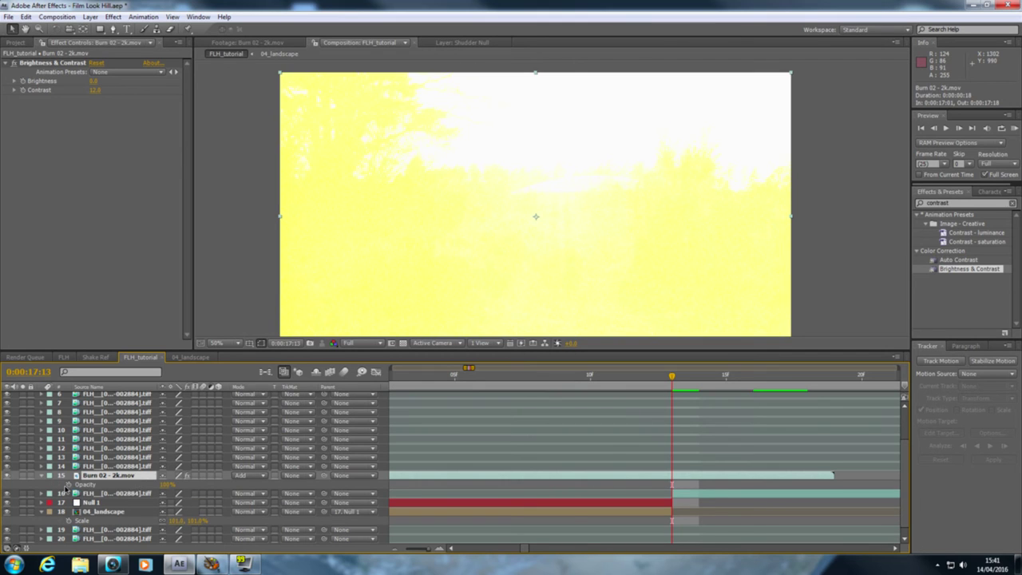
{"action": "left_click", "coordinate": [67, 485]}
{"action": "left_click", "coordinate": [835, 377]}
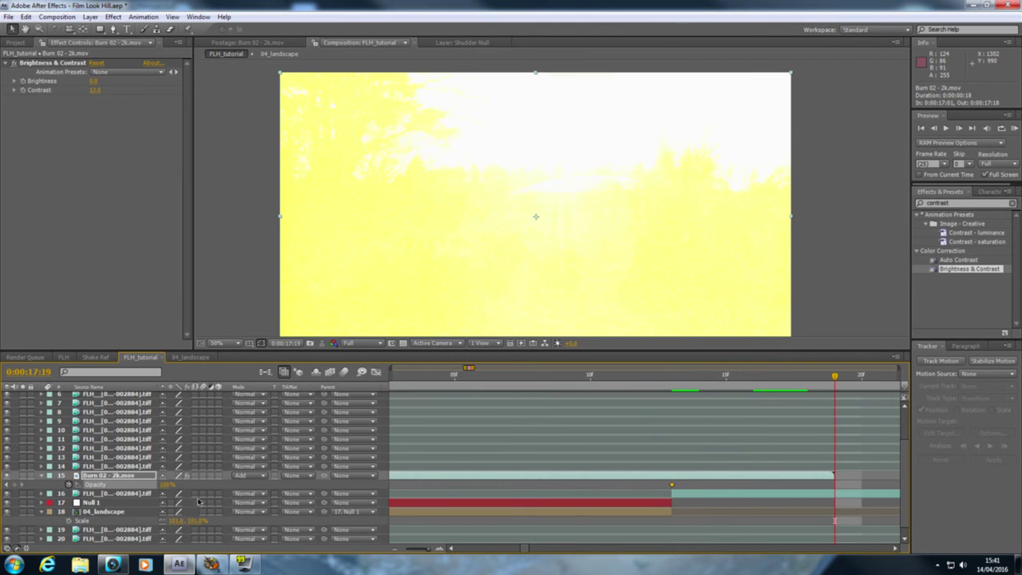
{"action": "left_click", "coordinate": [675, 378]}
{"action": "left_click_drag", "start_coordinate": [427, 549], "coordinate": [421, 549]}
{"action": "left_click", "coordinate": [643, 377]}
{"action": "left_click_drag", "start_coordinate": [643, 376], "coordinate": [563, 382]}
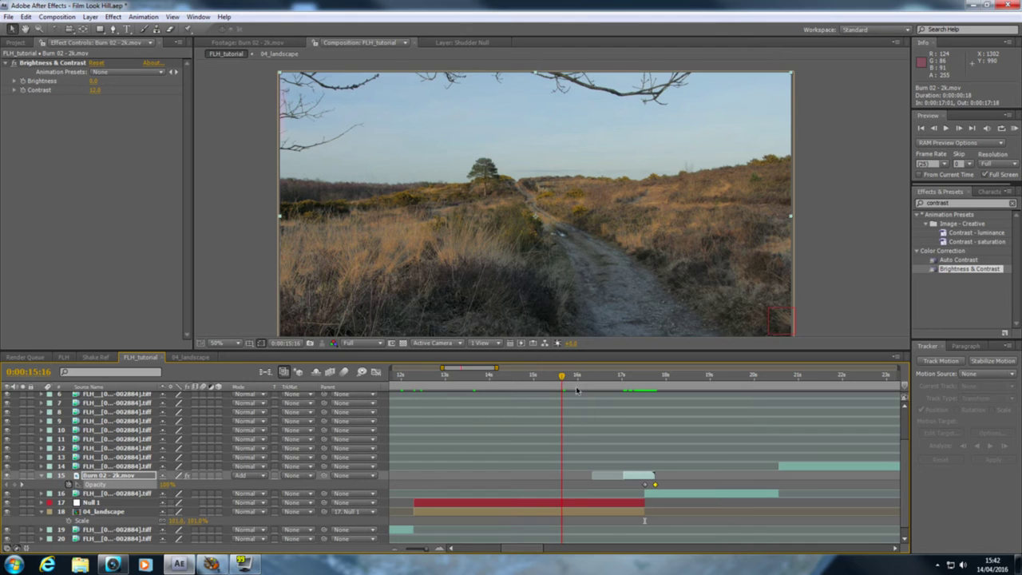
Step: Drag the MED - DIRTY Hair, Dirt, Flicker_720P.mov clip in as 04_landscape's top layer
{"action": "left_click", "coordinate": [16, 42]}
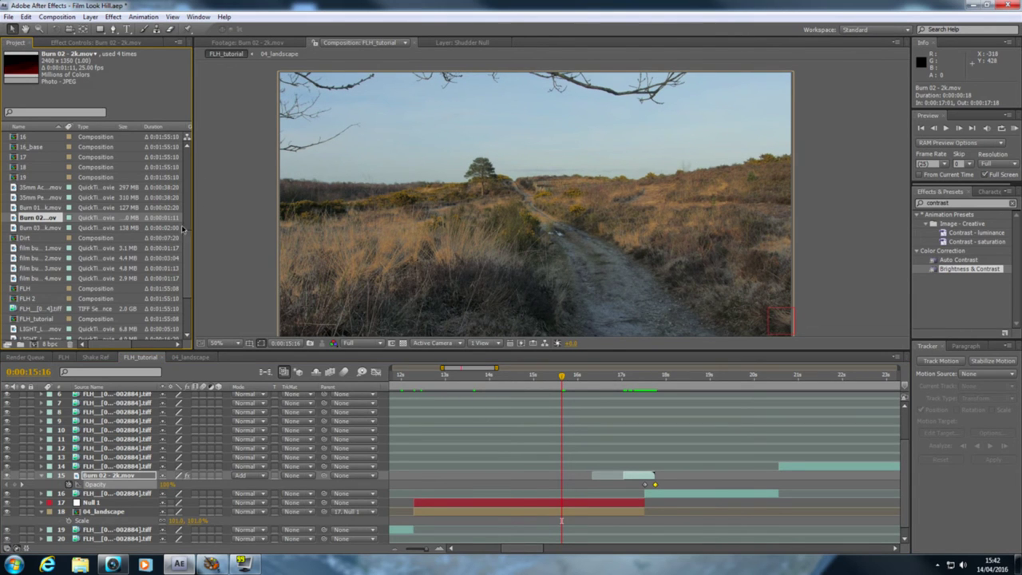
{"action": "left_click_drag", "start_coordinate": [189, 250], "coordinate": [186, 286]}
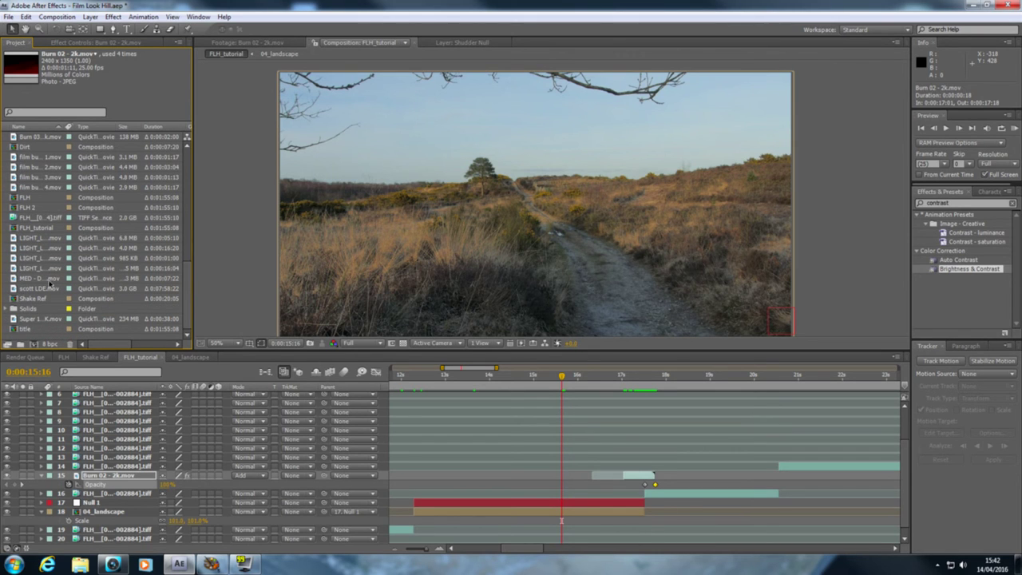
{"action": "left_click", "coordinate": [49, 281]}
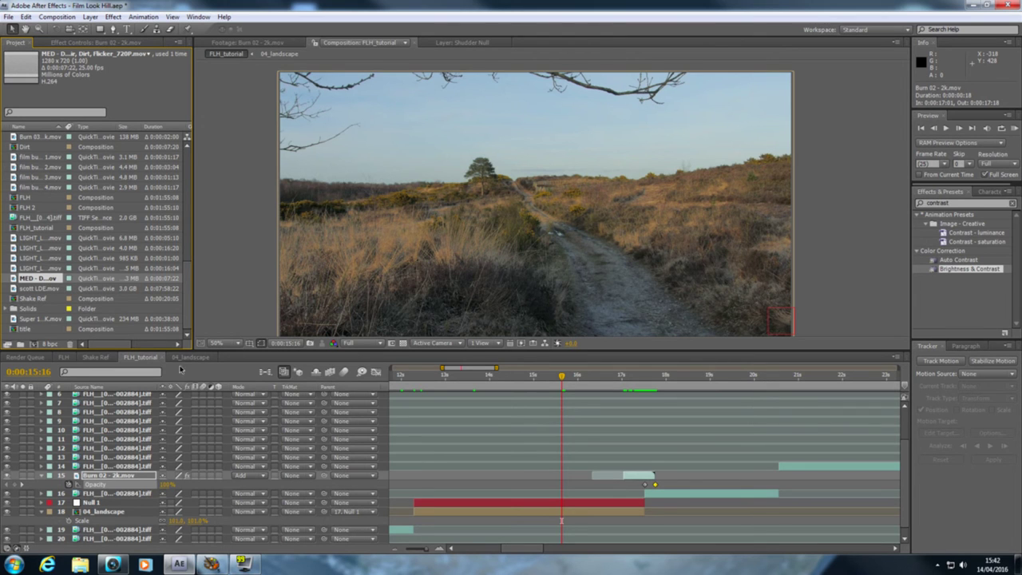
{"action": "left_click", "coordinate": [189, 358]}
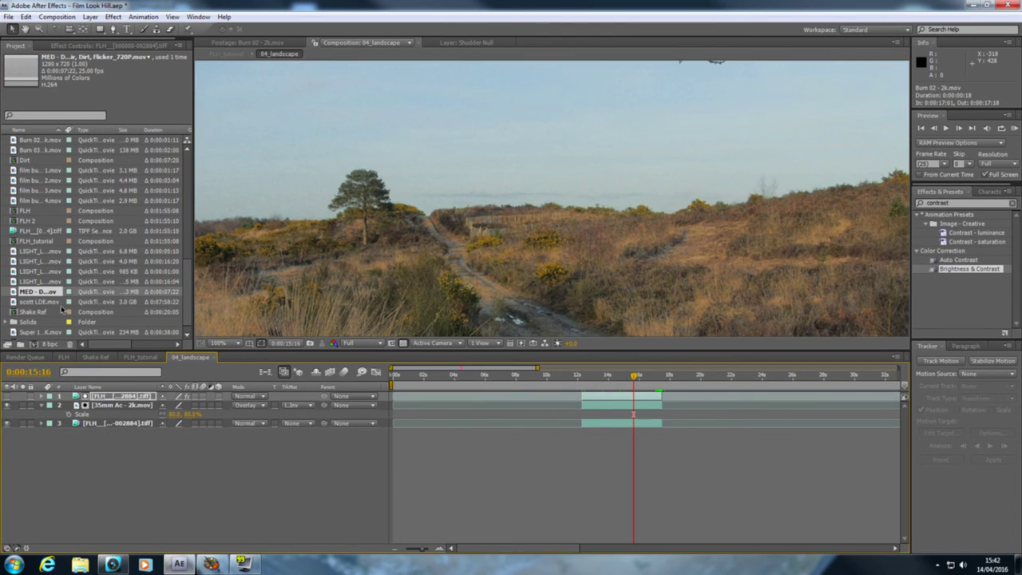
{"action": "scroll", "coordinate": [443, 225], "scroll_direction": "down", "scroll_amount": 2}
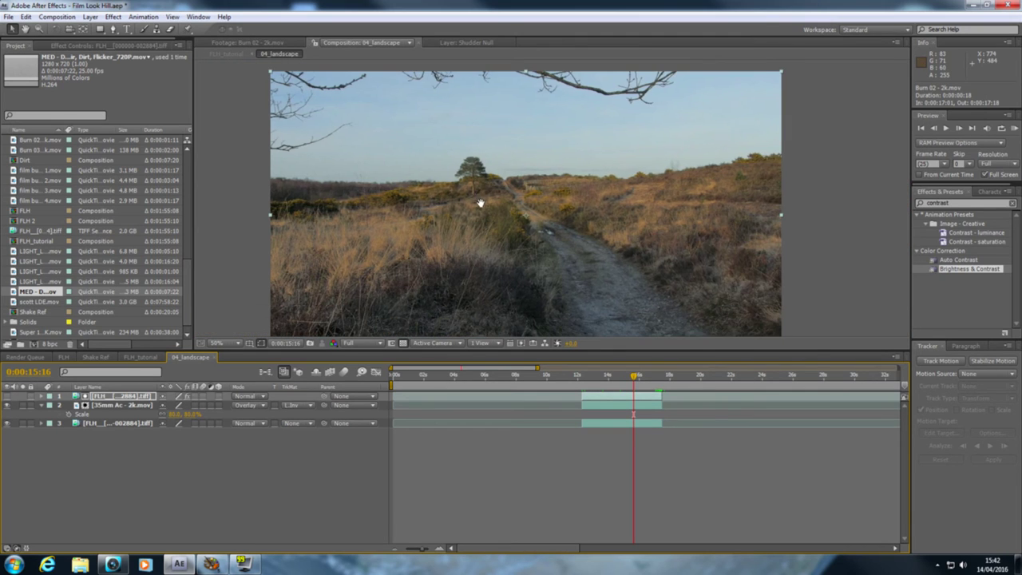
{"action": "left_click", "coordinate": [480, 212]}
{"action": "left_click_drag", "start_coordinate": [40, 296], "coordinate": [138, 397]}
Step: Slide the dirt clip and trim it to roughly 12:01–17:15
{"action": "left_click_drag", "start_coordinate": [465, 400], "coordinate": [641, 399]}
{"action": "left_click_drag", "start_coordinate": [568, 397], "coordinate": [580, 398]}
{"action": "left_click_drag", "start_coordinate": [688, 396], "coordinate": [664, 405]}
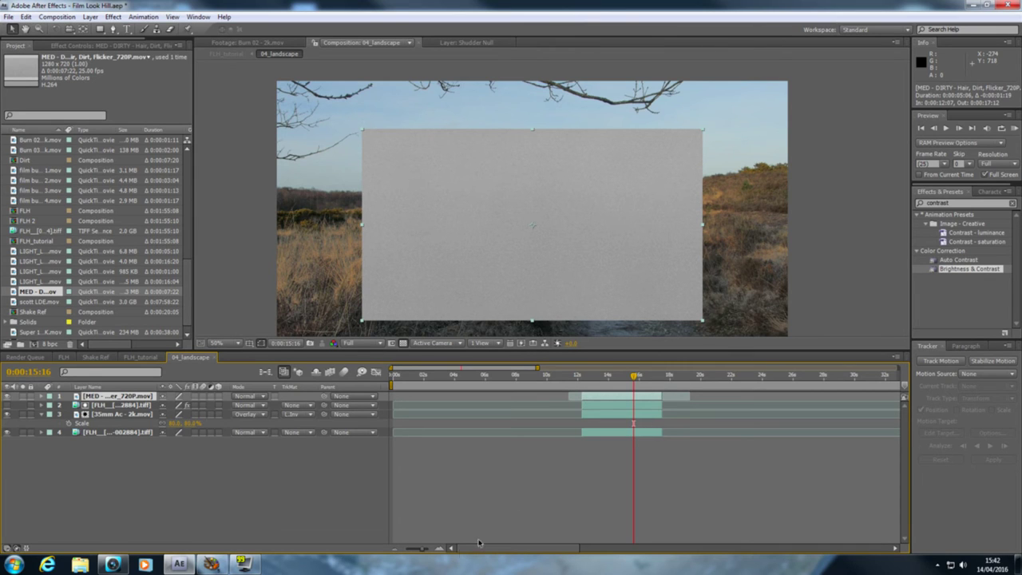
{"action": "left_click_drag", "start_coordinate": [419, 550], "coordinate": [429, 551]}
Step: Set the dirt layer to Overlay blending and enlarge it to about 156.6% scale
{"action": "key", "text": "minus"}
{"action": "key", "text": "minus"}
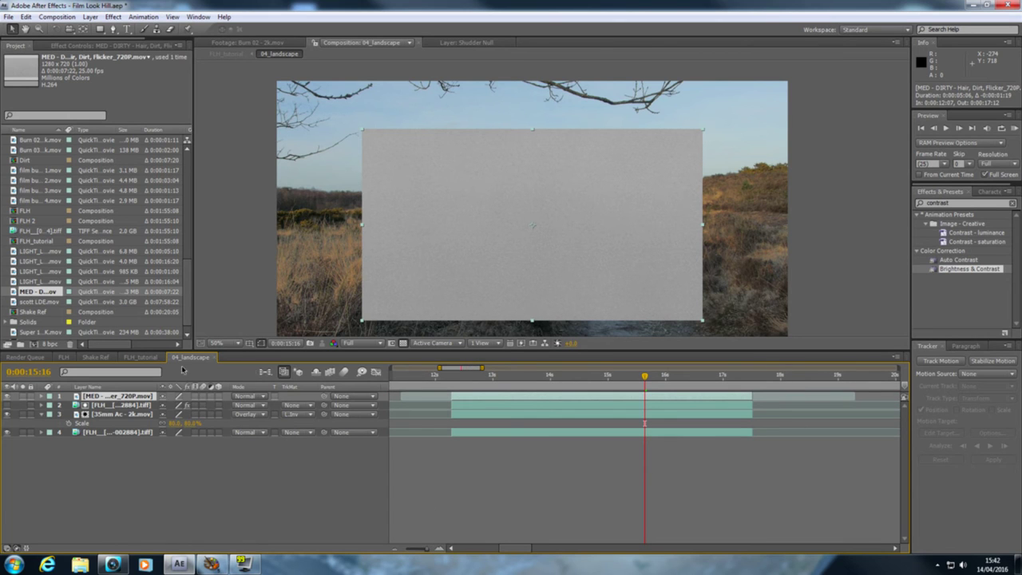
{"action": "left_click", "coordinate": [253, 397]}
{"action": "left_click", "coordinate": [254, 396]}
{"action": "left_click", "coordinate": [254, 395]}
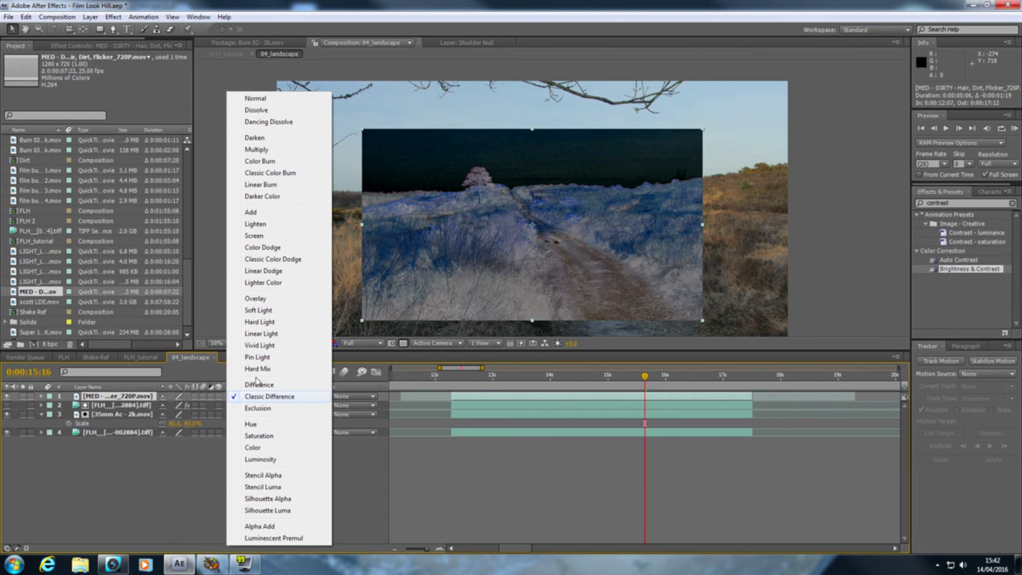
{"action": "left_click", "coordinate": [256, 297]}
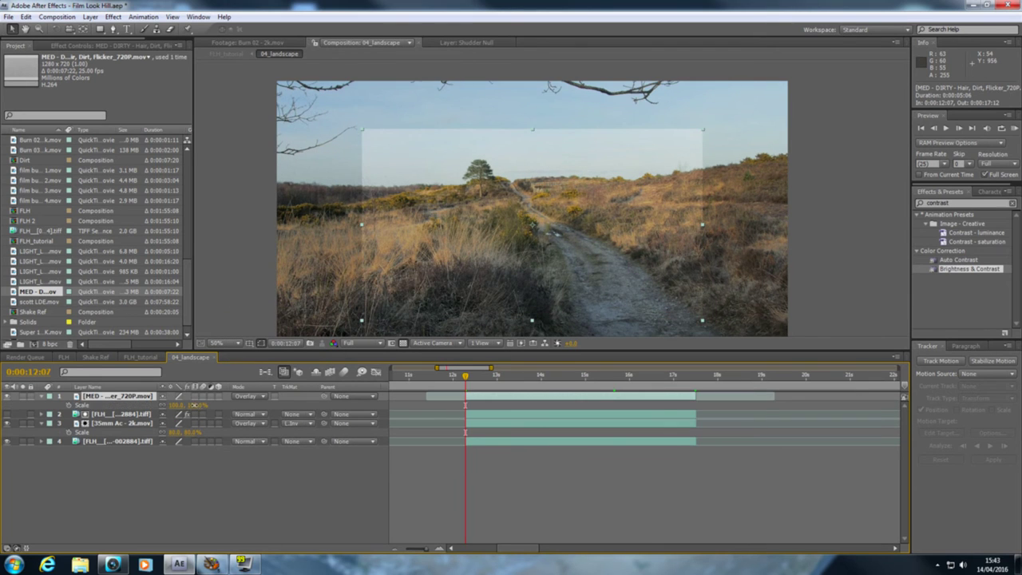
{"action": "left_click", "coordinate": [195, 406]}
{"action": "left_click_drag", "start_coordinate": [204, 406], "coordinate": [224, 412]}
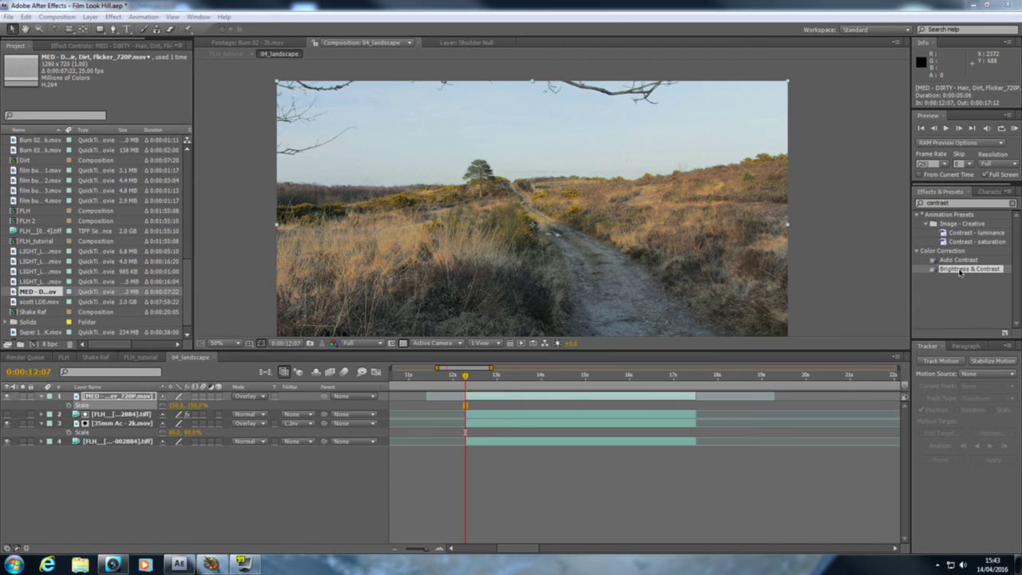
Step: Apply Brightness & Contrast to the dirt layer and move to 0:00:13:04
{"action": "left_click_drag", "start_coordinate": [960, 273], "coordinate": [683, 307]}
{"action": "left_click_drag", "start_coordinate": [146, 397], "coordinate": [146, 397]}
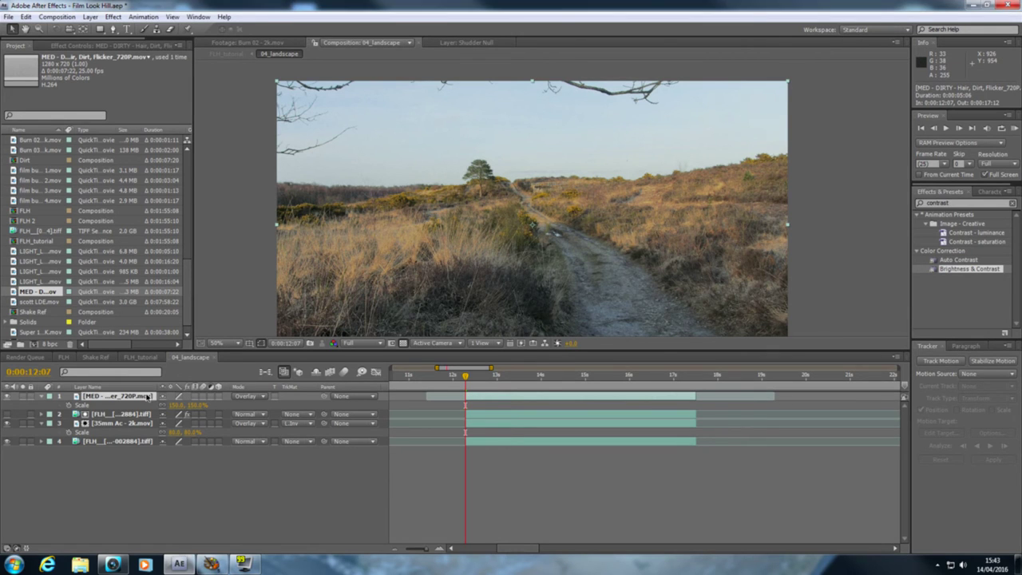
{"action": "left_click", "coordinate": [483, 375]}
{"action": "left_click", "coordinate": [513, 376]}
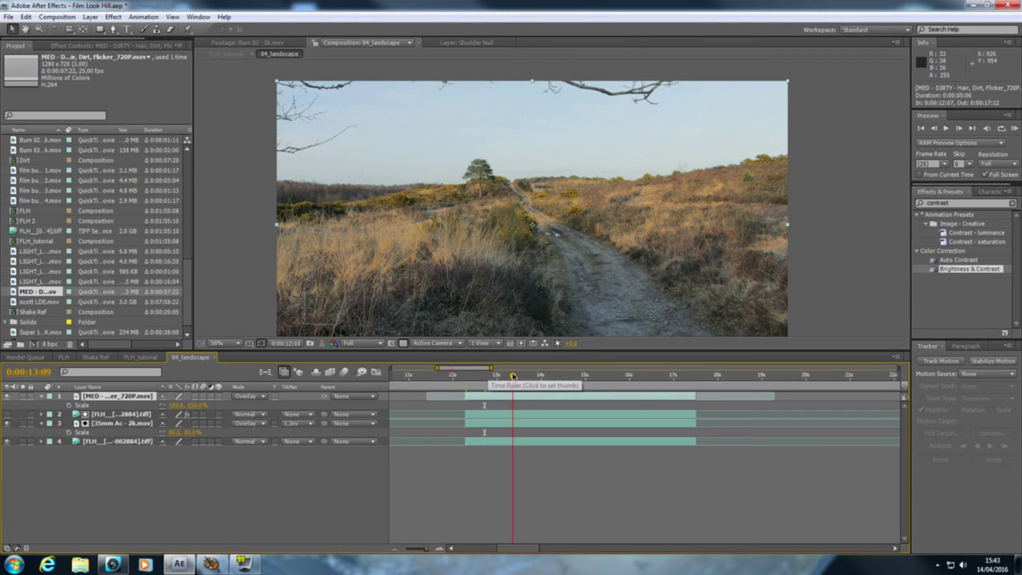
{"action": "left_click", "coordinate": [504, 375]}
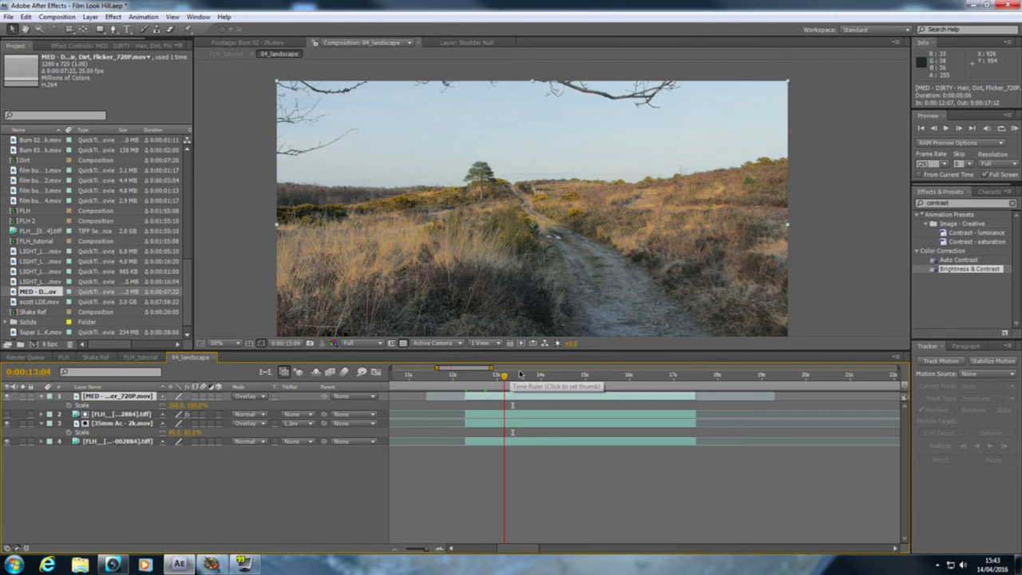
{"action": "left_click", "coordinate": [971, 198]}
{"action": "left_click", "coordinate": [966, 203]}
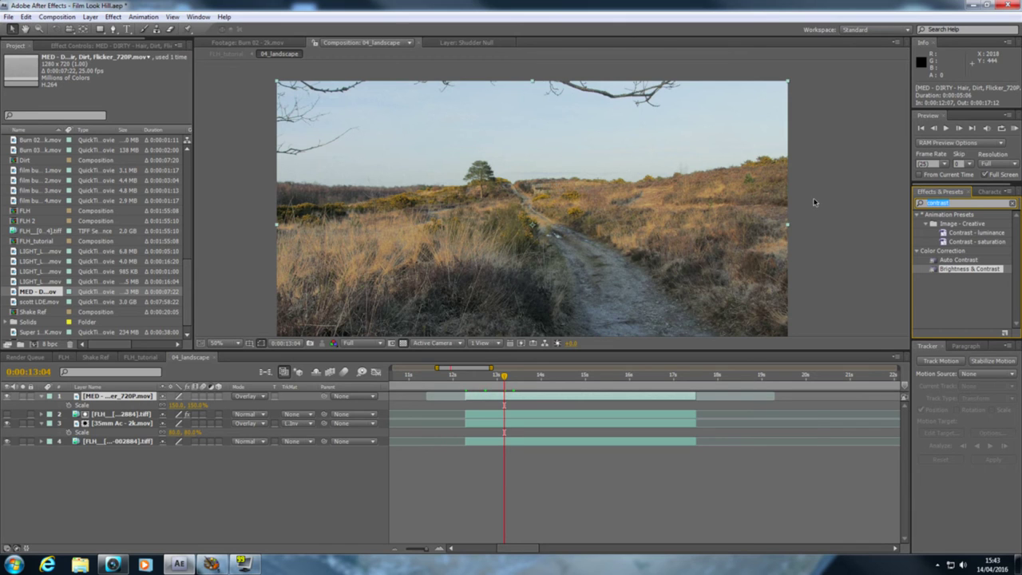
Step: Search 'luma' and apply Luma Key to the dirt overlay layer
{"action": "type", "text": "luma"}
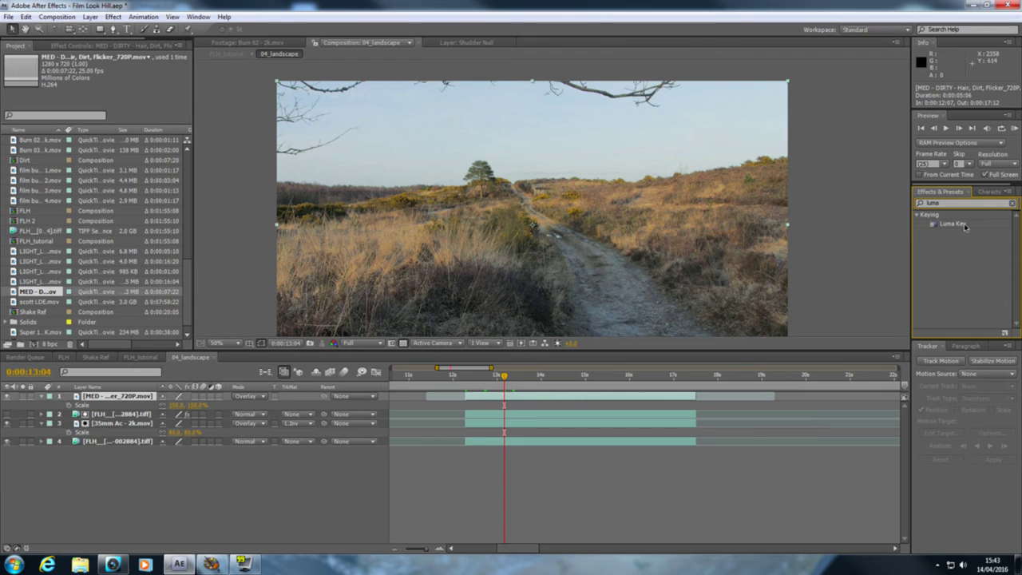
{"action": "left_click_drag", "start_coordinate": [964, 227], "coordinate": [160, 403]}
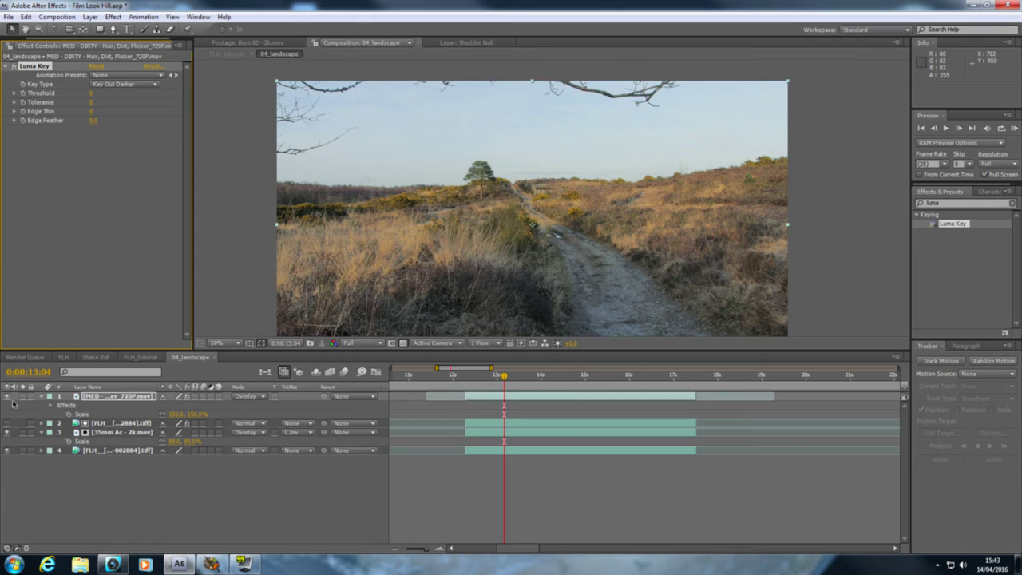
{"action": "left_click_drag", "start_coordinate": [506, 380], "coordinate": [532, 382]}
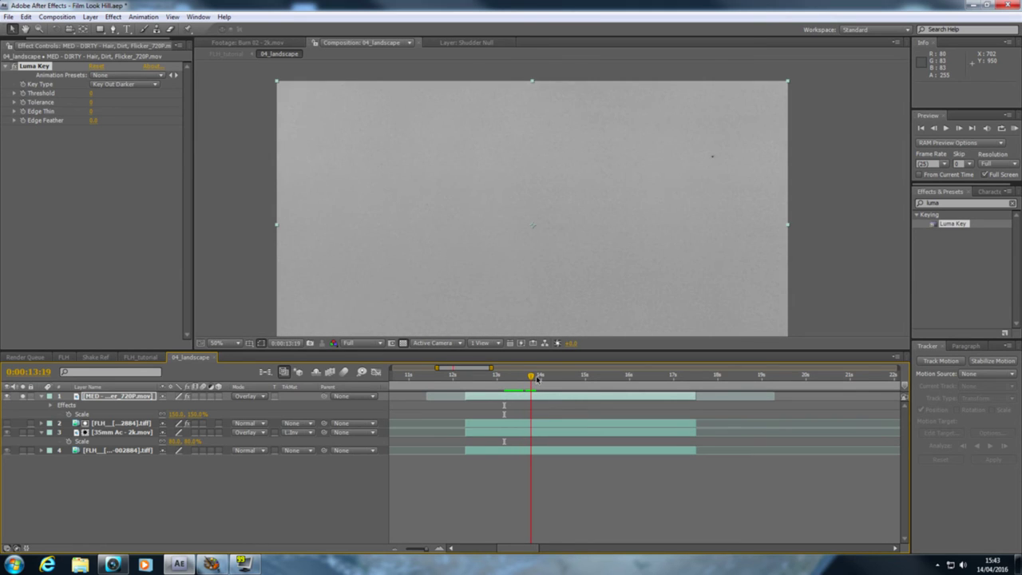
{"action": "scroll", "coordinate": [700, 184], "scroll_direction": "up", "scroll_amount": 2}
{"action": "scroll", "coordinate": [551, 210], "scroll_direction": "up", "scroll_amount": 4}
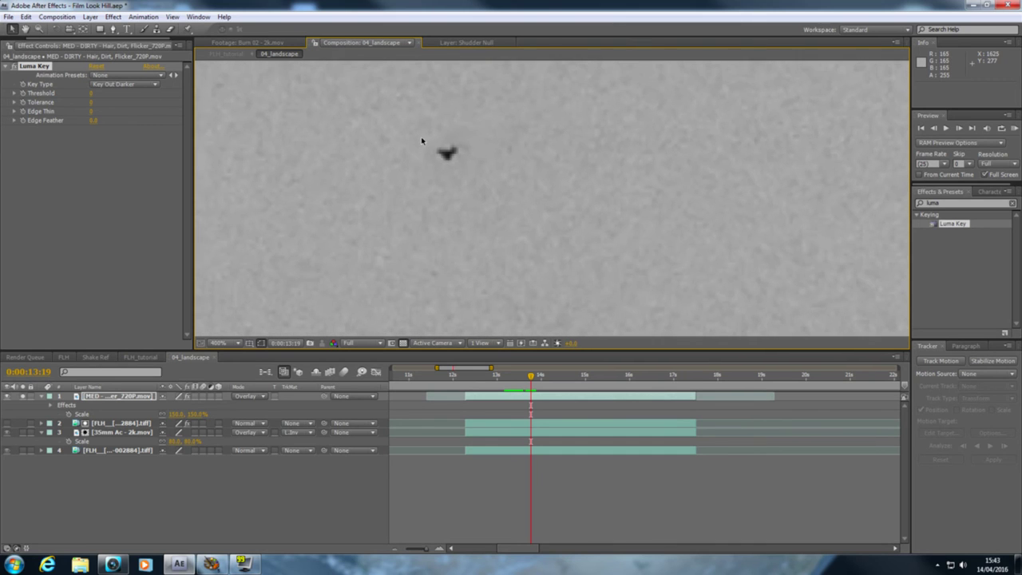
{"action": "scroll", "coordinate": [406, 136], "scroll_direction": "up", "scroll_amount": 1}
Step: Set Luma Key to Key Out Brighter, raise Threshold, and set Edge Feather to 0.5
{"action": "left_click", "coordinate": [136, 85]}
{"action": "left_click", "coordinate": [142, 74]}
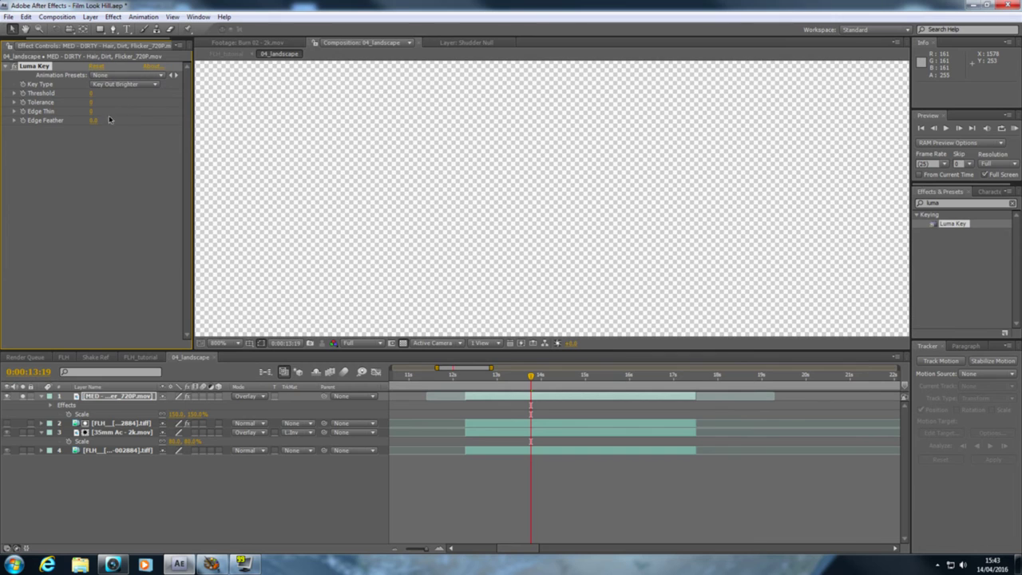
{"action": "left_click_drag", "start_coordinate": [94, 93], "coordinate": [148, 98]}
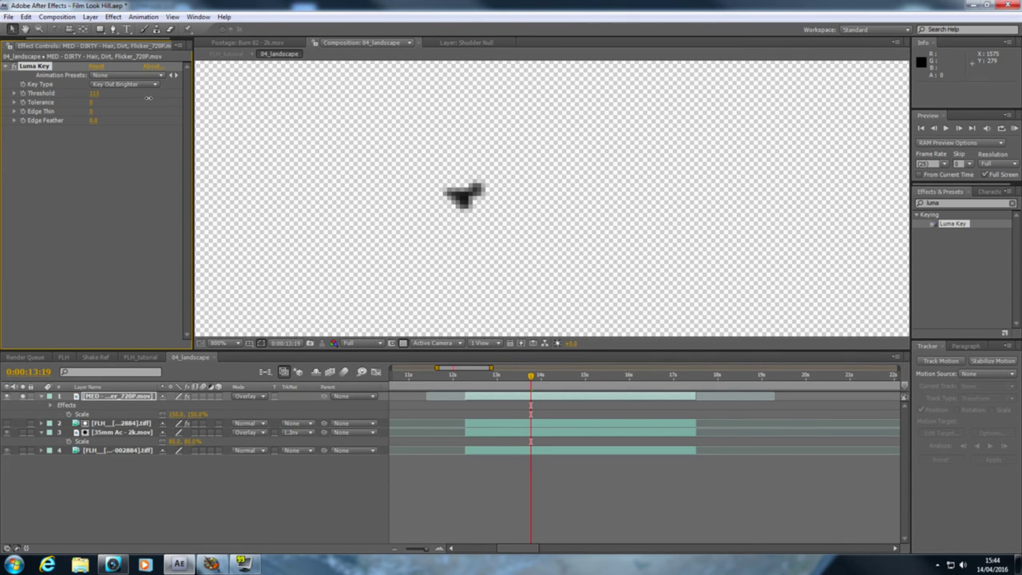
{"action": "left_click", "coordinate": [93, 122]}
{"action": "type", "text": "1"}
{"action": "key", "text": "Return"}
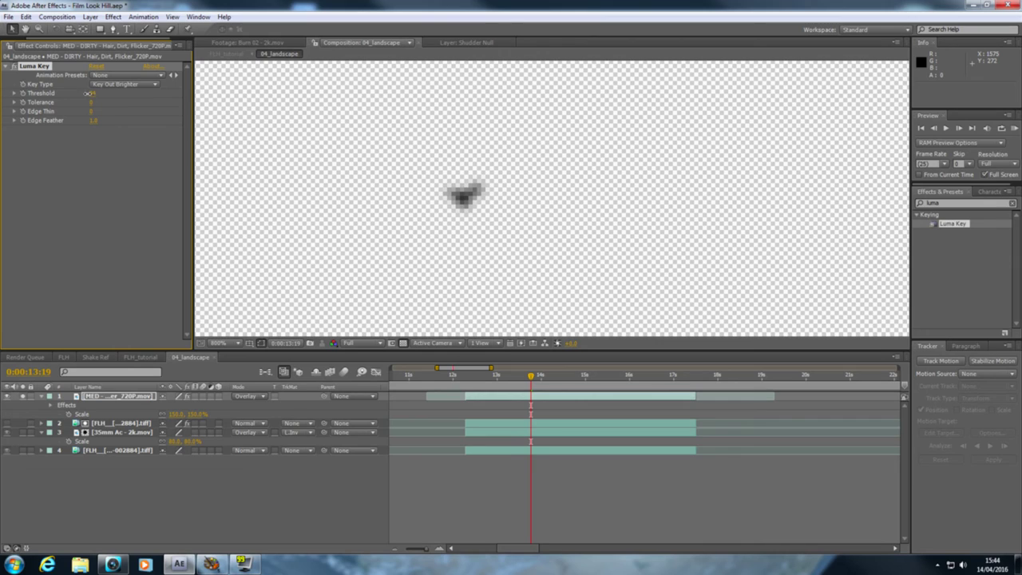
{"action": "left_click", "coordinate": [95, 121]}
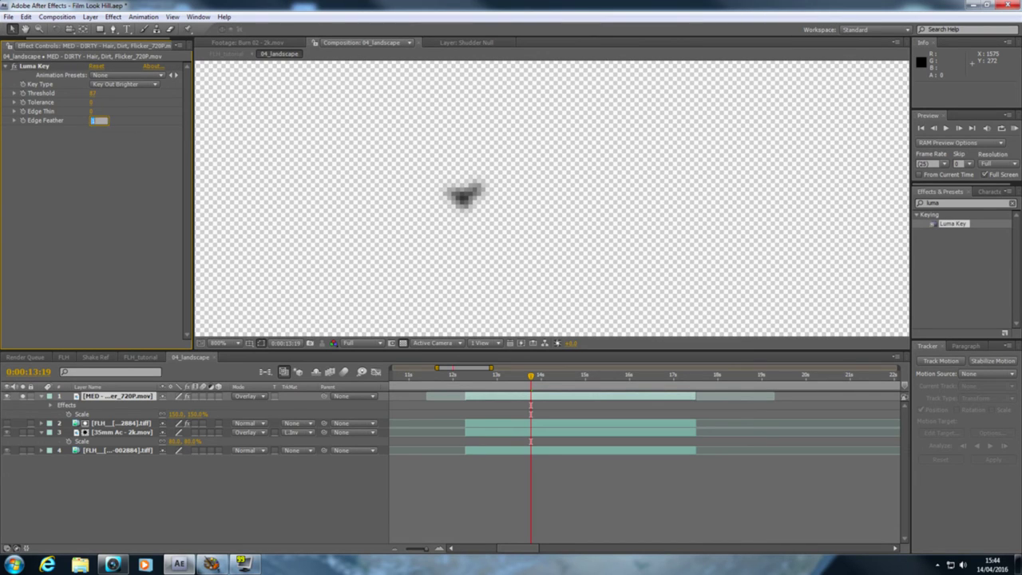
{"action": "type", "text": "0.5"}
{"action": "key", "text": "Return"}
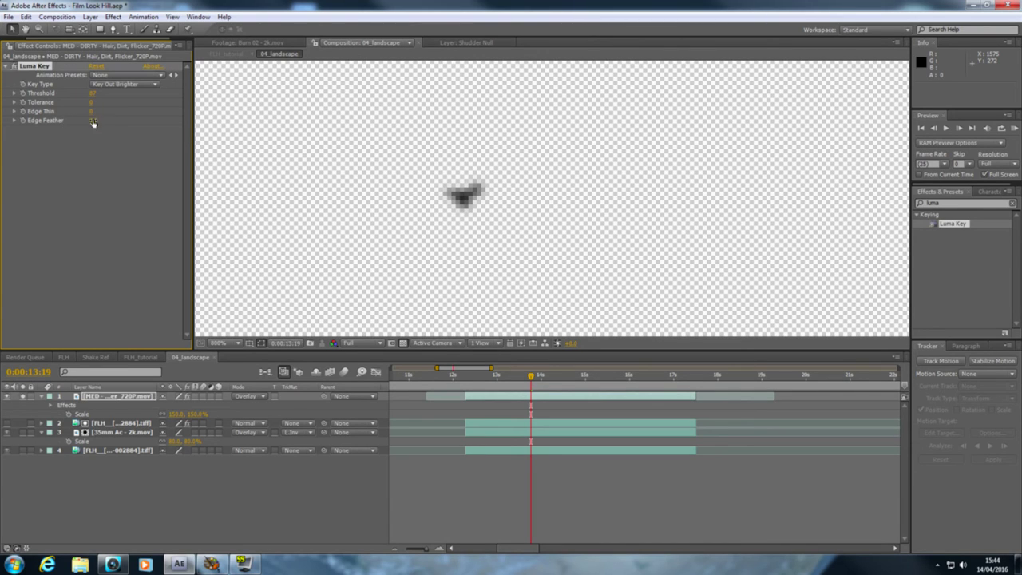
{"action": "left_click_drag", "start_coordinate": [95, 94], "coordinate": [116, 102]}
Step: Fine-tune the key threshold and compare the keyed dirt at later frames up to 15 seconds
{"action": "scroll", "coordinate": [512, 152], "scroll_direction": "down", "scroll_amount": 5}
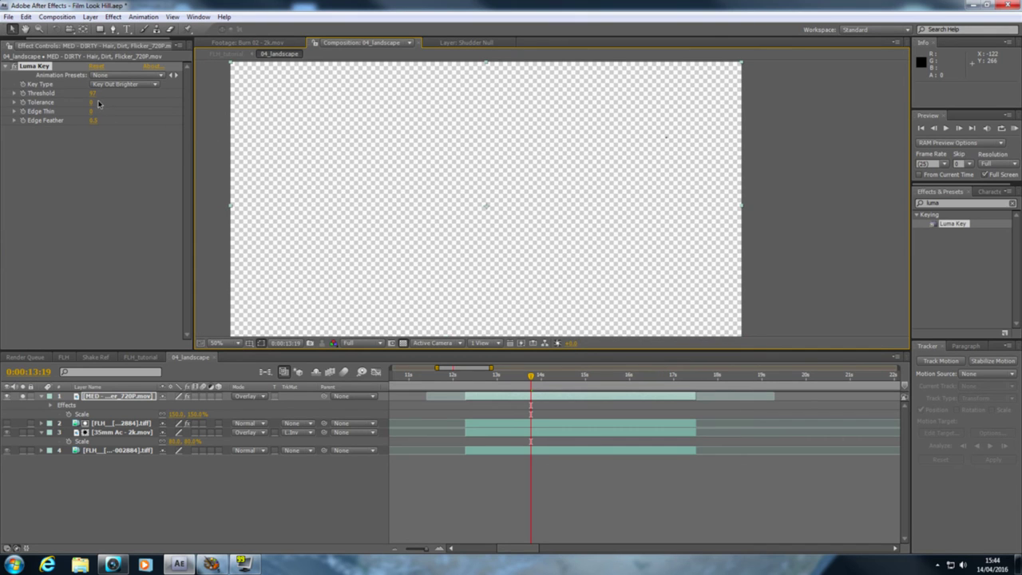
{"action": "left_click_drag", "start_coordinate": [94, 94], "coordinate": [97, 95]}
{"action": "scroll", "coordinate": [566, 237], "scroll_direction": "up", "scroll_amount": 4}
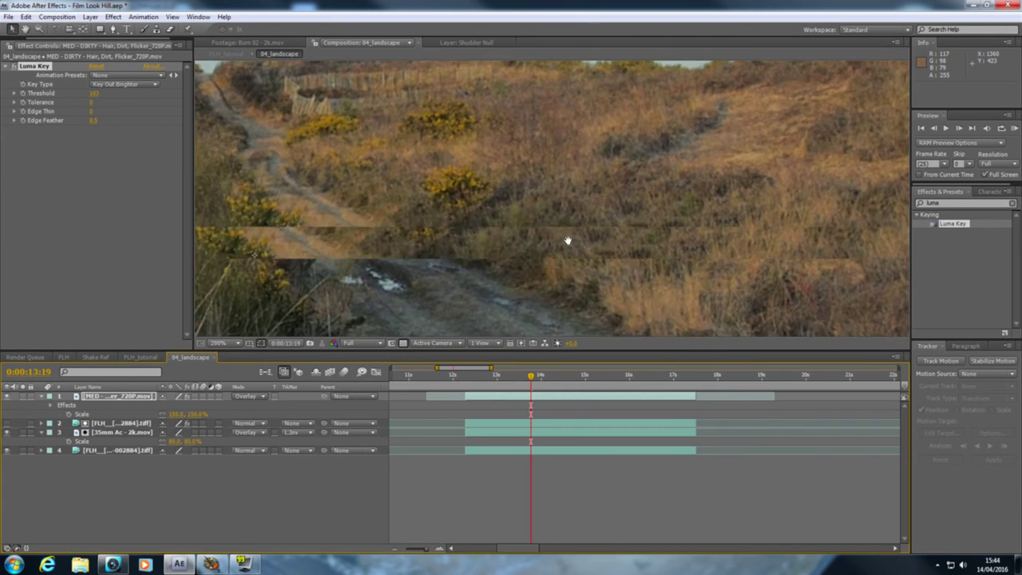
{"action": "scroll", "coordinate": [629, 189], "scroll_direction": "up", "scroll_amount": 3}
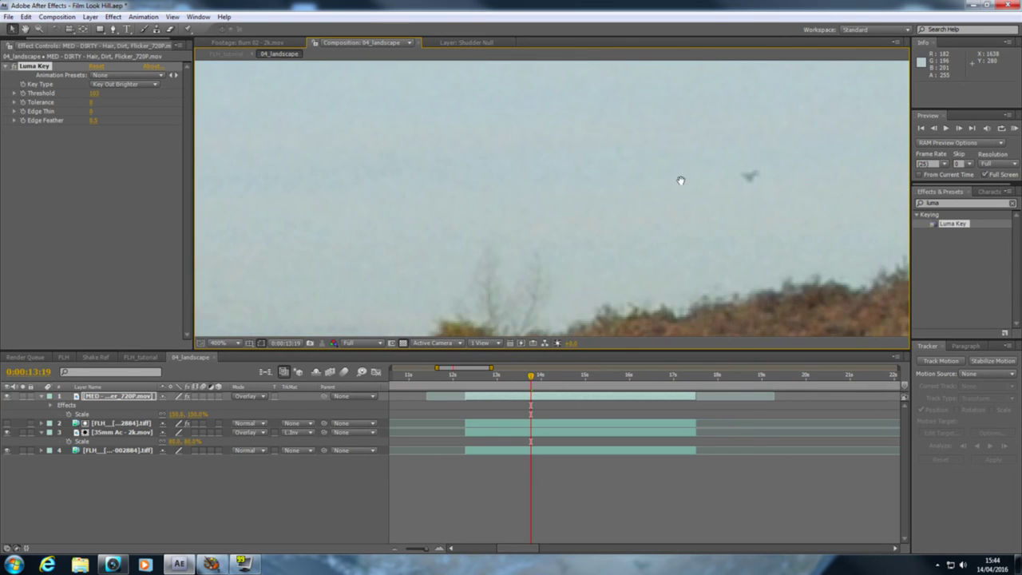
{"action": "left_click", "coordinate": [7, 397]}
{"action": "left_click", "coordinate": [7, 397]}
{"action": "scroll", "coordinate": [486, 223], "scroll_direction": "down", "scroll_amount": 3}
{"action": "scroll", "coordinate": [487, 223], "scroll_direction": "down", "scroll_amount": 4}
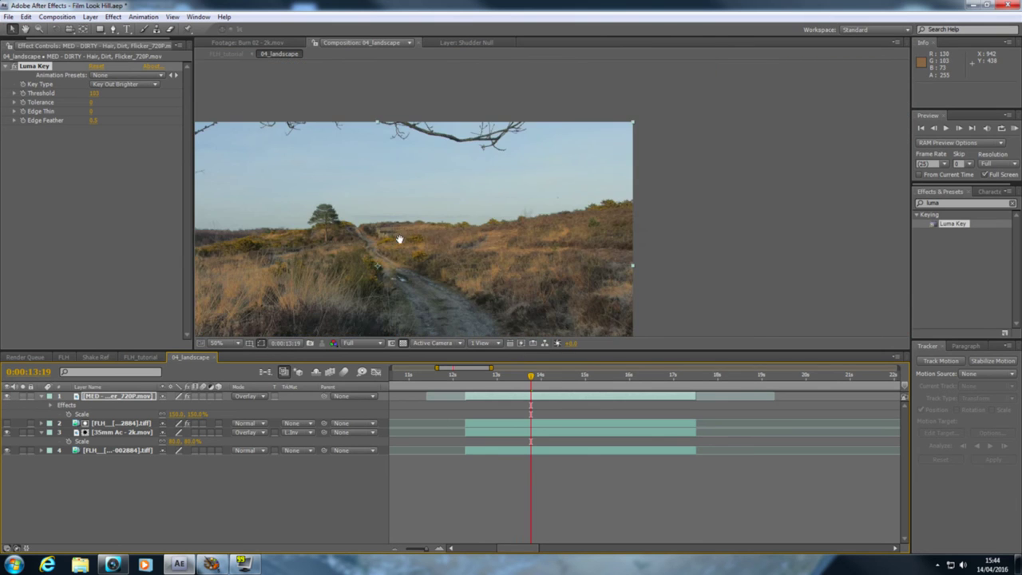
{"action": "left_click", "coordinate": [565, 377]}
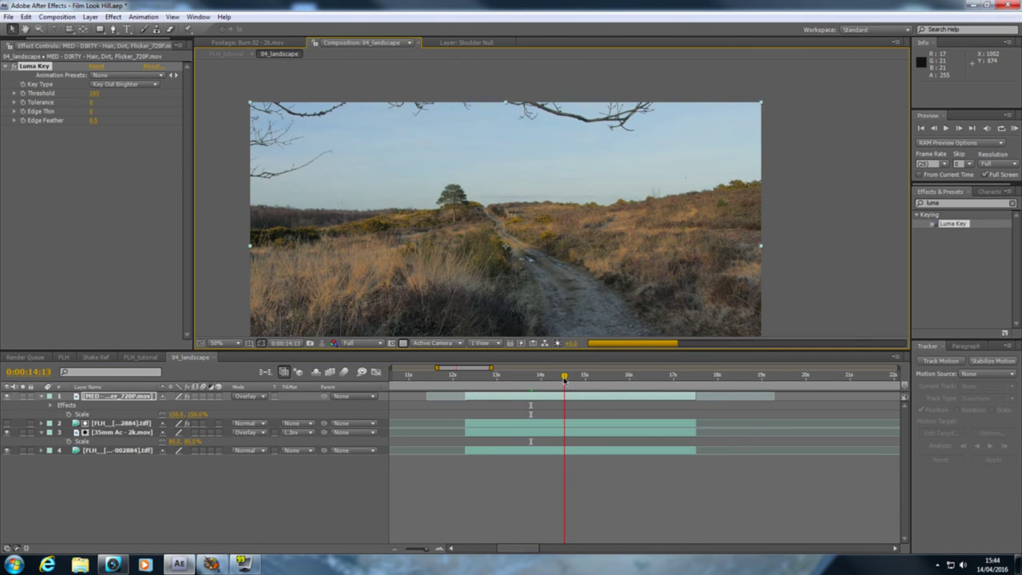
{"action": "left_click_drag", "start_coordinate": [587, 383], "coordinate": [595, 384]}
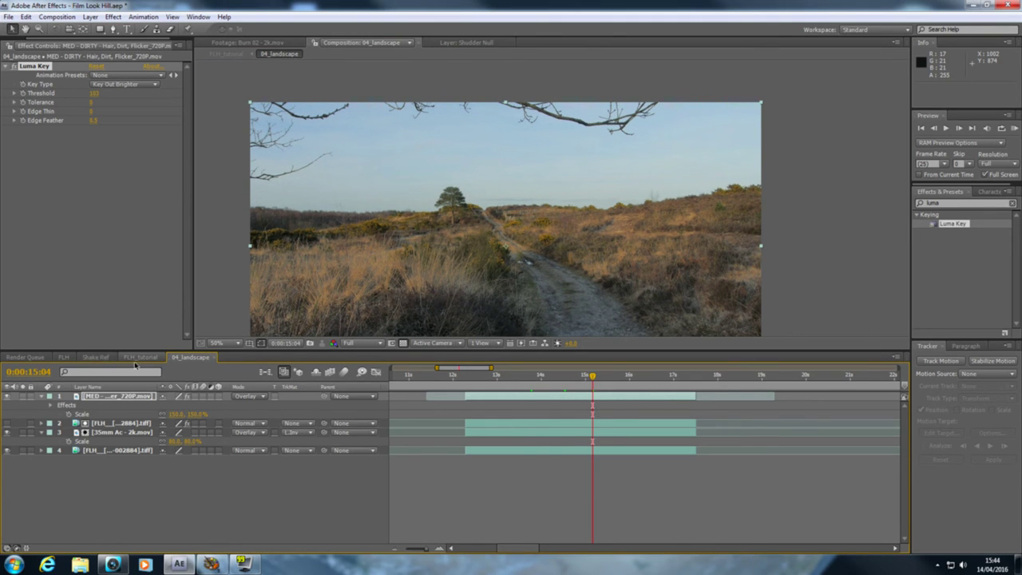
{"action": "left_click", "coordinate": [613, 382]}
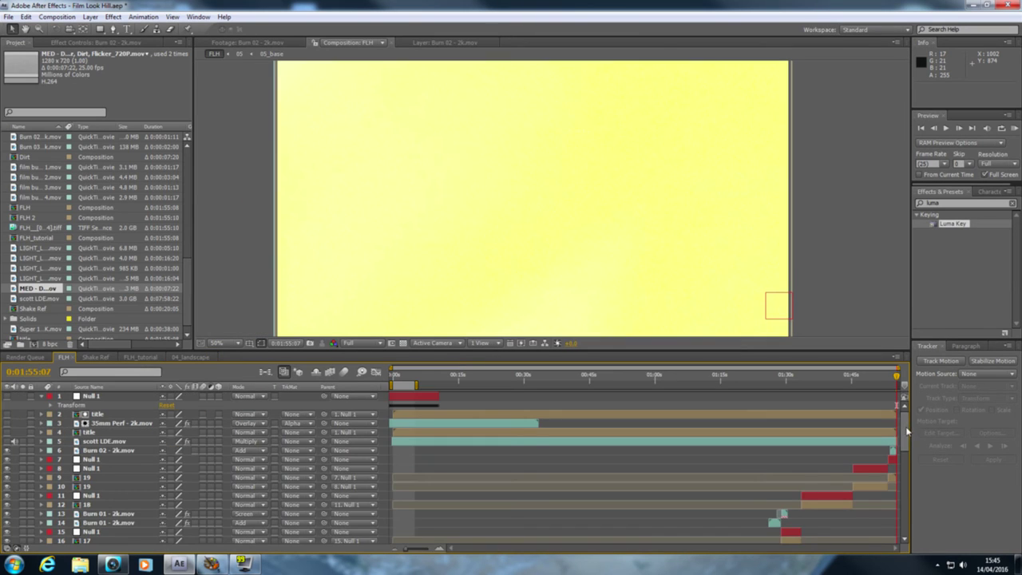
{"action": "scroll", "coordinate": [908, 499], "scroll_direction": "down", "scroll_amount": 6}
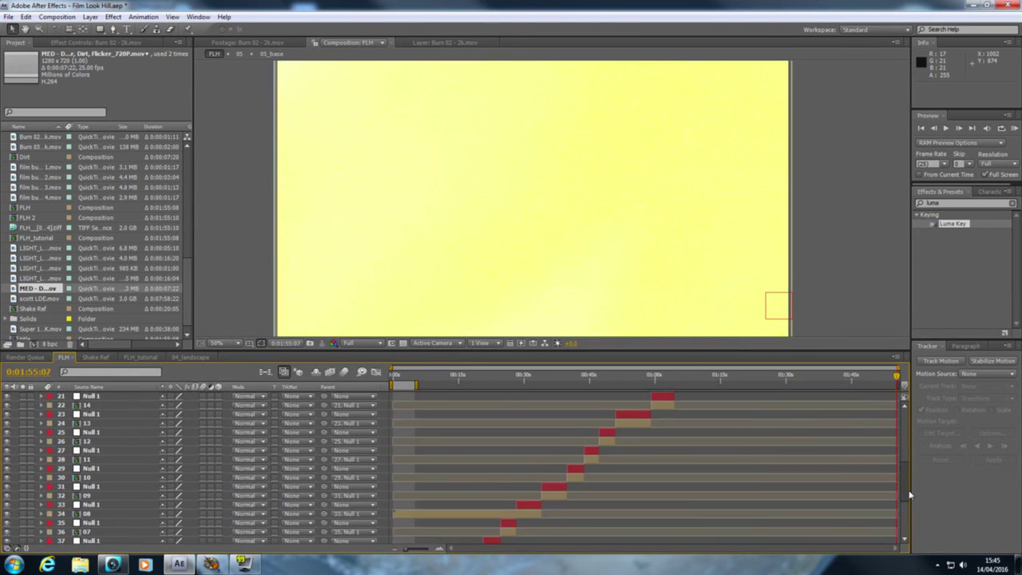
Step: Go to about 52 seconds in the FLH timeline and select the '13' shot layer
{"action": "left_click_drag", "start_coordinate": [910, 499], "coordinate": [908, 456]}
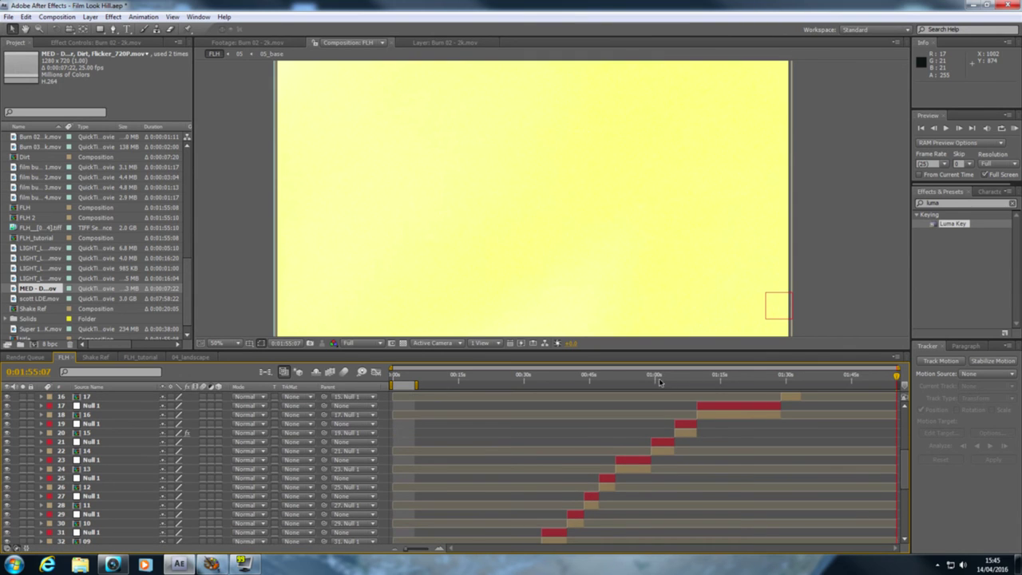
{"action": "left_click", "coordinate": [624, 375]}
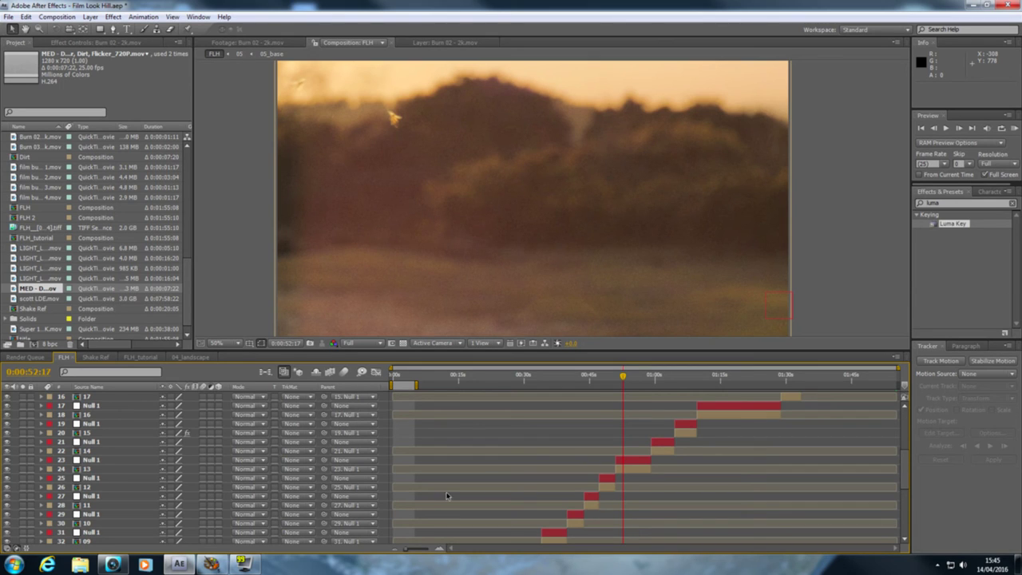
{"action": "left_click", "coordinate": [93, 470]}
{"action": "double_click", "coordinate": [93, 470]}
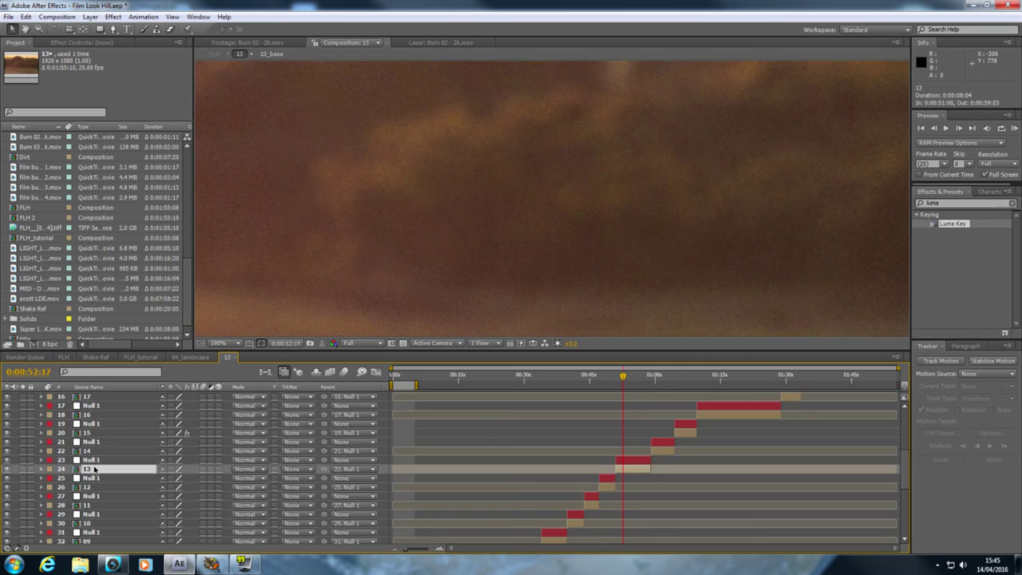
{"action": "scroll", "coordinate": [577, 226], "scroll_direction": "down", "scroll_amount": 1}
{"action": "scroll", "coordinate": [488, 182], "scroll_direction": "up", "scroll_amount": 1}
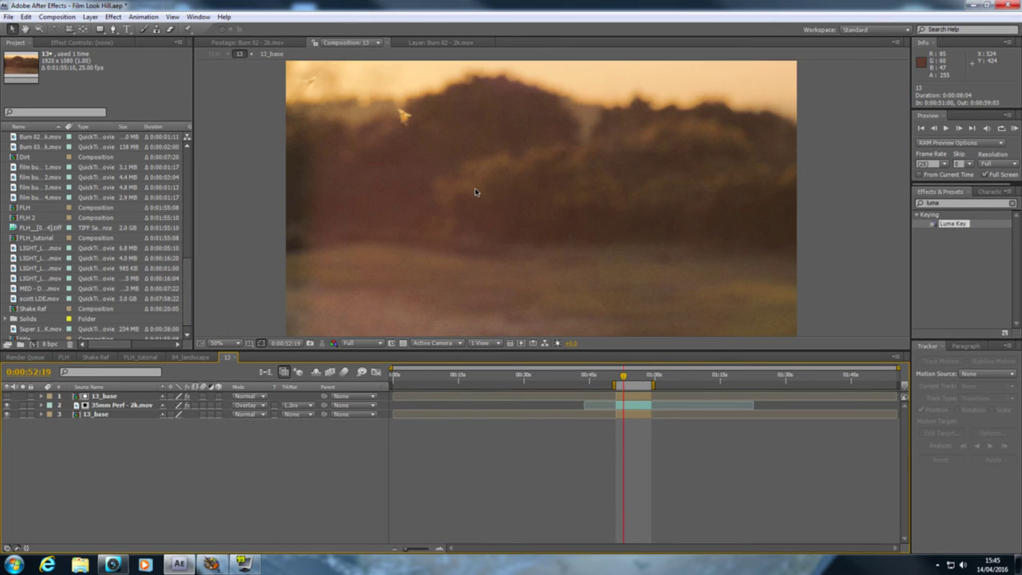
{"action": "left_click_drag", "start_coordinate": [474, 143], "coordinate": [490, 156]}
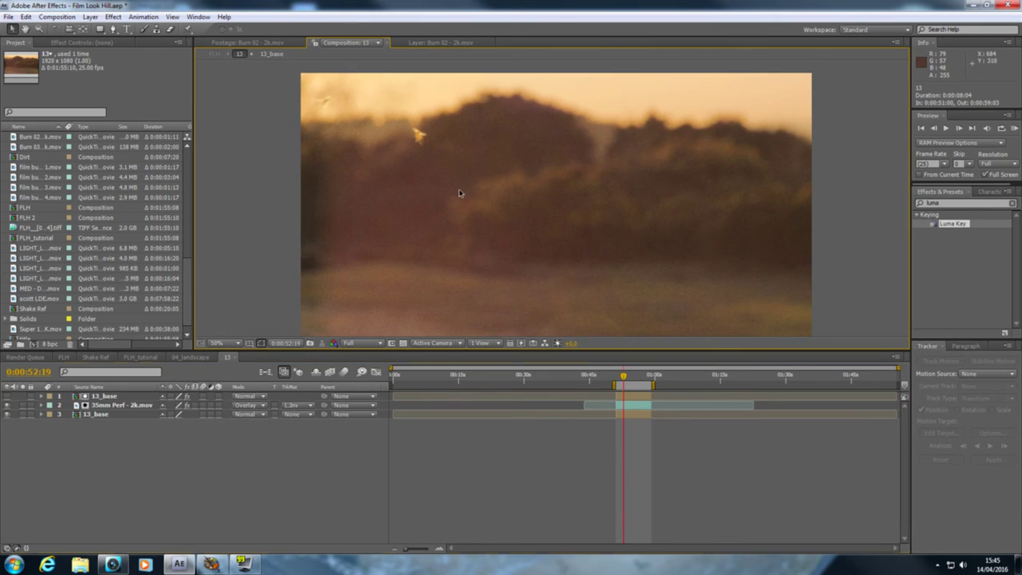
{"action": "left_click", "coordinate": [103, 416]}
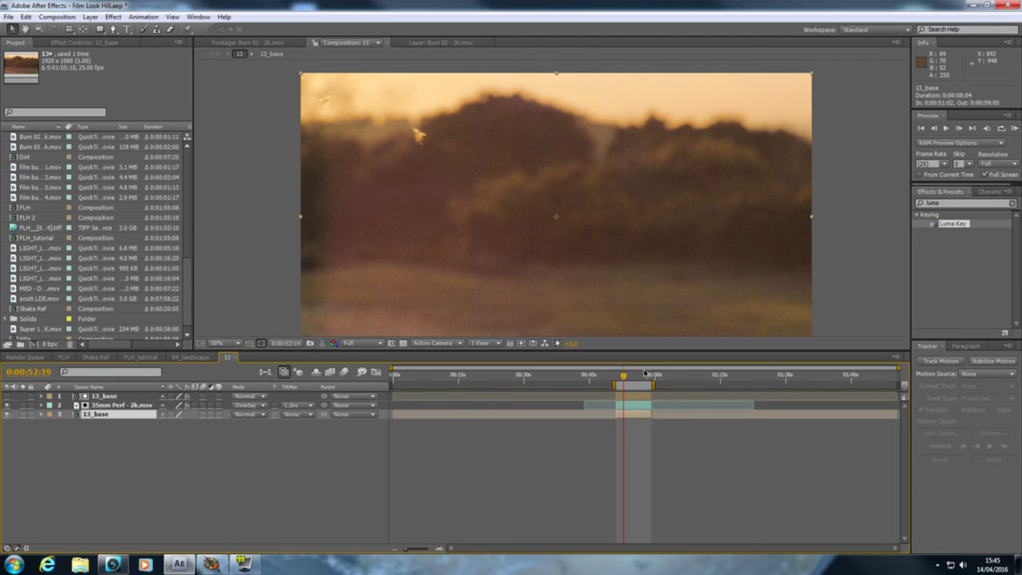
{"action": "left_click_drag", "start_coordinate": [625, 379], "coordinate": [630, 380]}
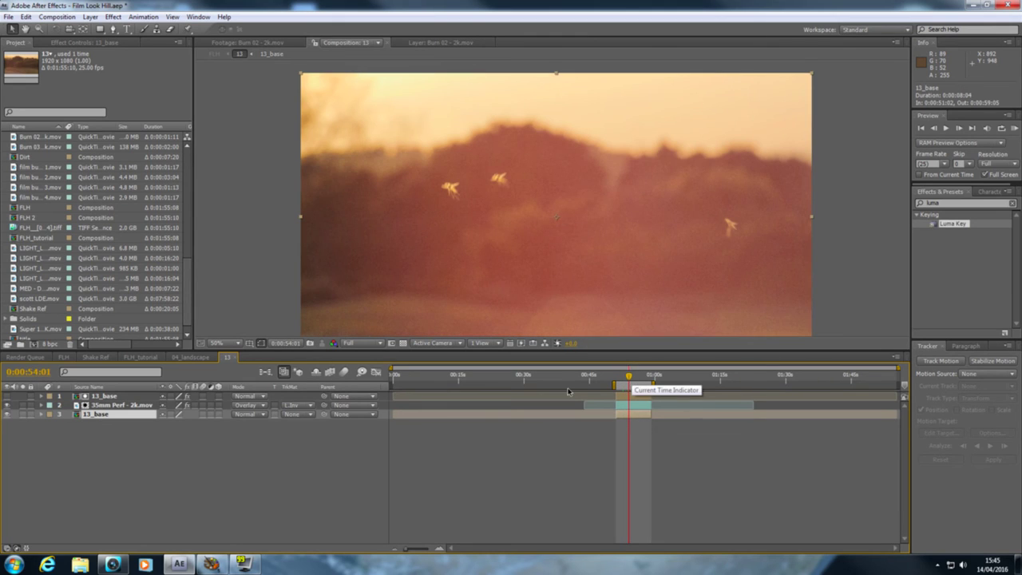
Step: Open the 13_base pre-comp and toggle the LIGHT_LEAKS_FREE_12.mov layer off and on to compare
{"action": "double_click", "coordinate": [104, 417]}
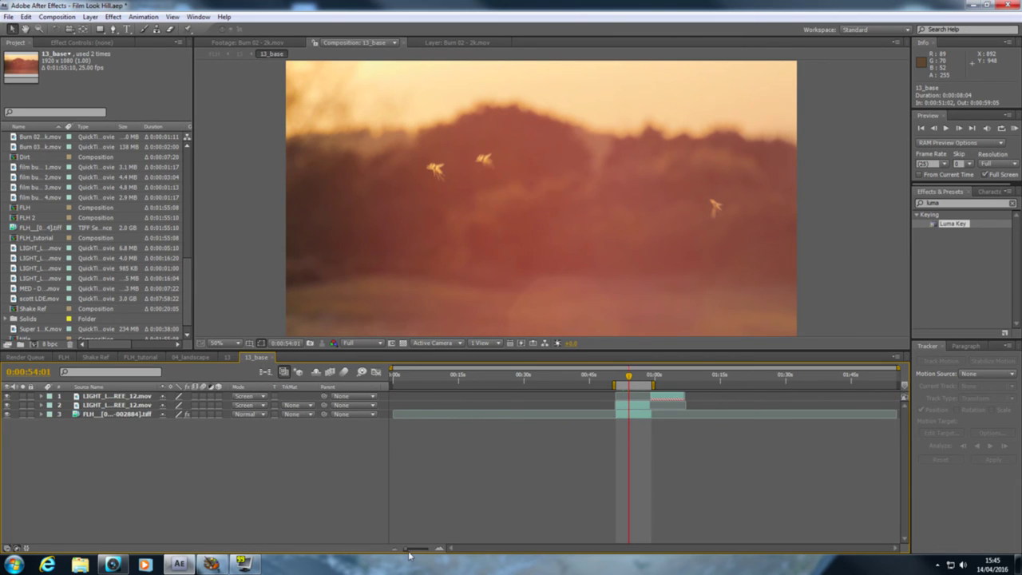
{"action": "left_click_drag", "start_coordinate": [405, 551], "coordinate": [415, 550]}
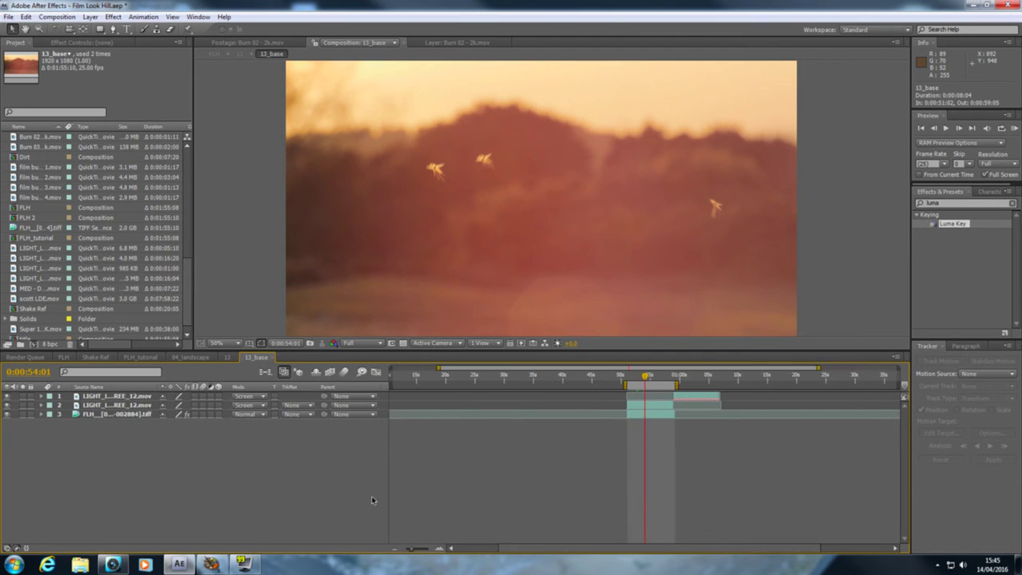
{"action": "left_click", "coordinate": [6, 404]}
{"action": "left_click_drag", "start_coordinate": [511, 199], "coordinate": [538, 214]}
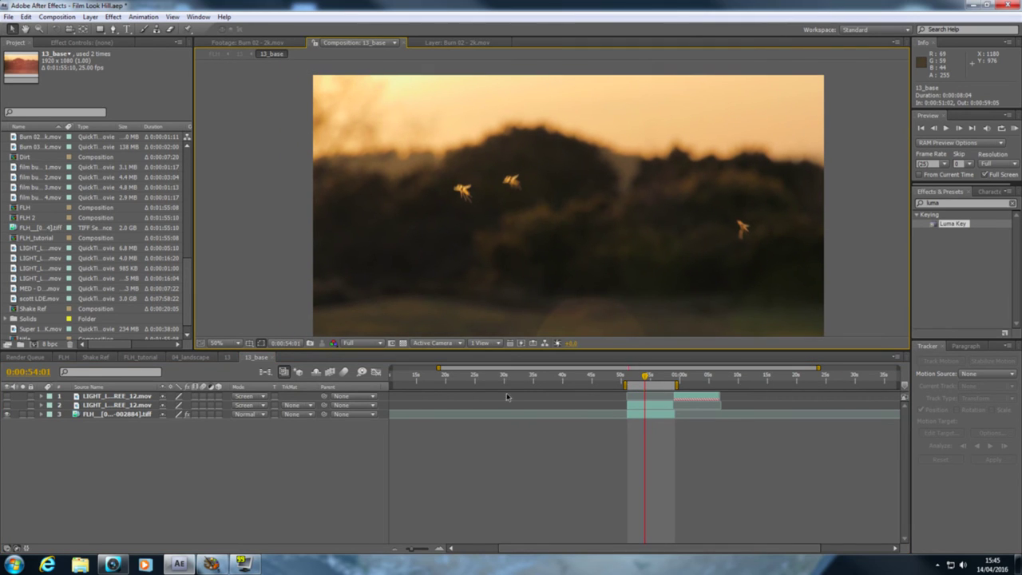
{"action": "left_click", "coordinate": [5, 405]}
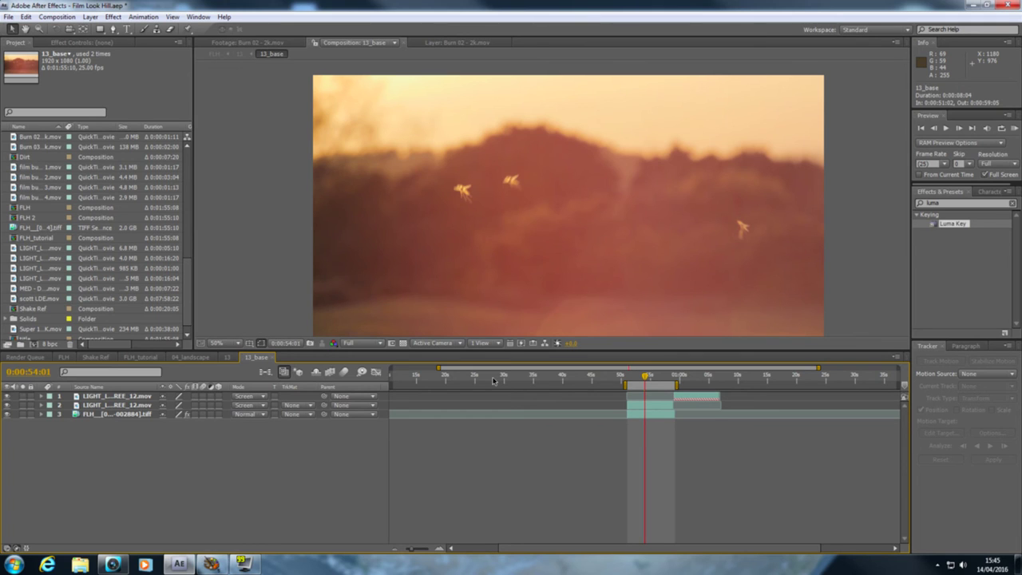
Step: Scrub 13_base from 0:00:52:12 to 0:00:57:15 to preview the light leak, then go to 04_landscape
{"action": "left_click_drag", "start_coordinate": [646, 378], "coordinate": [636, 378]}
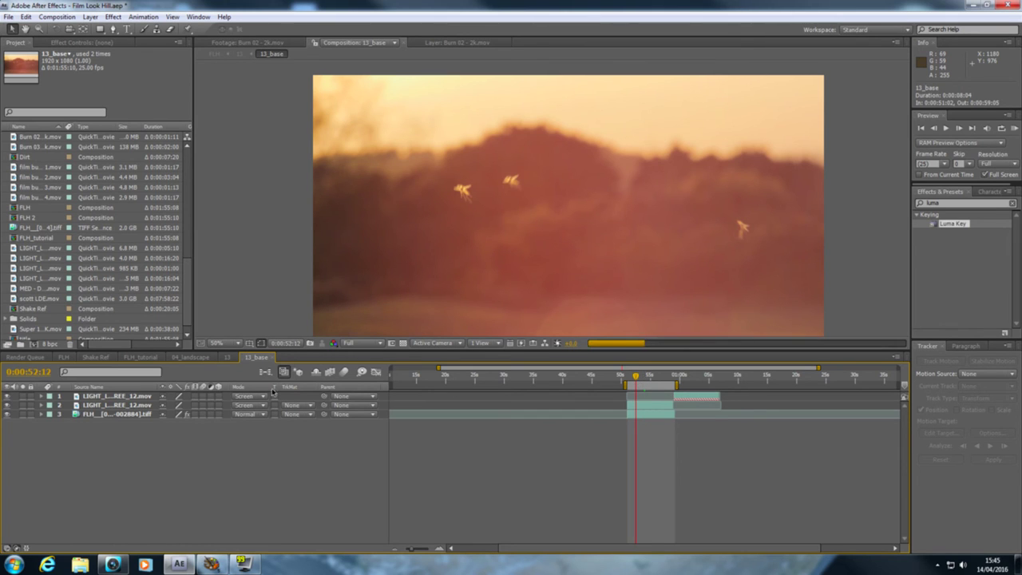
{"action": "left_click", "coordinate": [94, 405]}
{"action": "left_click", "coordinate": [82, 44]}
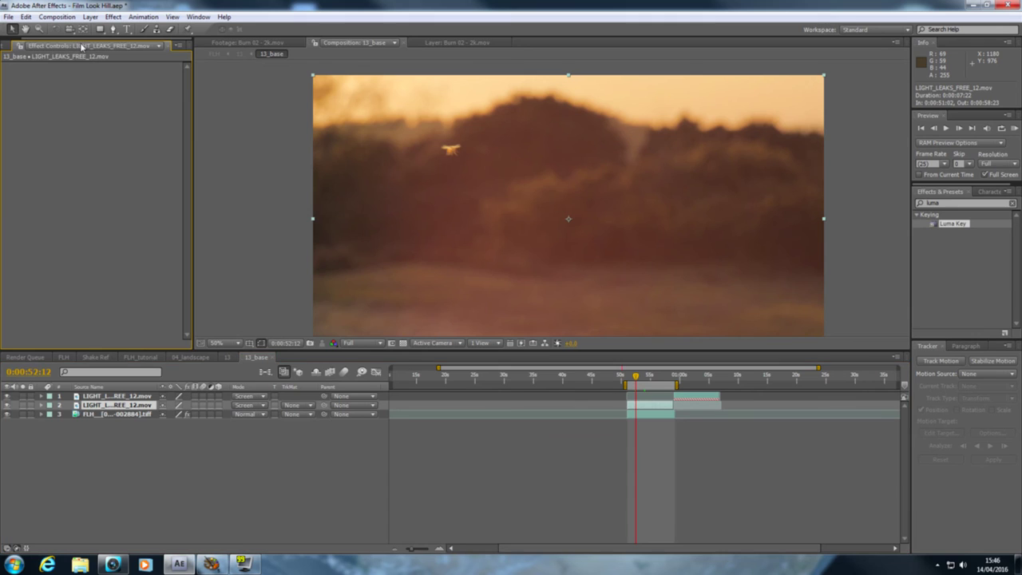
{"action": "left_click", "coordinate": [5, 47]}
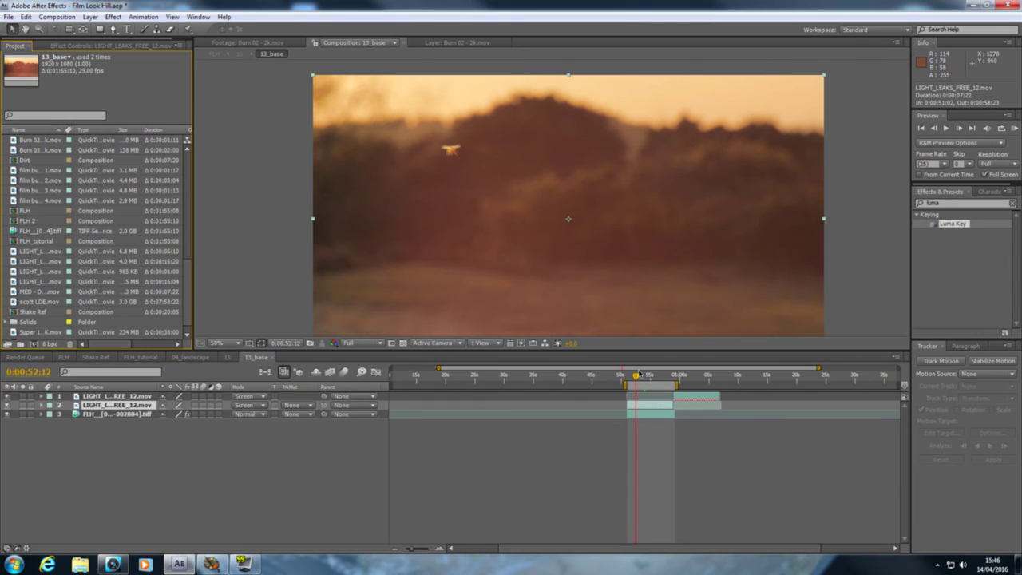
{"action": "left_click_drag", "start_coordinate": [636, 378], "coordinate": [652, 380]}
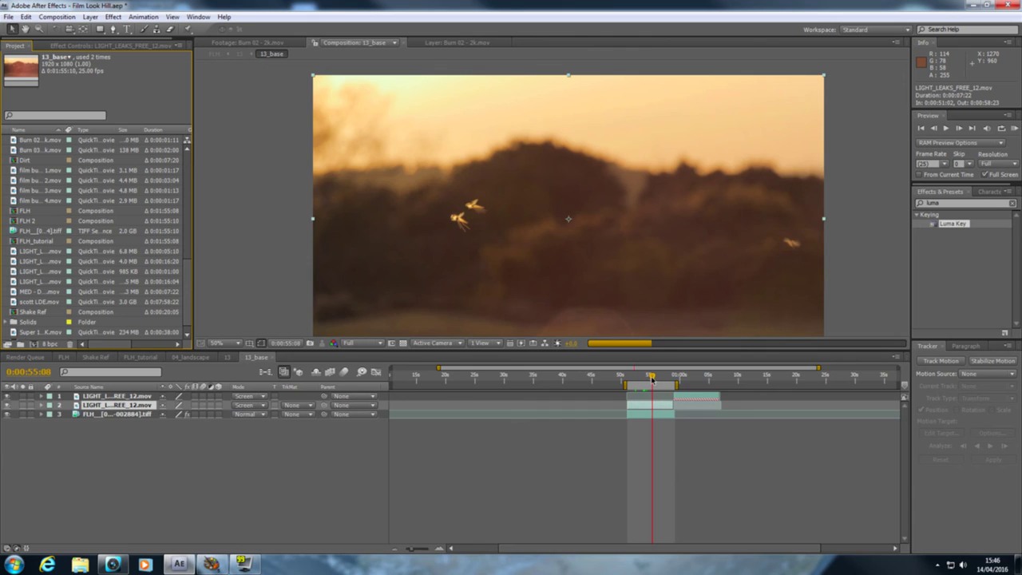
{"action": "left_click_drag", "start_coordinate": [652, 377], "coordinate": [657, 377]}
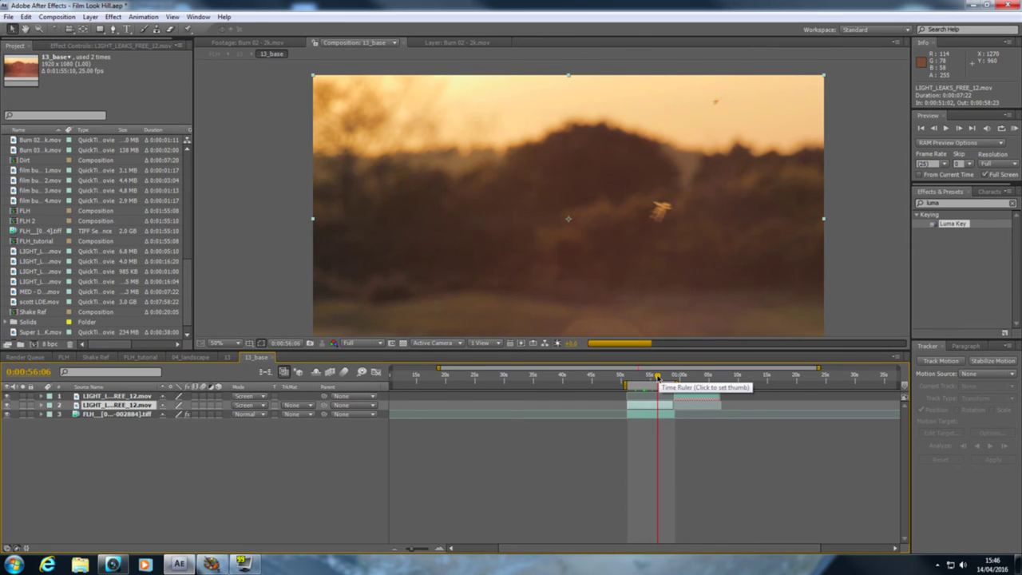
{"action": "left_click_drag", "start_coordinate": [658, 377], "coordinate": [666, 378]}
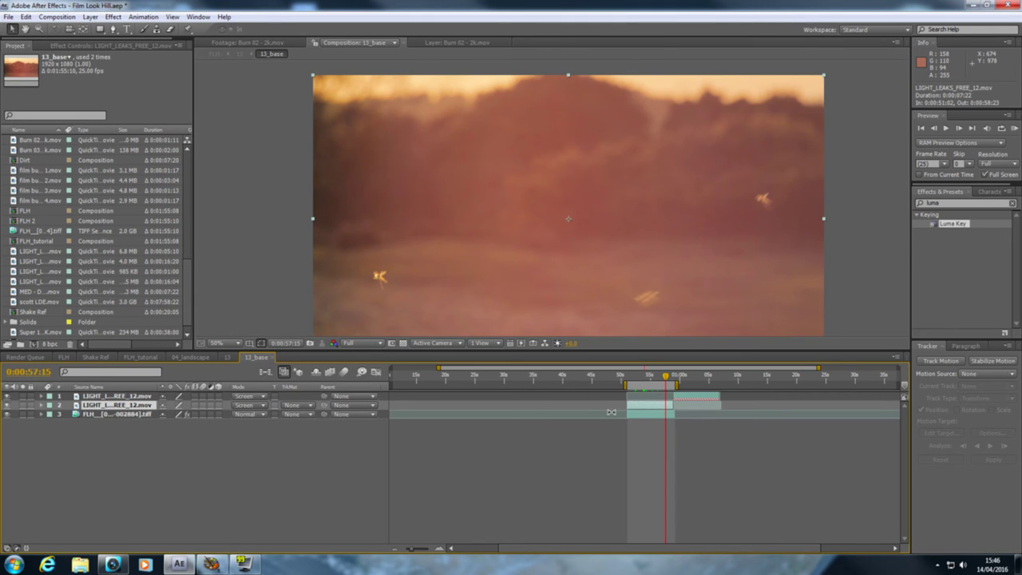
{"action": "left_click", "coordinate": [639, 380]}
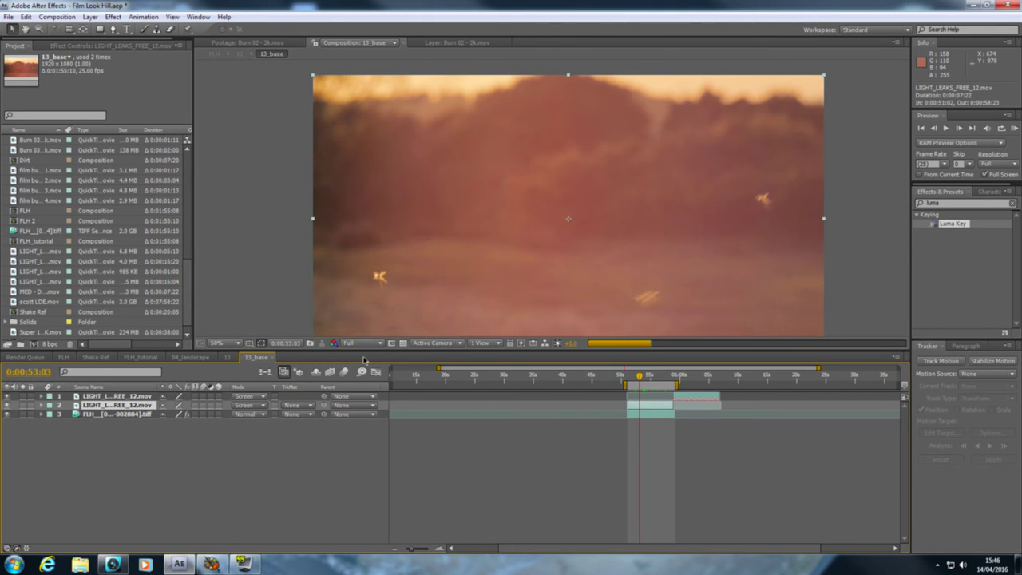
{"action": "left_click", "coordinate": [189, 357]}
Step: Apply Lens Blur, found by searching 'lens', to the bottom FLH TIFF sequence layer
{"action": "left_click", "coordinate": [124, 453]}
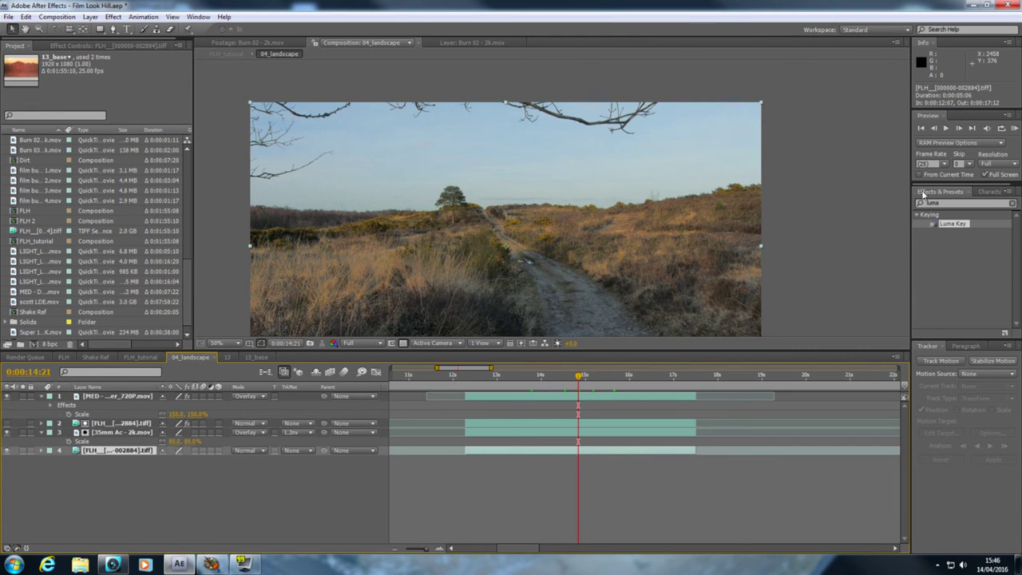
{"action": "left_click", "coordinate": [931, 203]}
{"action": "type", "text": "lens"}
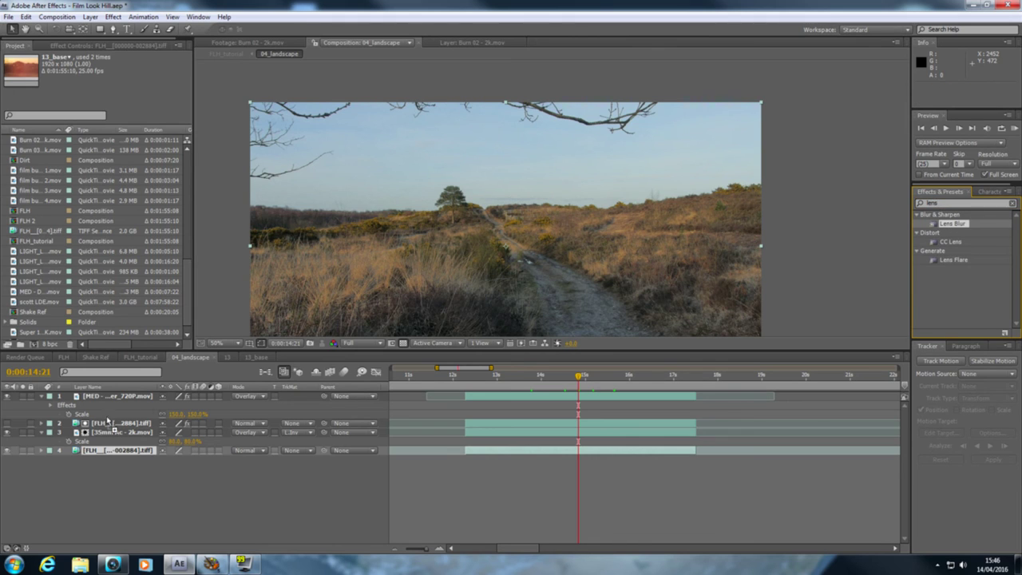
{"action": "left_click_drag", "start_coordinate": [108, 421], "coordinate": [102, 450]}
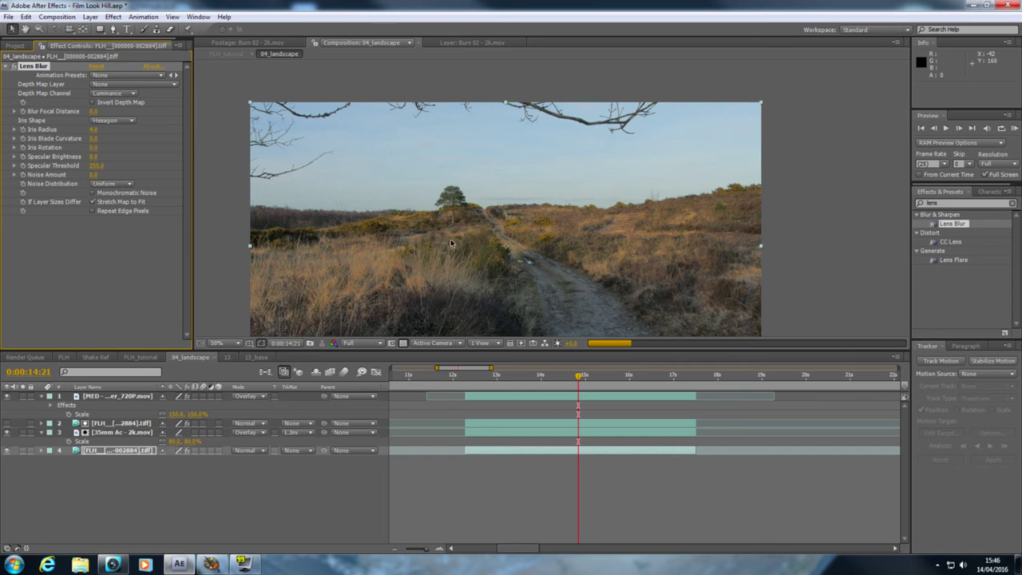
Step: Enable Repeat Edge Pixels in the Lens Blur settings, checking the frame at 100% view
{"action": "key", "text": "period"}
{"action": "scroll", "coordinate": [426, 226], "scroll_direction": "up", "scroll_amount": 3}
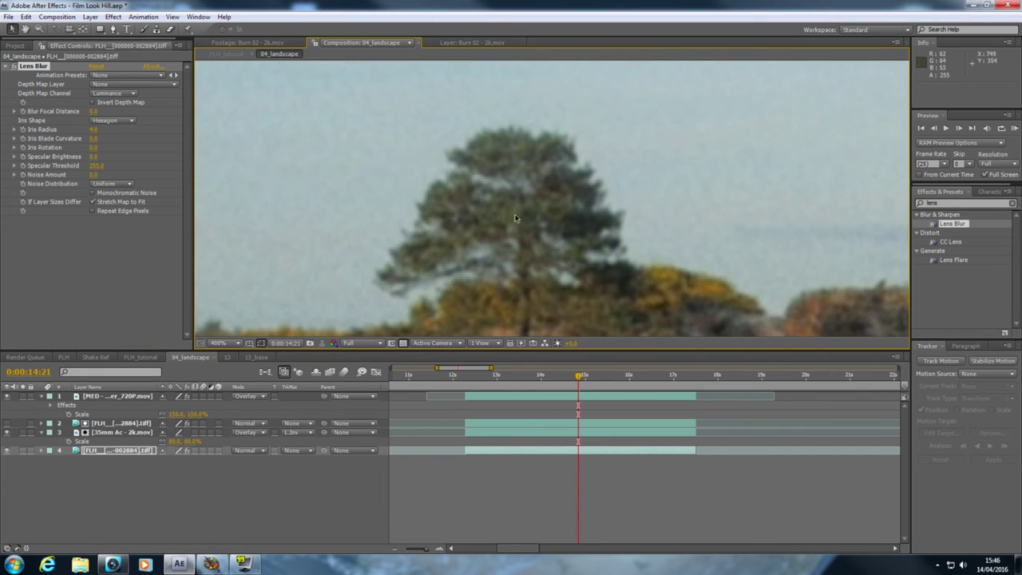
{"action": "left_click", "coordinate": [14, 68]}
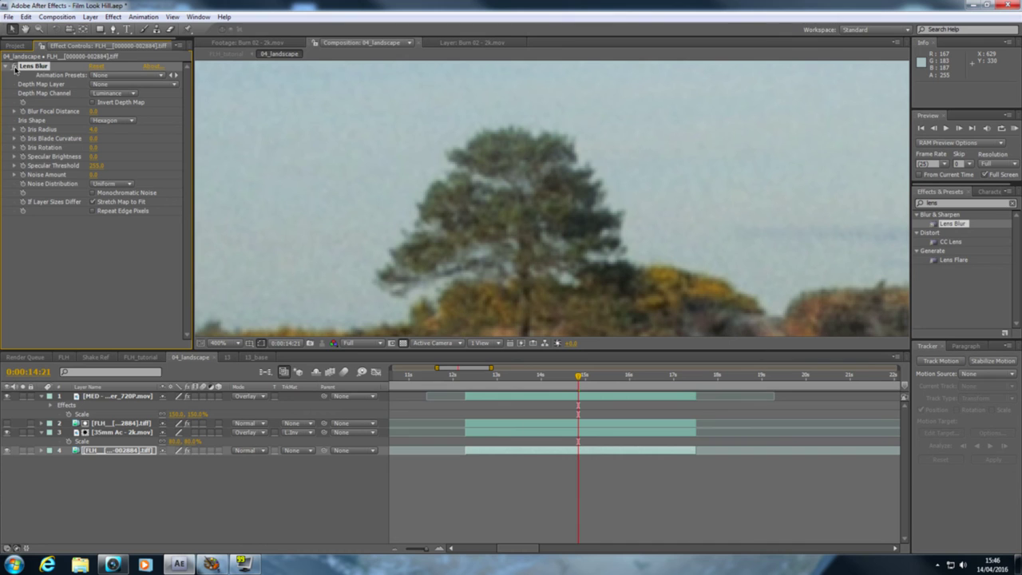
{"action": "left_click", "coordinate": [93, 211]}
{"action": "key", "text": "comma"}
{"action": "key", "text": "comma"}
{"action": "key", "text": "comma"}
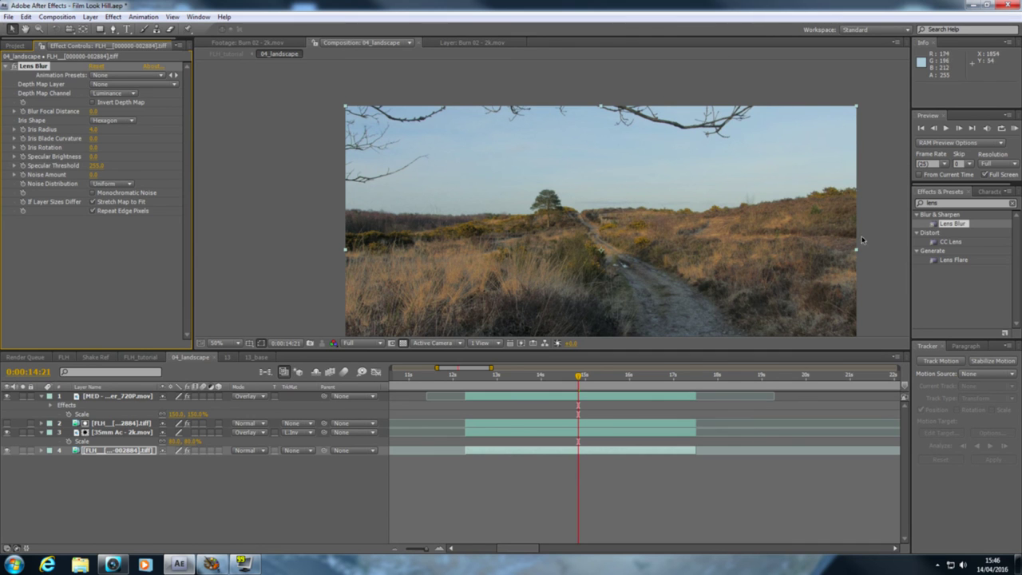
{"action": "key", "text": "period"}
{"action": "key", "text": "period"}
{"action": "scroll", "coordinate": [523, 181], "scroll_direction": "down", "scroll_amount": 4}
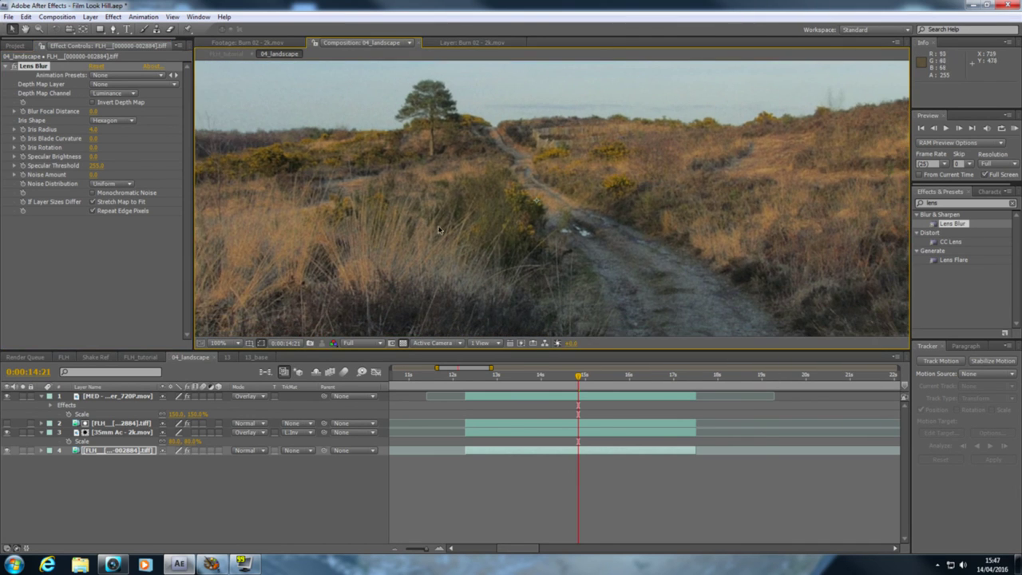
{"action": "left_click", "coordinate": [14, 69]}
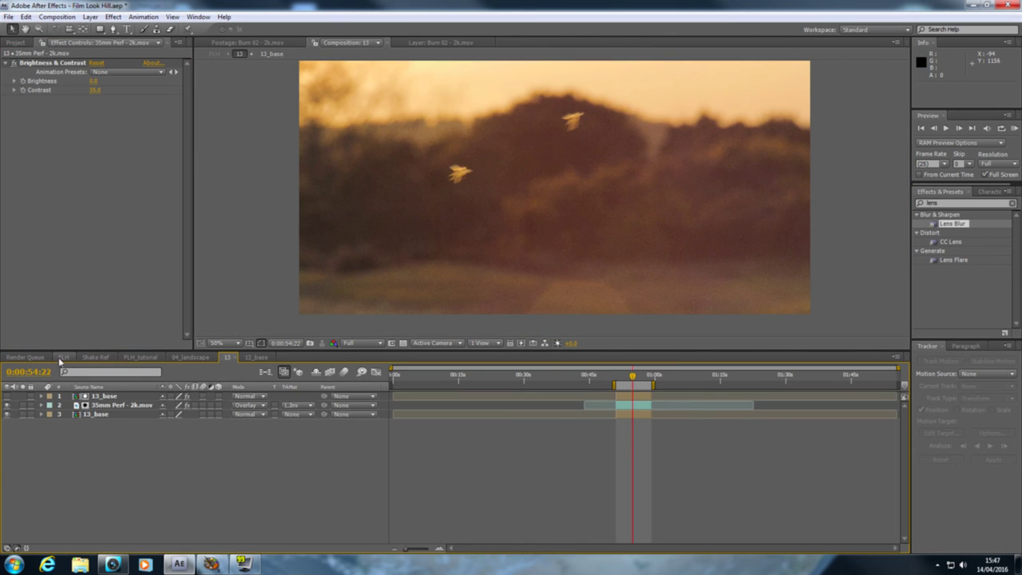
Step: In the FLH master composition, move the time indicator back to 0:00:33:01
{"action": "left_click", "coordinate": [63, 356]}
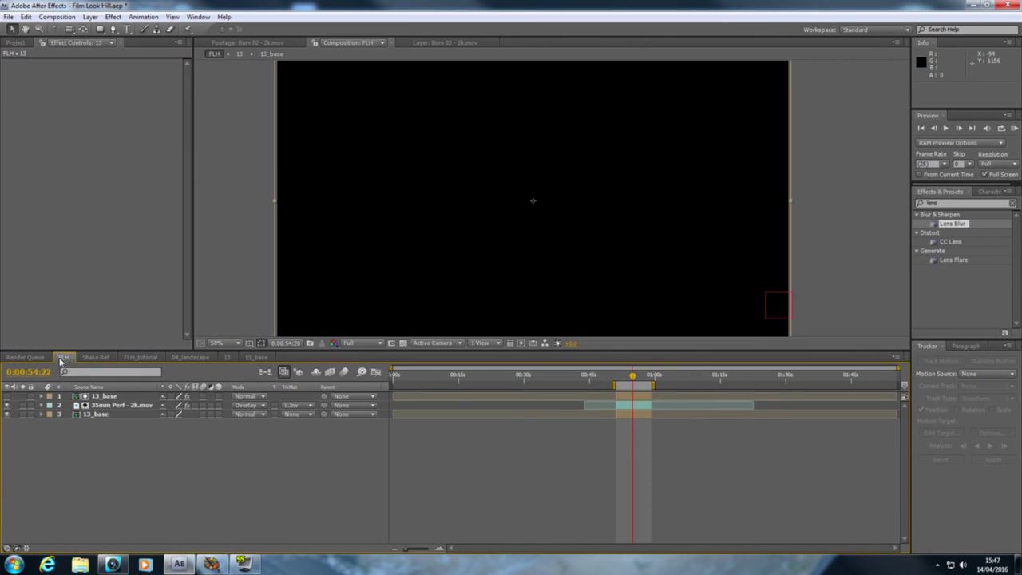
{"action": "scroll", "coordinate": [906, 448], "scroll_direction": "up", "scroll_amount": 4}
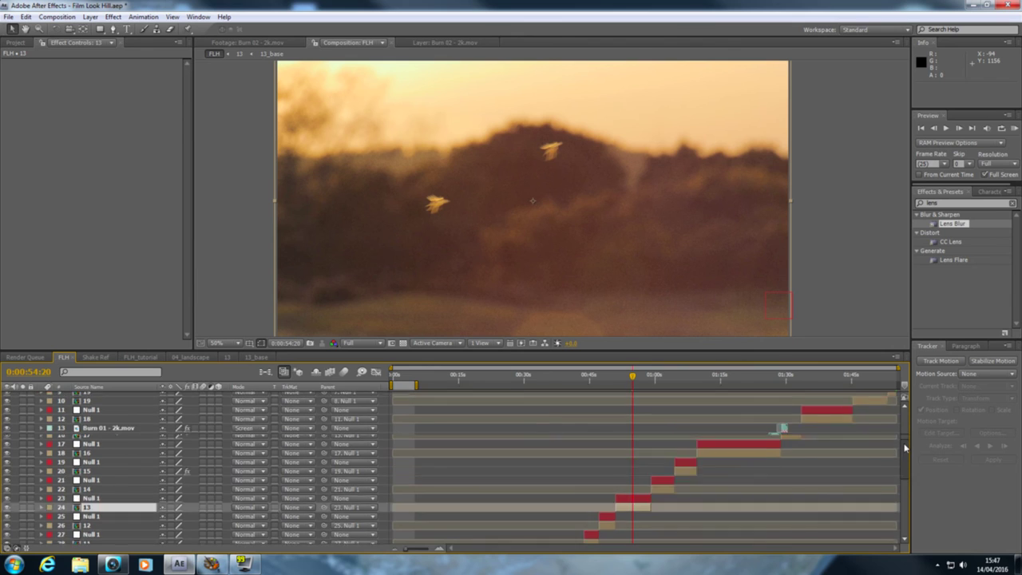
{"action": "scroll", "coordinate": [906, 444], "scroll_direction": "down", "scroll_amount": 1}
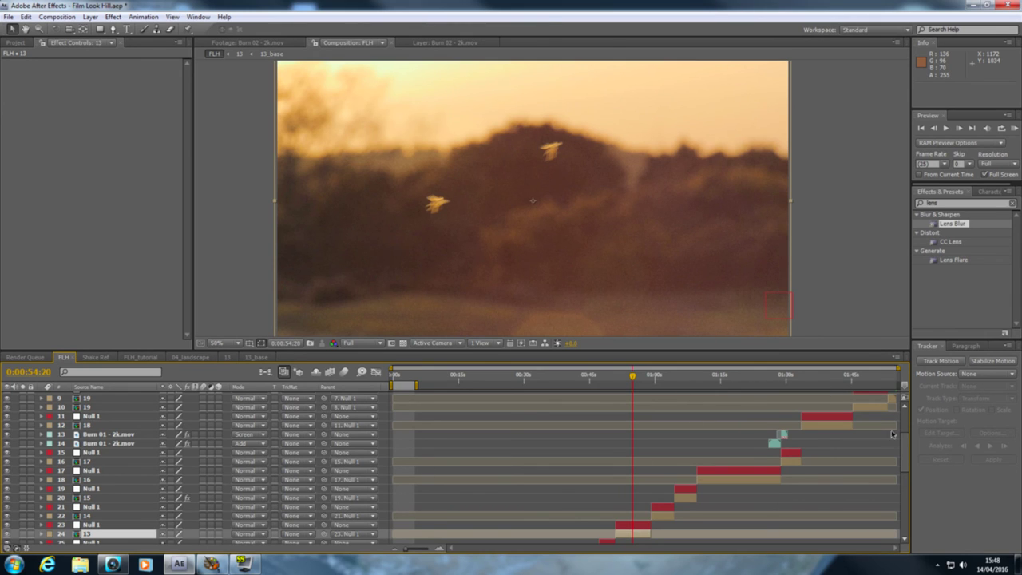
{"action": "left_click_drag", "start_coordinate": [904, 461], "coordinate": [905, 490]}
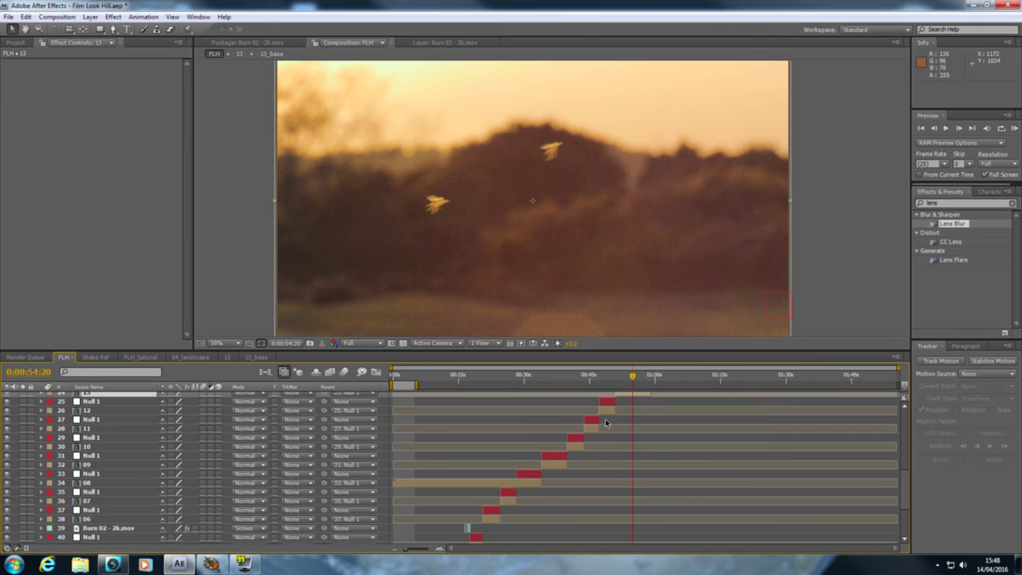
{"action": "left_click", "coordinate": [563, 380]}
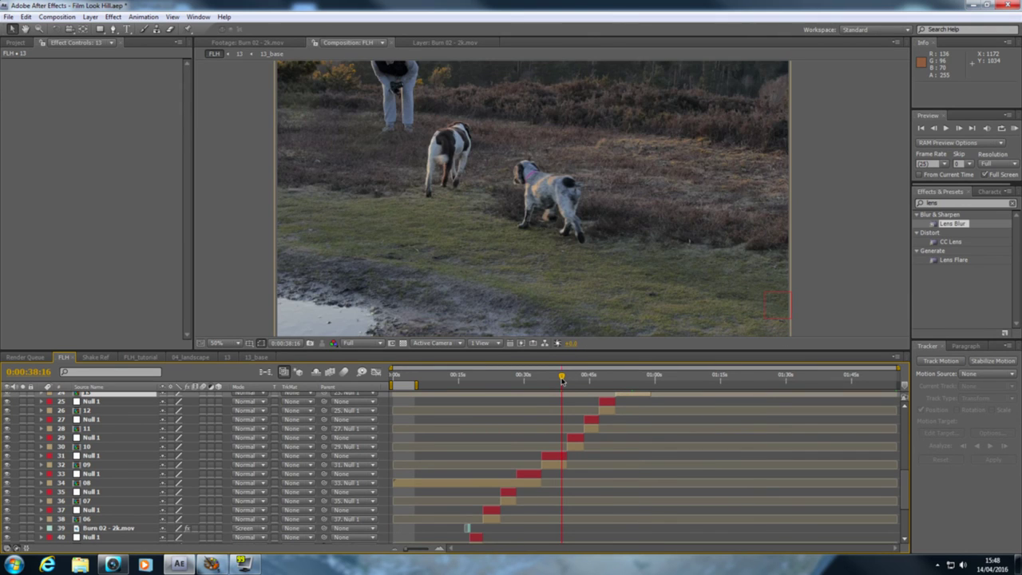
{"action": "key", "text": "Page_Down"}
{"action": "key", "text": "Page_Down"}
{"action": "key", "text": "Page_Down"}
{"action": "left_click", "coordinate": [542, 381]}
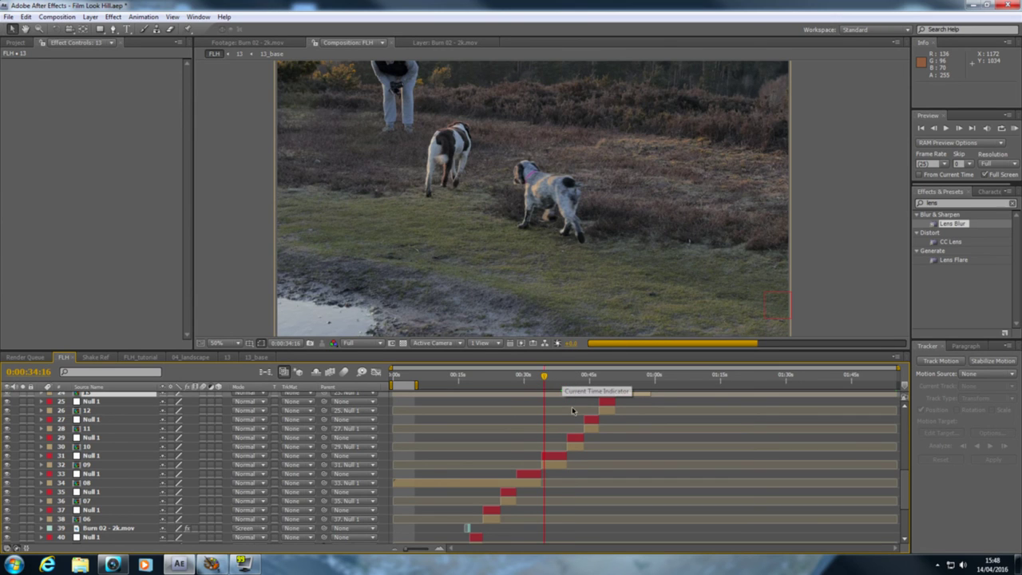
{"action": "left_click", "coordinate": [538, 377]}
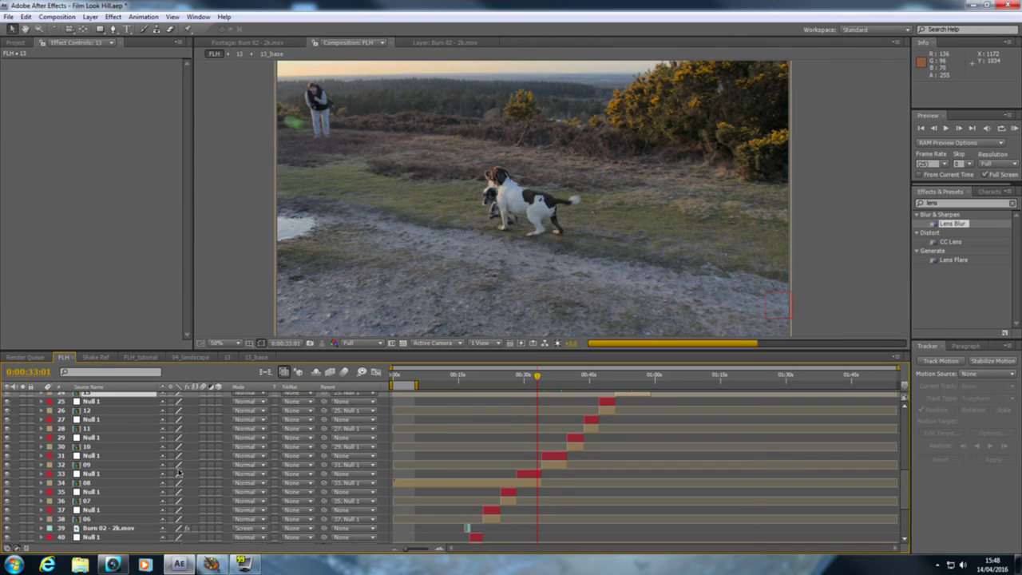
Step: Select layer 08 and zoom the timeline in to spread out the shot layers
{"action": "left_click", "coordinate": [102, 475]}
{"action": "left_click", "coordinate": [103, 483]}
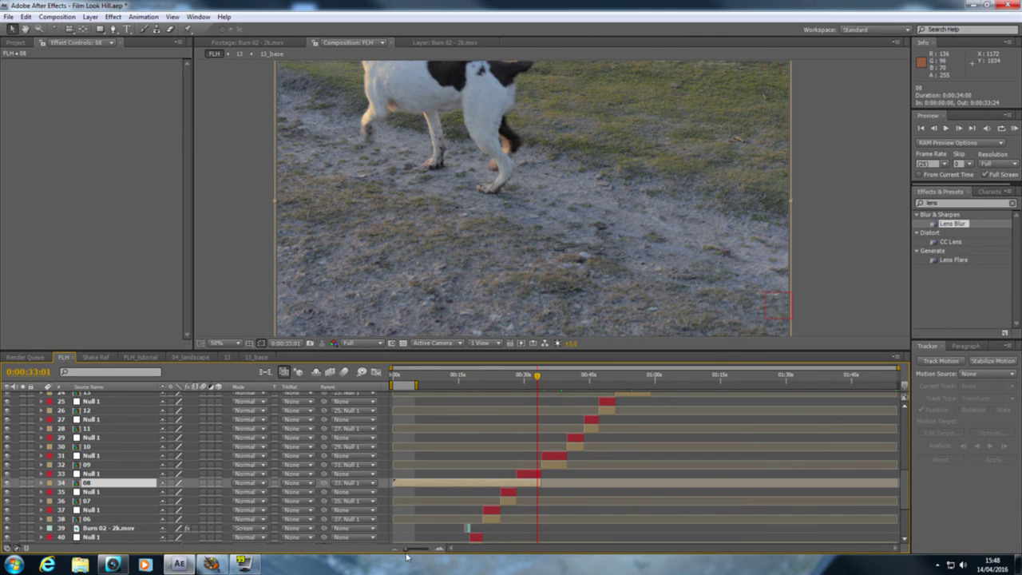
{"action": "left_click_drag", "start_coordinate": [407, 549], "coordinate": [416, 550]}
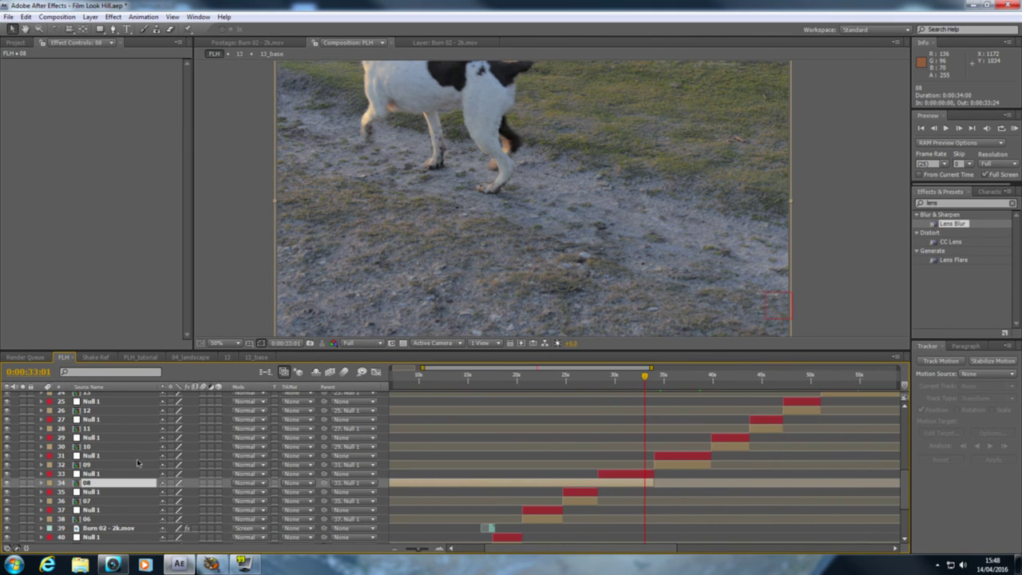
Step: Open the 08 precomp and reveal the FLH footage layer's effects, selecting Exposure
{"action": "double_click", "coordinate": [104, 483]}
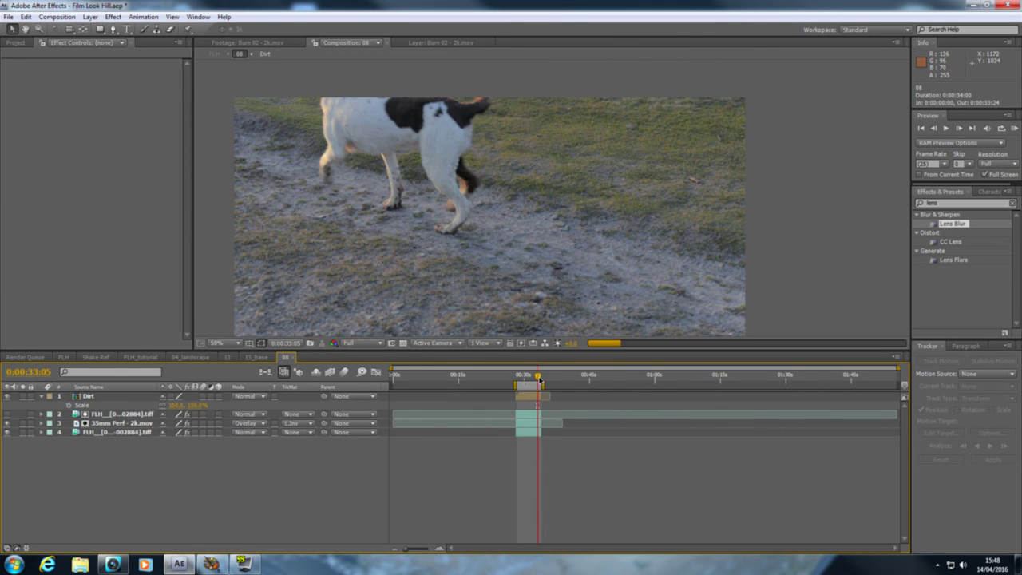
{"action": "left_click", "coordinate": [134, 433]}
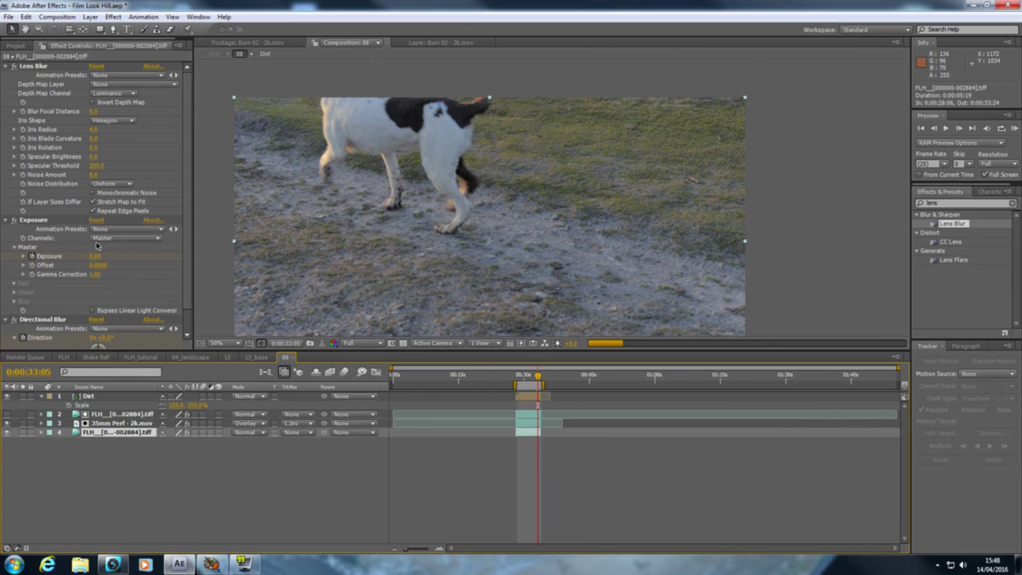
{"action": "left_click", "coordinate": [126, 272]}
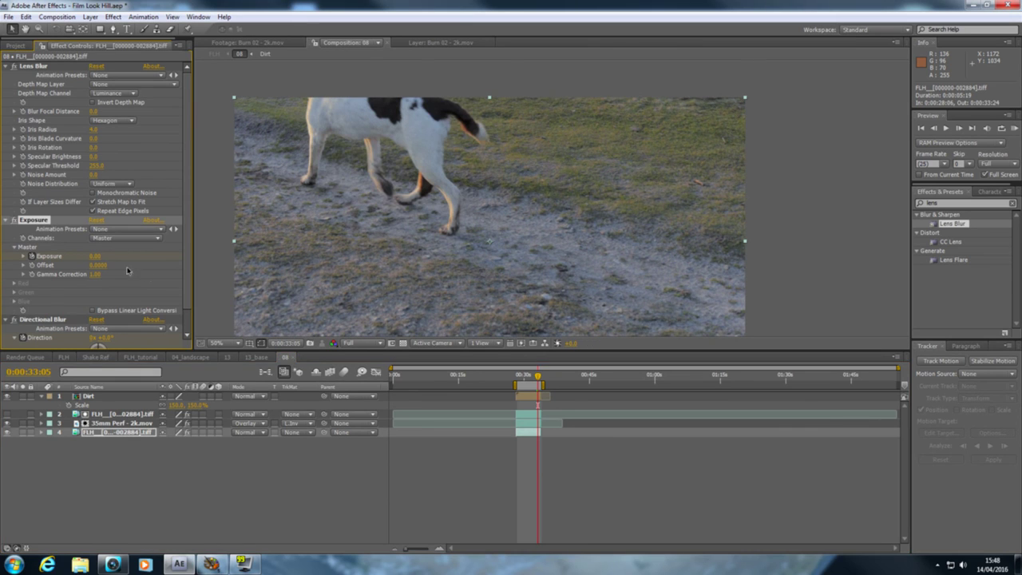
{"action": "left_click_drag", "start_coordinate": [408, 549], "coordinate": [420, 549]}
Step: Step frame by frame from 33:18 to find the shot's last frame at 33:24
{"action": "left_click", "coordinate": [960, 128]}
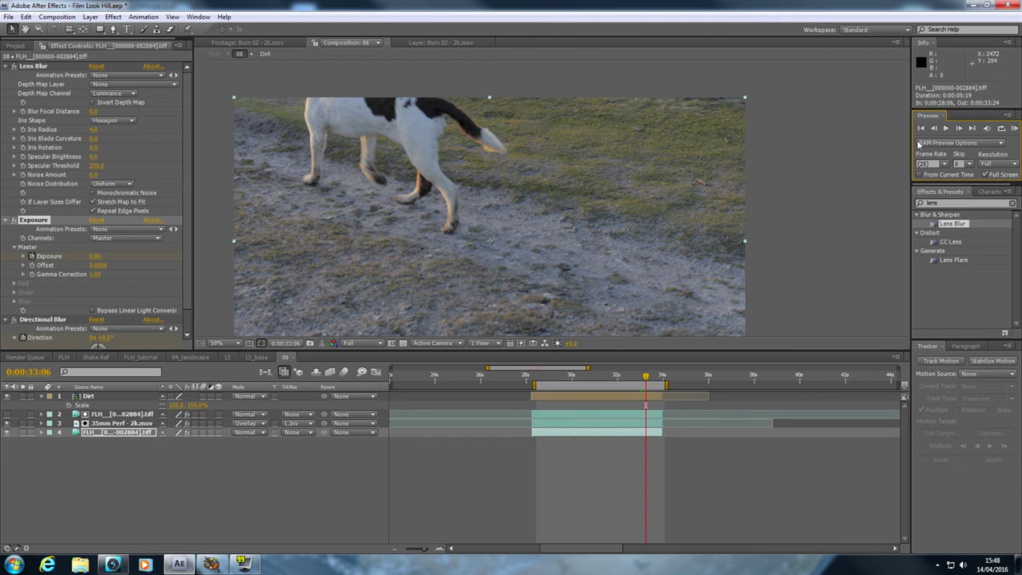
{"action": "left_click", "coordinate": [960, 127]}
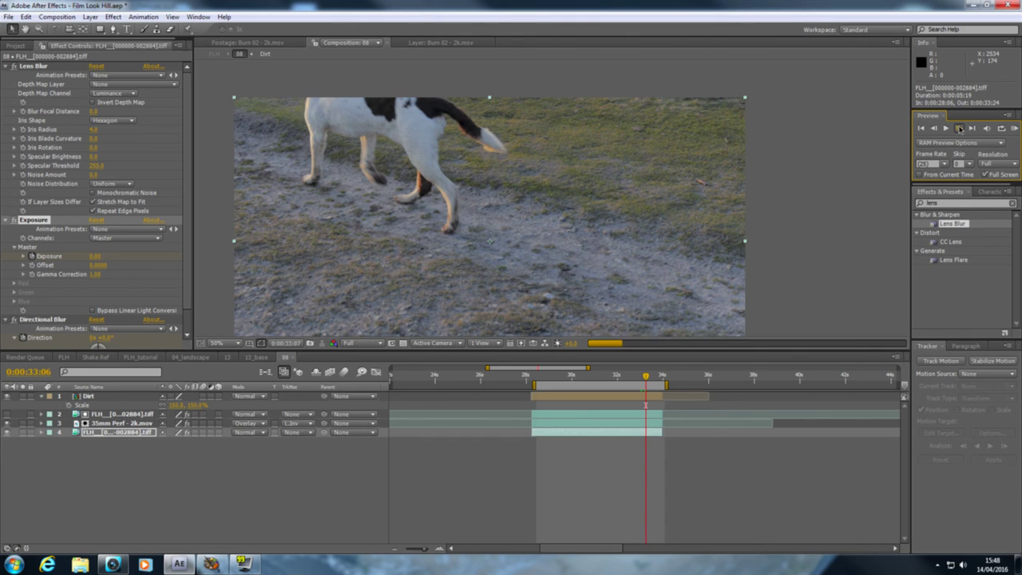
{"action": "left_click", "coordinate": [960, 128]}
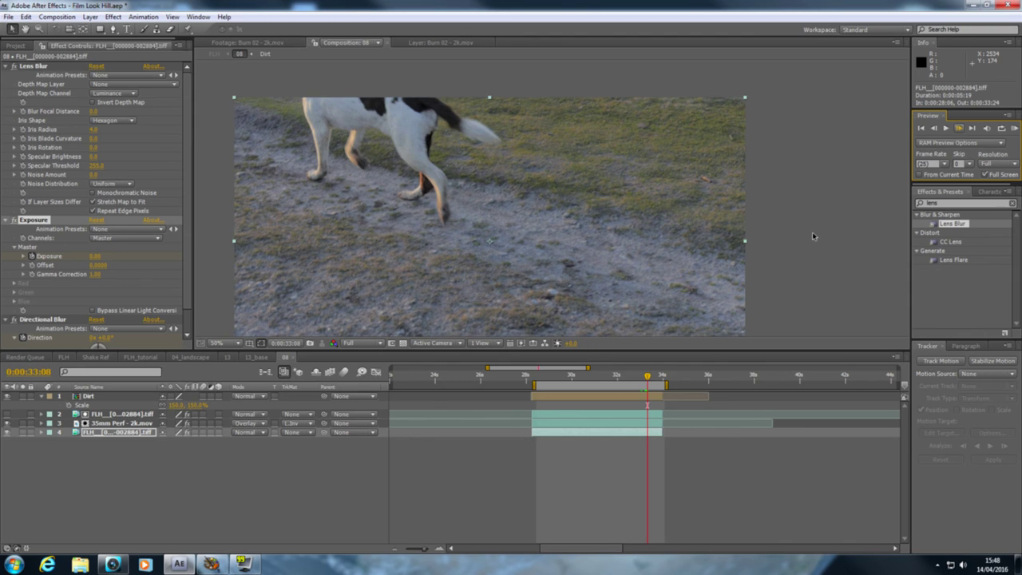
{"action": "left_click", "coordinate": [657, 377]}
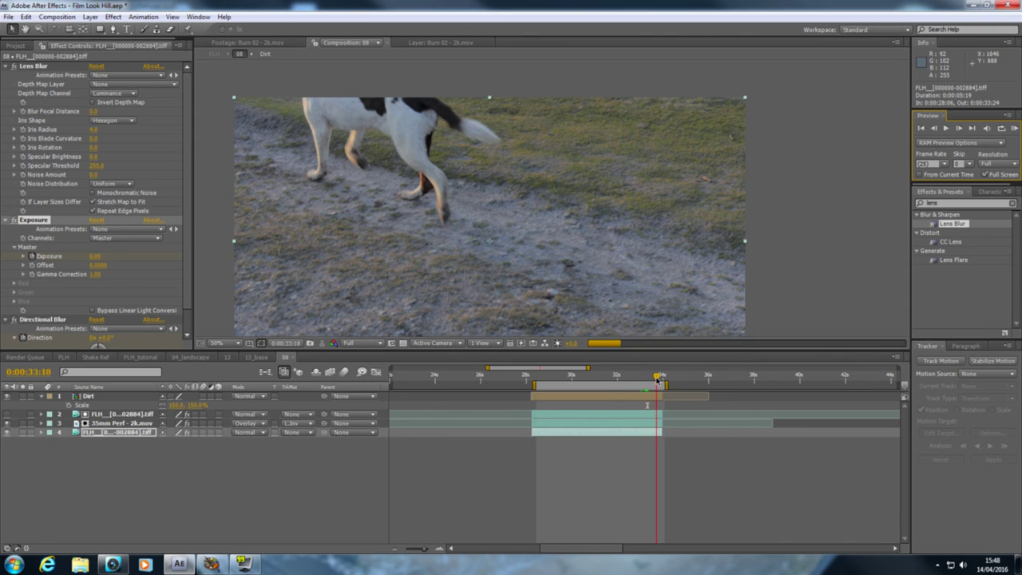
{"action": "left_click", "coordinate": [960, 128]}
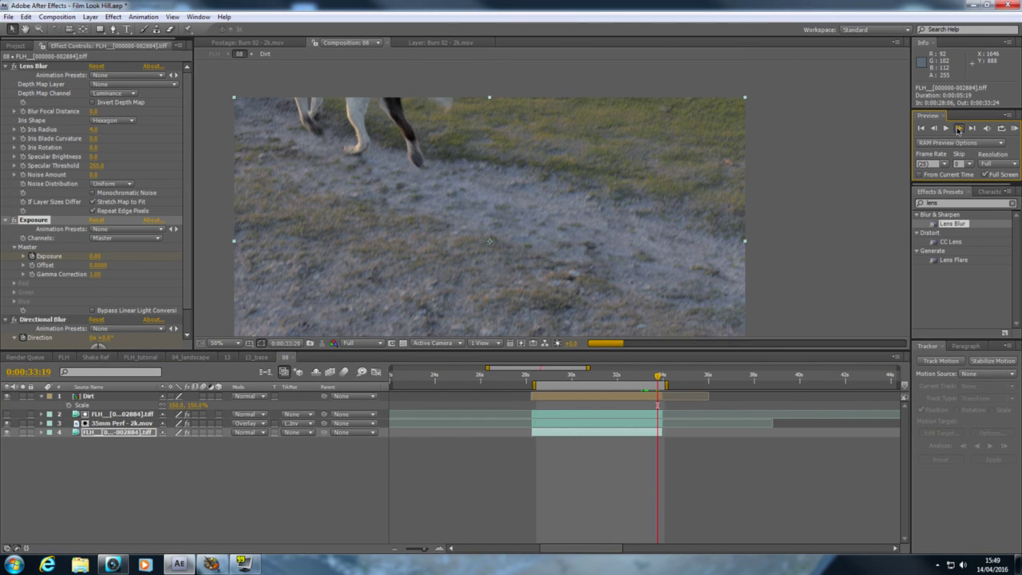
{"action": "left_click", "coordinate": [959, 127]}
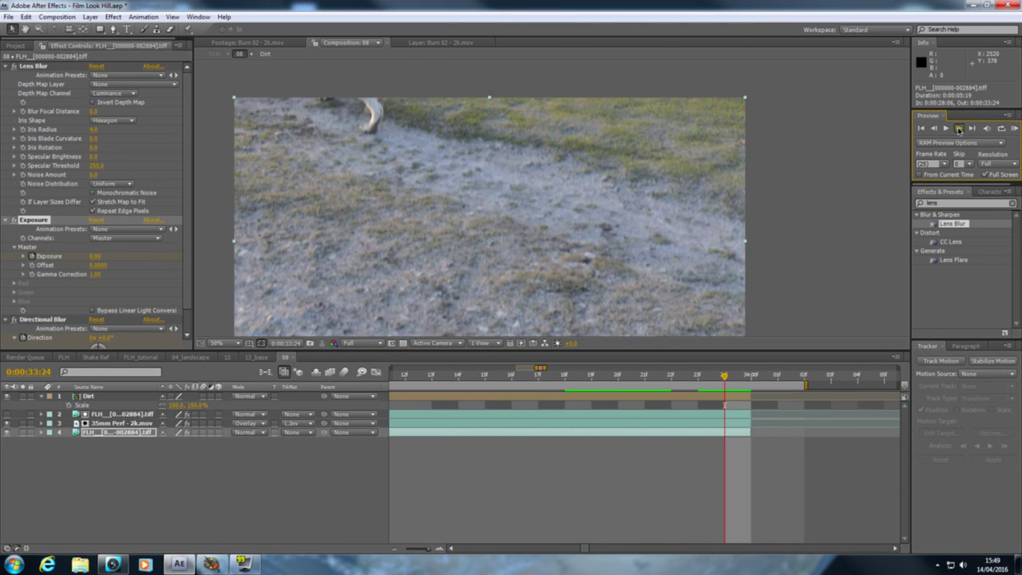
{"action": "left_click", "coordinate": [958, 128]}
{"action": "left_click", "coordinate": [935, 128]}
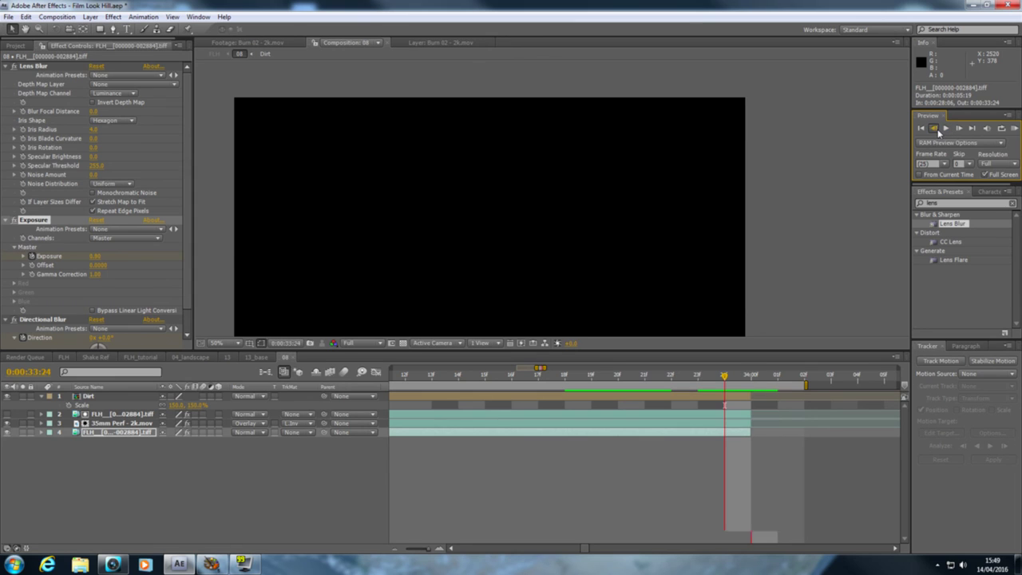
{"action": "left_click", "coordinate": [935, 129]}
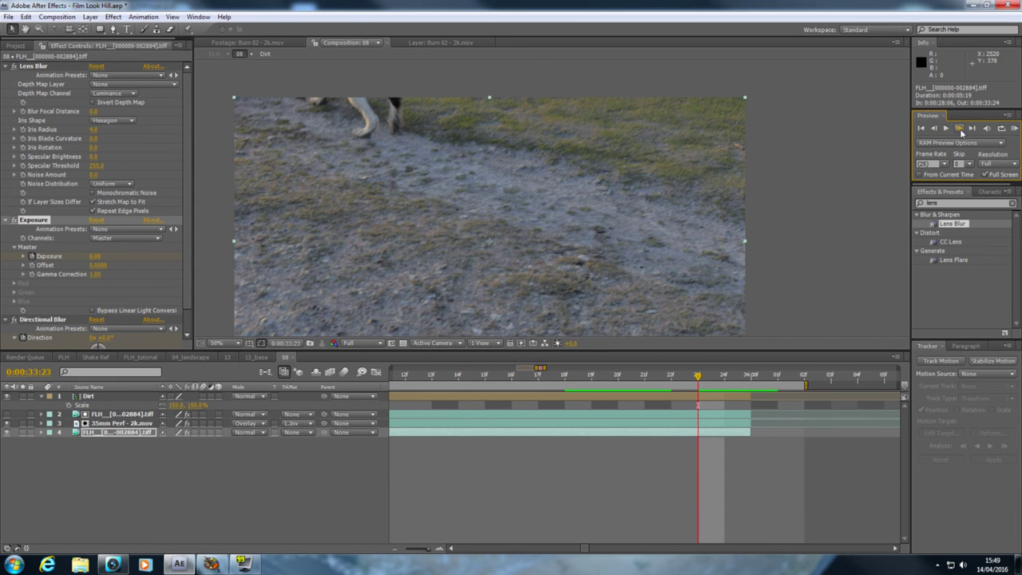
{"action": "left_click", "coordinate": [960, 128]}
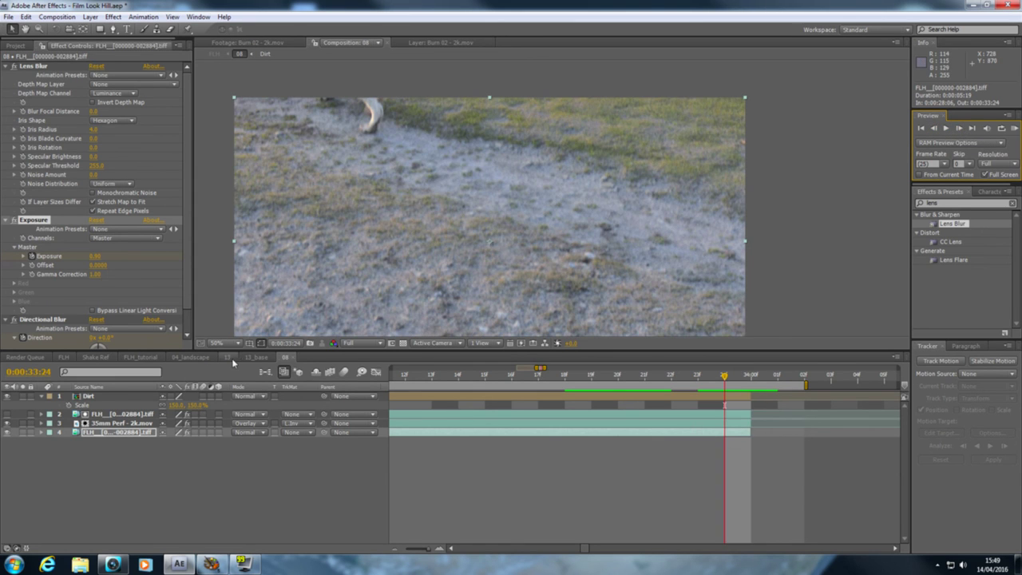
Step: Return to the FLH composition with its timeline zoomed out to full length
{"action": "left_click_drag", "start_coordinate": [421, 552], "coordinate": [408, 549]}
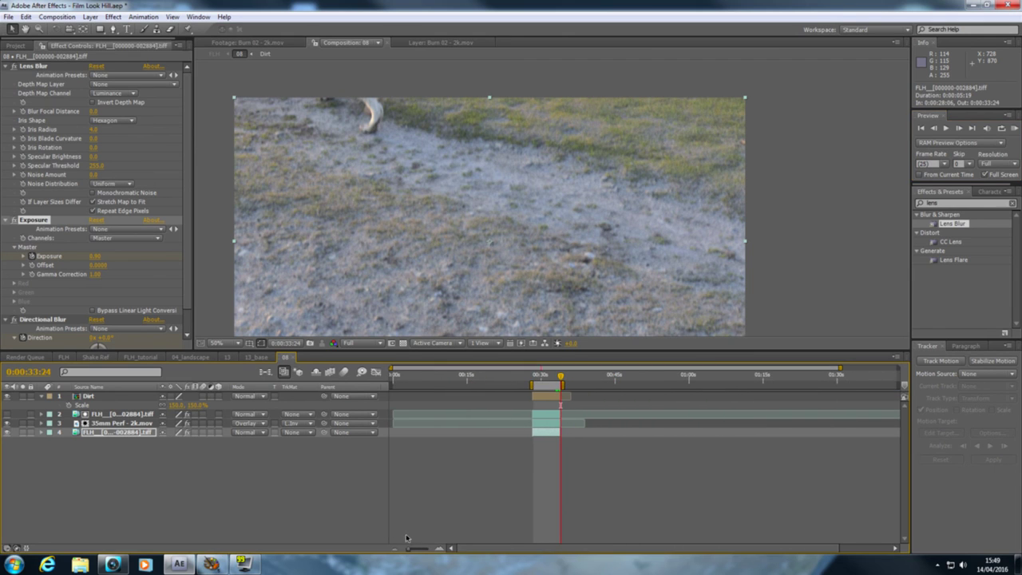
{"action": "left_click", "coordinate": [64, 356]}
{"action": "left_click_drag", "start_coordinate": [419, 552], "coordinate": [396, 551]}
{"action": "left_click_drag", "start_coordinate": [904, 485], "coordinate": [905, 391]}
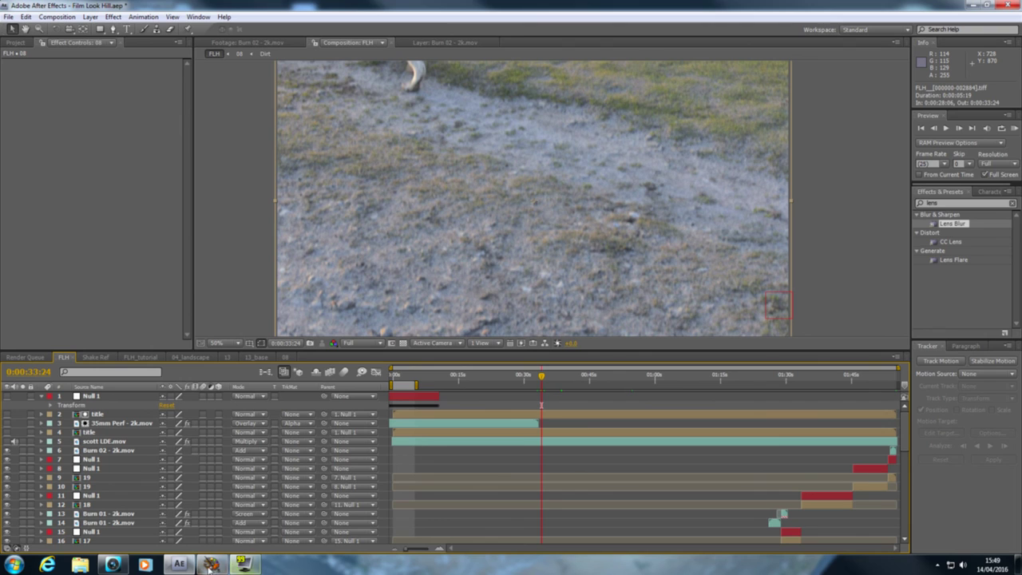
{"action": "left_click", "coordinate": [243, 562]}
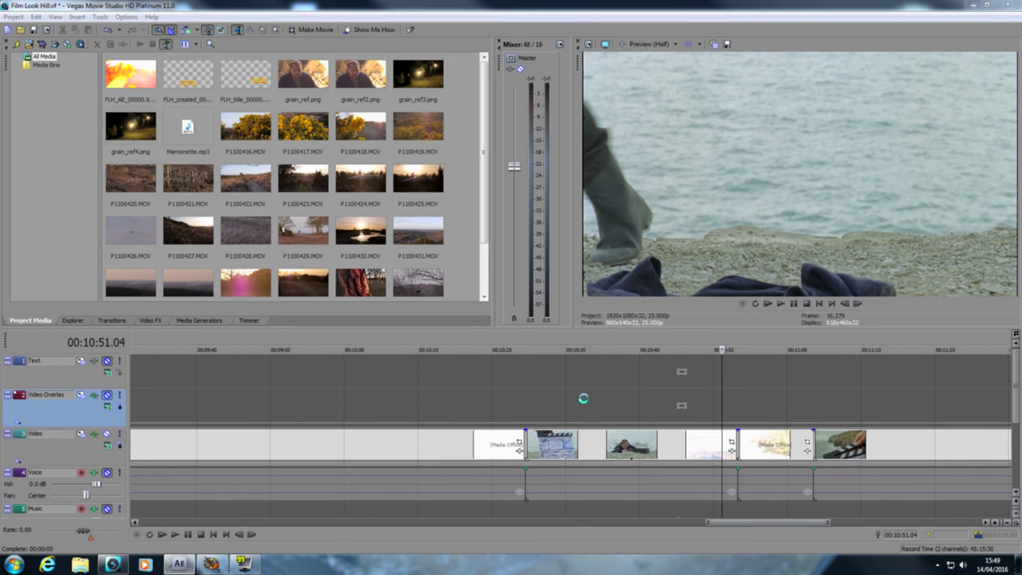
Step: Place the Vegas timeline cursor at 03:40.04
{"action": "left_click", "coordinate": [476, 395]}
{"action": "scroll", "coordinate": [473, 398], "scroll_direction": "down", "scroll_amount": 3}
{"action": "scroll", "coordinate": [473, 398], "scroll_direction": "down", "scroll_amount": 3}
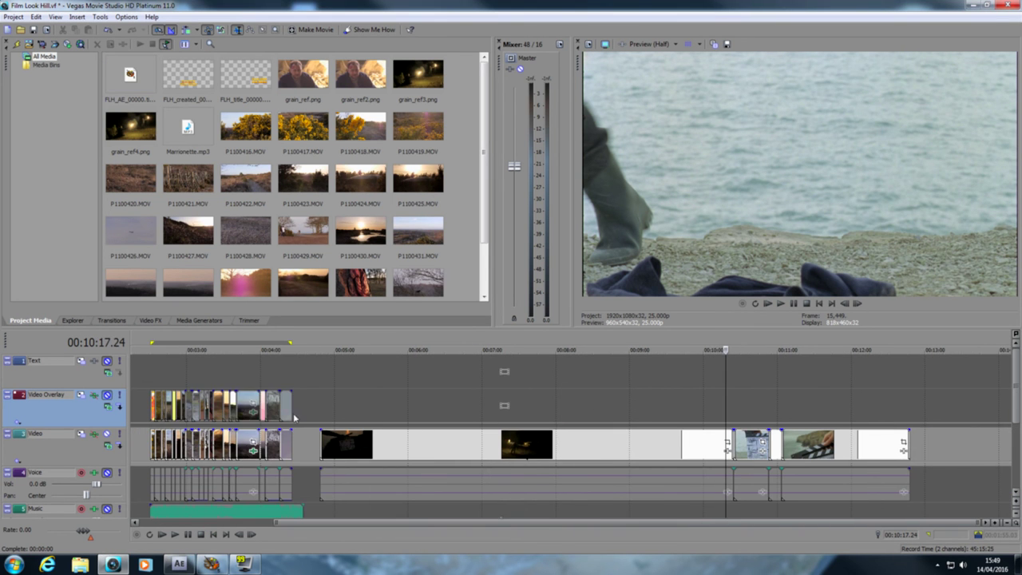
{"action": "left_click", "coordinate": [236, 375]}
{"action": "scroll", "coordinate": [239, 376], "scroll_direction": "up", "scroll_amount": 4}
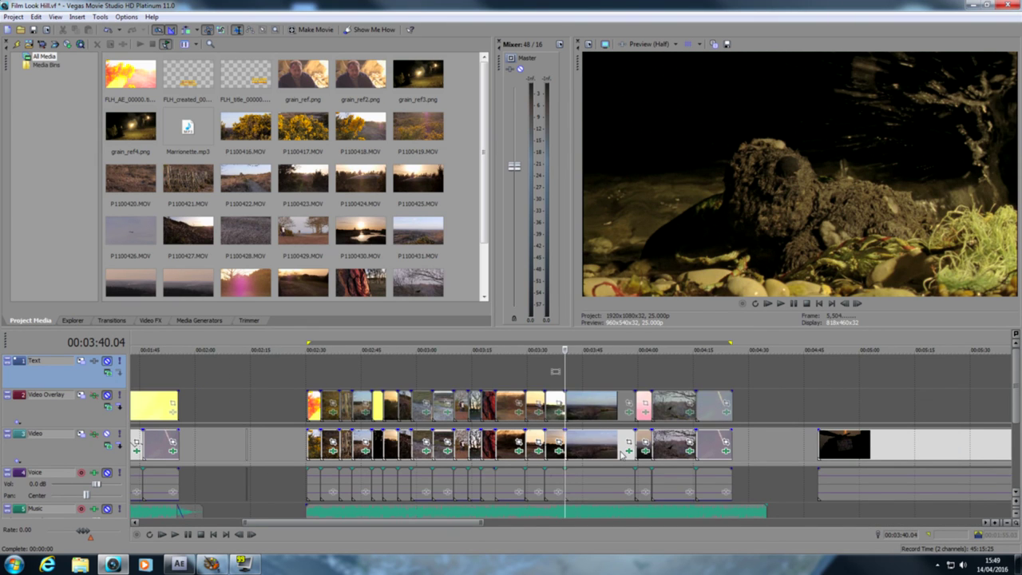
{"action": "scroll", "coordinate": [619, 453], "scroll_direction": "down", "scroll_amount": 2}
Step: Select the Video Overlay track and its clip near 02:49, cursor at 02:44.00
{"action": "left_click", "coordinate": [102, 402]}
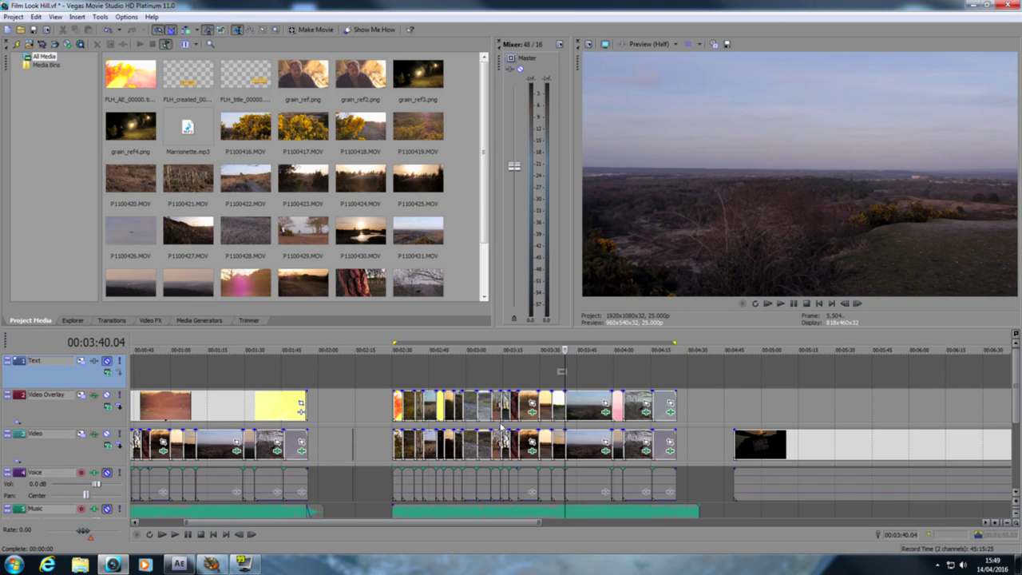
{"action": "left_click", "coordinate": [443, 381]}
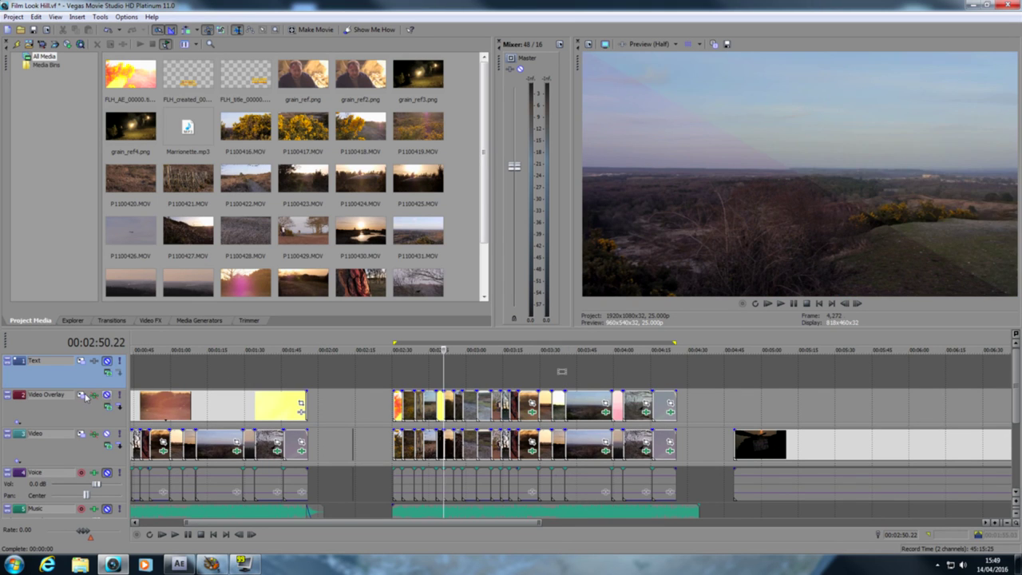
{"action": "scroll", "coordinate": [490, 376], "scroll_direction": "up", "scroll_amount": 5}
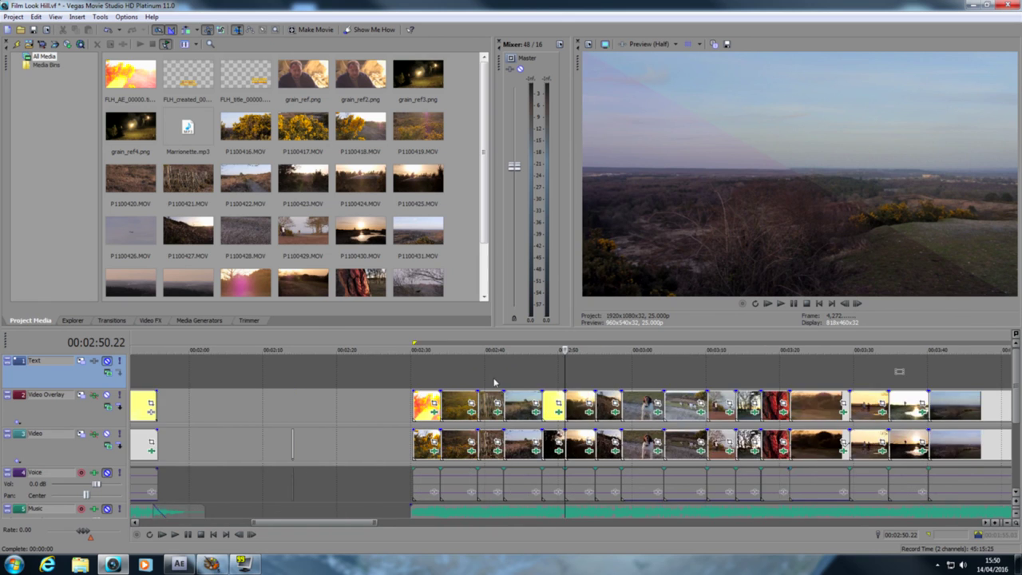
{"action": "left_click", "coordinate": [464, 372]}
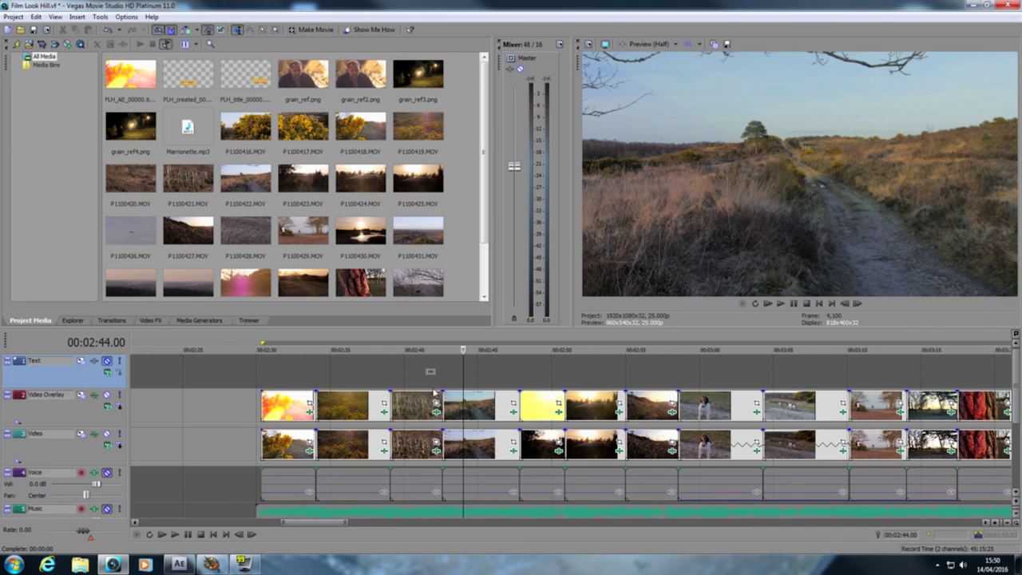
{"action": "left_click", "coordinate": [541, 403]}
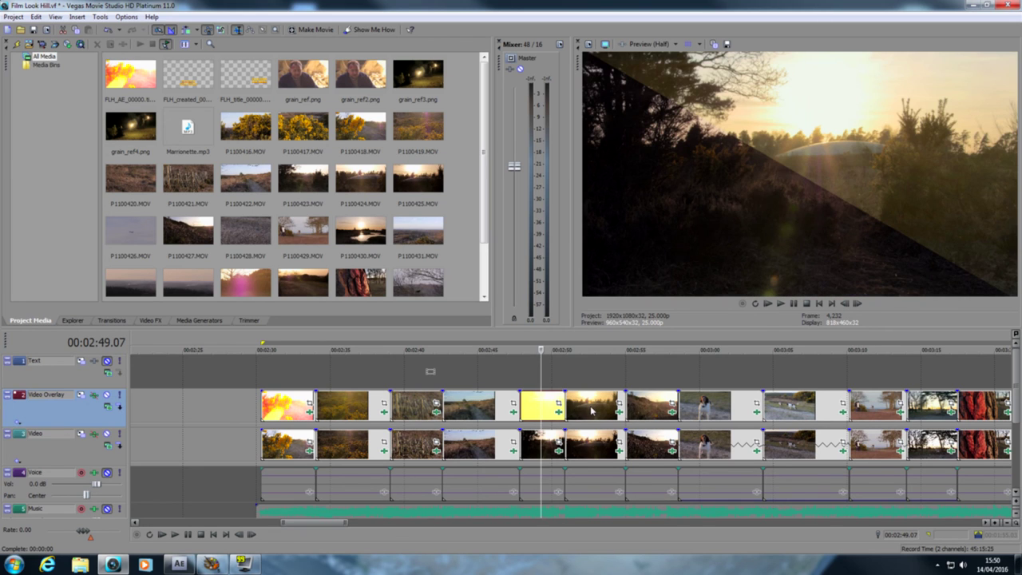
Step: Drag a time selection from about 02:30 to 04:25 across the graded shots
{"action": "left_click_drag", "start_coordinate": [259, 380], "coordinate": [952, 375]}
{"action": "left_click_drag", "start_coordinate": [821, 368], "coordinate": [757, 364]}
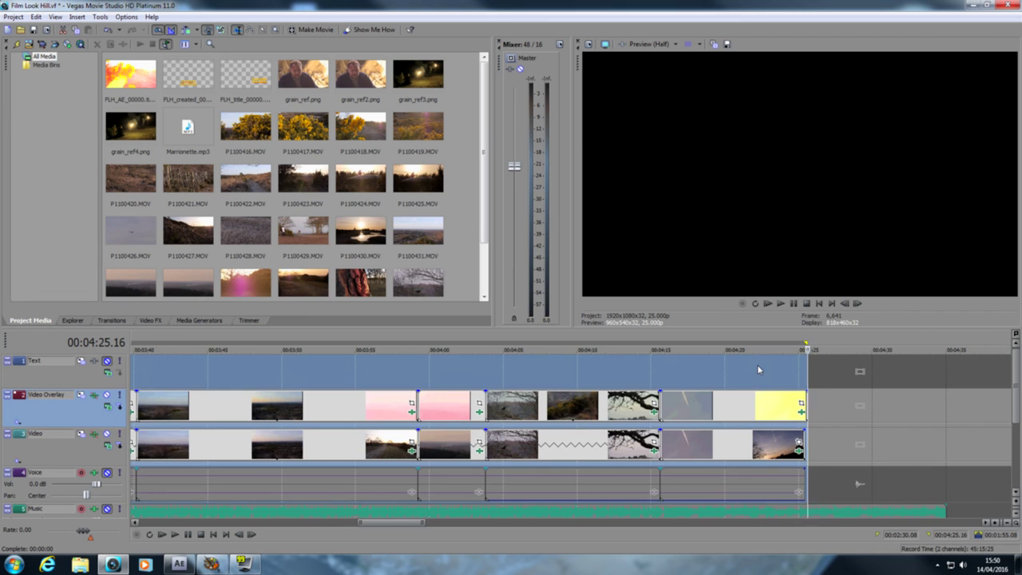
{"action": "scroll", "coordinate": [751, 396], "scroll_direction": "down", "scroll_amount": 5}
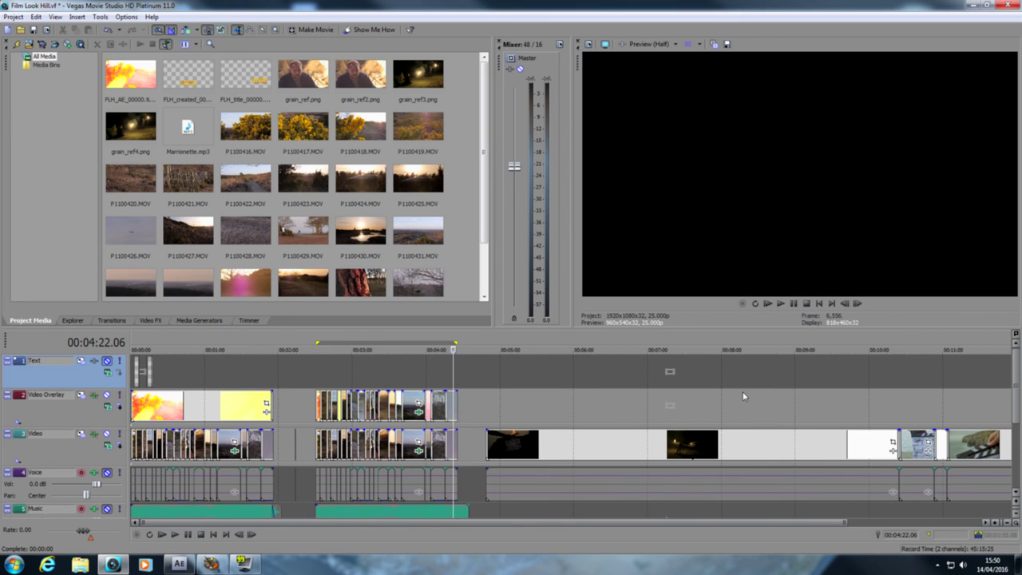